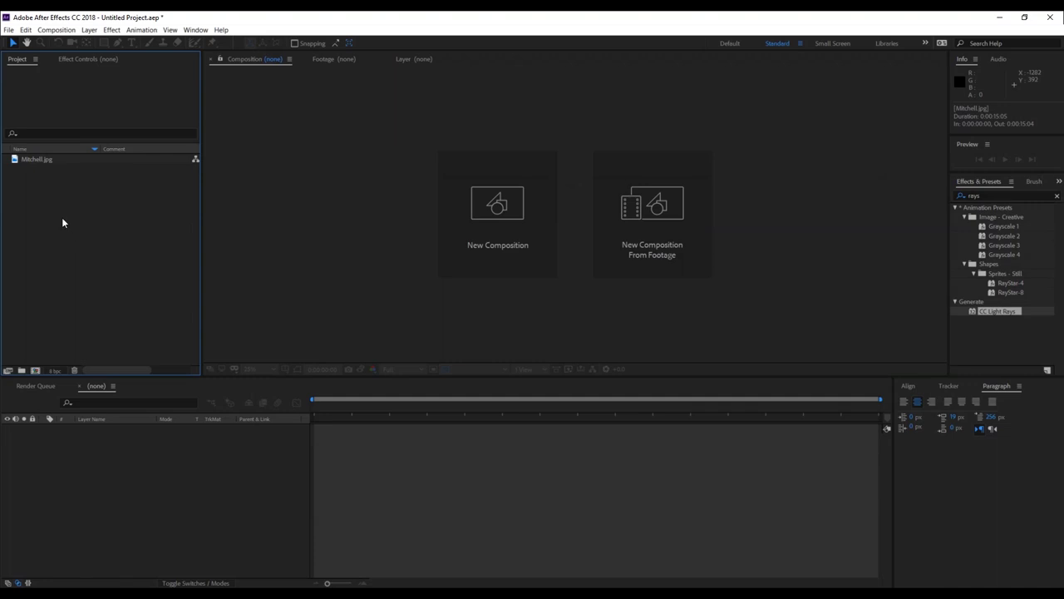
click(9, 31)
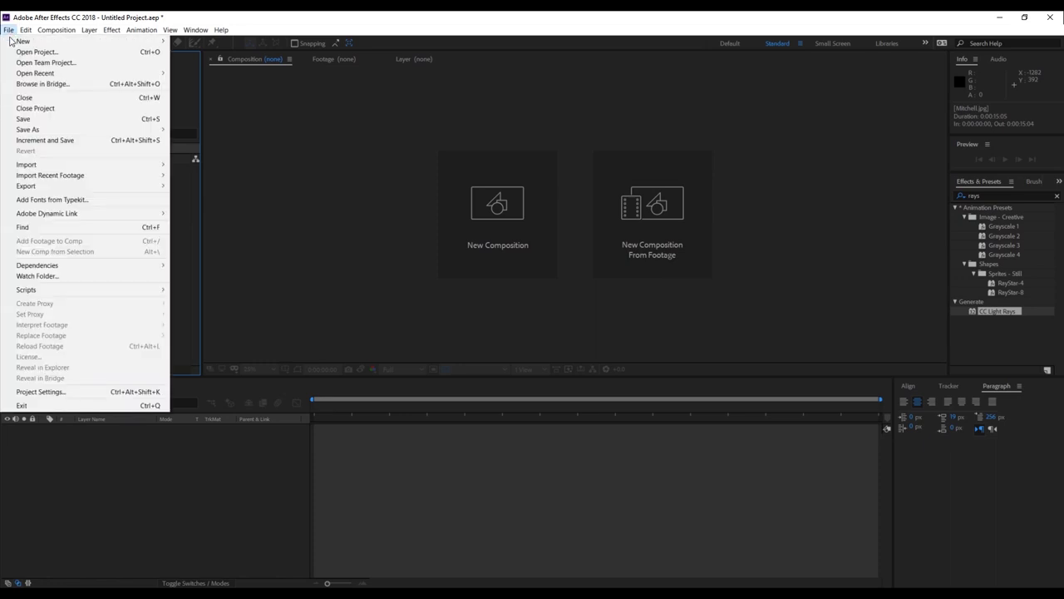
mouse_move(56, 168)
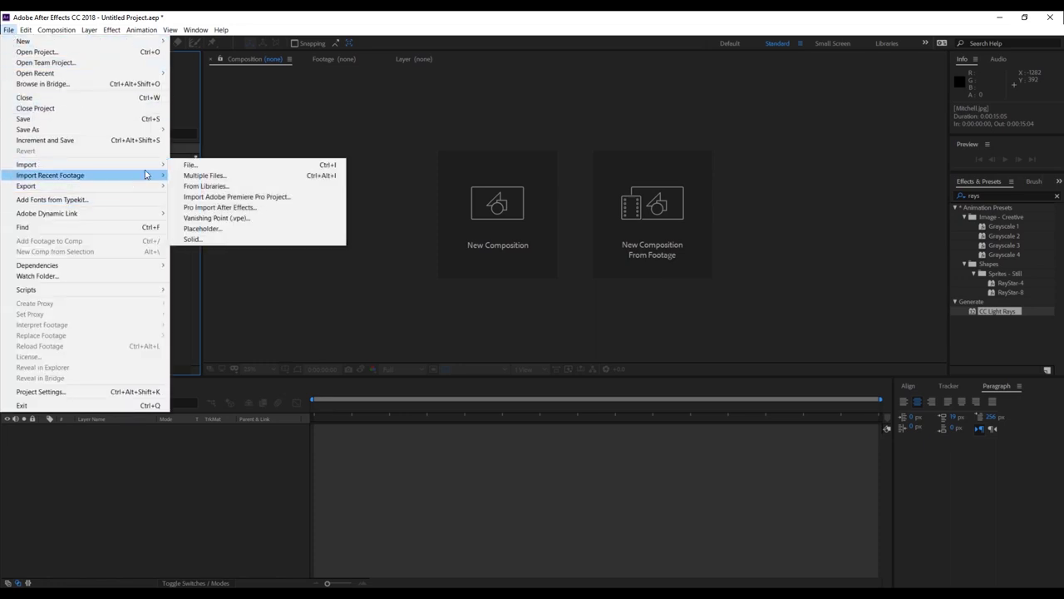
click(188, 165)
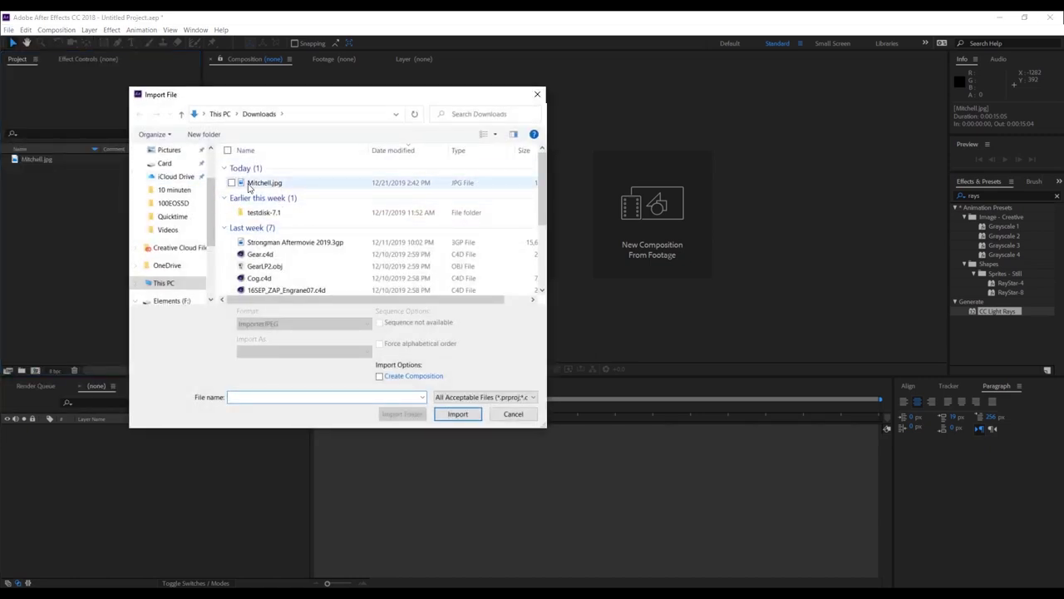
click(272, 185)
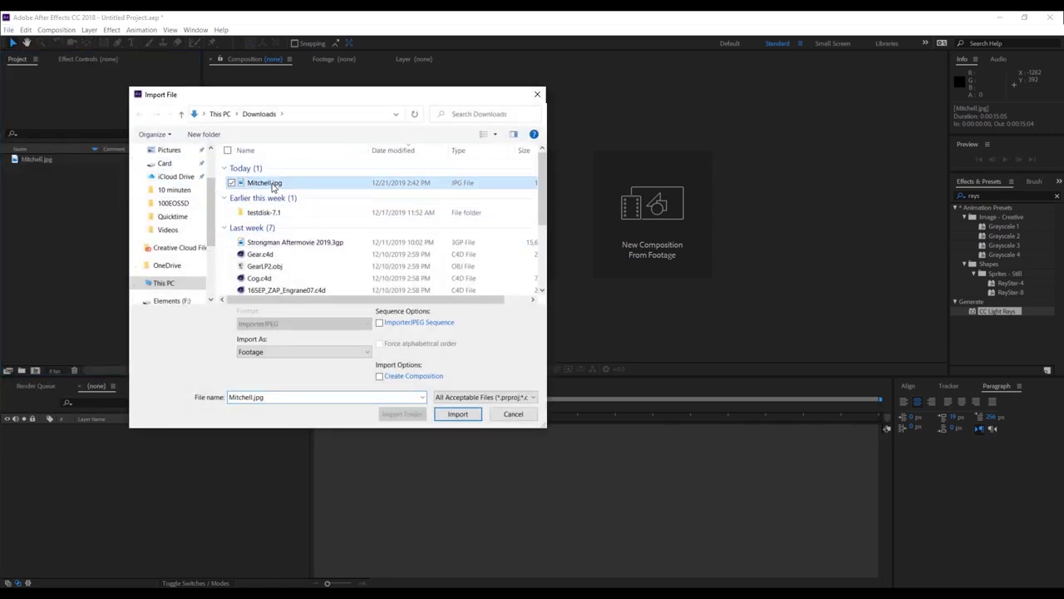
click(506, 414)
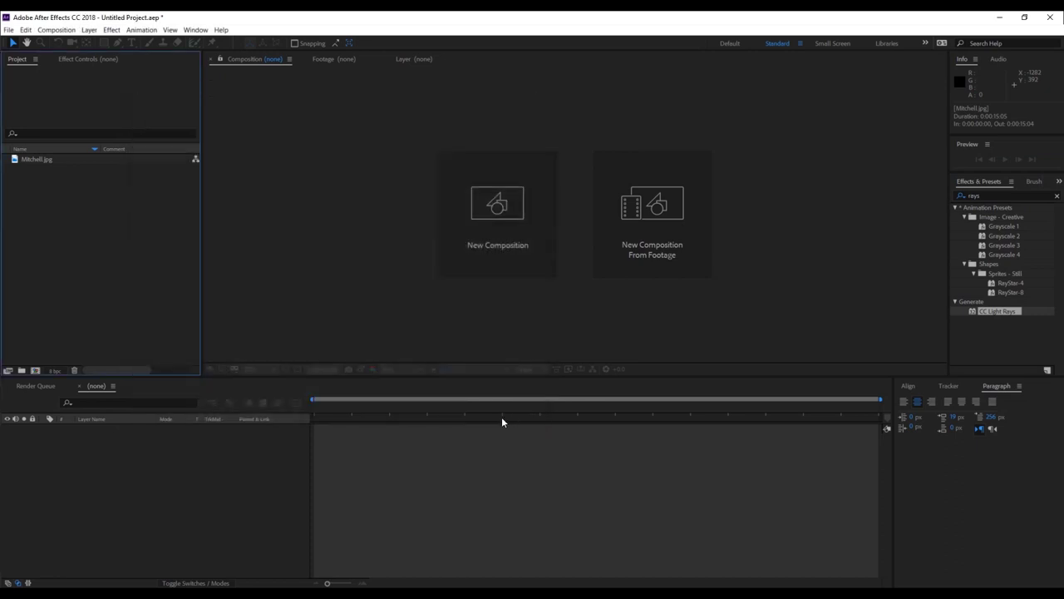
double_click(73, 238)
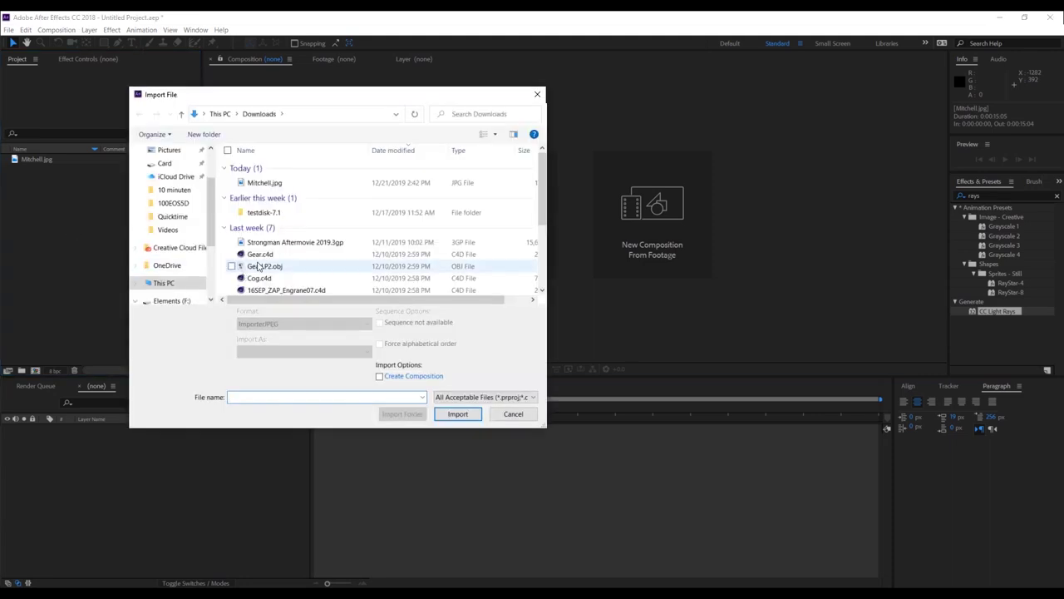
click(513, 415)
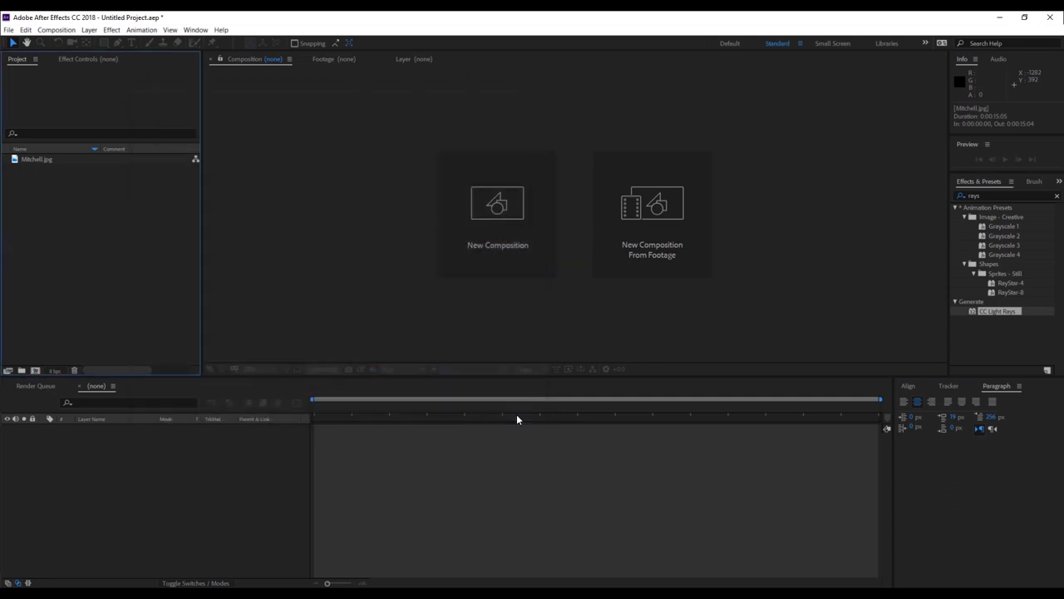
- Create a new composition from the Mitchell.jpg footage
click(26, 160)
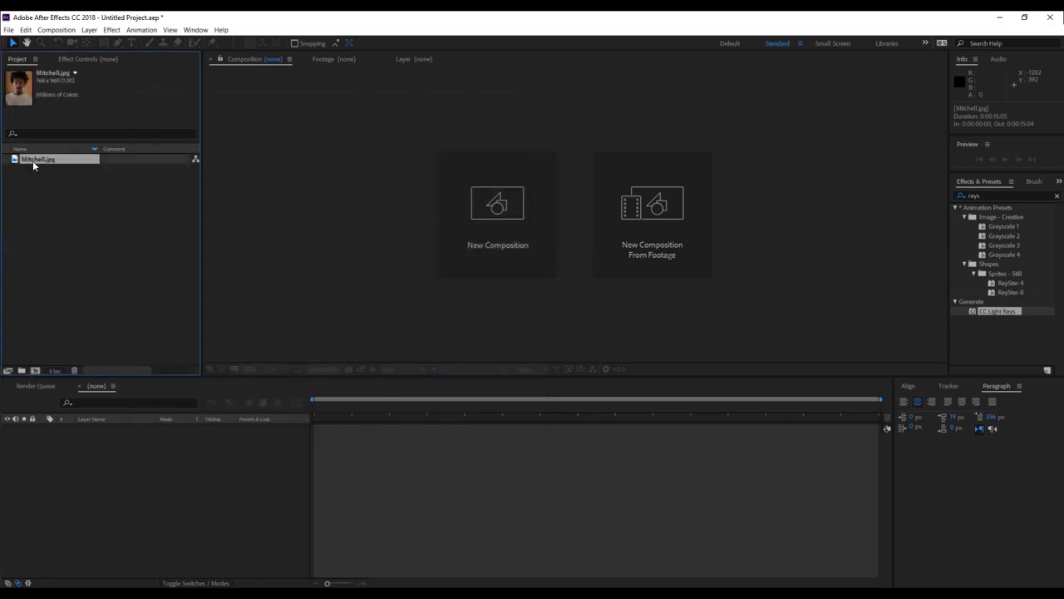
drag(36, 164, 37, 373)
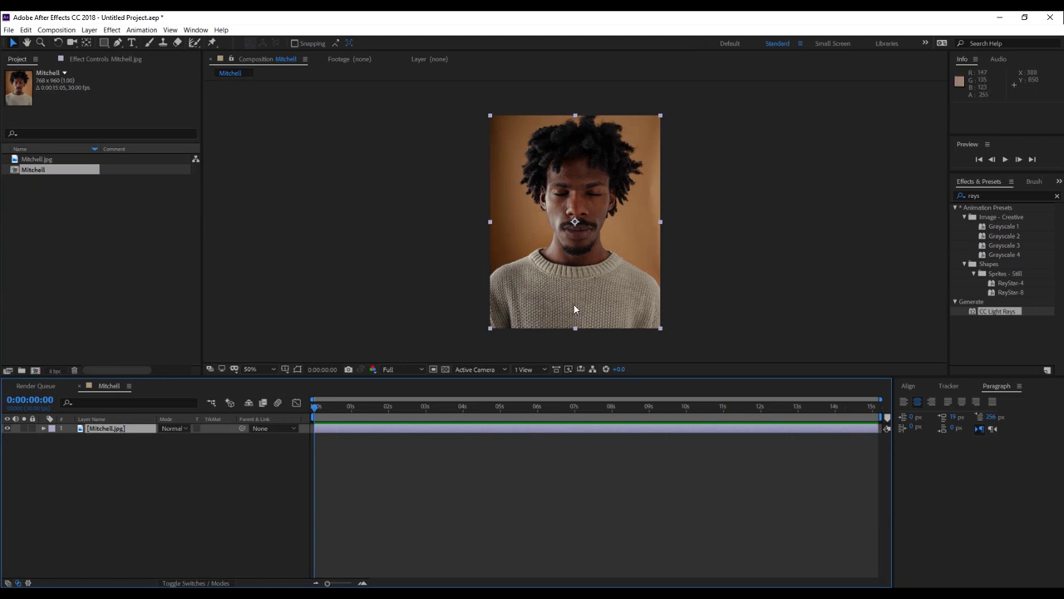
key(period)
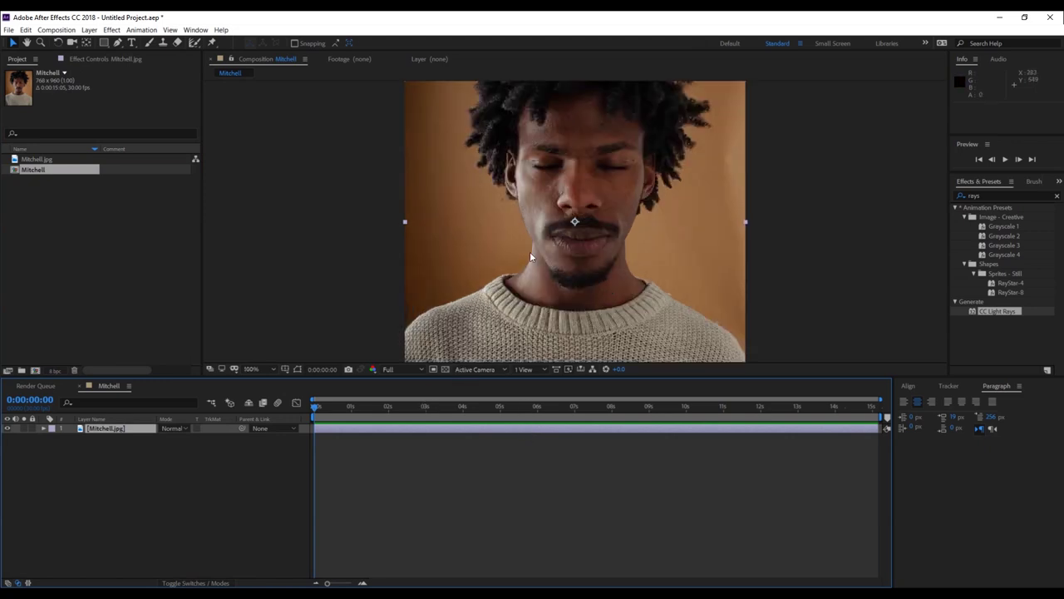
key(period)
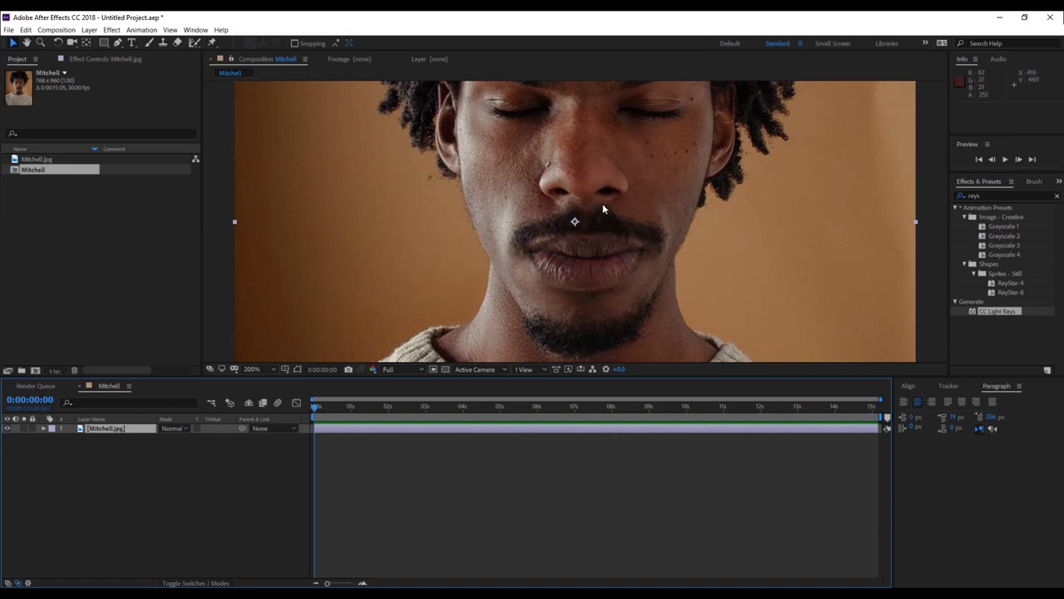
key(comma)
key(comma)
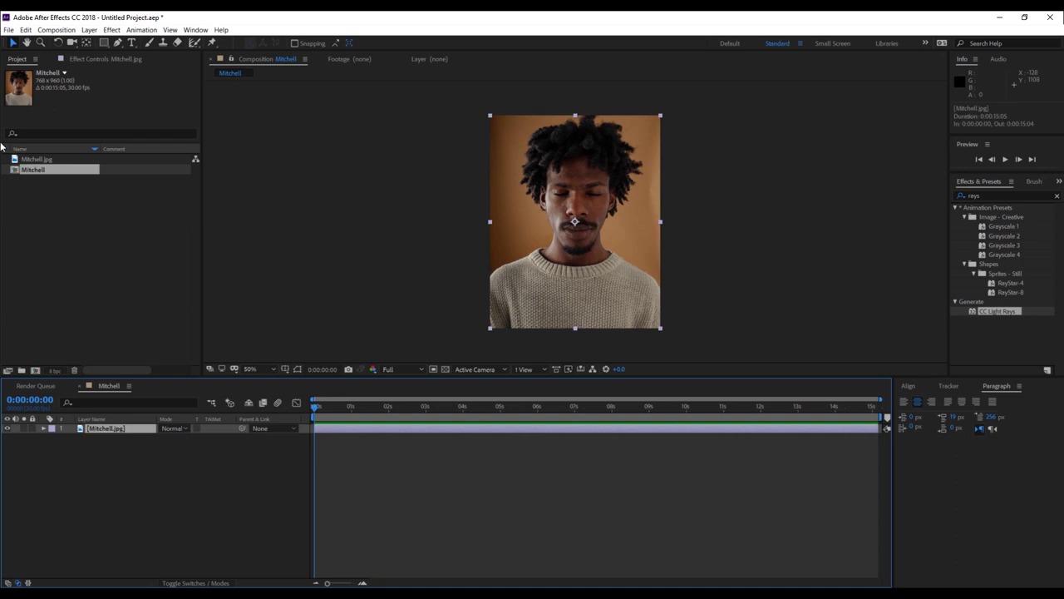
- Duplicate the Mitchell.jpg layer once in the composition
click(56, 29)
mouse_move(25, 29)
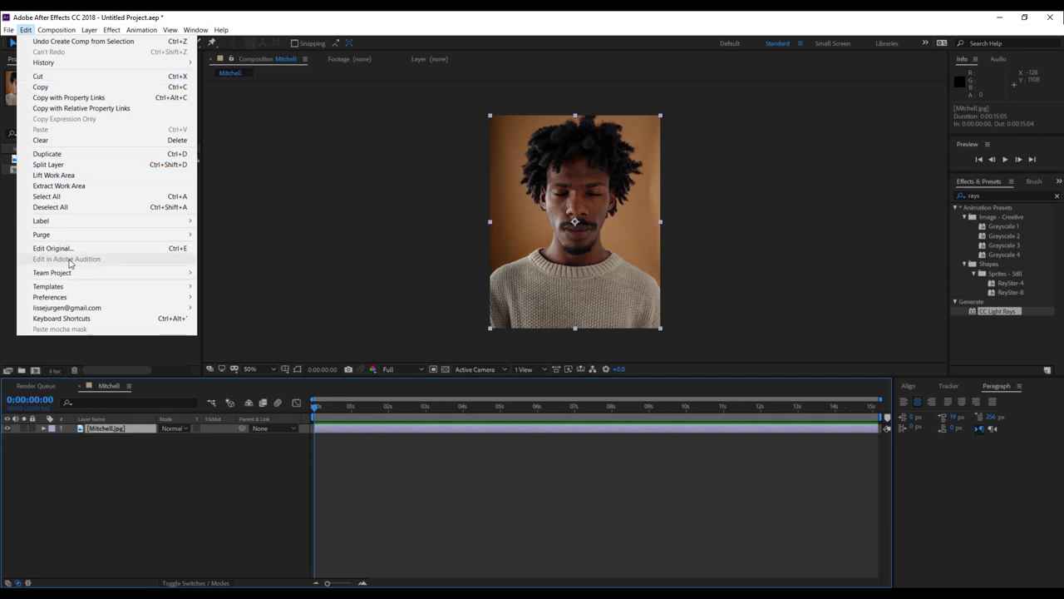
click(147, 154)
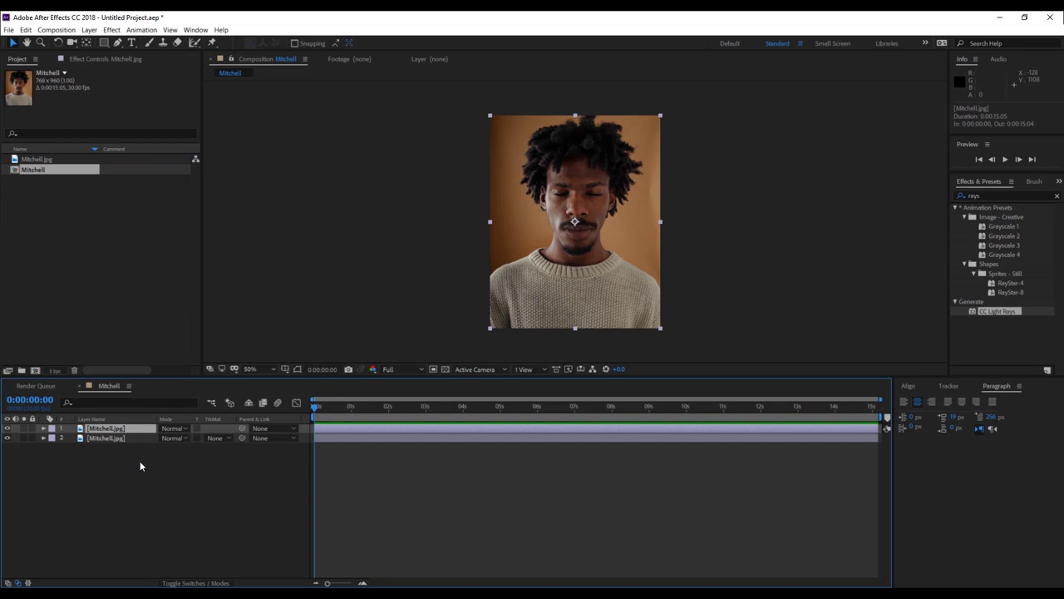
key(ctrl+d)
key(ctrl+z)
- Rename the upper copy of the photo layer as Subject
click(107, 428)
key(Return)
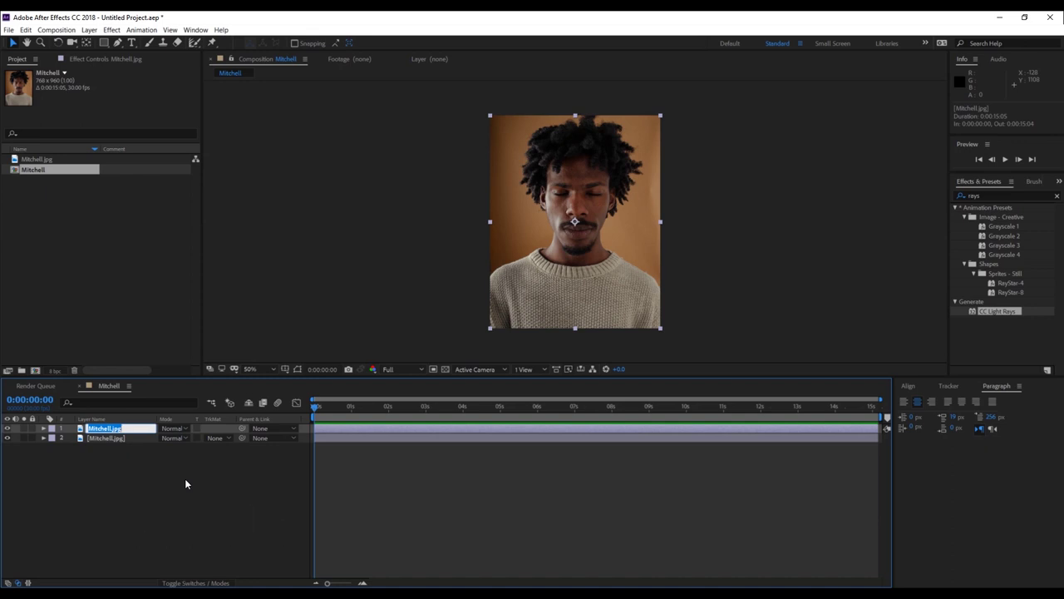
text(Subject)
key(Return)
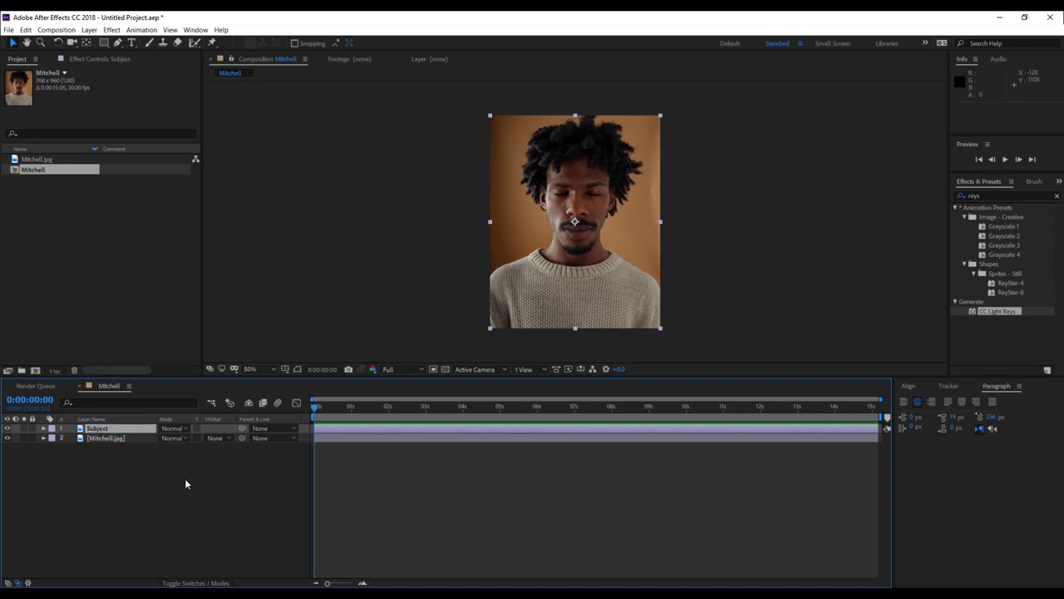
- Rename the lower photo layer as BG
click(113, 439)
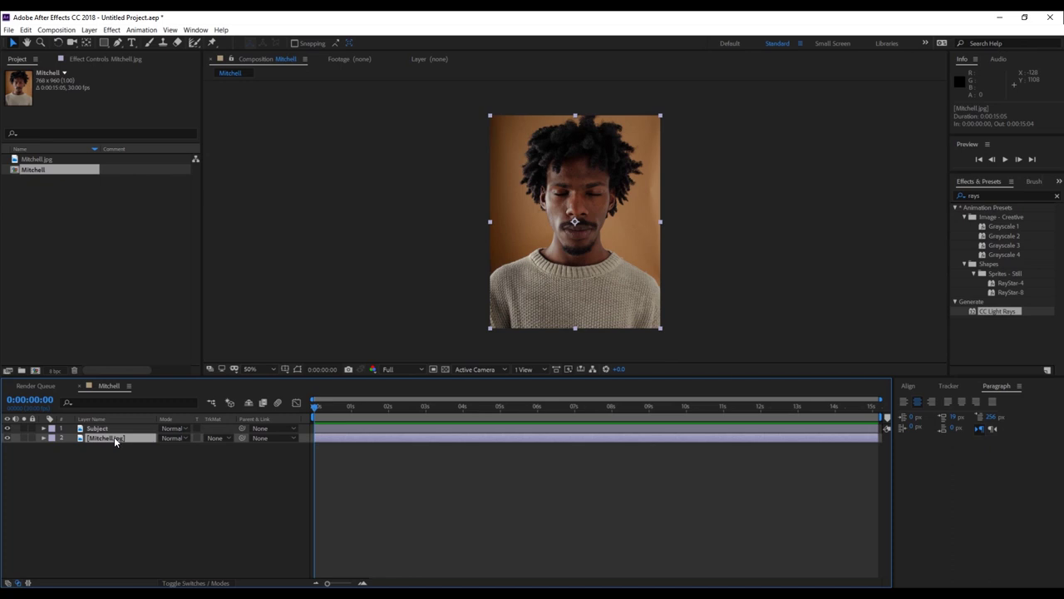
key(Return)
text(B)
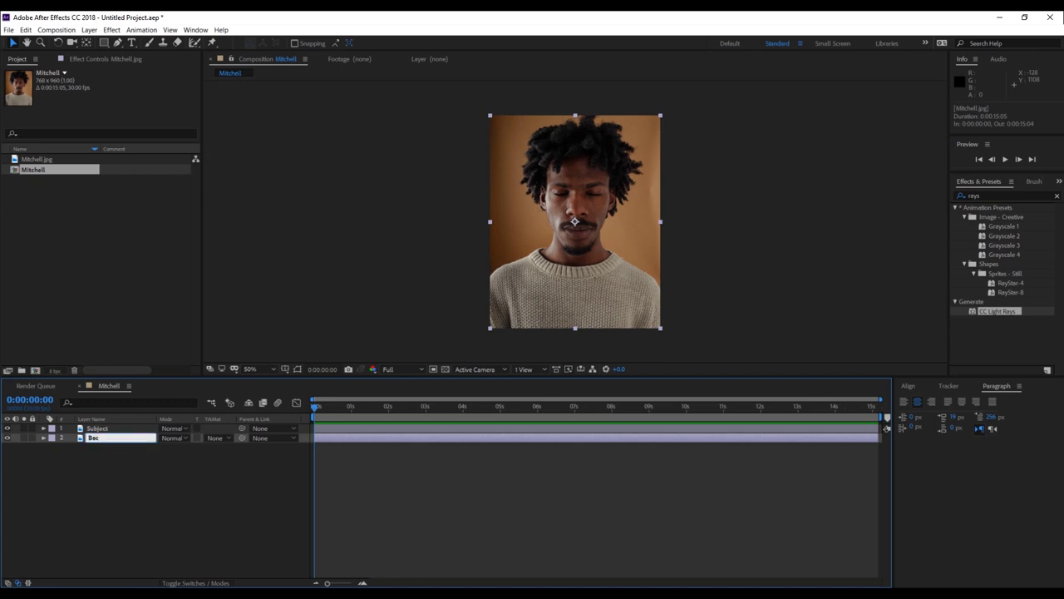
text(G)
key(Return)
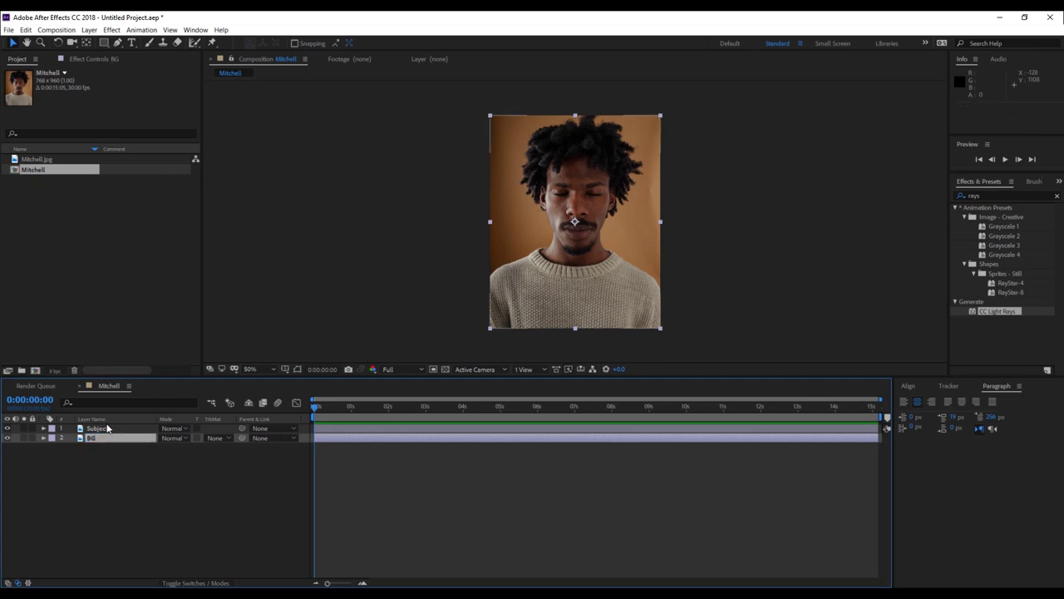
- Start a Pen tool mask on the Subject layer, tracing the sweater's shoulder edge upward from the left border of the photo
click(113, 432)
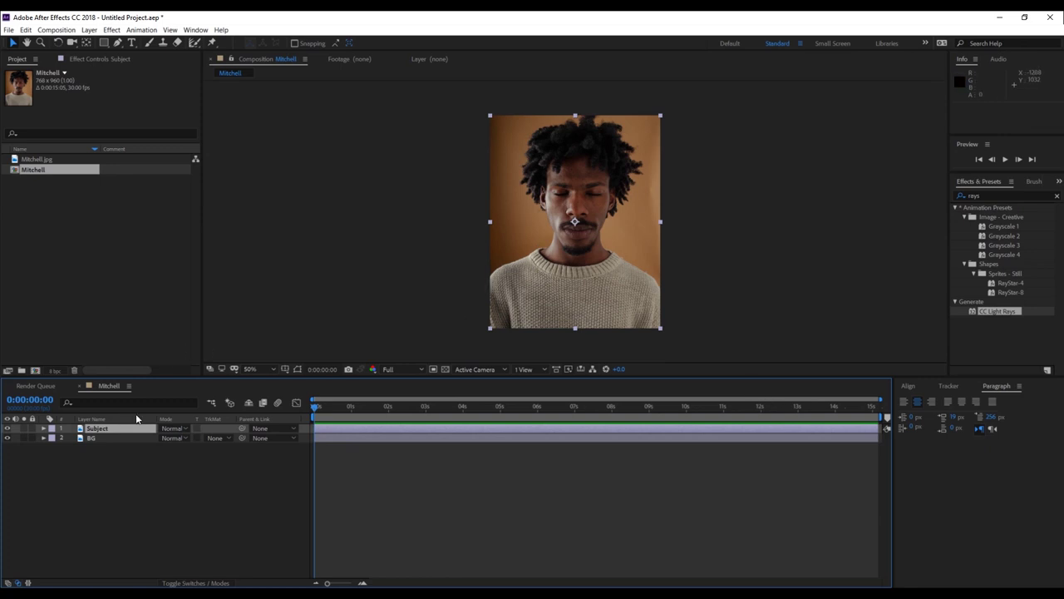
click(117, 43)
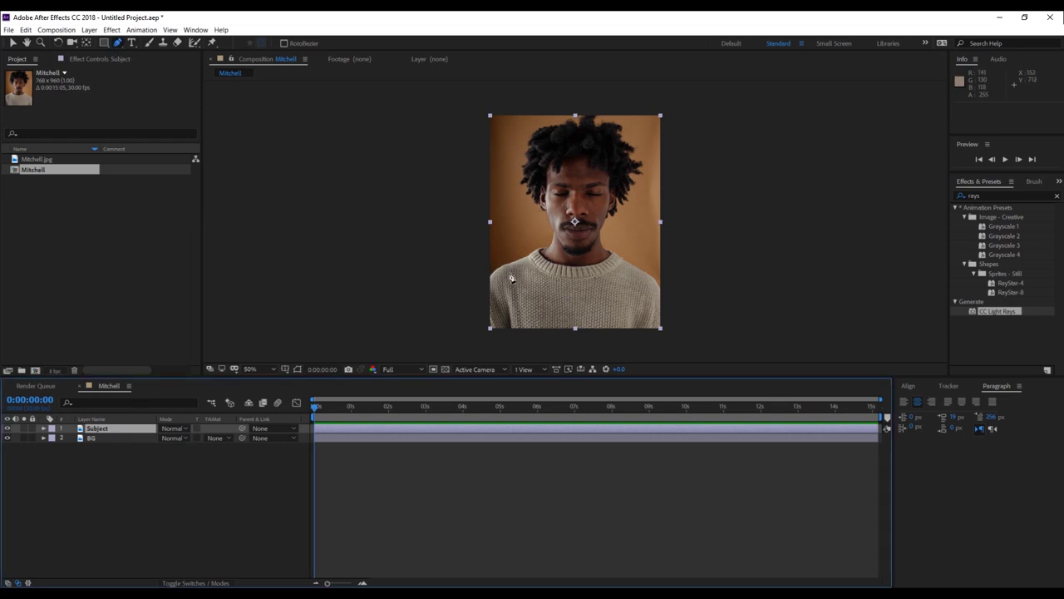
key(slash)
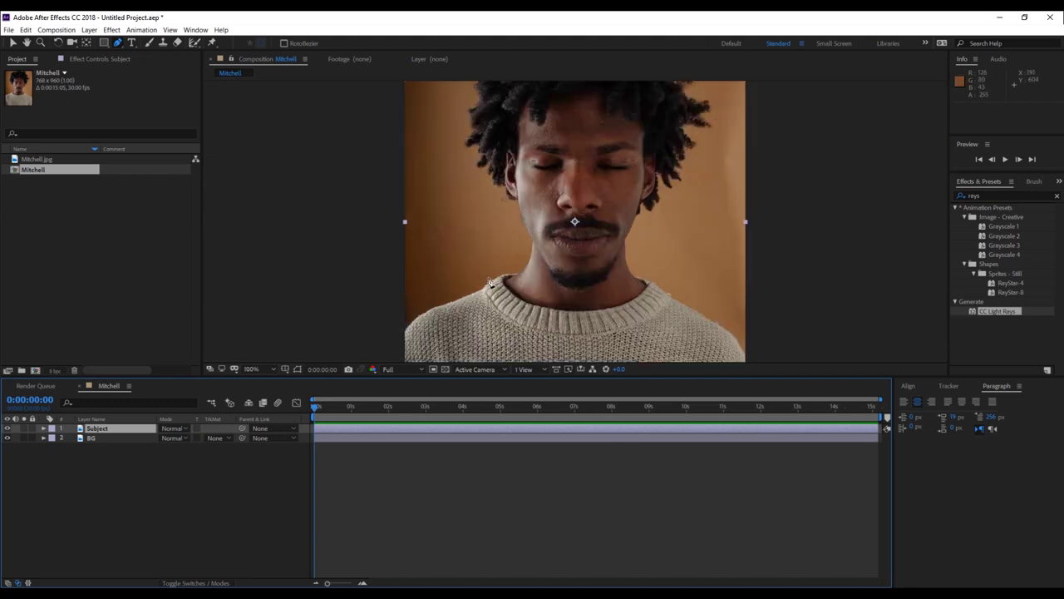
key(period)
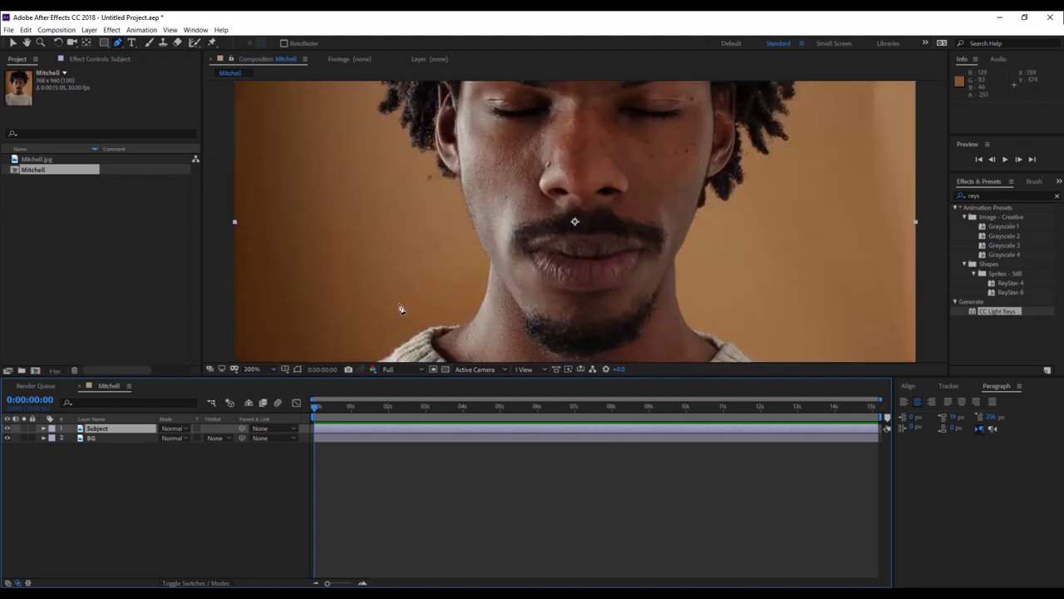
drag(415, 304, 585, 143)
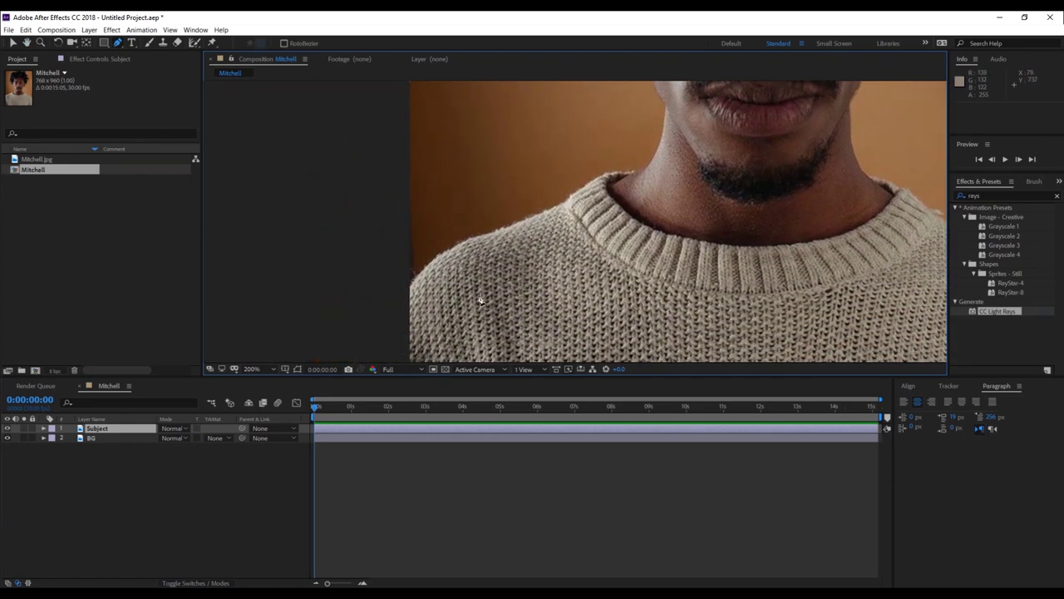
key(h)
scroll(498, 275, up, 2)
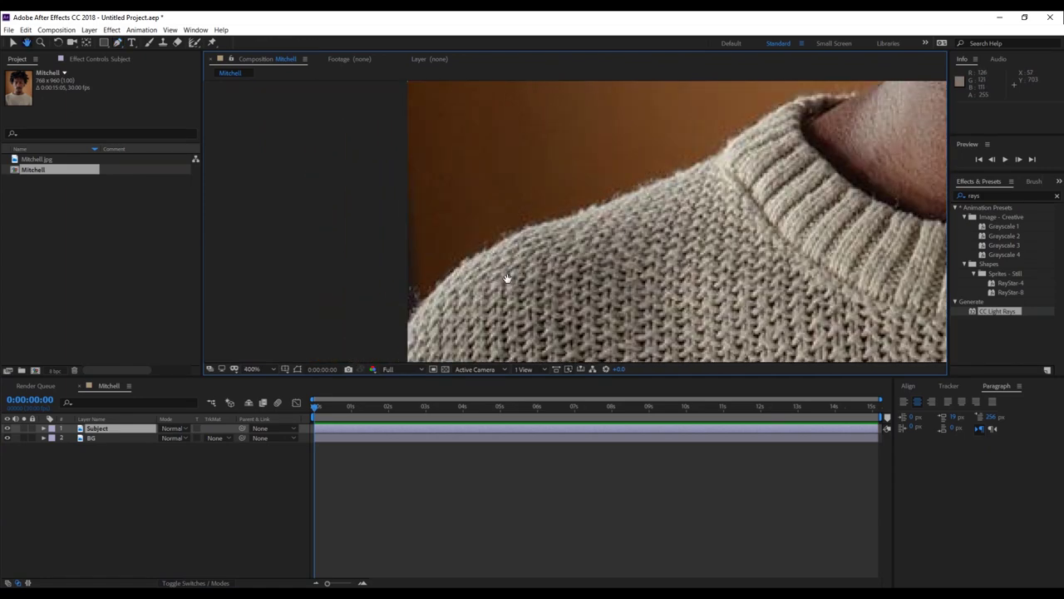
key(g)
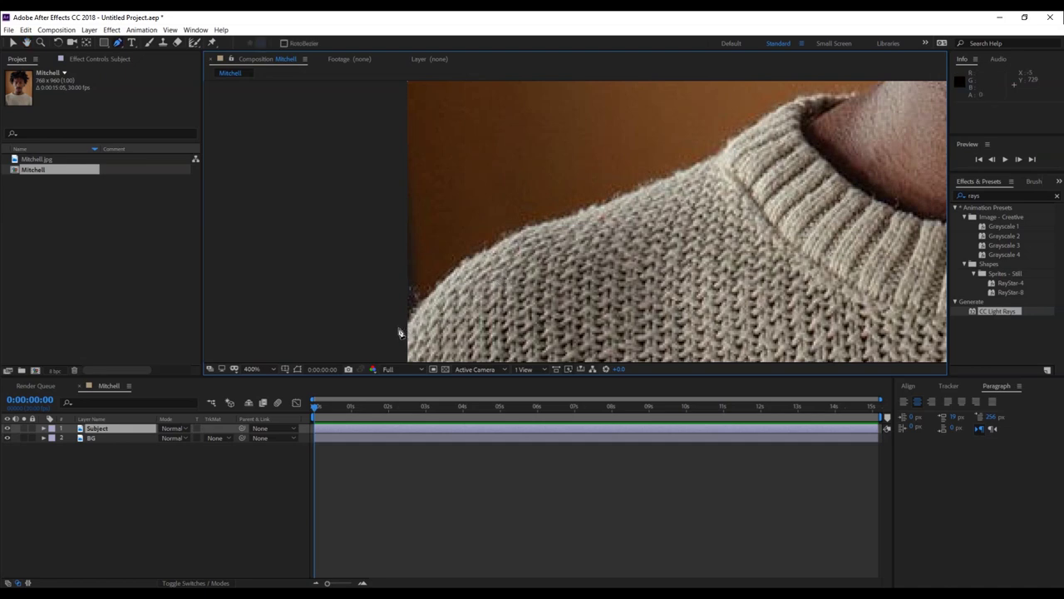
scroll(405, 331, up, 1)
key(h)
drag(402, 311, 542, 224)
key(g)
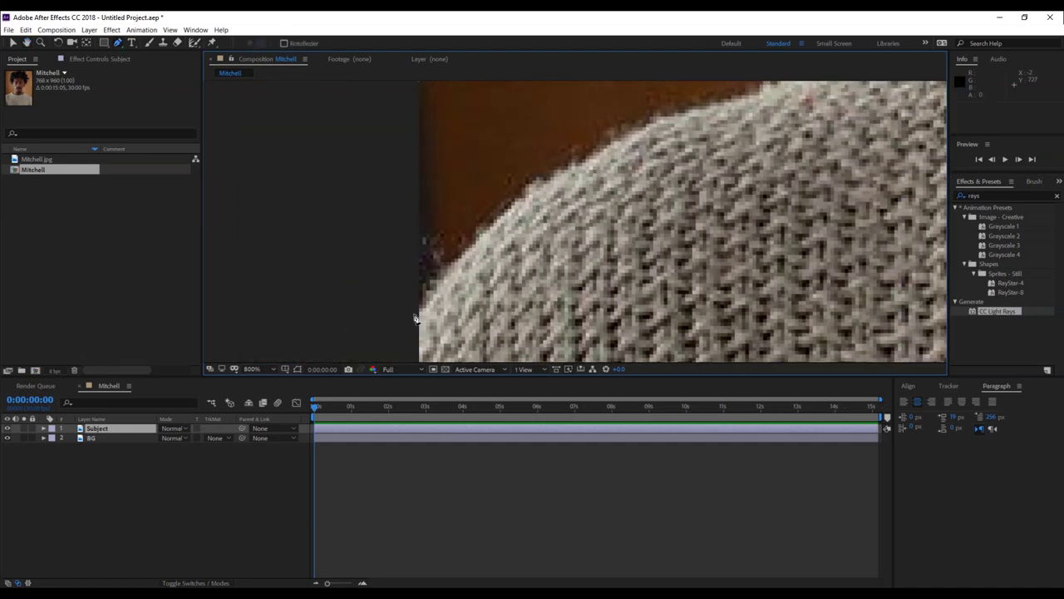
click(414, 314)
click(427, 291)
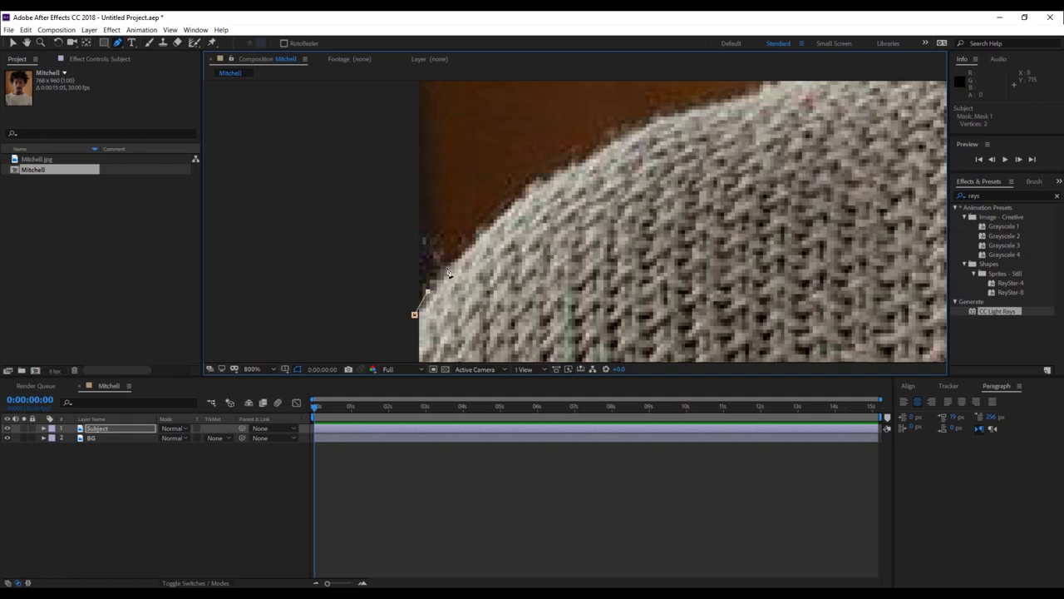
click(471, 247)
click(502, 217)
click(528, 188)
- Change the color of Mask 1 on the Subject layer to saturated orange, FF7A00
click(43, 429)
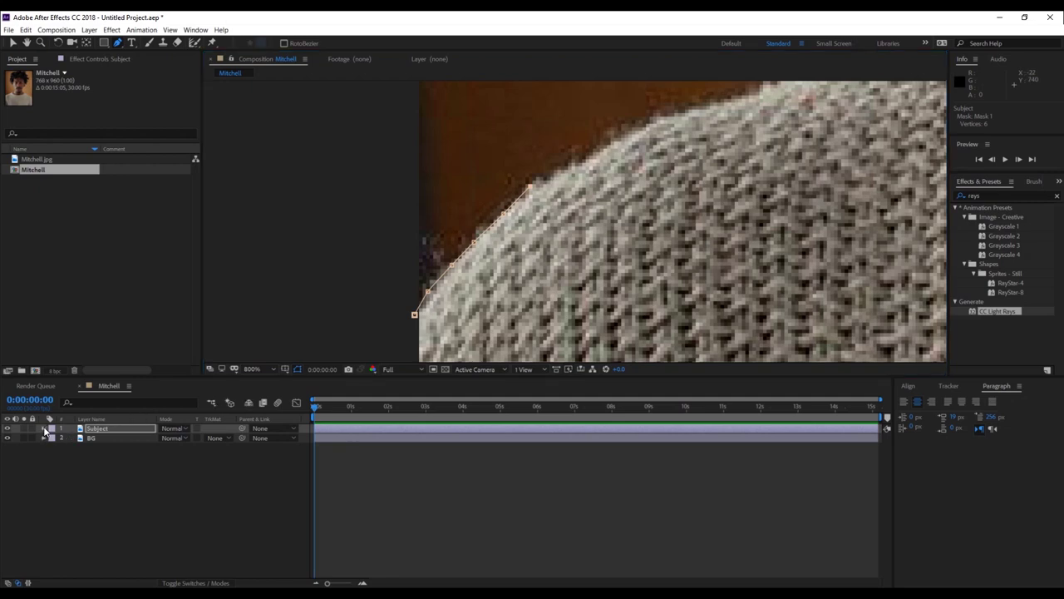
click(53, 438)
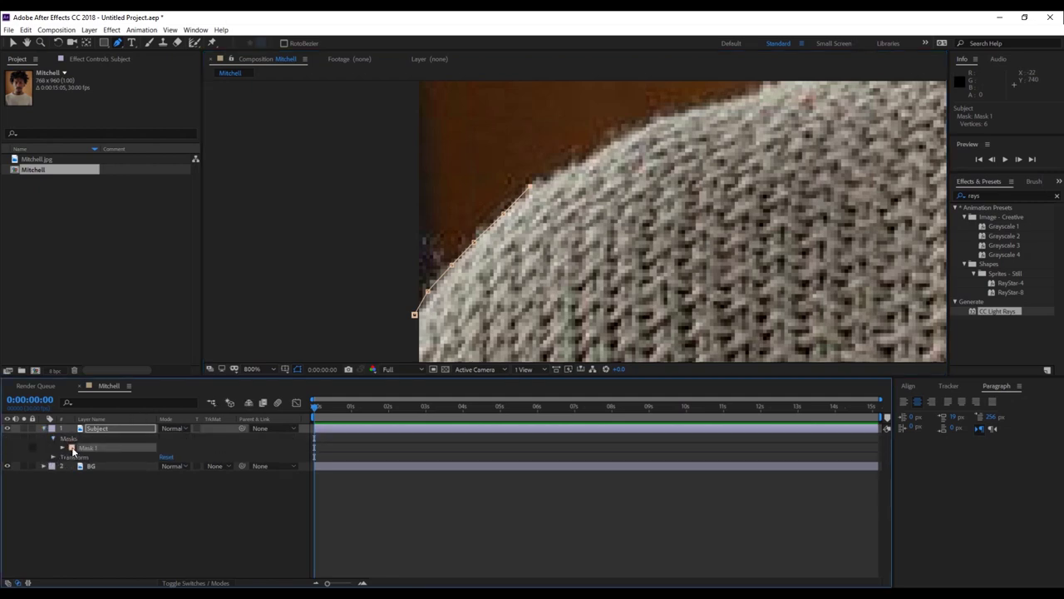
click(72, 447)
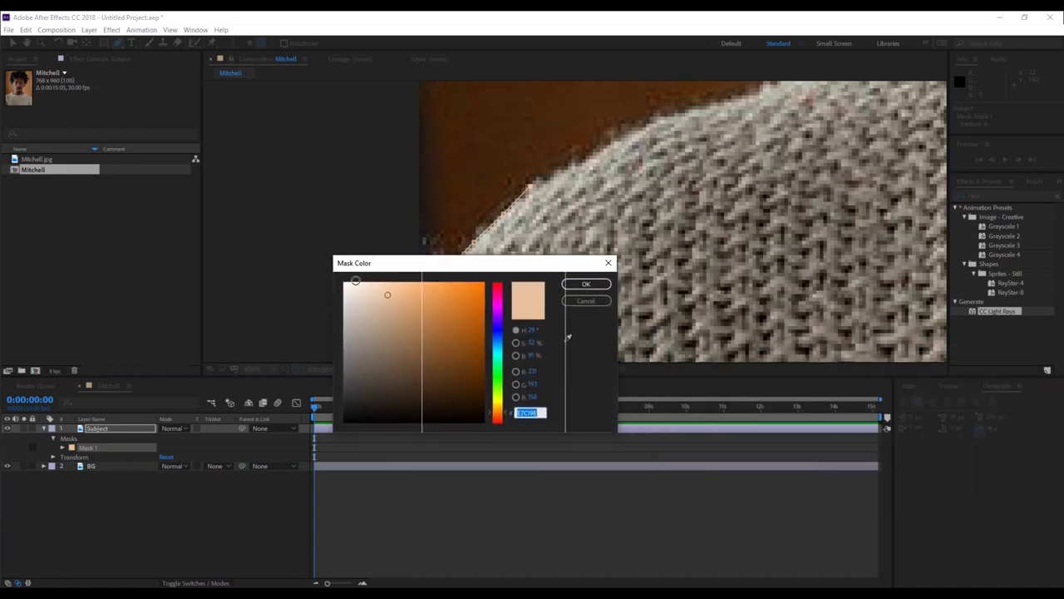
drag(451, 300, 496, 274)
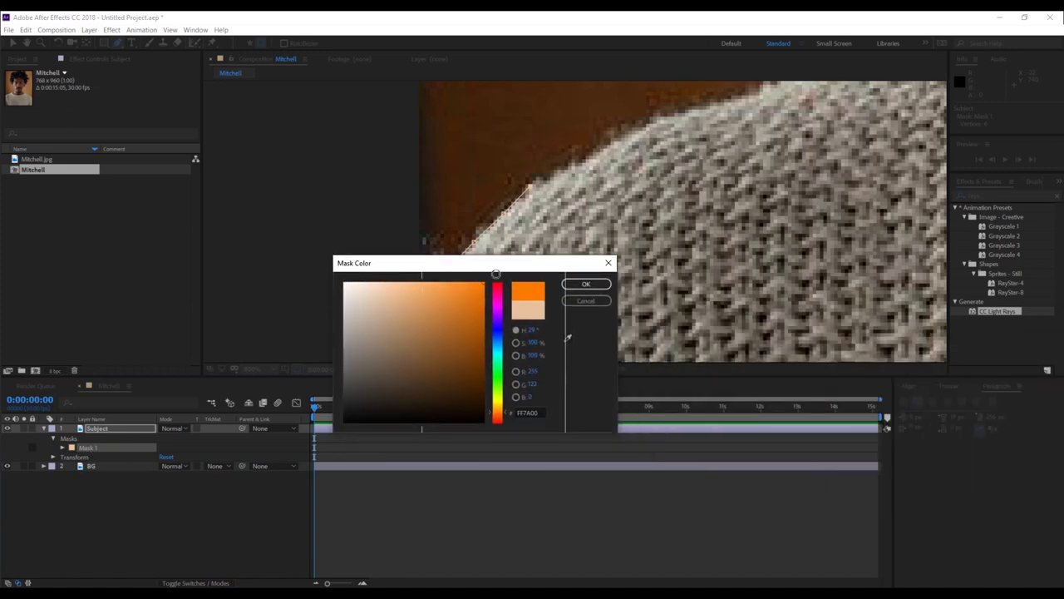
click(586, 284)
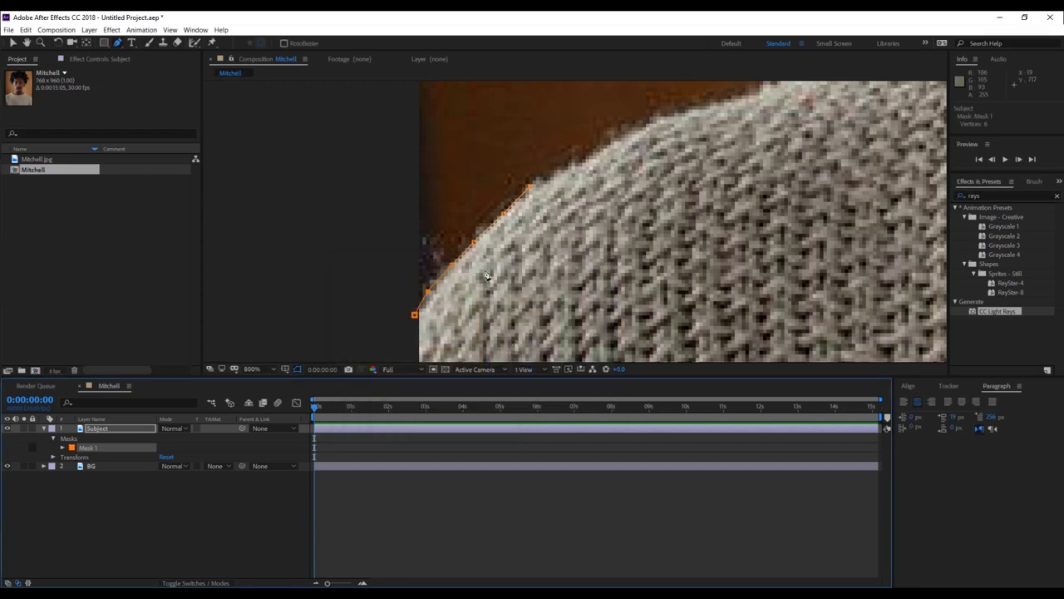
- Extend Mask 1 with points along the sweater's rounded shoulder edge, continuing up and inward from its last point
click(544, 178)
click(562, 170)
click(593, 154)
click(624, 134)
click(660, 119)
click(693, 107)
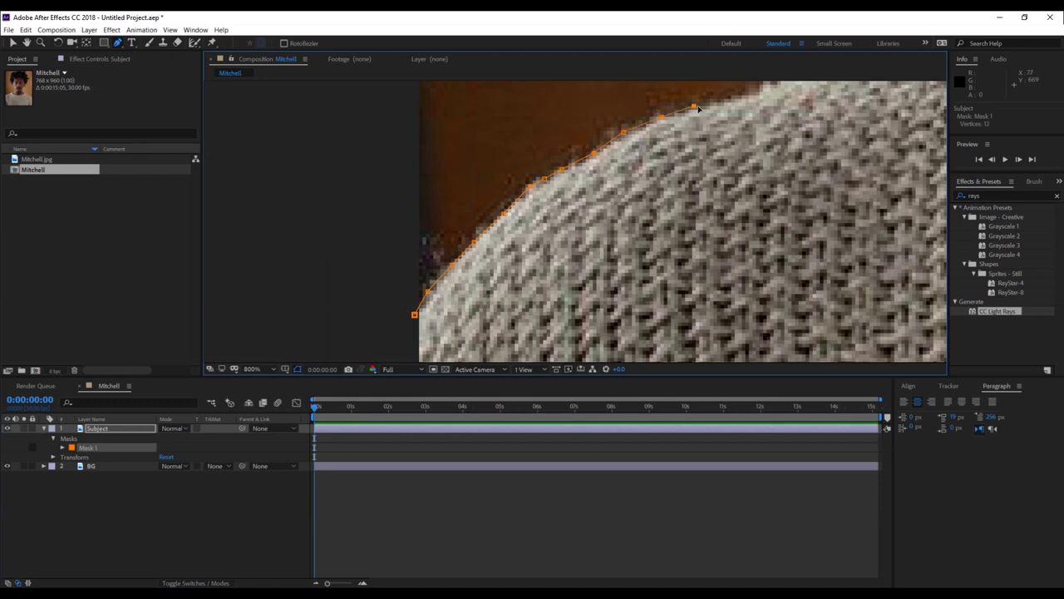
drag(740, 112, 565, 249)
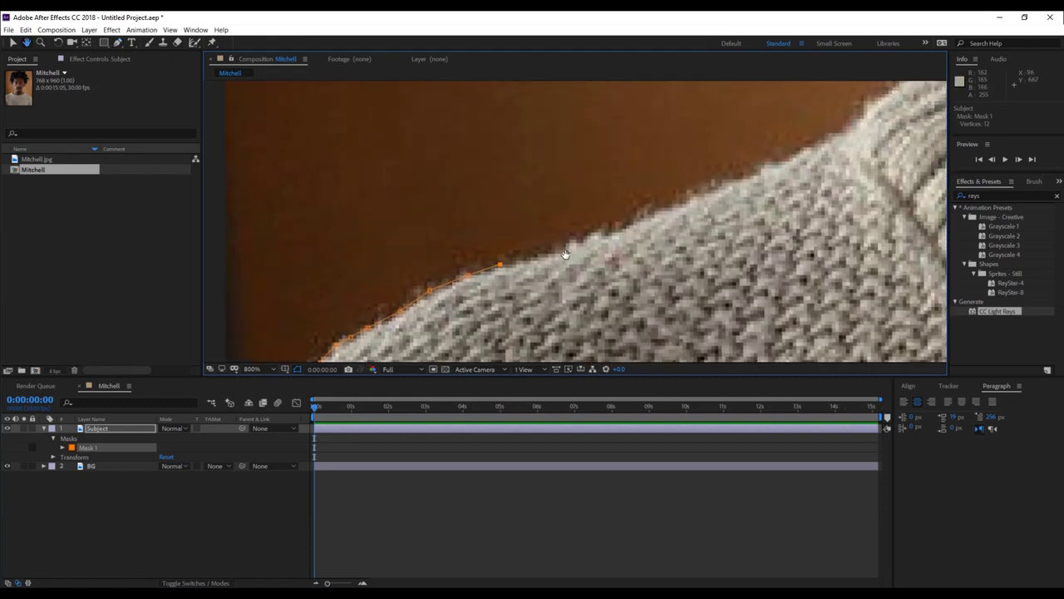
- Trace Mask 1 further along the sweater's shoulder slope up to the base of the ribbed collar
click(536, 255)
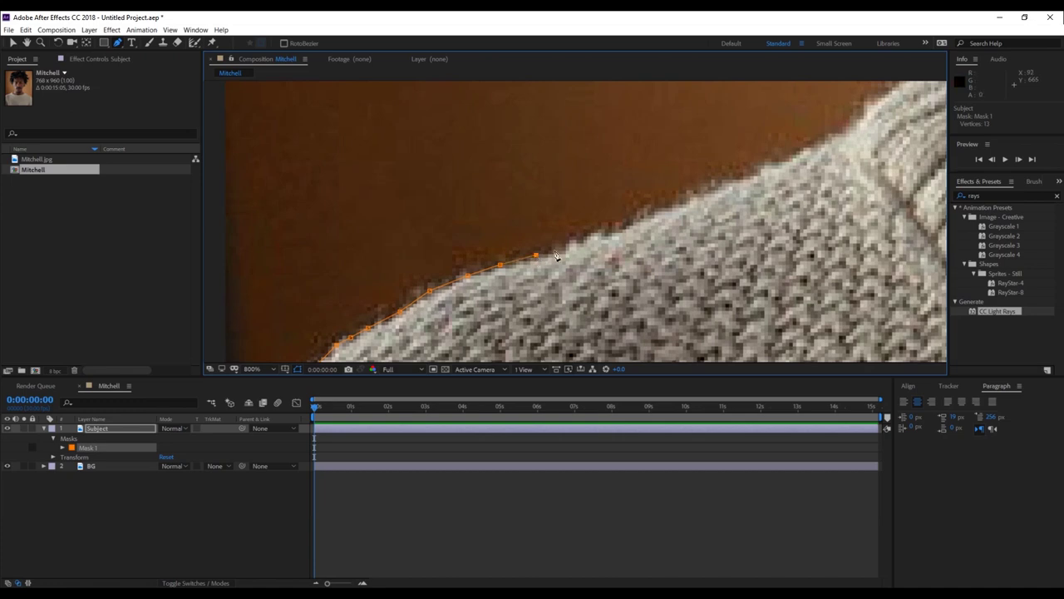
click(566, 248)
click(646, 216)
click(796, 157)
click(826, 136)
click(866, 127)
- Trace Mask 1 along the outer edge of the ribbed collar to where it meets the neck
key(space)
drag(874, 114, 642, 282)
click(633, 275)
click(701, 227)
click(723, 207)
click(752, 193)
click(821, 168)
click(878, 169)
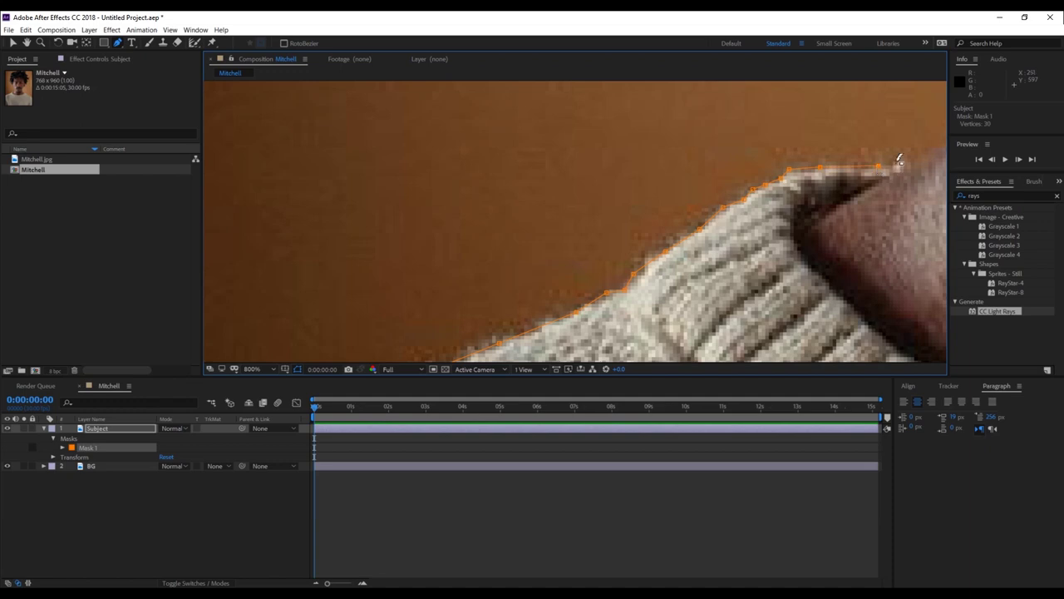
drag(897, 163, 531, 254)
click(531, 258)
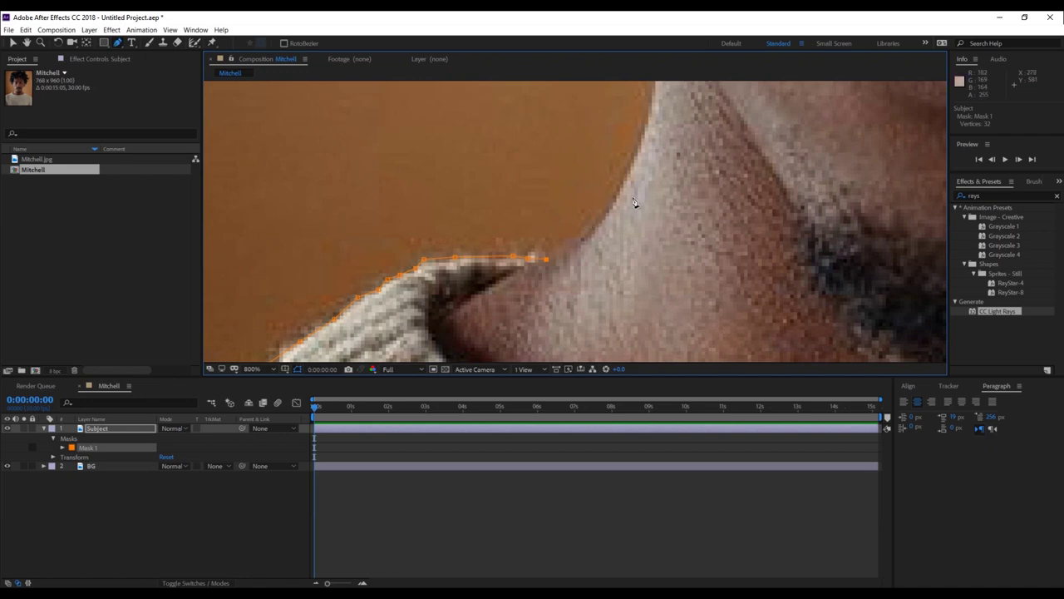
- Add a curved mask point where the neck meets the jaw and adjust its lower handle to follow the neck's outline
drag(647, 241, 653, 277)
scroll(652, 277, down, 2)
scroll(618, 273, up, 2)
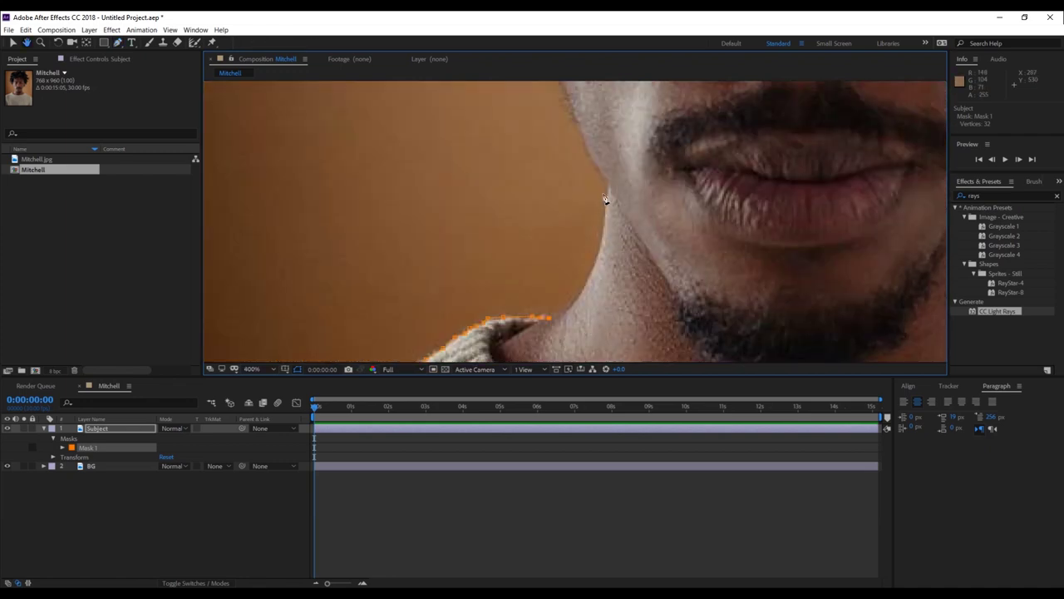
drag(607, 189, 613, 133)
key(space)
drag(565, 295, 551, 216)
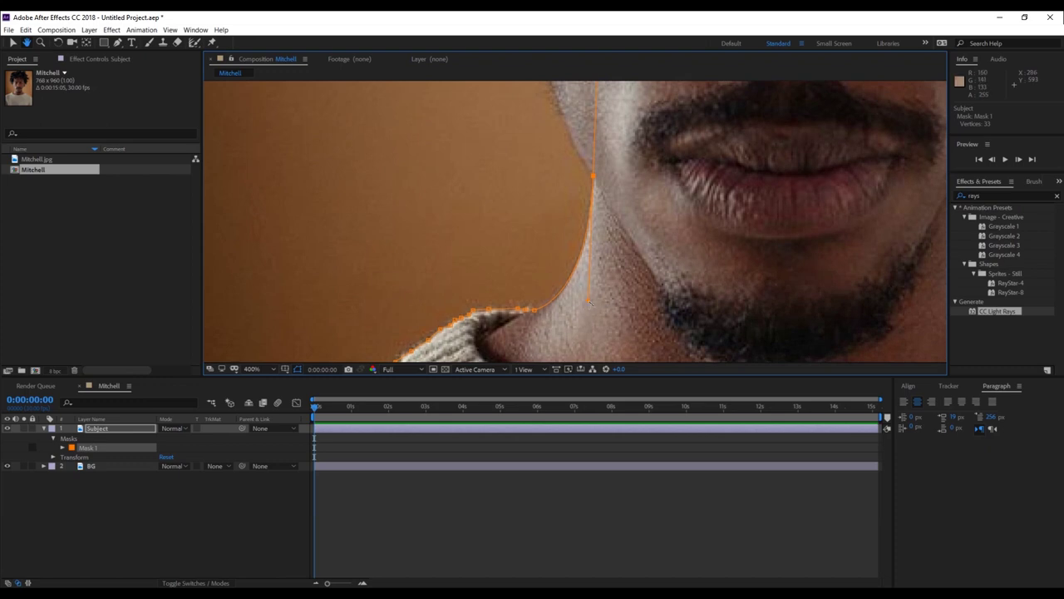
mouse_move(588, 304)
mouse_down()
mouse_move(596, 281)
mouse_move(594, 295)
mouse_up()
key(ctrl)
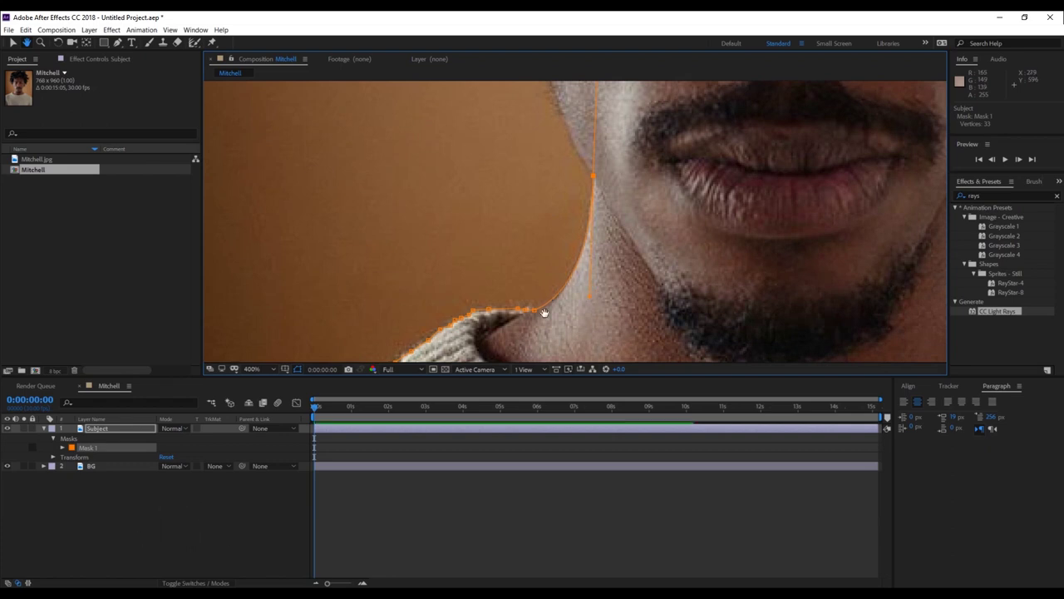
key(v)
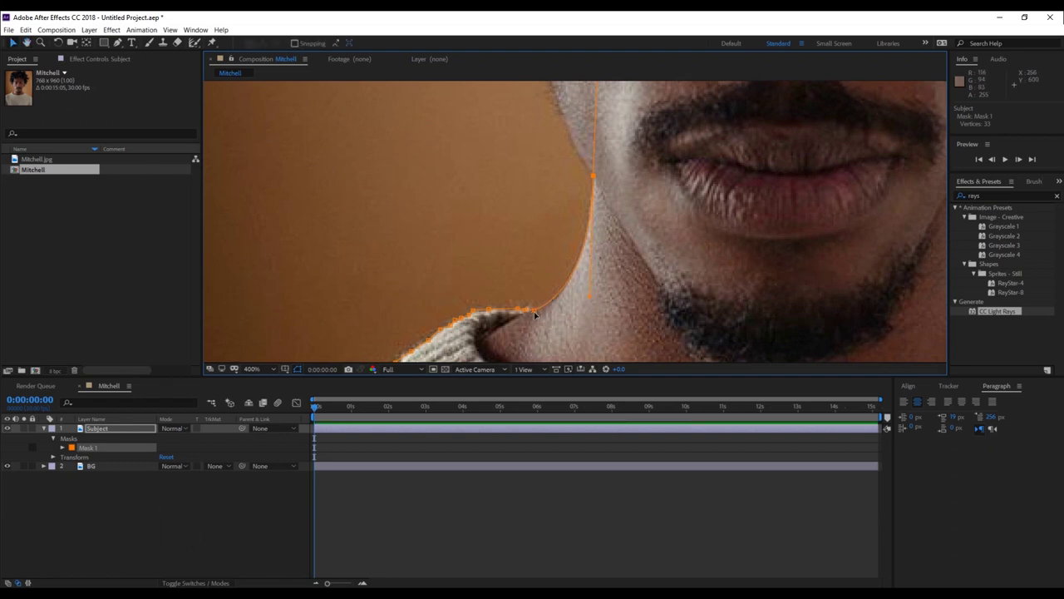
drag(536, 312, 535, 311)
drag(590, 296, 587, 311)
- Retract the upper handle of the jaw point into its vertex so the path can turn sharply there
key(space)
drag(630, 148, 640, 238)
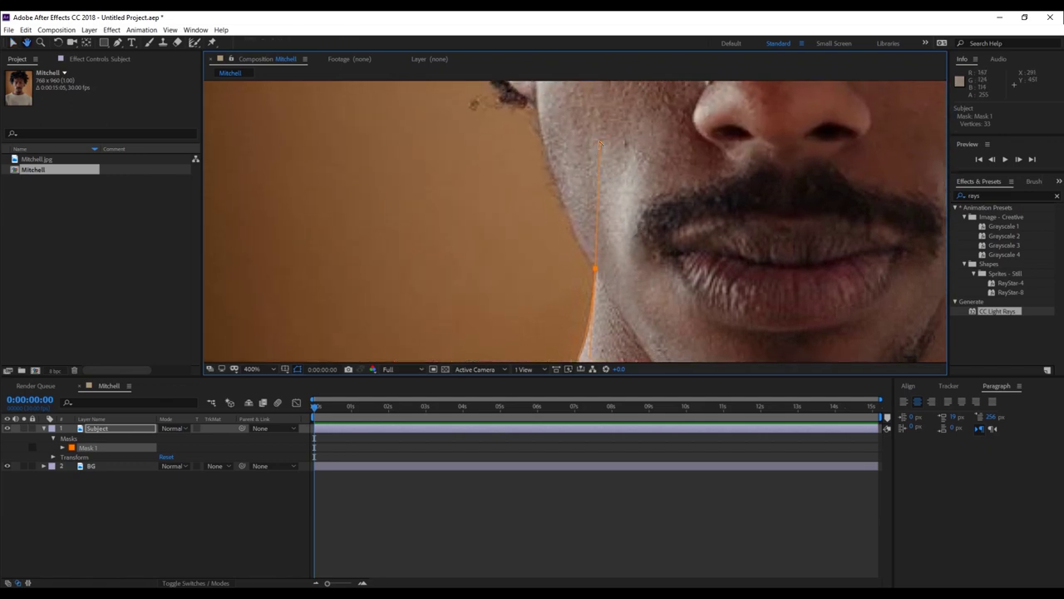
drag(601, 144, 590, 207)
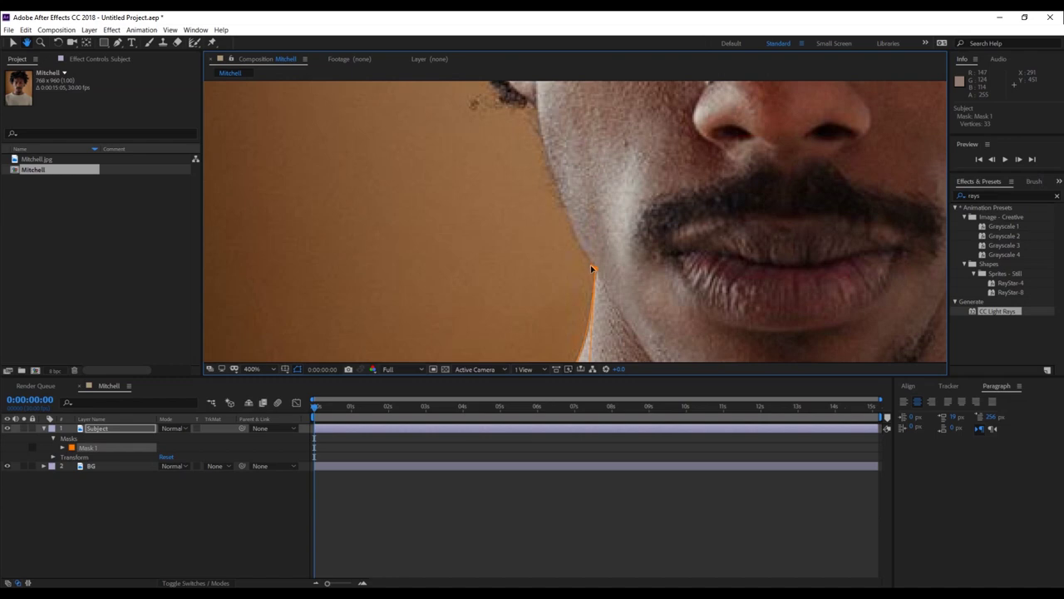
- Add a curved mask segment along the jaw and cheek, ending just below the earlobe
key(g)
click(539, 109)
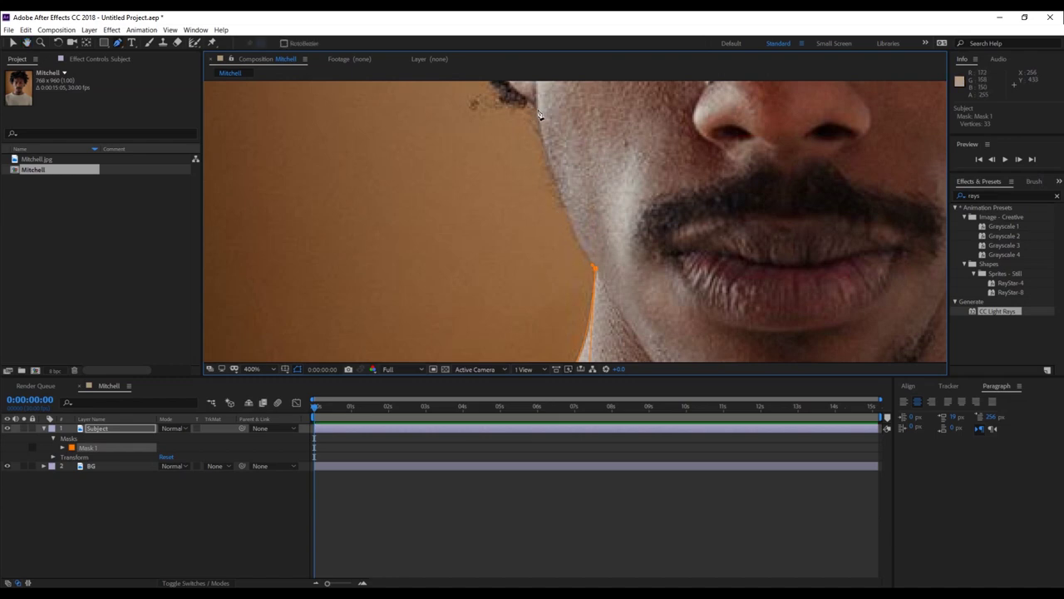
scroll(544, 98, up, 3)
drag(544, 98, 539, 91)
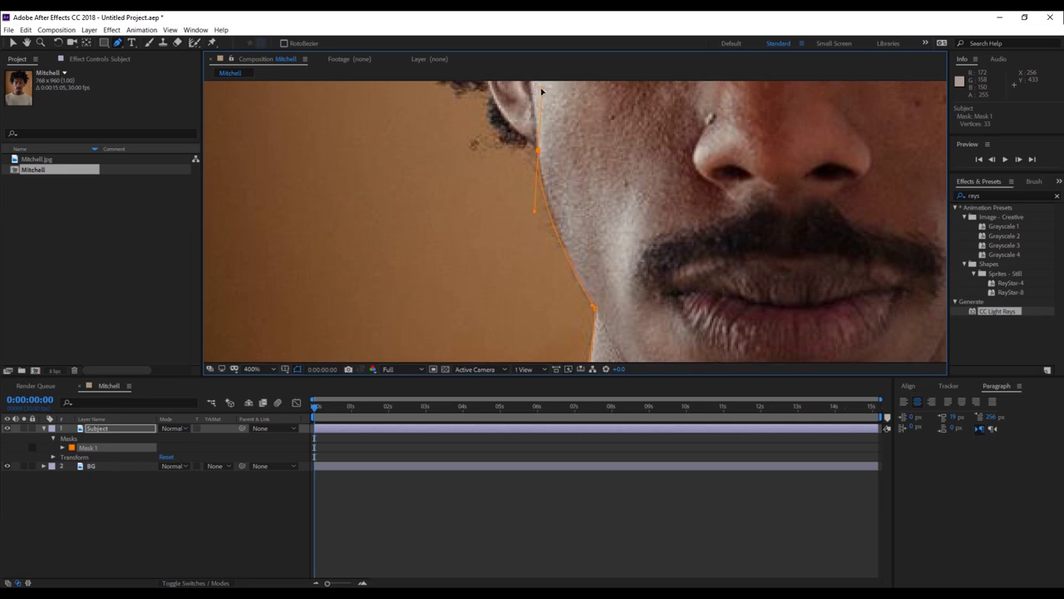
drag(540, 97, 542, 102)
click(542, 101)
key(ctrl+z)
- Trace Mask 1 around the small tuft of hair behind the earlobe
scroll(527, 161, up, 1)
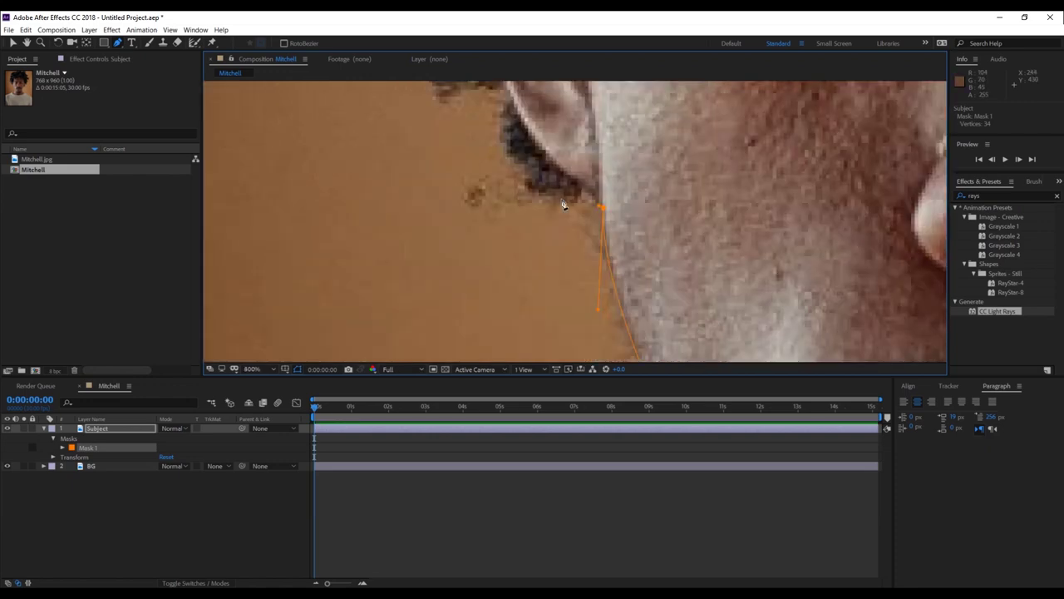
click(596, 207)
click(575, 207)
click(554, 207)
click(531, 192)
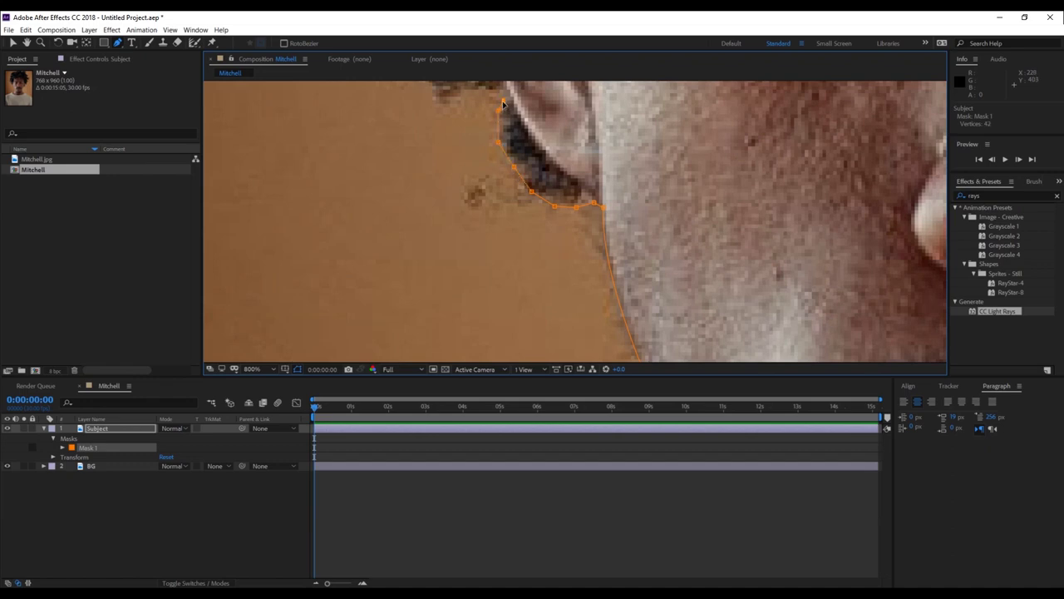
- Continue Mask 1 around the lower edge of the hair clump beside the ear and up its outer side
scroll(502, 103, down, 2)
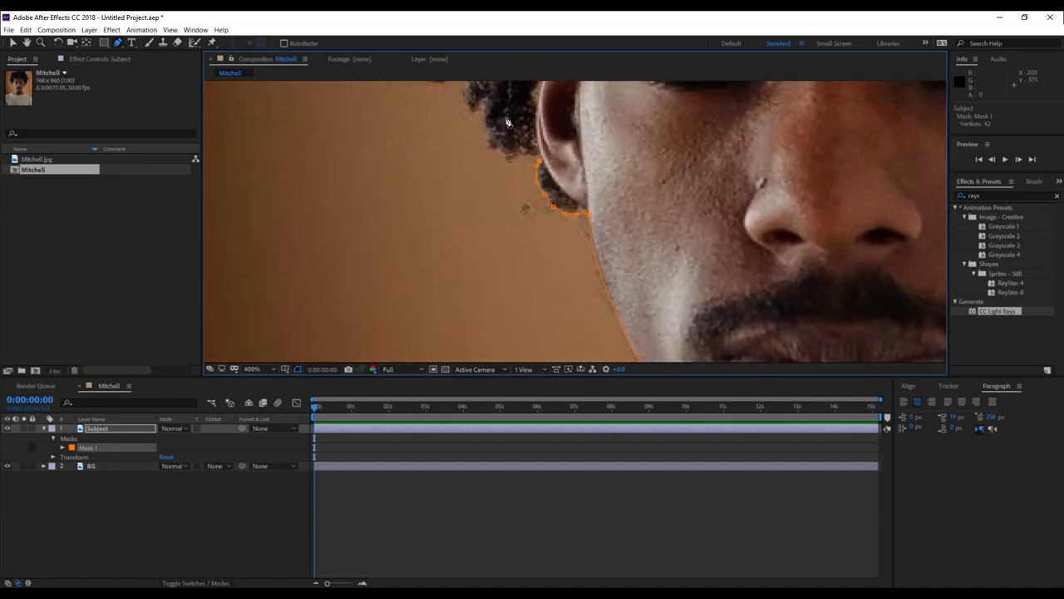
click(532, 159)
click(519, 162)
click(508, 168)
click(489, 149)
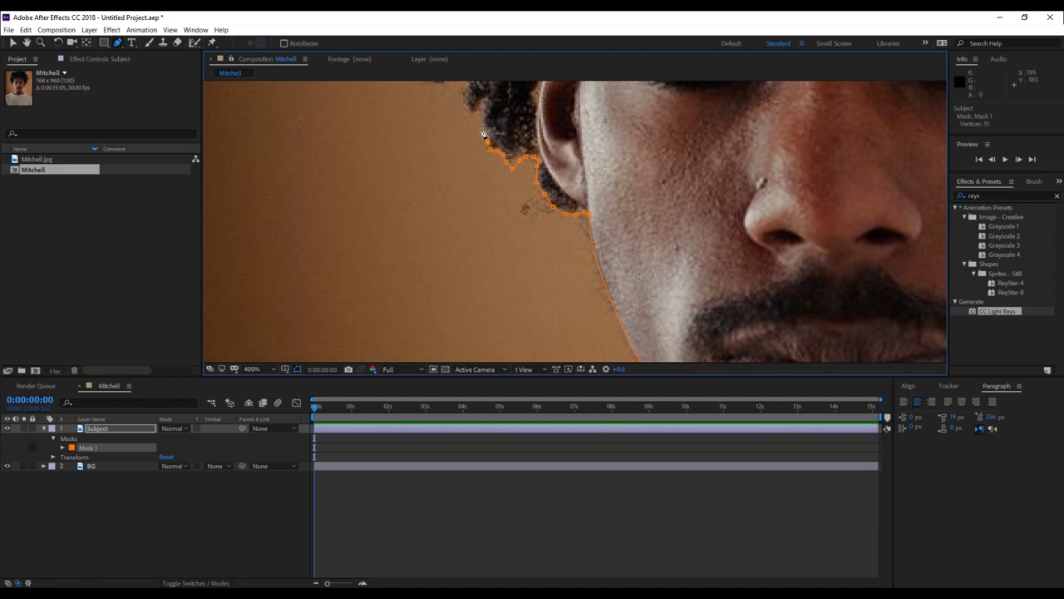
click(486, 127)
click(481, 105)
- Trace Mask 1 around the short hanging hair lock above the clump, up to the notch beneath the long lock
scroll(480, 116, up, 1)
drag(468, 120, 667, 330)
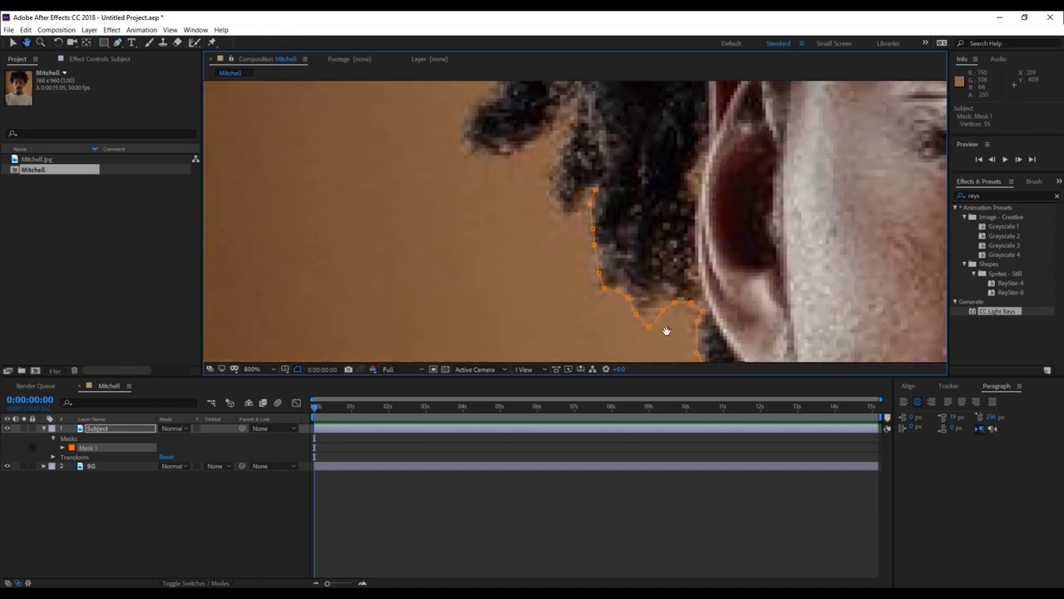
click(580, 200)
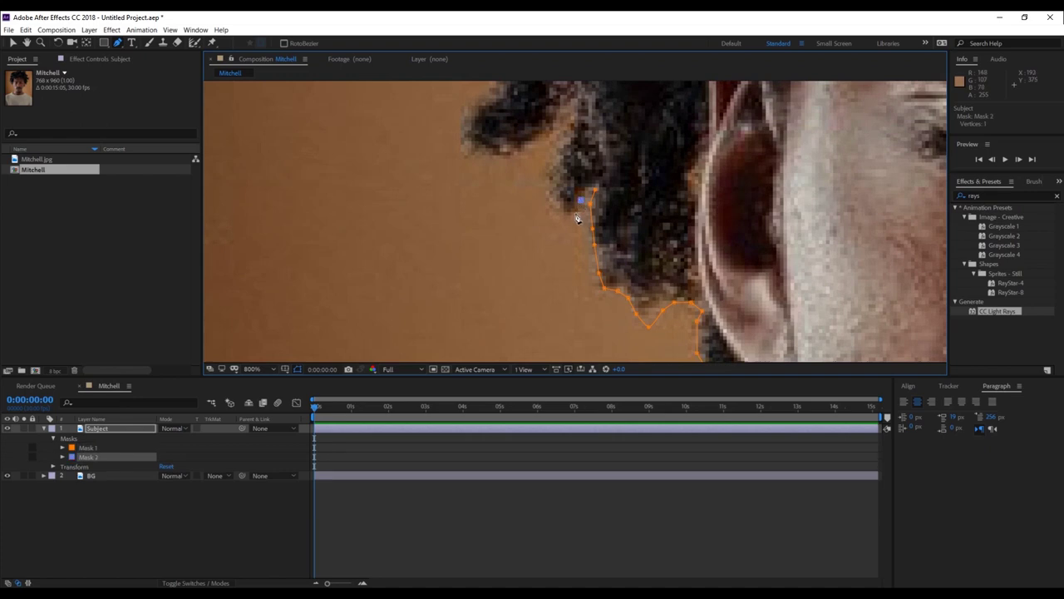
key(ctrl+z)
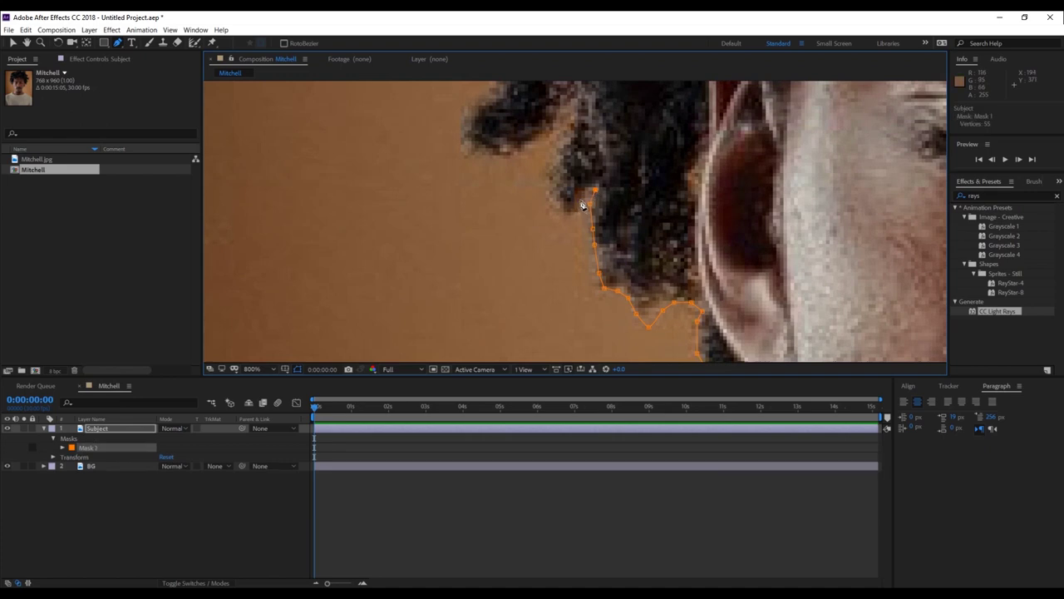
click(583, 201)
click(568, 217)
click(554, 210)
click(551, 196)
click(546, 177)
click(561, 134)
click(571, 114)
- Trace Mask 1 along the underside of the long protruding hair lock and around its tip
click(558, 126)
click(545, 135)
click(516, 151)
click(505, 157)
click(491, 159)
click(472, 158)
click(463, 152)
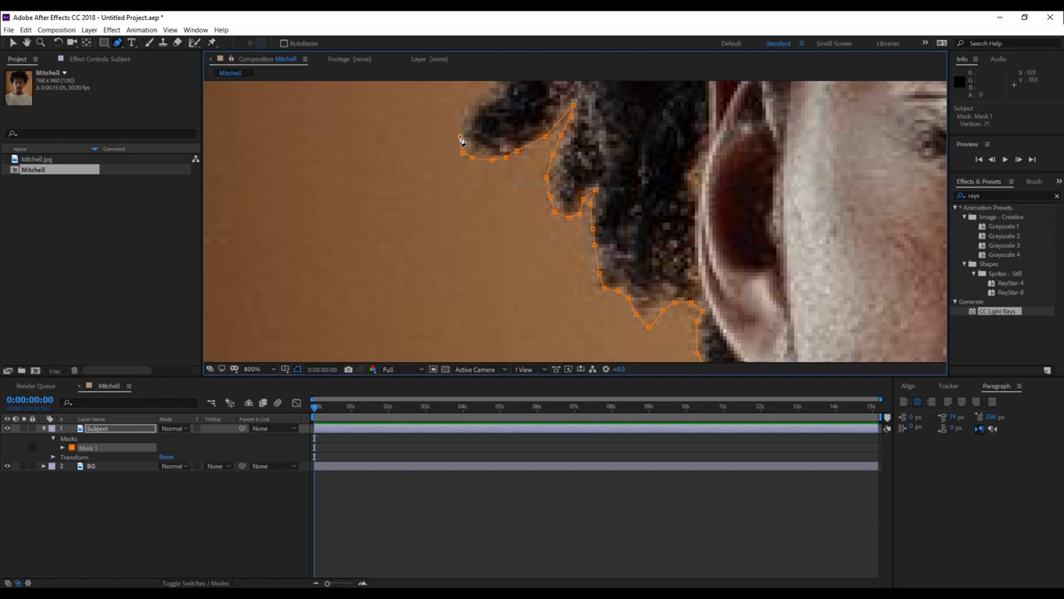
click(460, 119)
- Trace Mask 1 up from the long lock's tip into the notch below the next hair lock
drag(521, 107, 516, 274)
click(460, 260)
click(478, 247)
click(476, 239)
click(476, 229)
click(486, 219)
click(482, 209)
- Trace Mask 1 around the next hair lock and onto the underside of the protruding lock above it
click(465, 207)
click(449, 187)
click(458, 168)
click(472, 152)
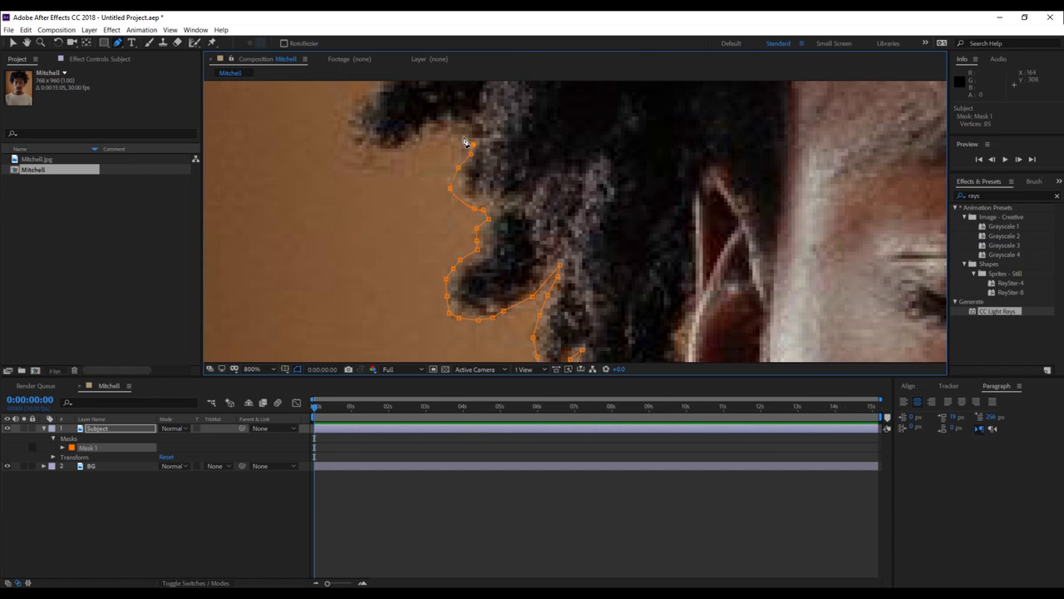
click(438, 126)
click(420, 136)
click(411, 153)
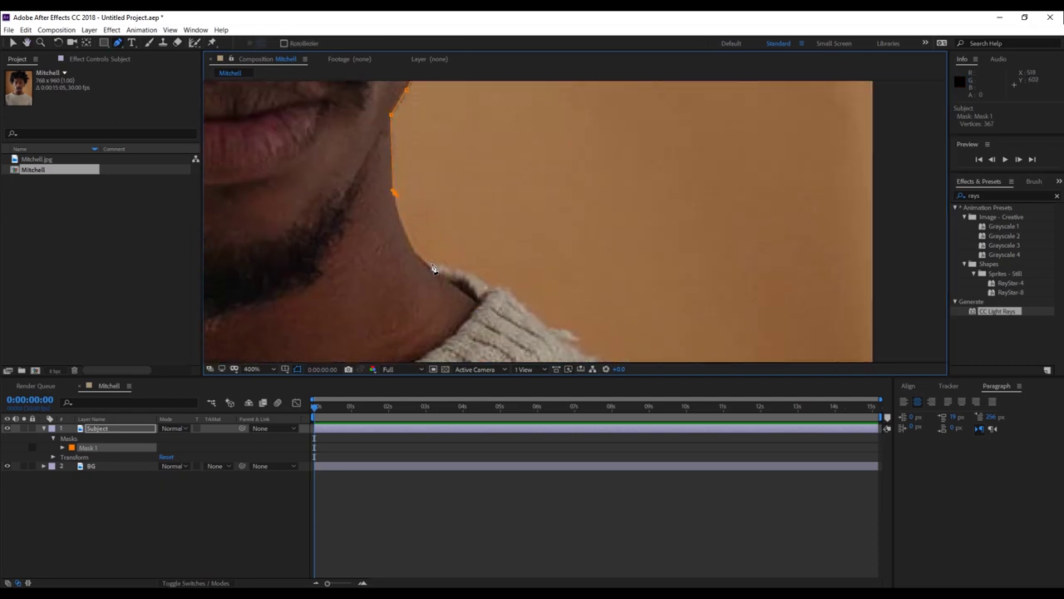
- Continue Mask 1 from the opposite side of the neck over the collar and down the sweater's shoulder
drag(432, 266, 465, 291)
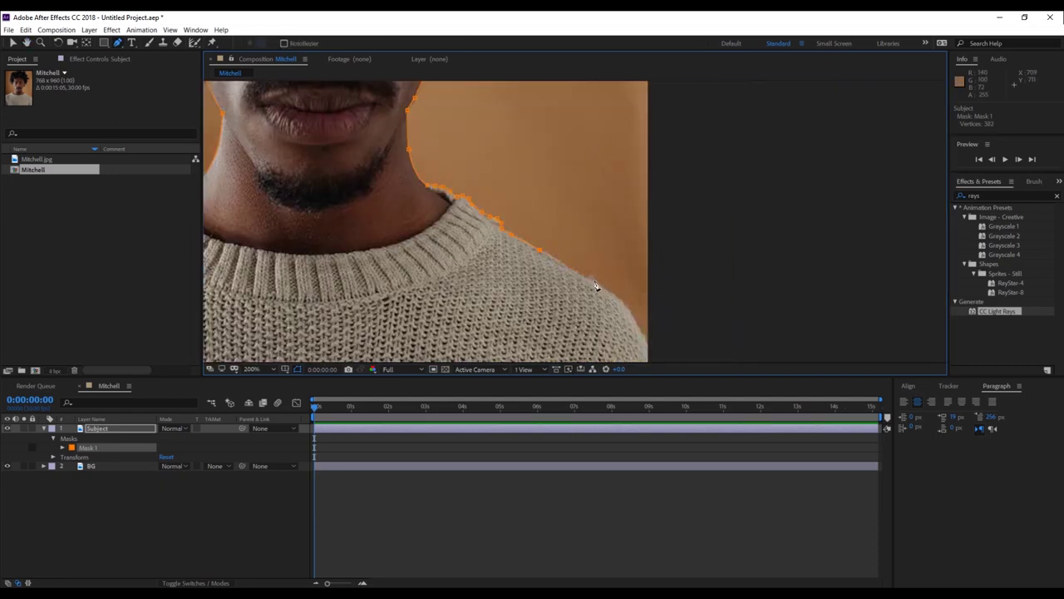
scroll(595, 286, down, 1)
click(615, 277)
click(651, 326)
click(660, 344)
key(ctrl+z)
key(ctrl+z)
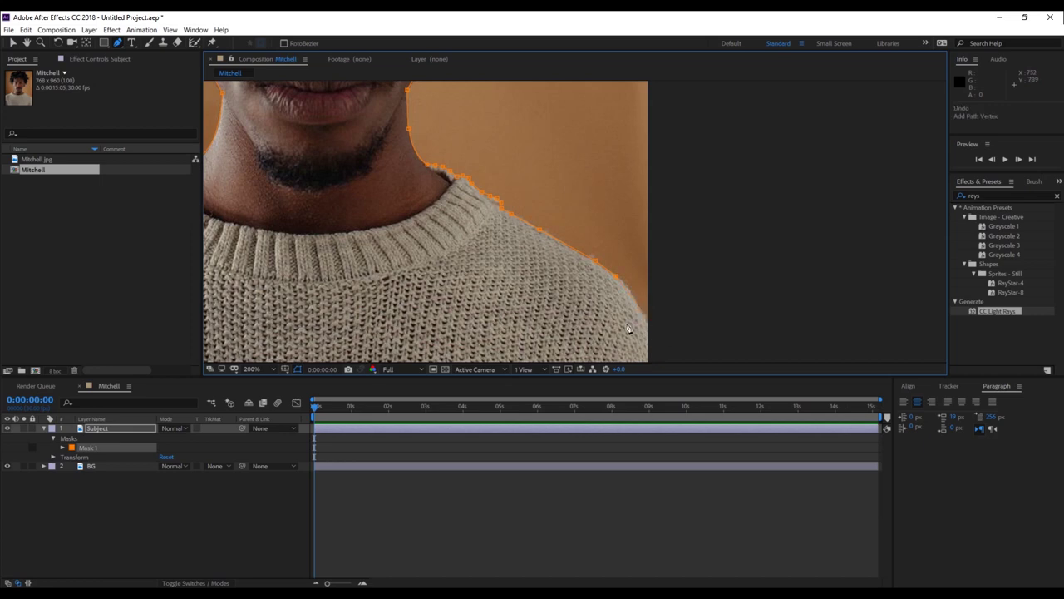
- Trace Mask 1 closely down the rounded end of the shoulder to a point just outside the photo's border
scroll(657, 345, up, 1)
click(592, 227)
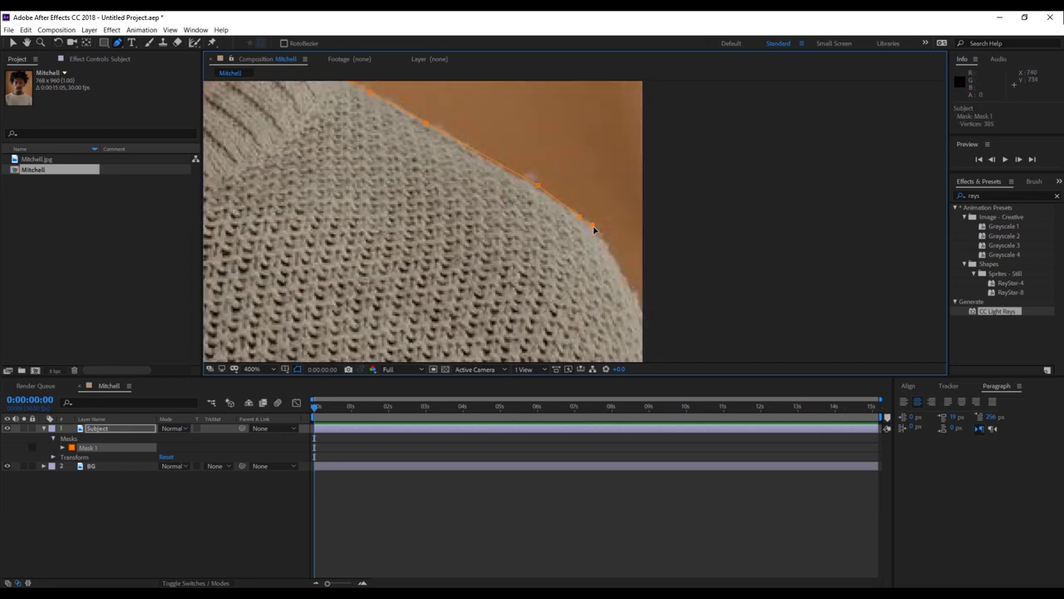
click(613, 254)
click(628, 281)
click(654, 321)
drag(653, 321, 653, 327)
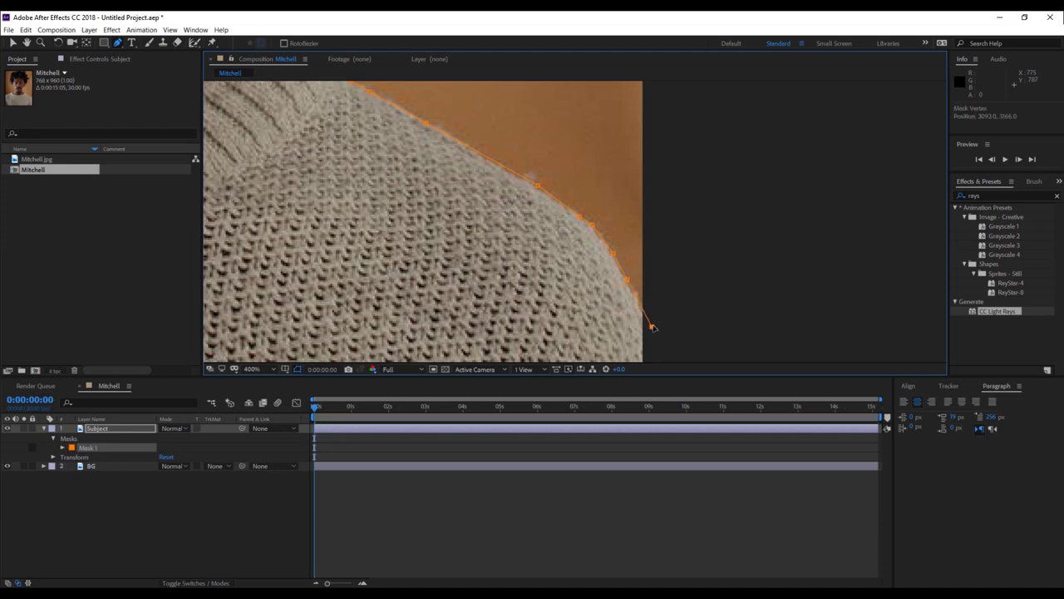
- Close Mask 1 by running points outside the photo beneath the sweater and back to the first point
key(slash)
click(635, 320)
click(597, 341)
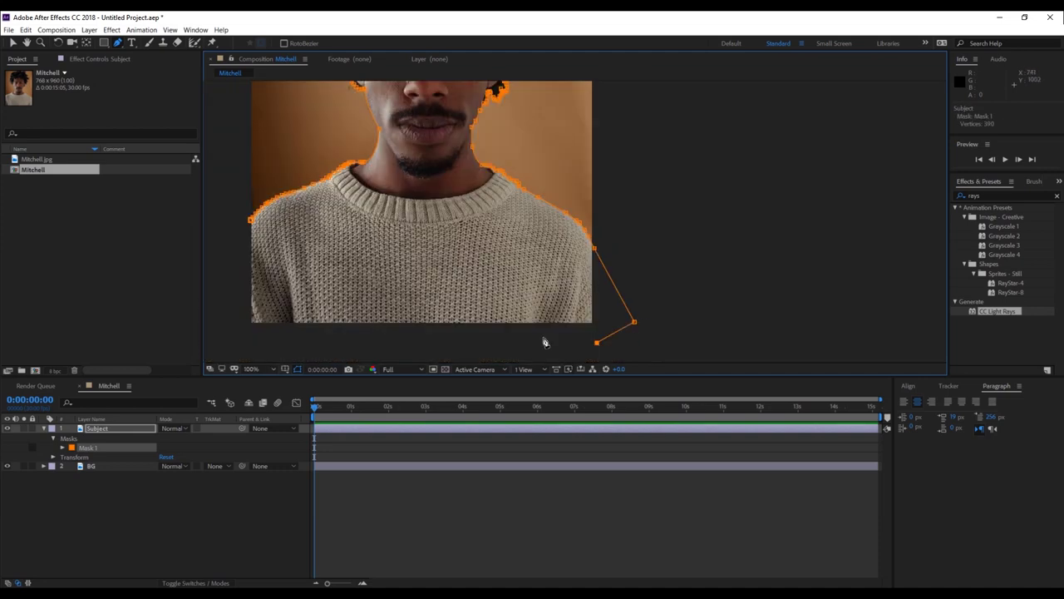
click(242, 333)
click(232, 258)
click(250, 225)
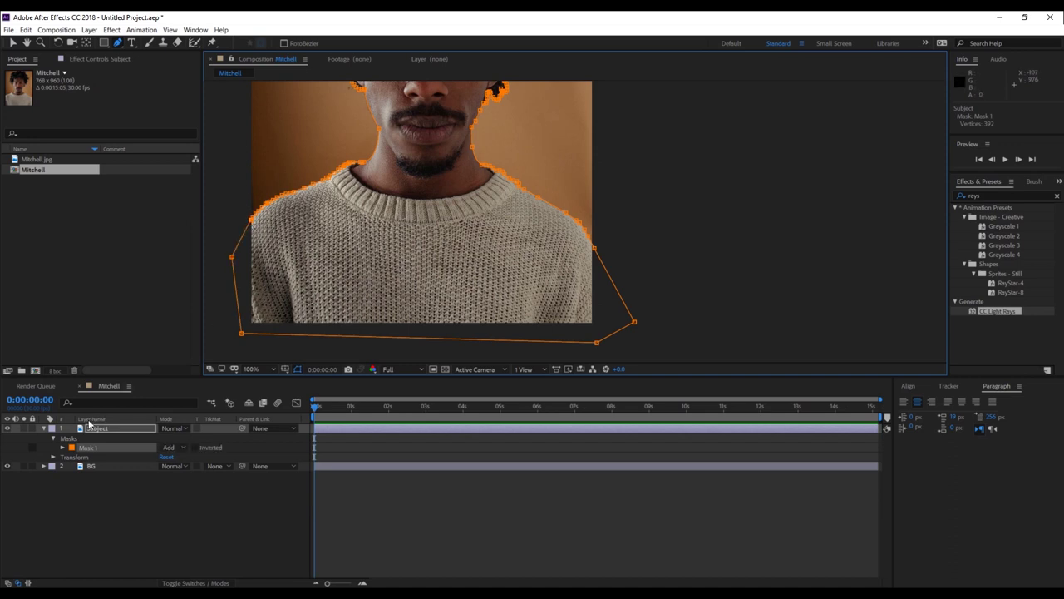
- Hide the BG layer, collapse the Subject layer and turn off the mask outline display
click(8, 465)
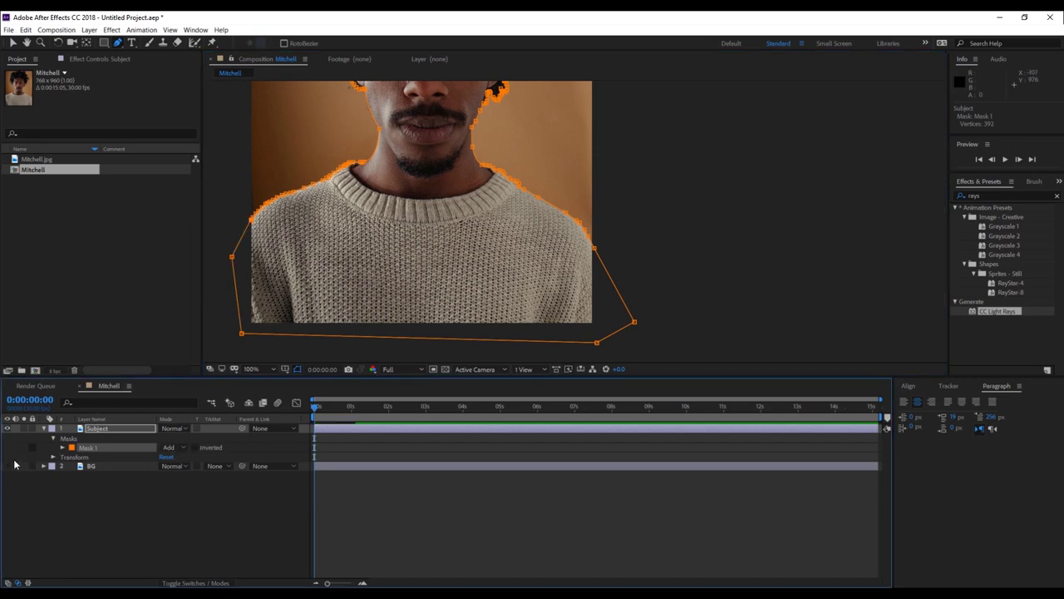
click(45, 429)
click(298, 369)
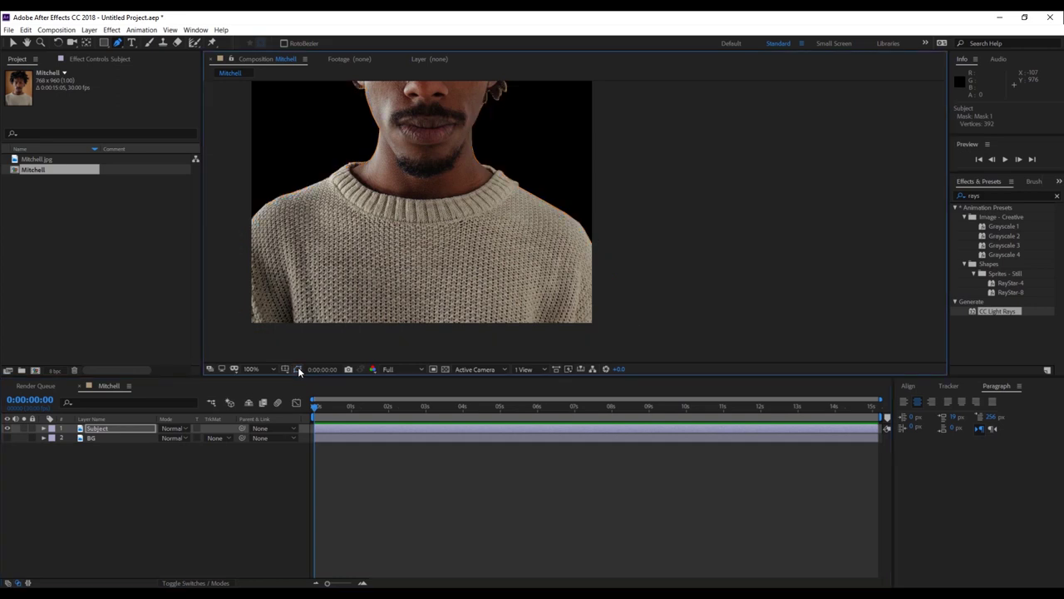
- Inspect the cutout as a whole and then the mask edge around the hair up close
key(comma)
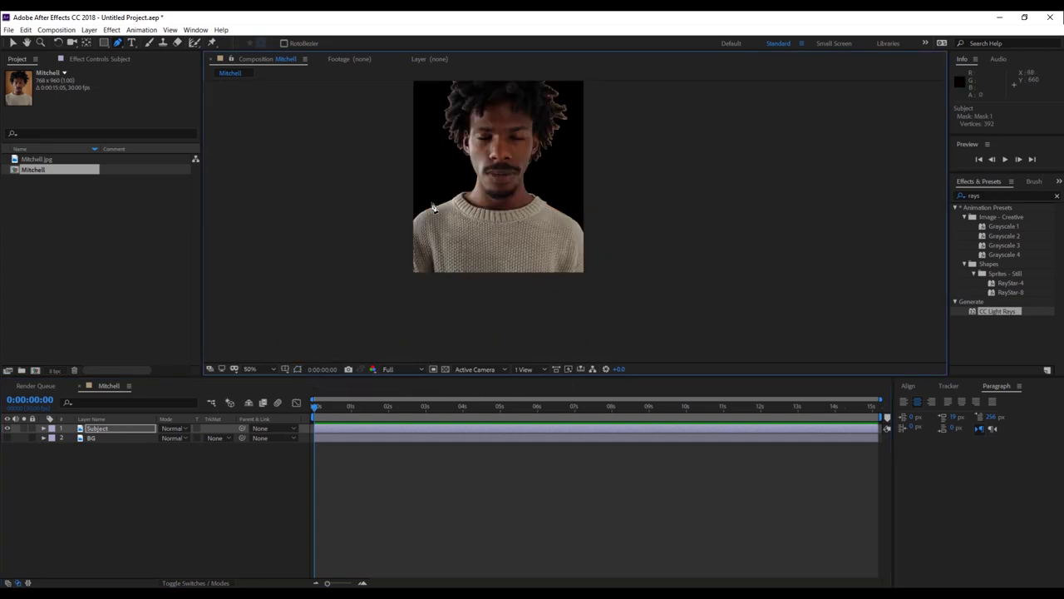
key(h)
drag(499, 150, 493, 225)
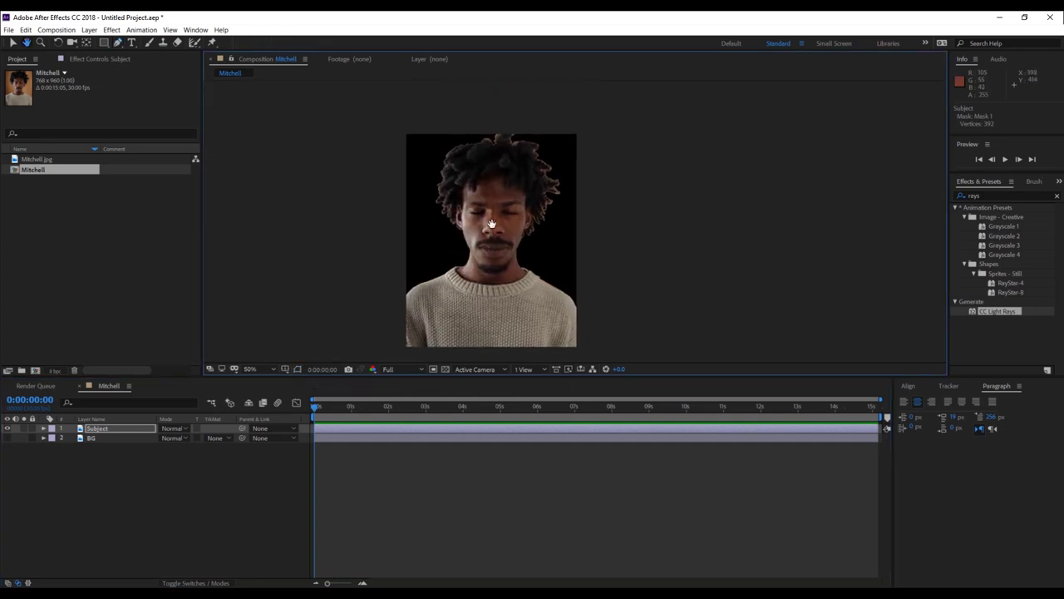
key(period)
drag(438, 157, 472, 233)
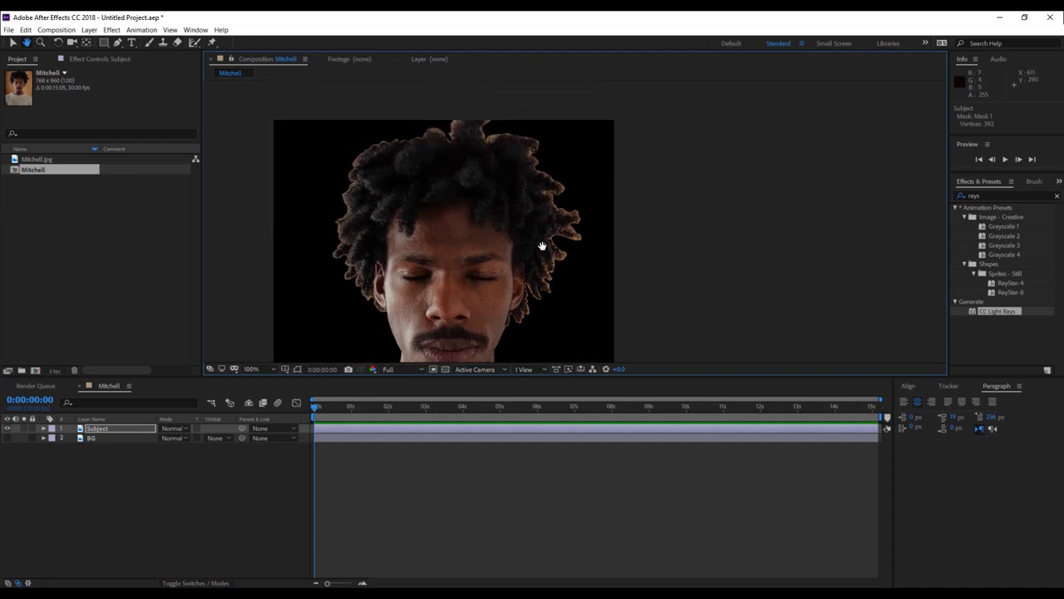
key(period)
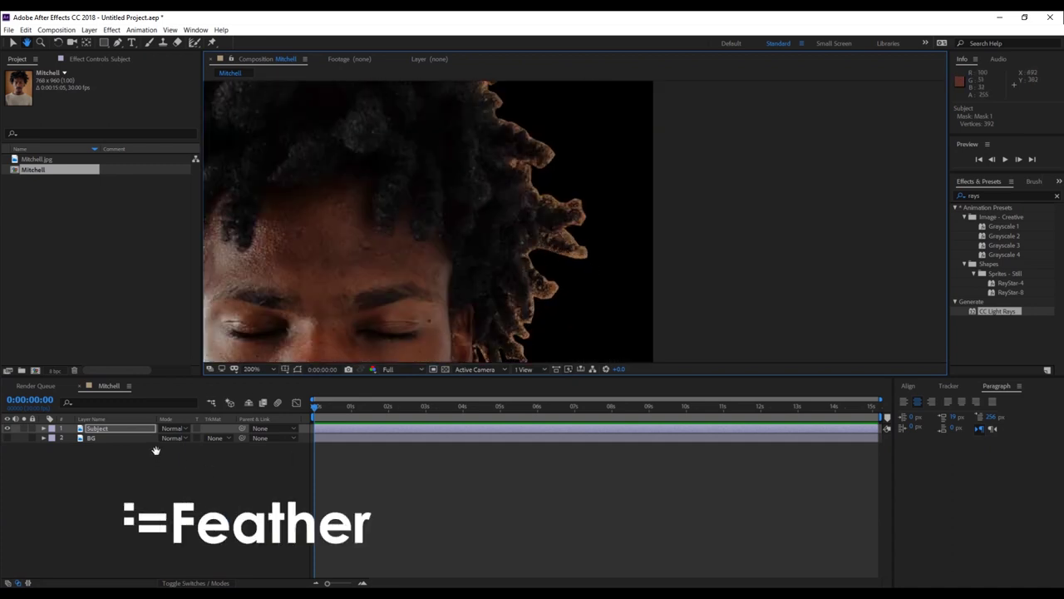
- Feather Mask 1 of the Subject layer by 5 pixels, judging the softened edge around the hair
key(f)
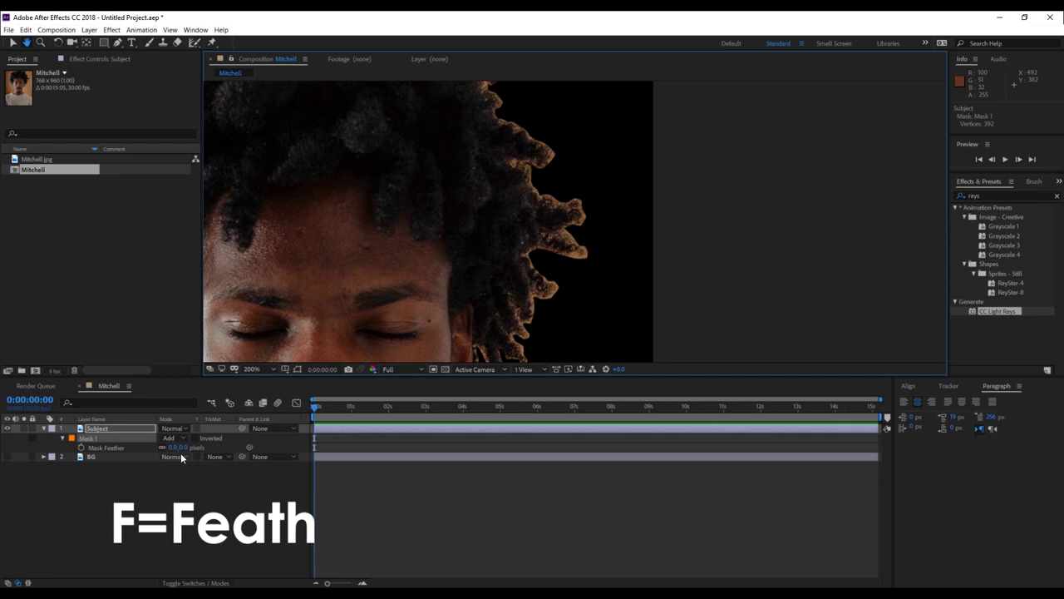
key(v)
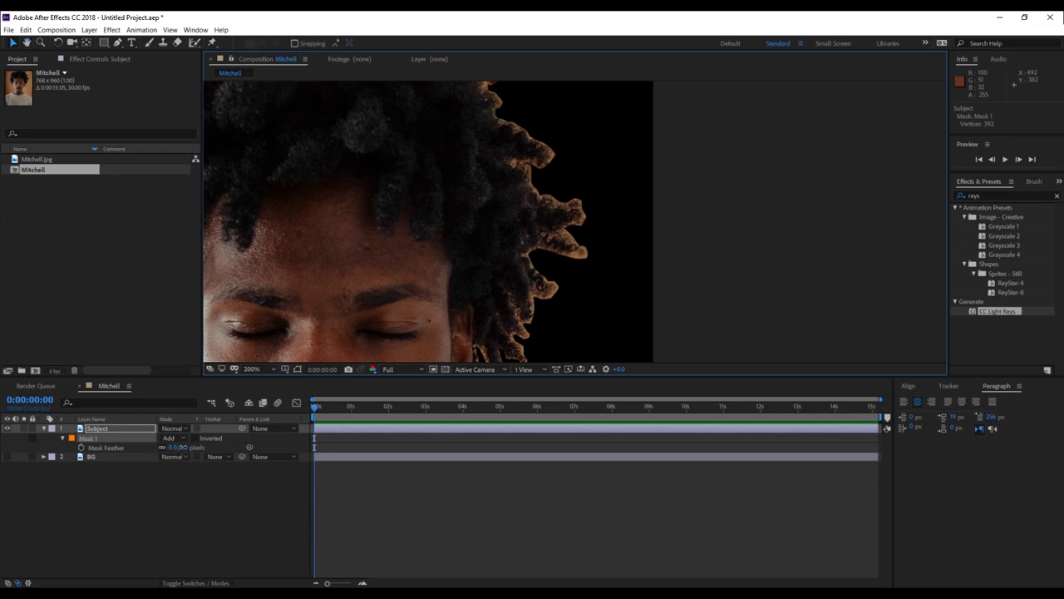
drag(181, 447, 185, 448)
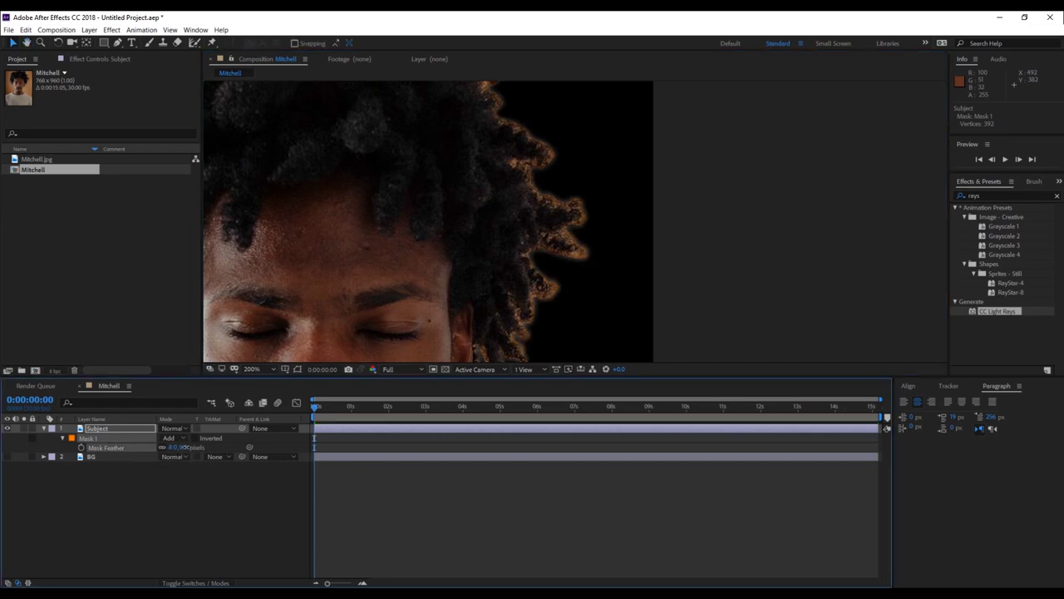
drag(191, 447, 188, 448)
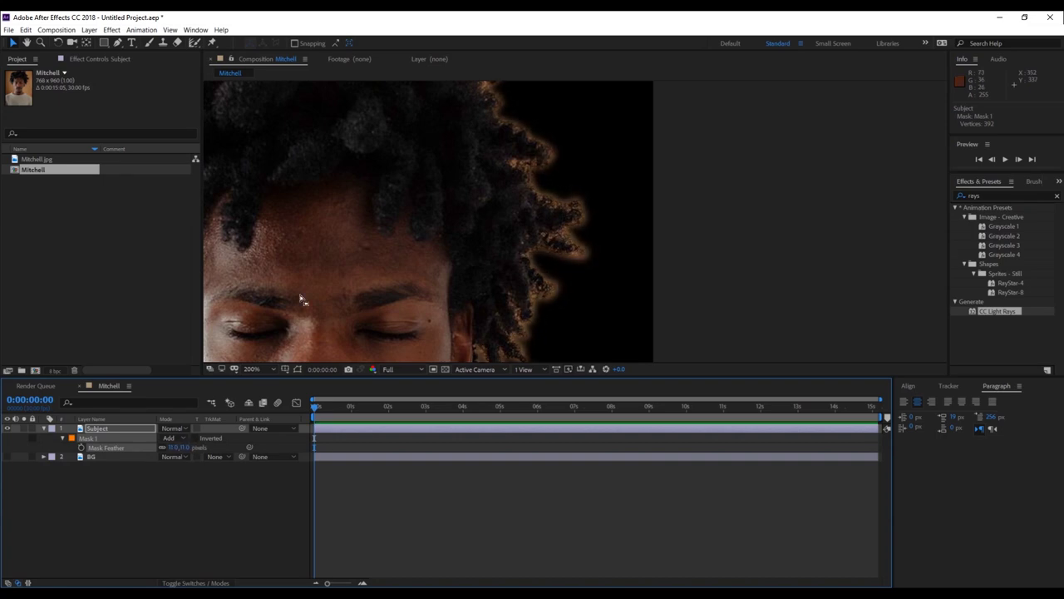
scroll(321, 274, down, 2)
scroll(362, 289, down, 1)
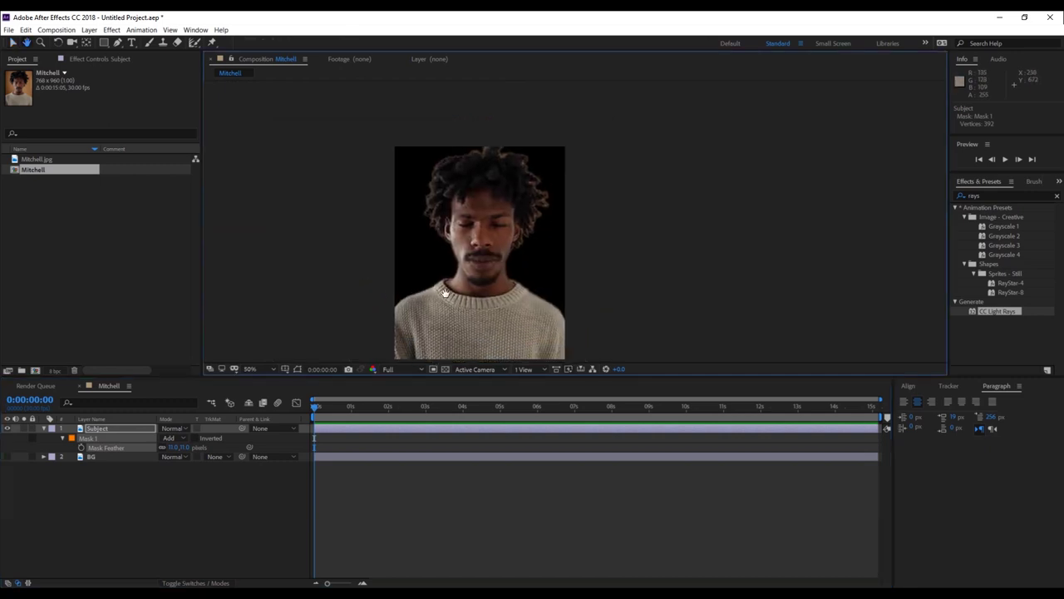
scroll(442, 297, up, 2)
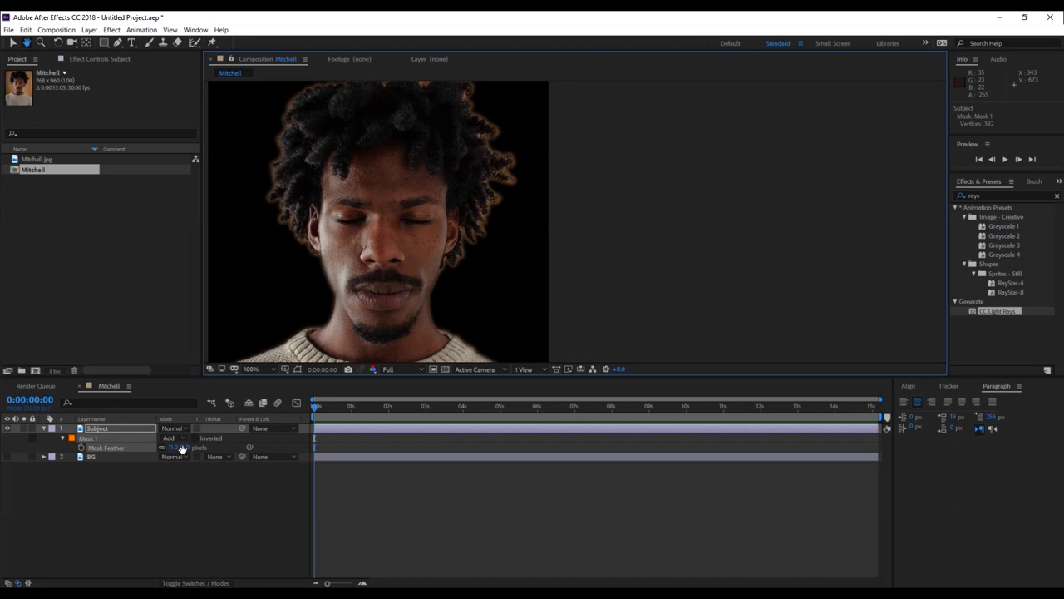
key(v)
drag(181, 446, 176, 446)
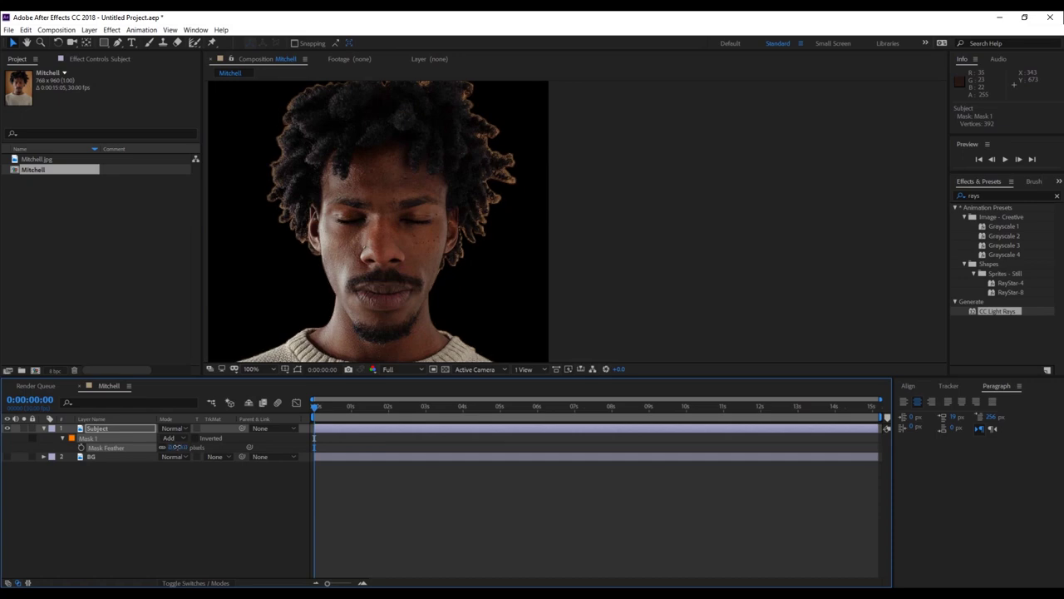
drag(178, 446, 177, 446)
- Apply the Simple Choker matte effect to the Subject layer
click(981, 196)
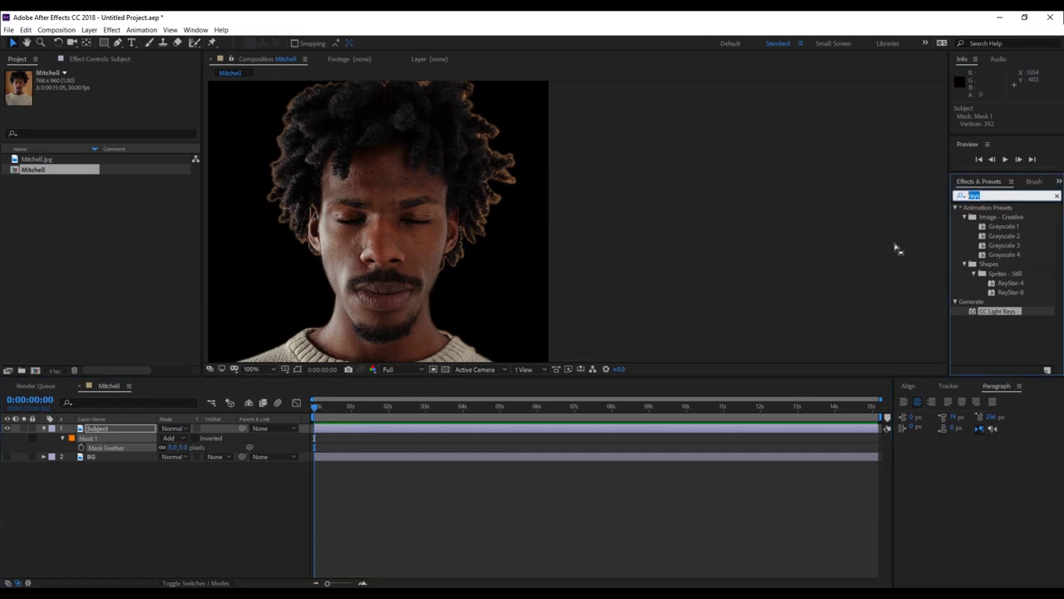
text(simpl)
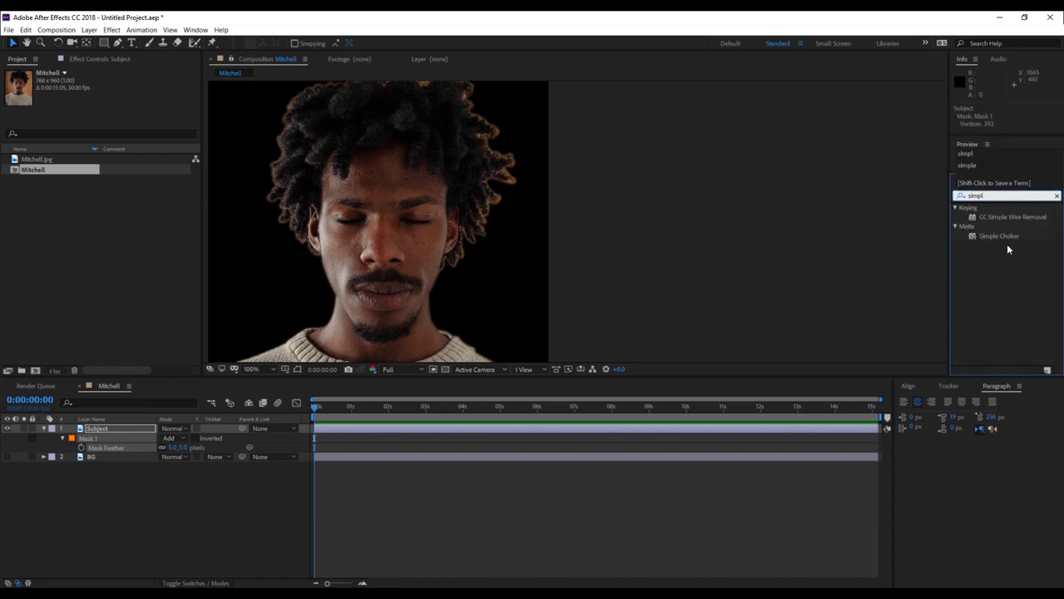
click(112, 30)
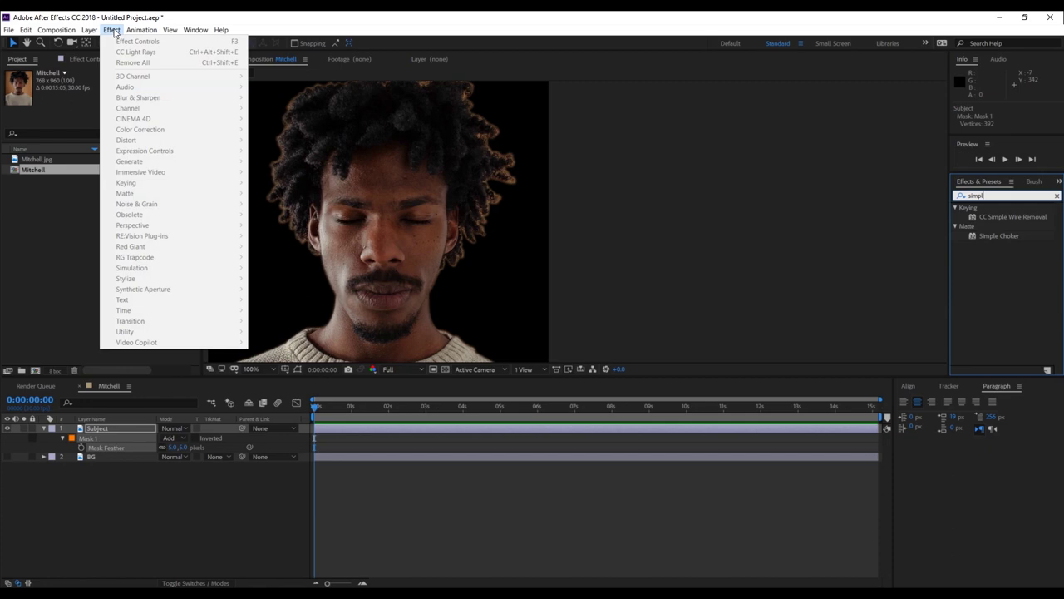
click(175, 480)
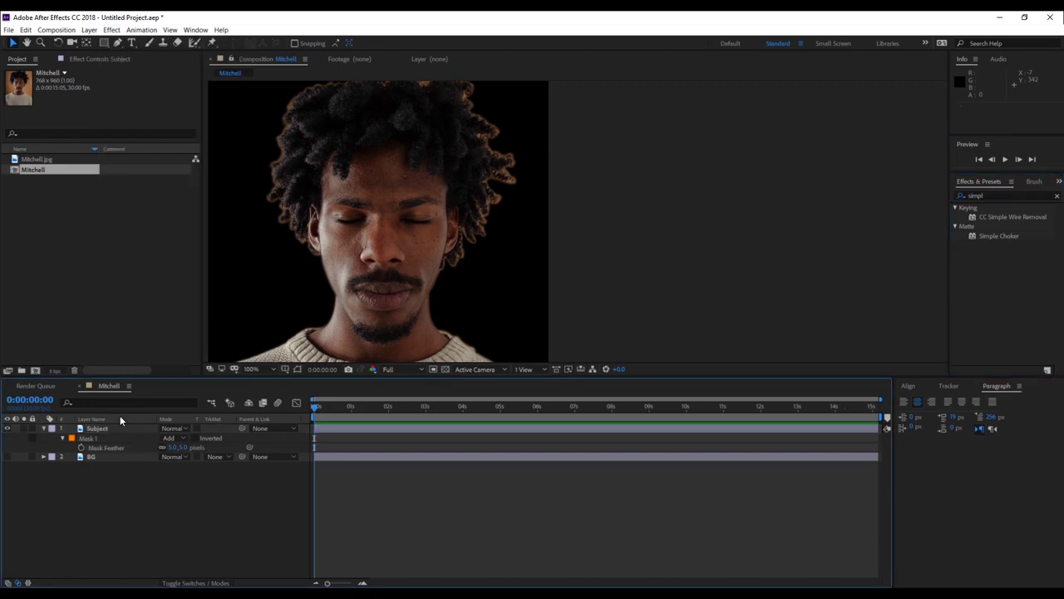
click(111, 30)
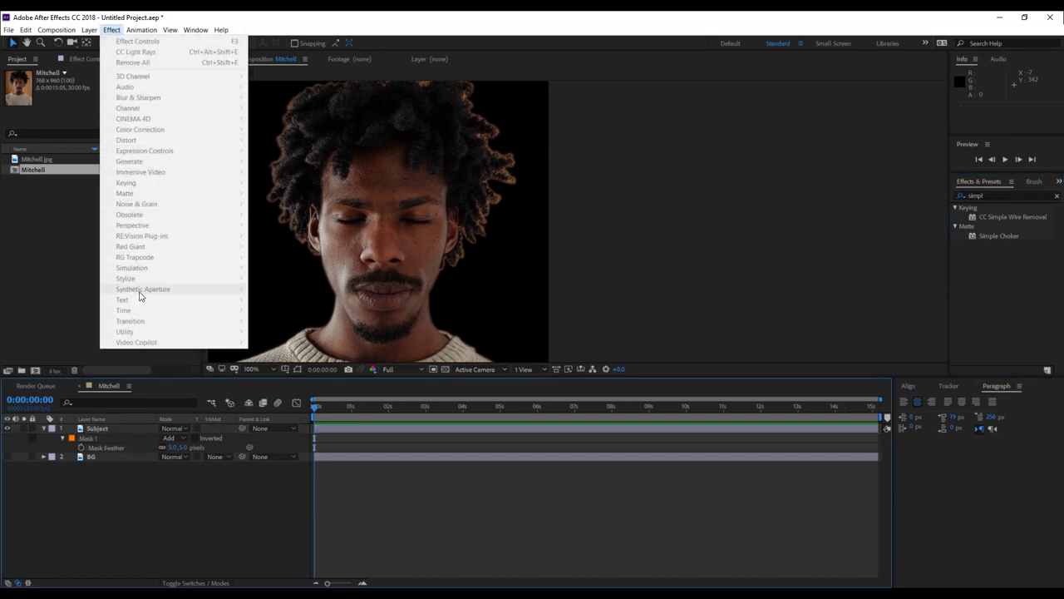
click(99, 429)
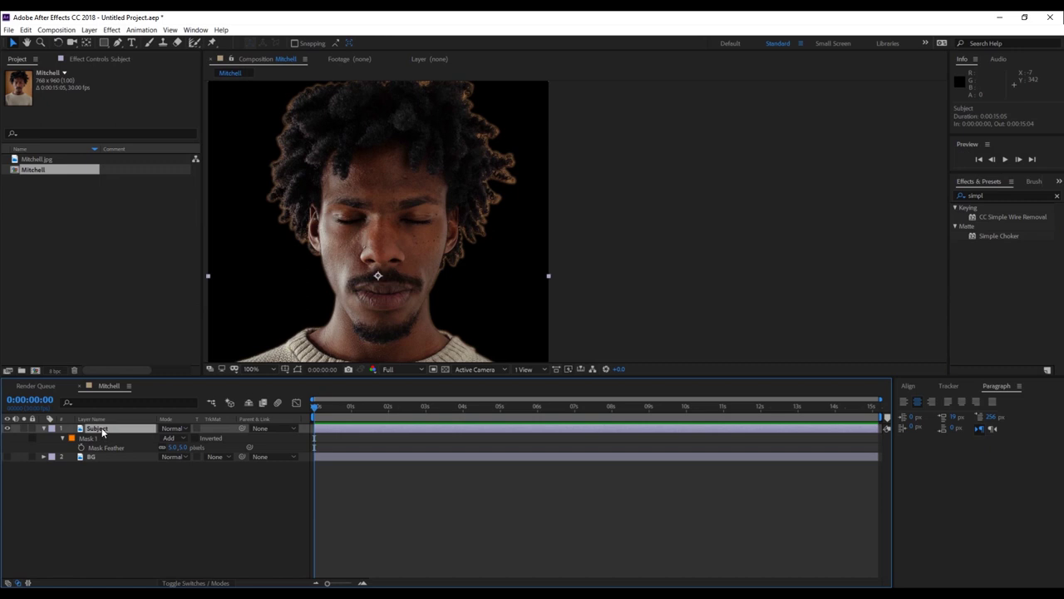
click(111, 30)
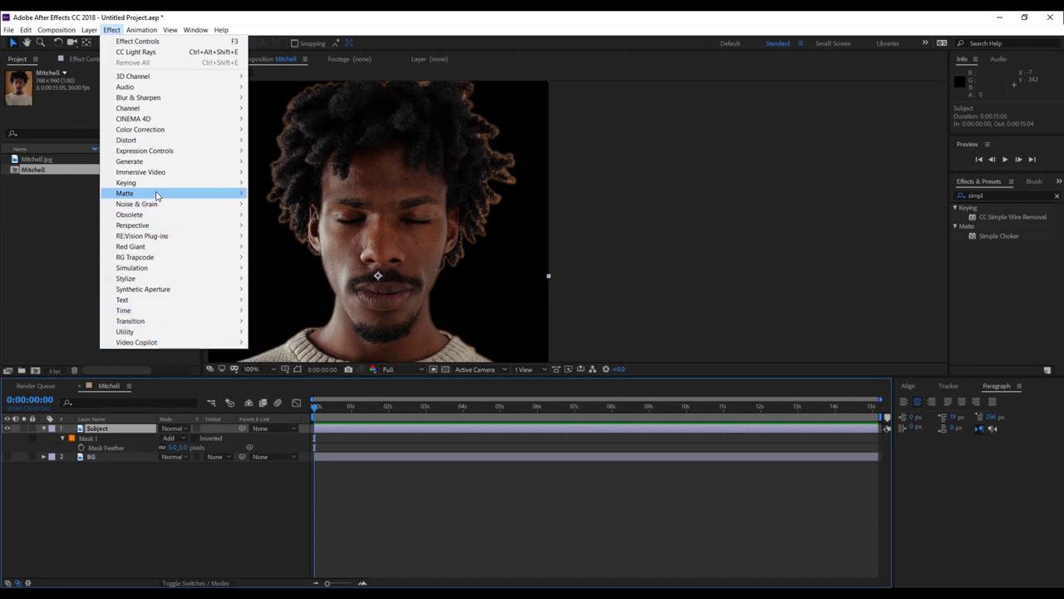
mouse_move(158, 194)
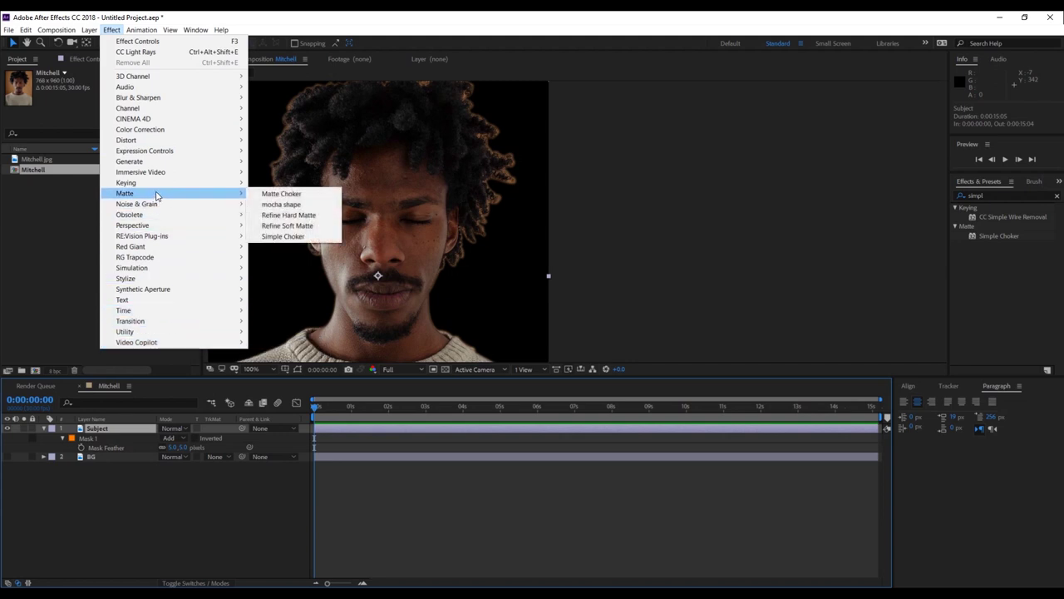
click(284, 236)
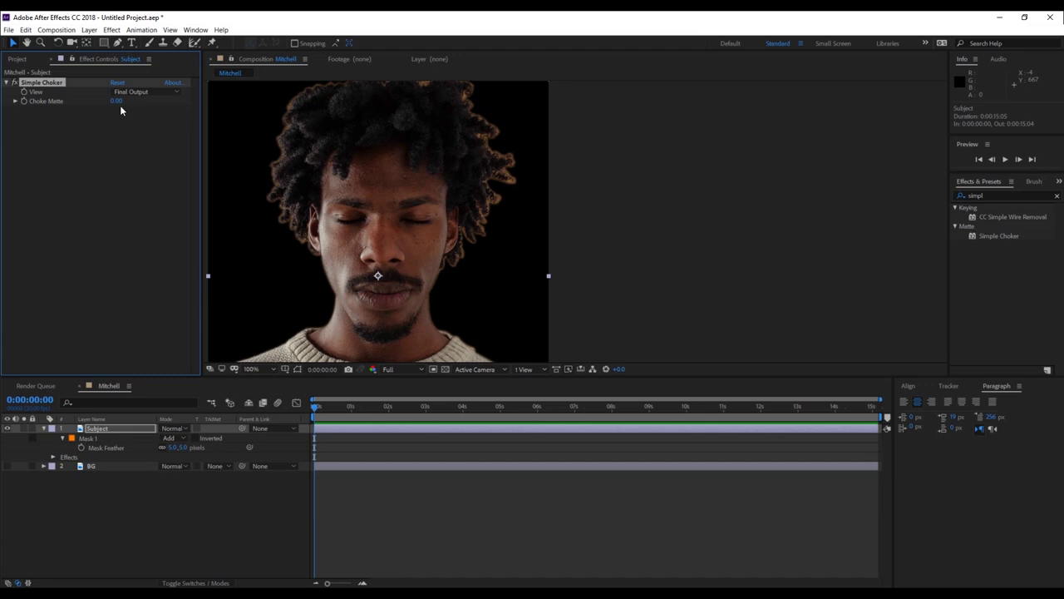
- Set the Simple Choker's Choke Matte to 0.70 and check the cutout's edges up close and as a whole
drag(116, 101, 117, 101)
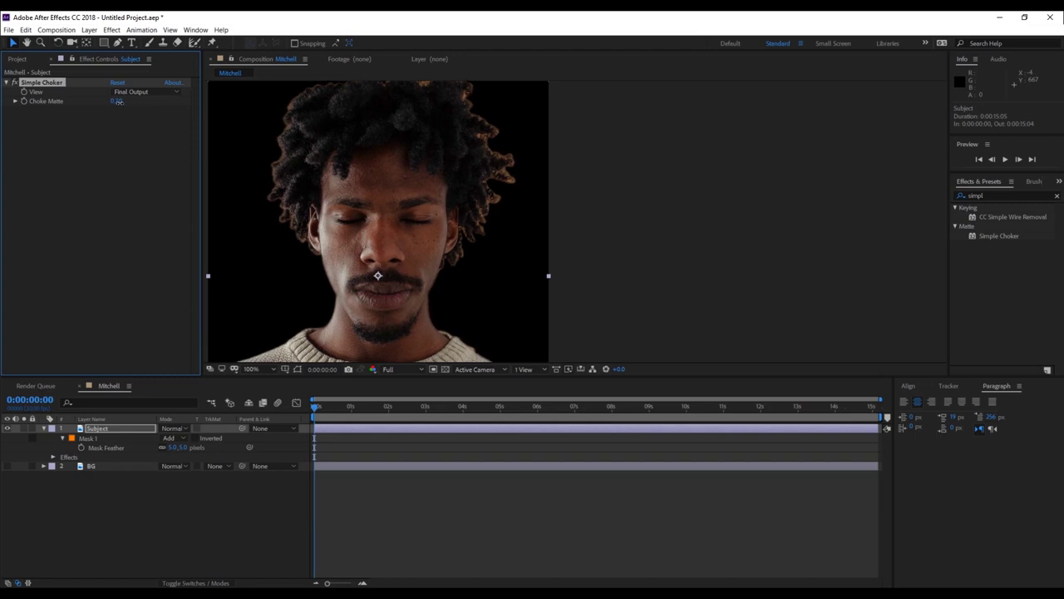
drag(118, 101, 119, 104)
scroll(340, 232, down, 2)
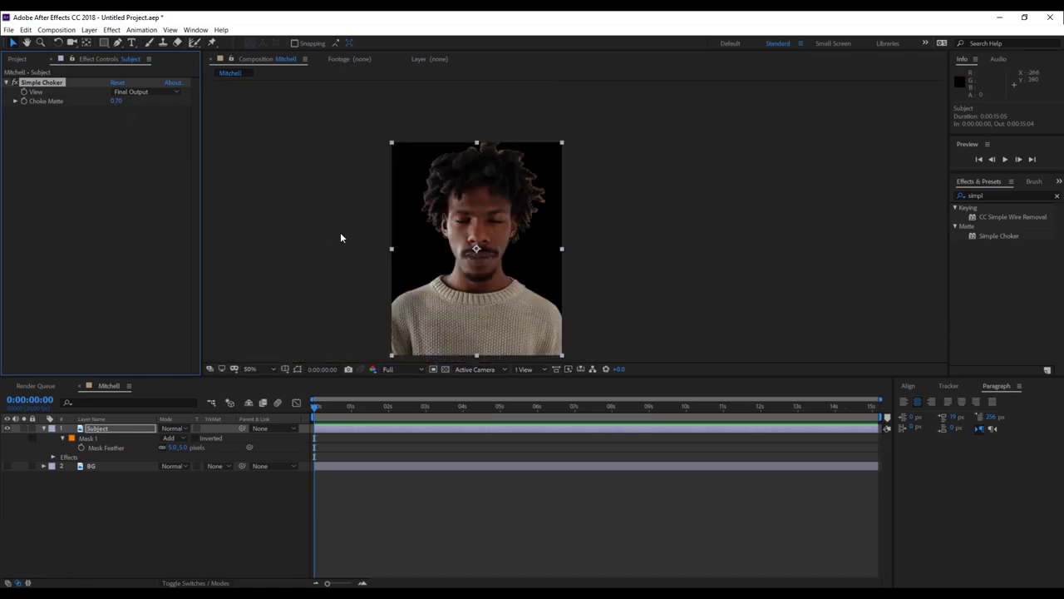
key(period)
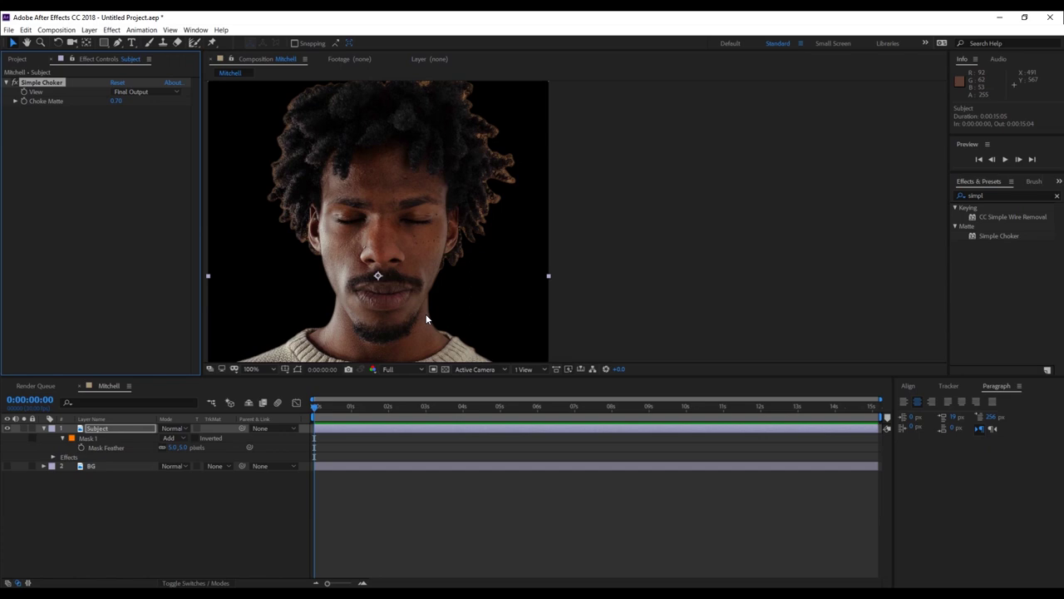
key(comma)
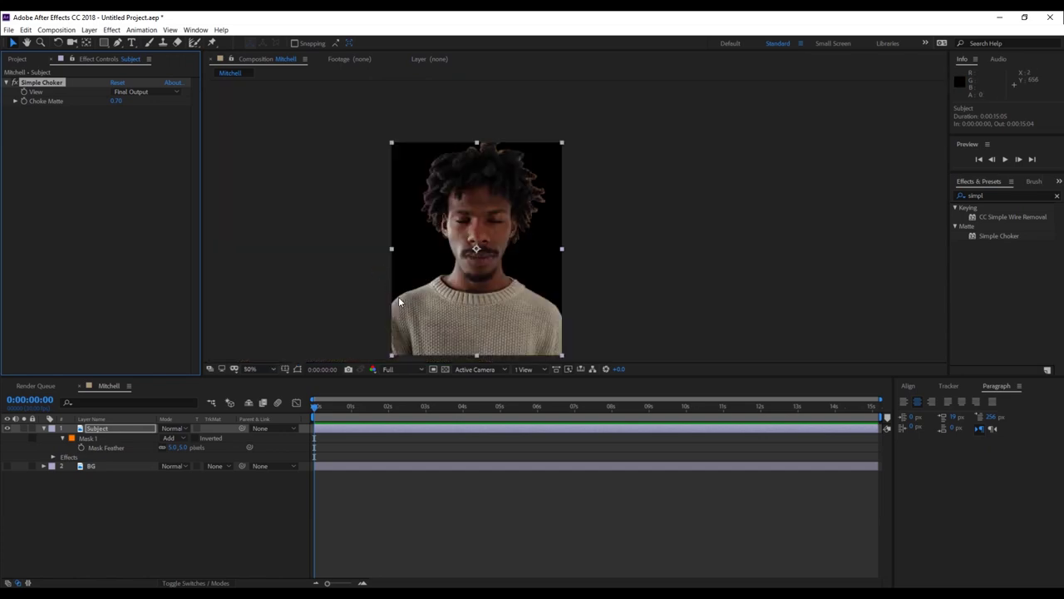
- Collapse the Subject layer and rename it Subject_Mask
click(43, 428)
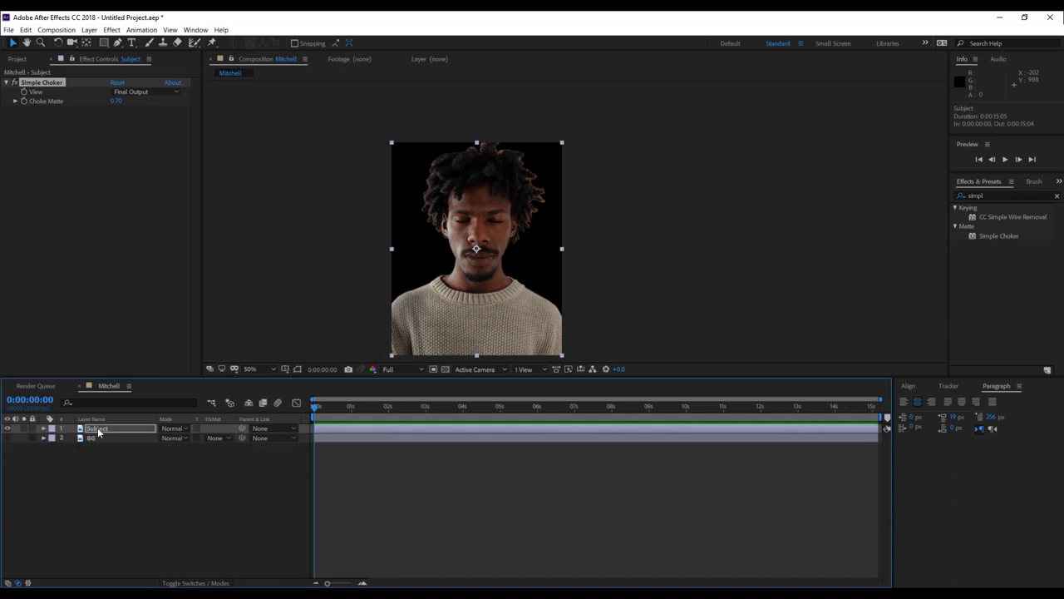
click(98, 430)
key(Return)
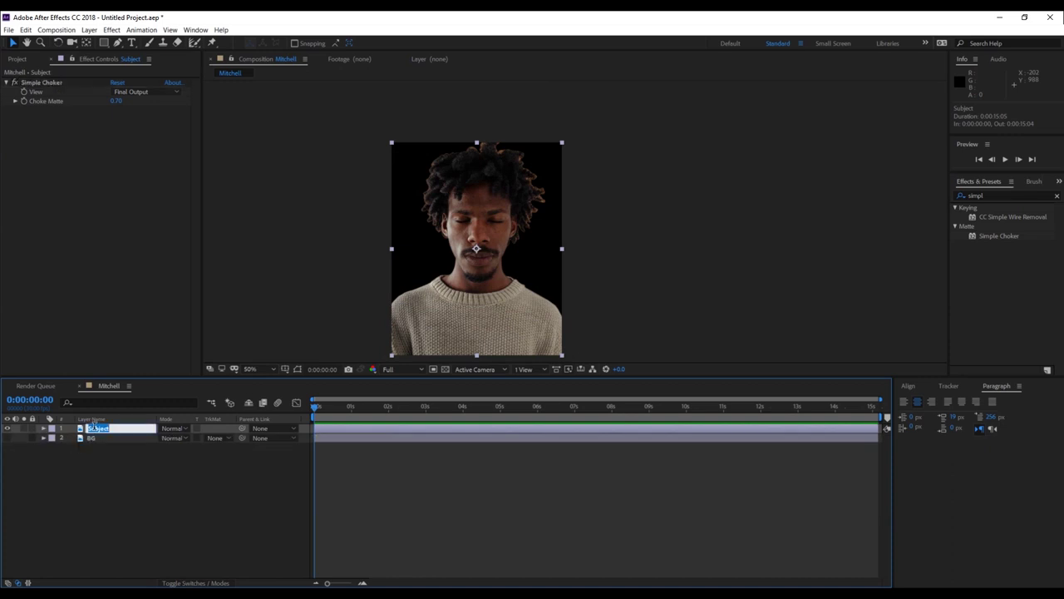
key(Right)
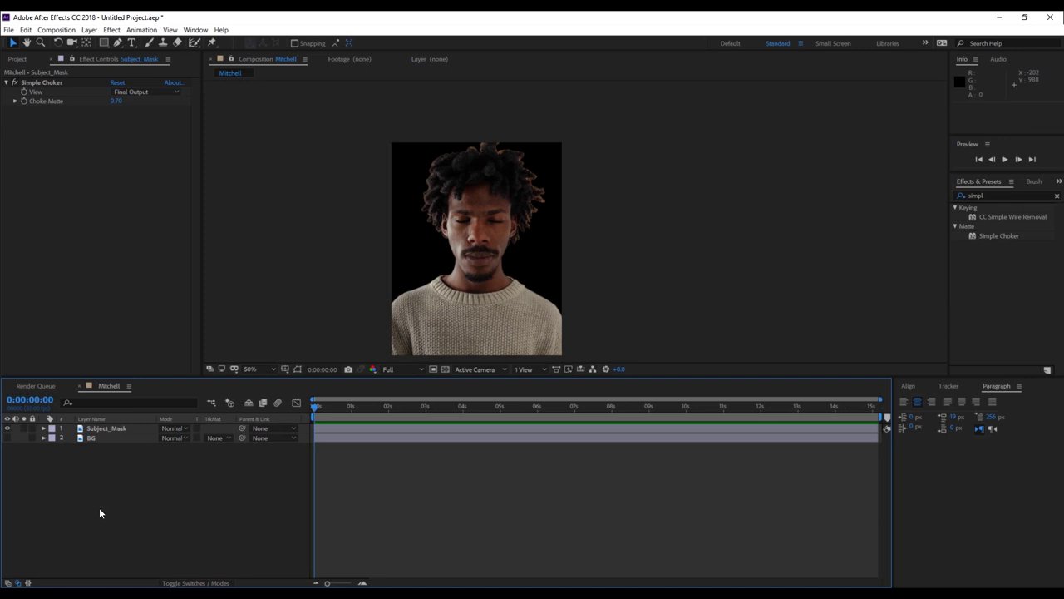
- Duplicate the Subject_Mask layer and give the copy an Orange label
click(113, 429)
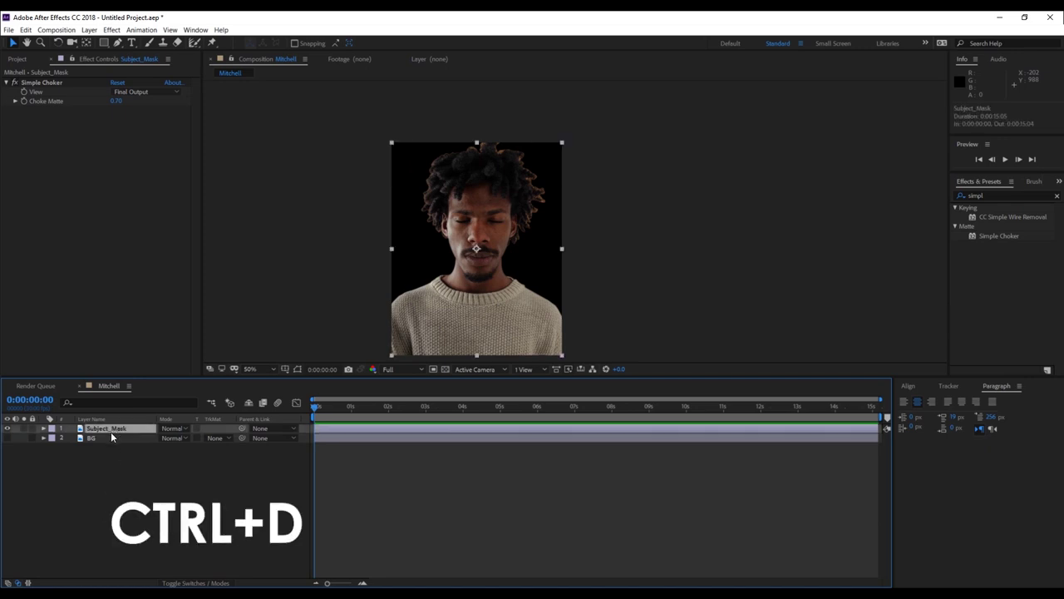
key(ctrl+d)
click(50, 429)
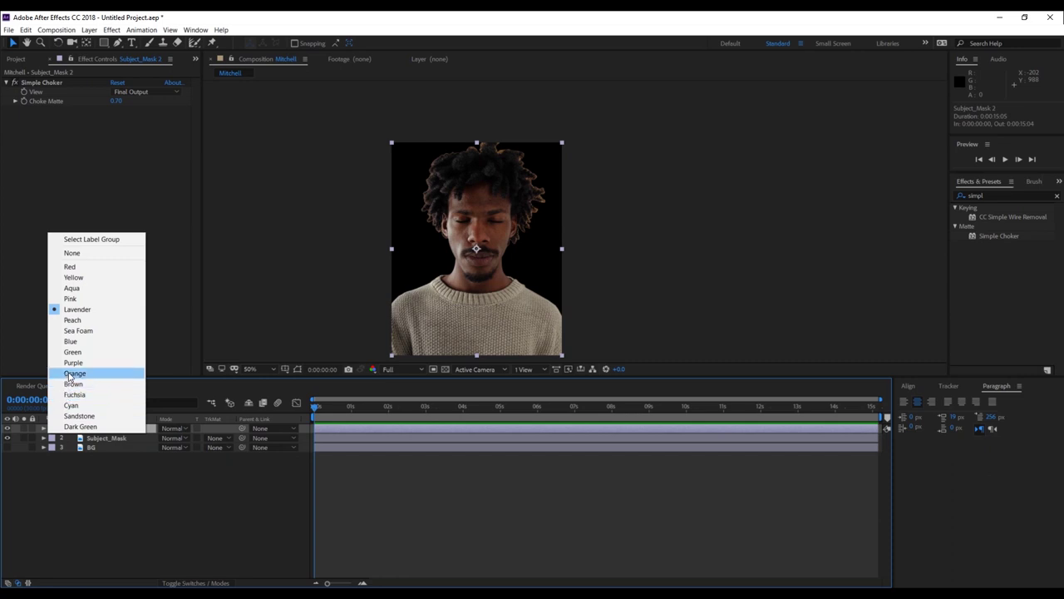
click(69, 374)
- Rename the orange-labelled duplicate layer Subject_Roto
click(107, 438)
click(108, 429)
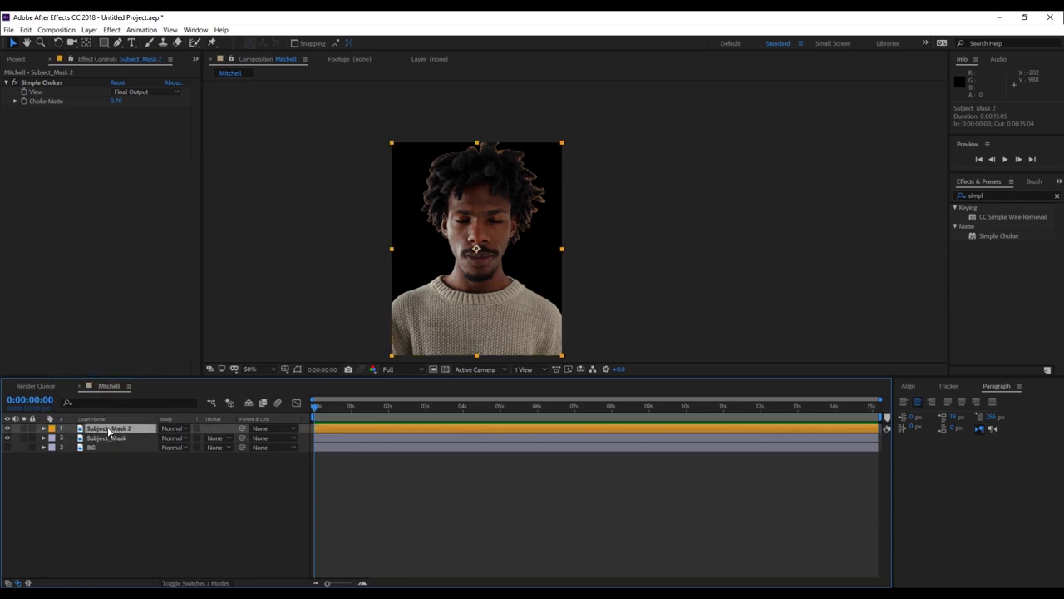
key(Return)
drag(132, 428, 119, 429)
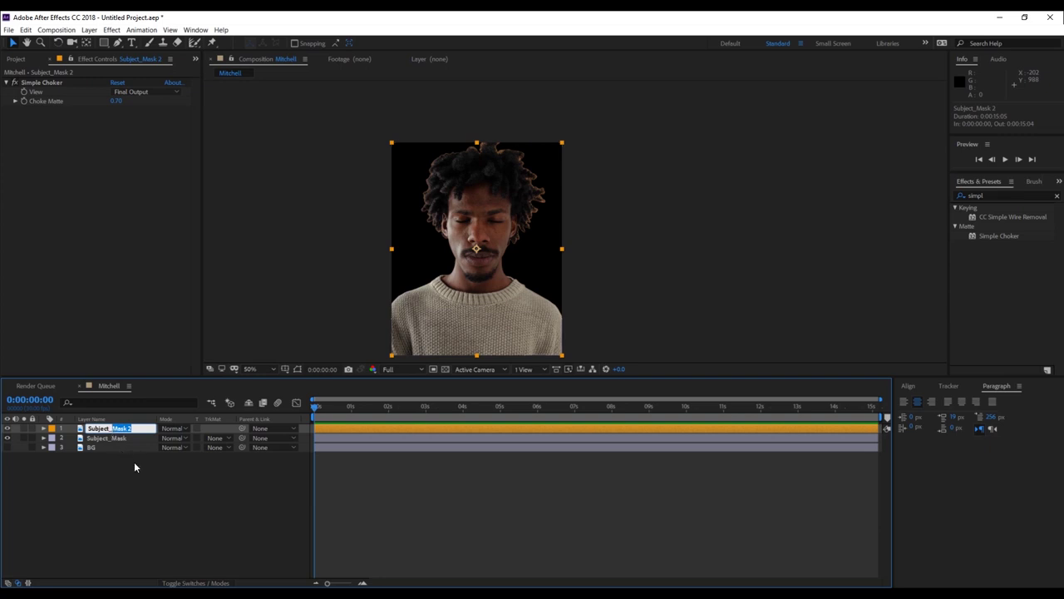
text(Roto)
click(133, 463)
- Delete the mask from Subject_Roto so the full photo shows, and hide the Subject_Mask layer
click(111, 429)
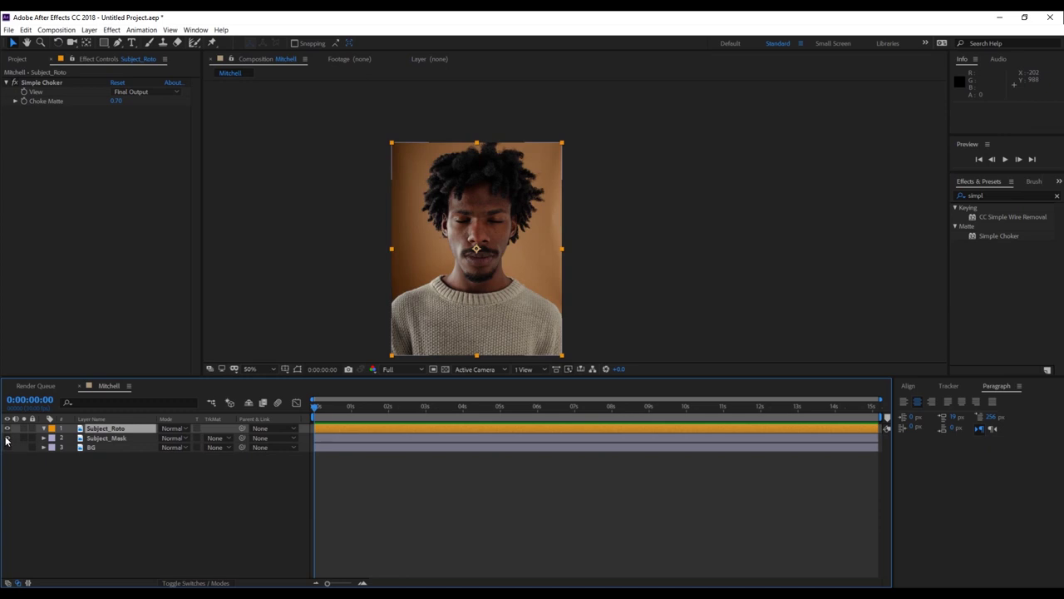
click(111, 438)
click(8, 437)
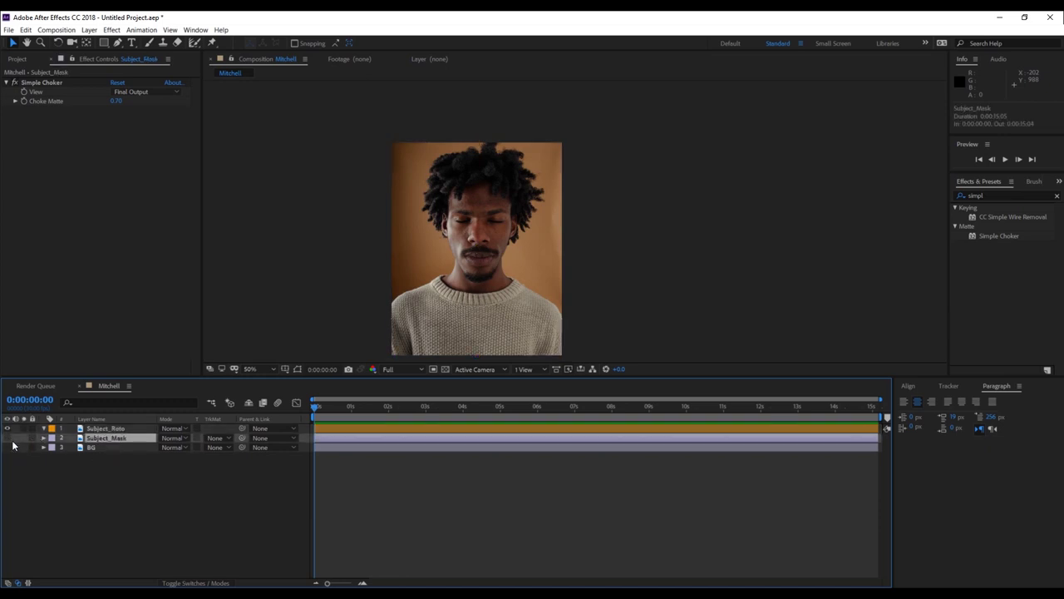
- Open the Subject_Roto layer in its own layer view at 100% and choose the Roto Brush Tool
click(103, 428)
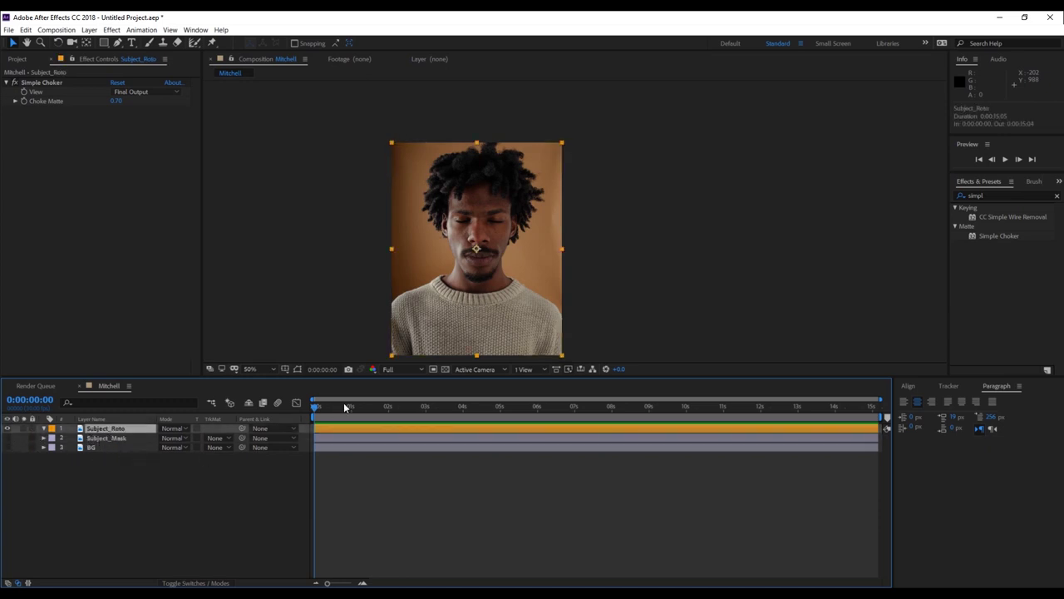
key(slash)
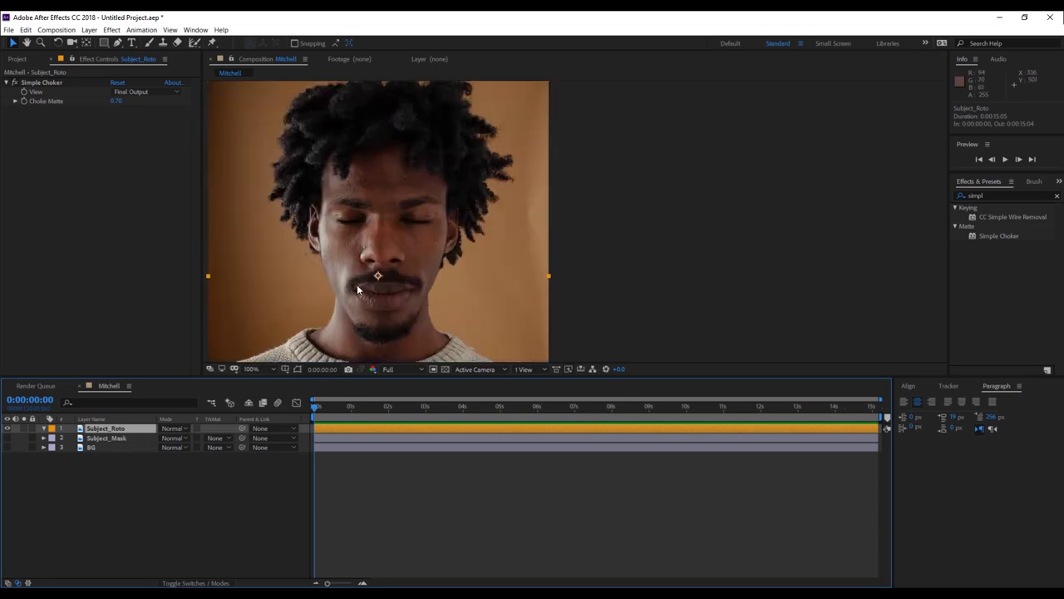
key(comma)
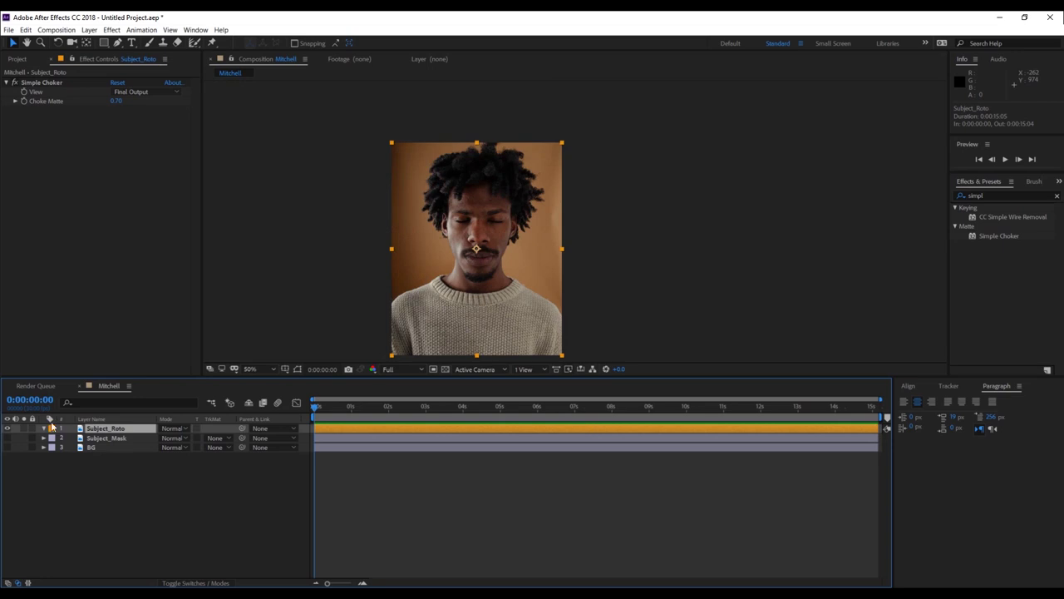
double_click(109, 432)
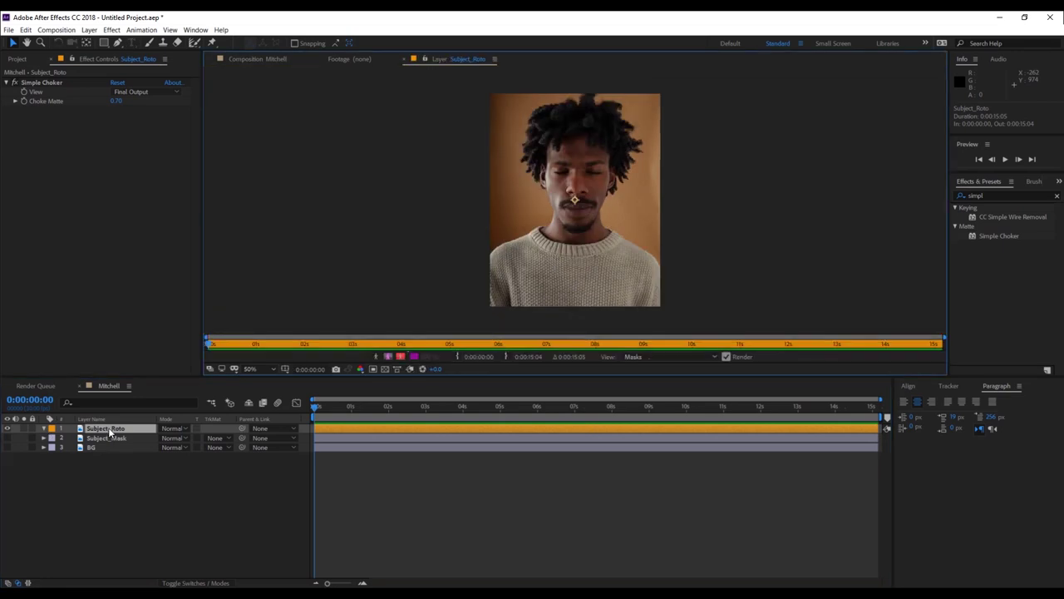
key(period)
key(period)
key(comma)
key(period)
key(comma)
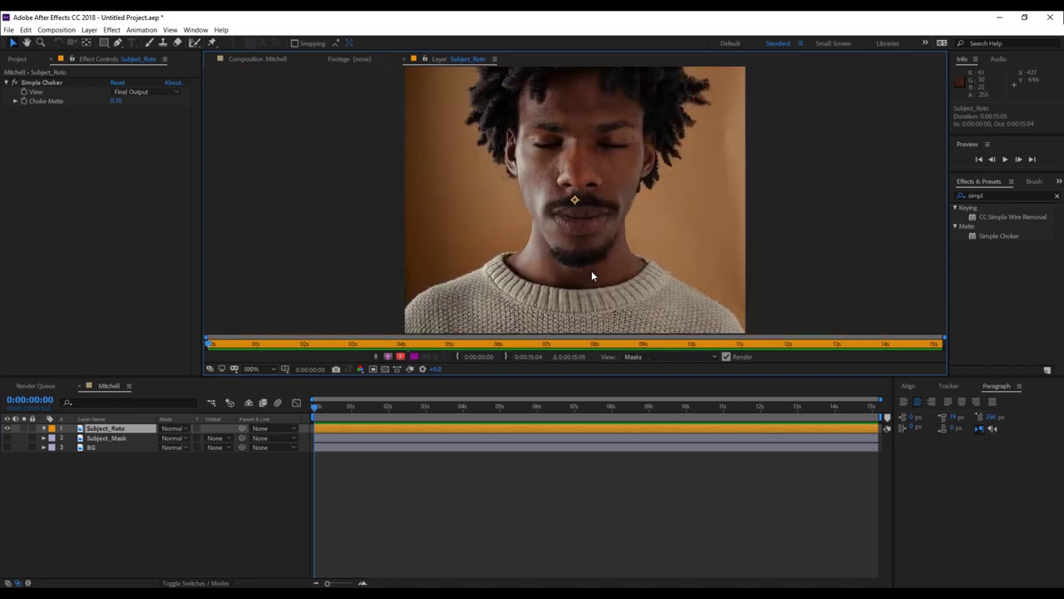
drag(195, 42, 239, 50)
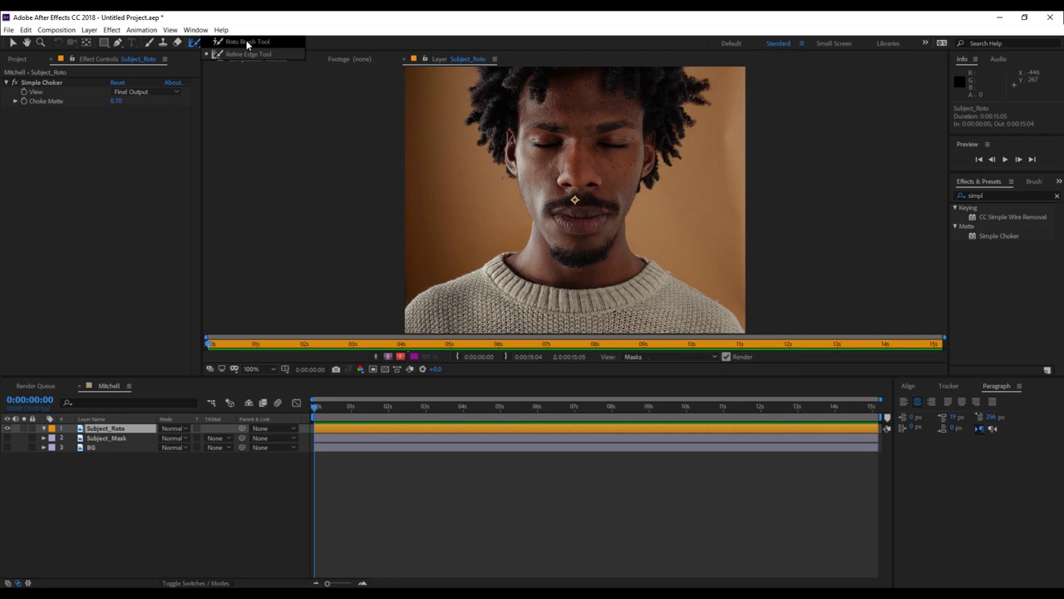
- Paint a first Roto Brush foreground stroke on the Subject_Roto layer, from the sweater's lower-left corner across the chest
drag(247, 44, 247, 43)
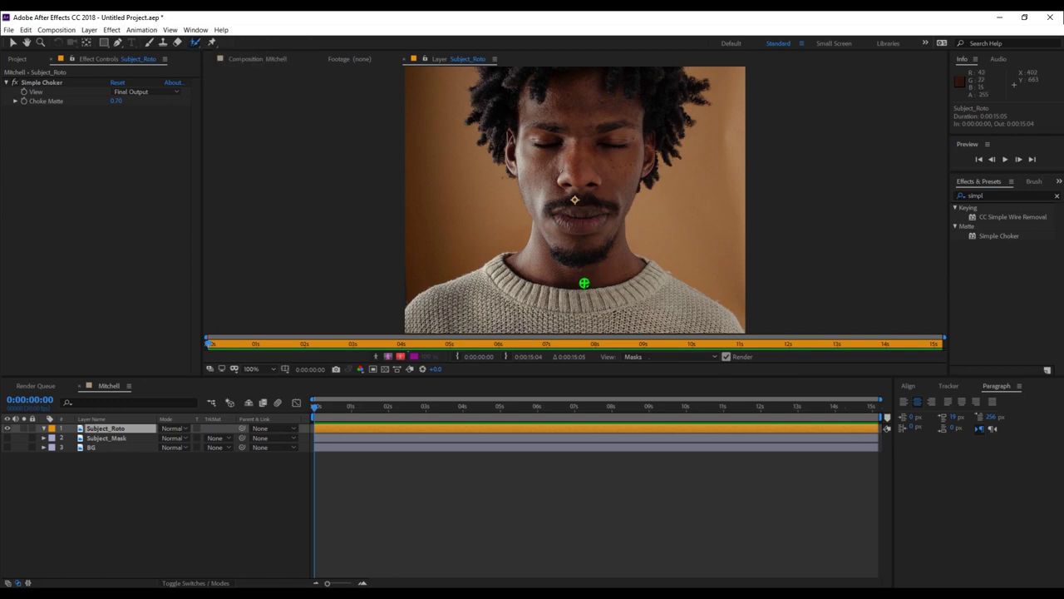
key(comma)
key(period)
key(h)
drag(549, 291, 481, 200)
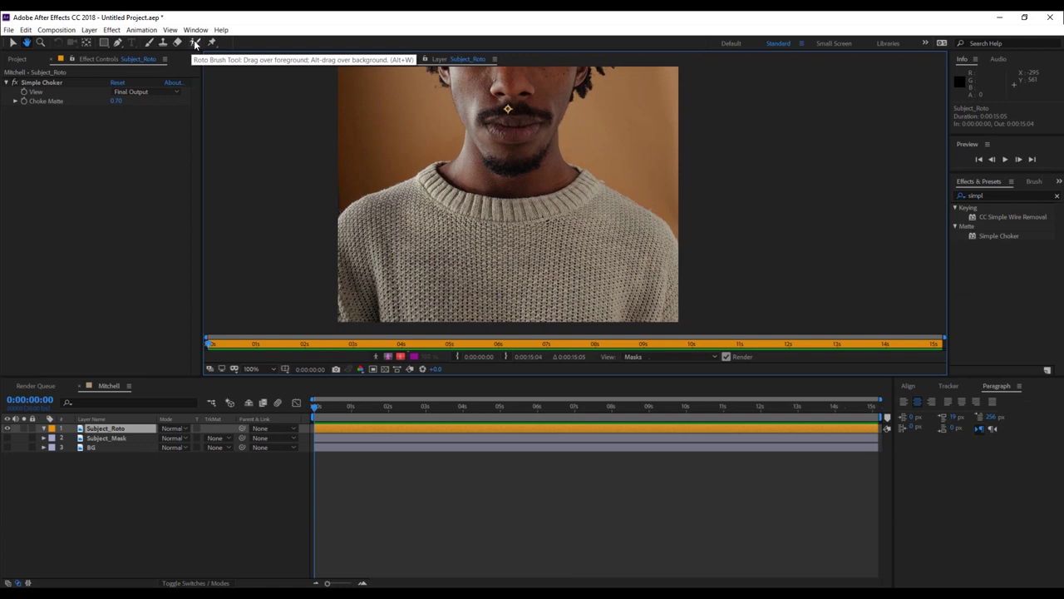
click(196, 43)
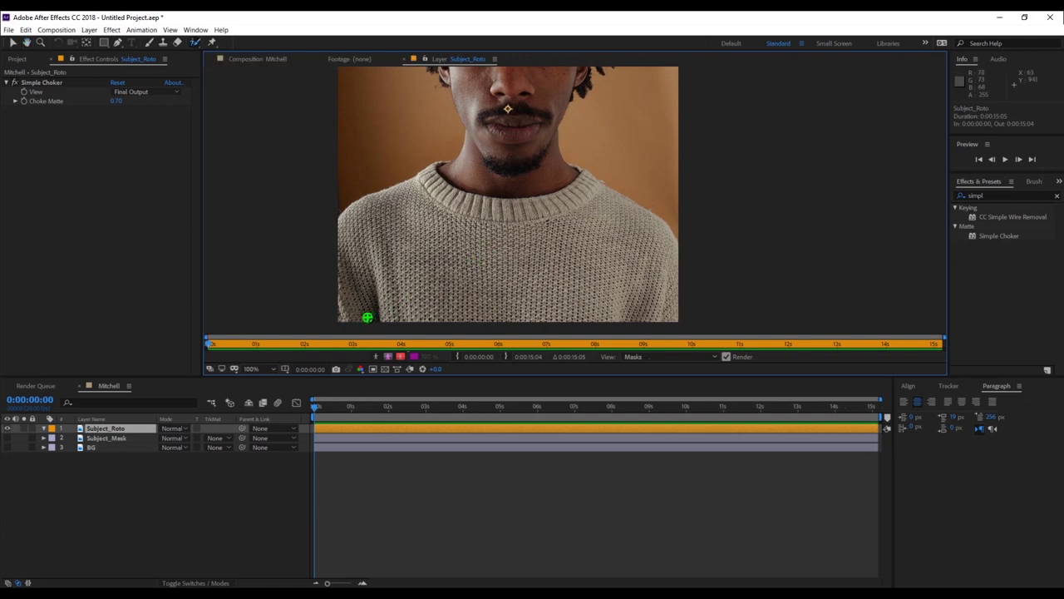
mouse_move(347, 317)
mouse_down()
mouse_move(425, 244)
mouse_move(465, 241)
mouse_move(575, 269)
mouse_up()
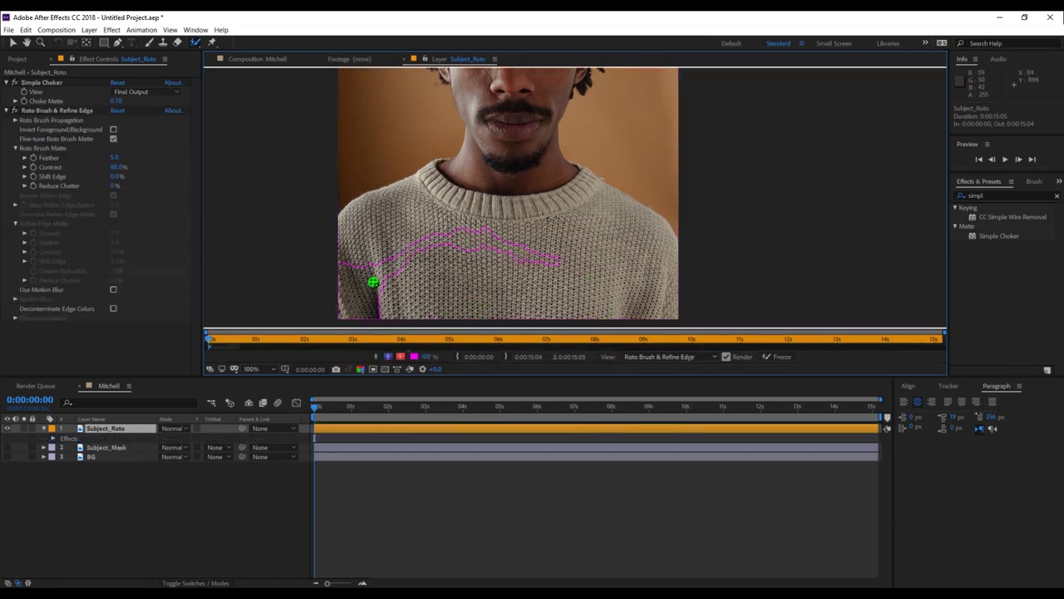
- Check the first stroke's cutout in the Mitchell composition and return to the Subject_Roto layer view
click(256, 60)
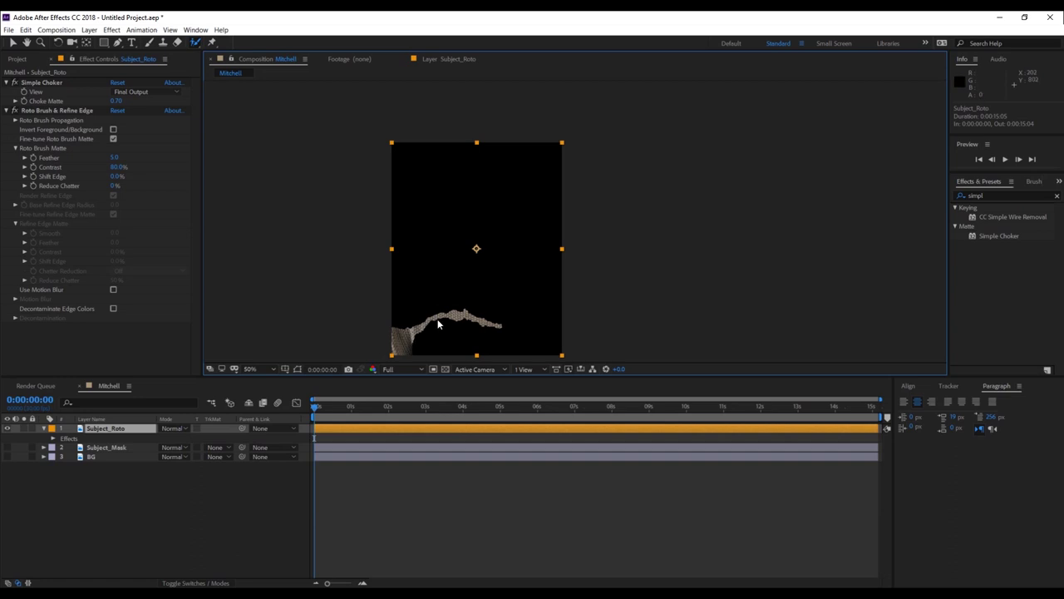
click(338, 59)
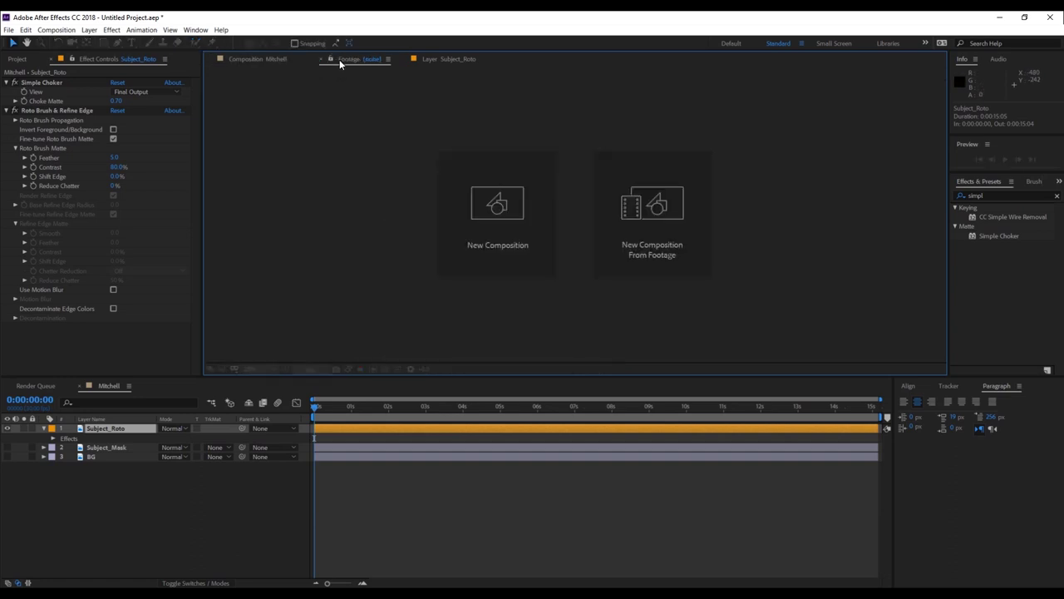
click(417, 63)
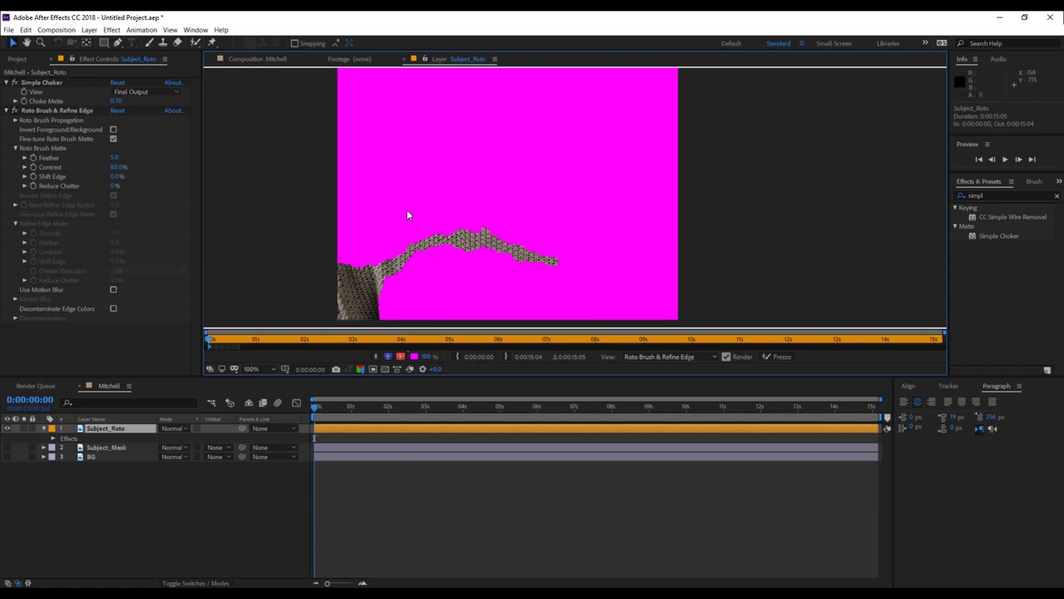
- Paint more Roto Brush foreground strokes over the sweater, neck and chin to add them to the selection
key(alt+w)
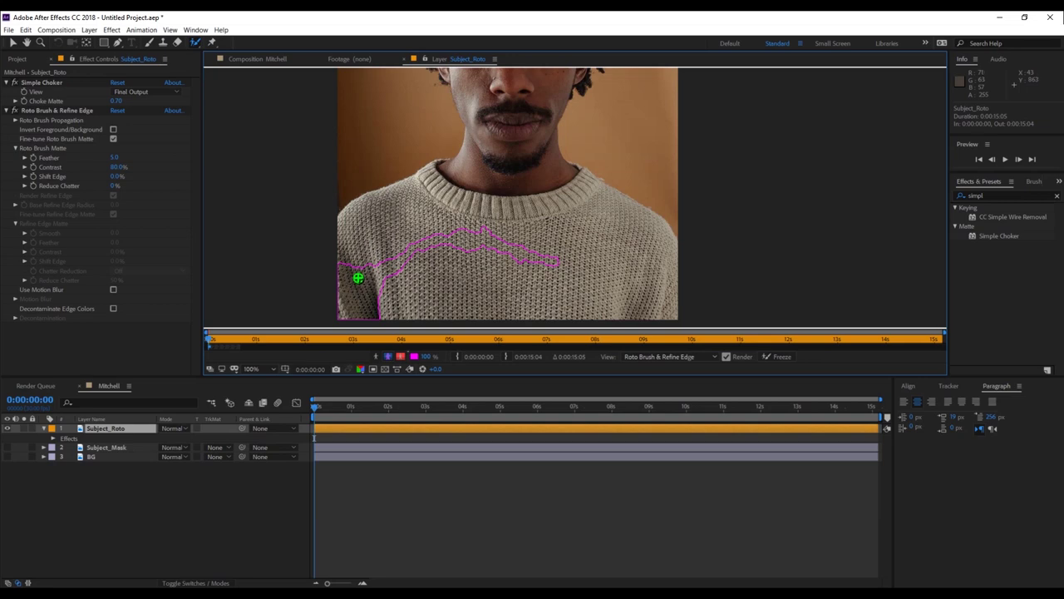
mouse_move(354, 266)
mouse_down()
mouse_move(349, 250)
mouse_move(376, 214)
mouse_move(416, 216)
mouse_up()
mouse_move(408, 286)
mouse_down()
mouse_move(505, 313)
mouse_move(575, 290)
mouse_up()
mouse_move(463, 296)
mouse_down()
mouse_move(527, 191)
mouse_move(534, 153)
mouse_move(536, 218)
mouse_move(442, 211)
mouse_move(375, 234)
mouse_move(358, 263)
mouse_up()
mouse_move(524, 268)
mouse_down()
mouse_move(598, 311)
mouse_move(649, 316)
mouse_move(638, 263)
mouse_move(570, 203)
mouse_up()
- Extend the foreground selection to the outer edges of both shoulders and the sweater collar
mouse_move(664, 268)
mouse_down()
mouse_move(599, 202)
mouse_move(555, 191)
mouse_up()
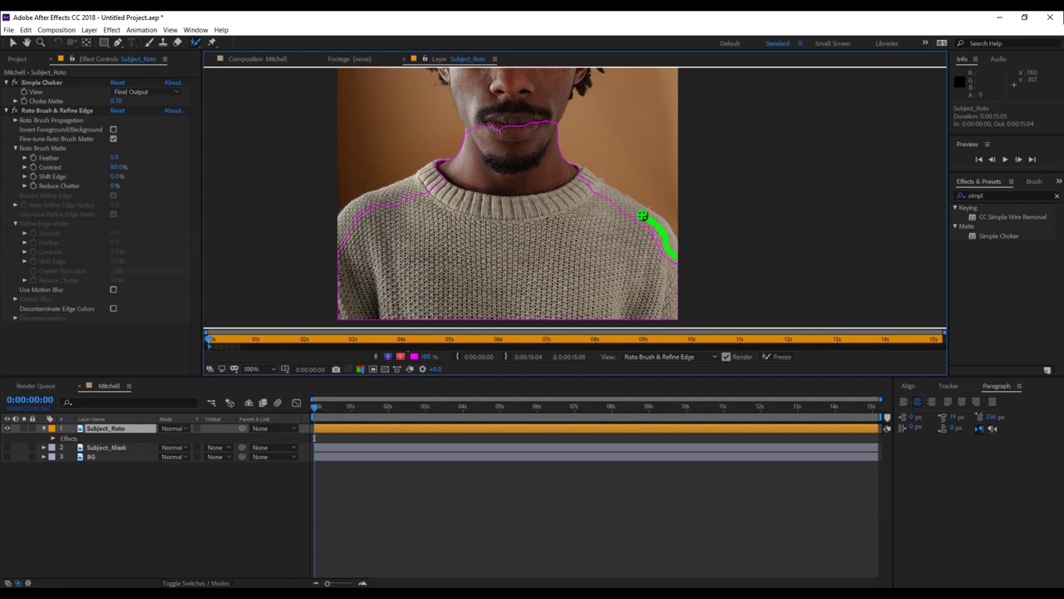
drag(581, 176, 581, 178)
key(period)
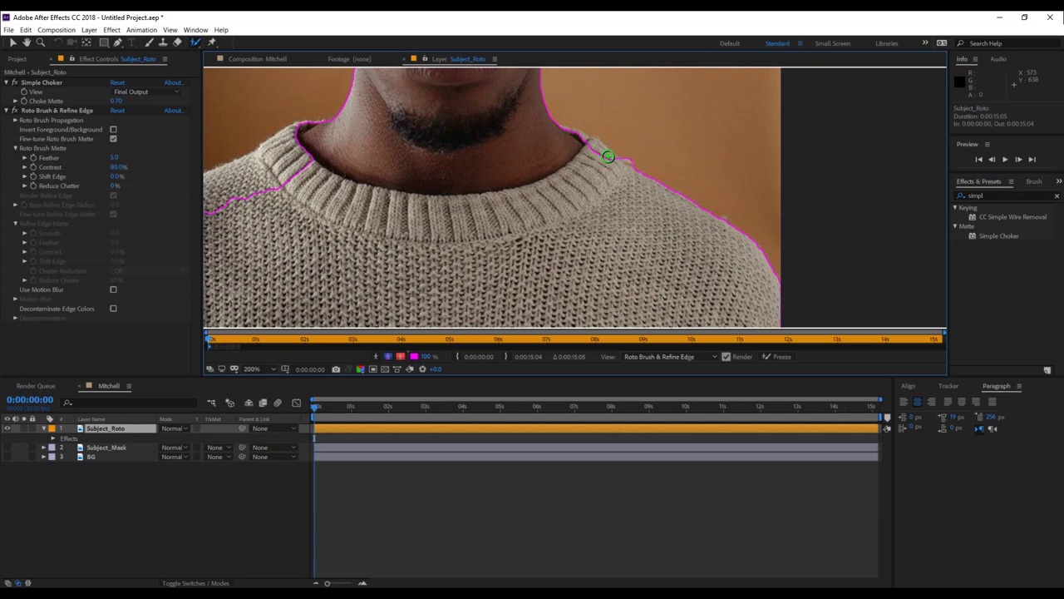
drag(566, 132, 565, 132)
key(comma)
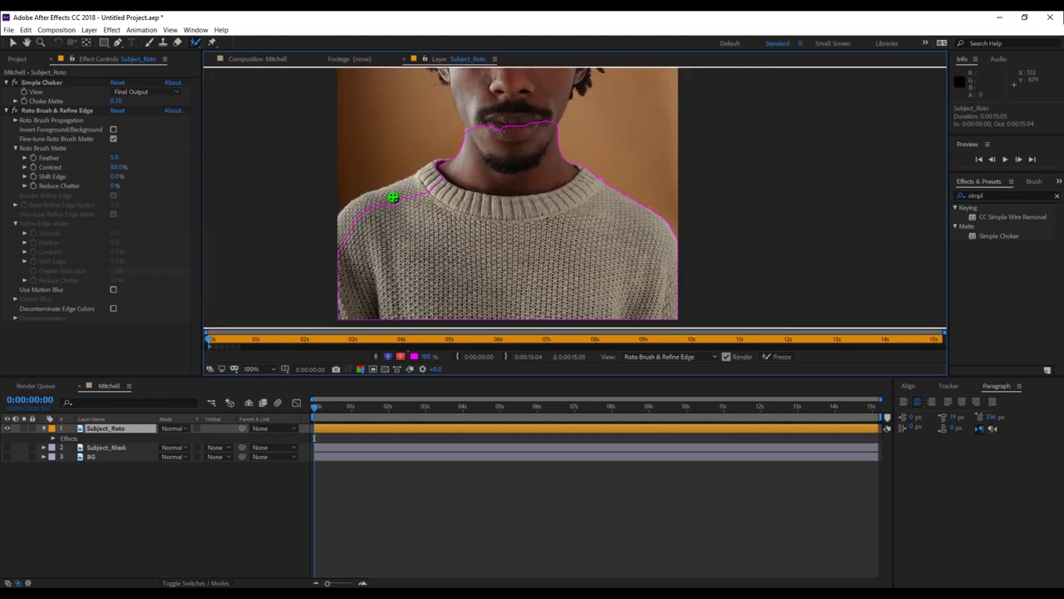
drag(340, 248, 342, 220)
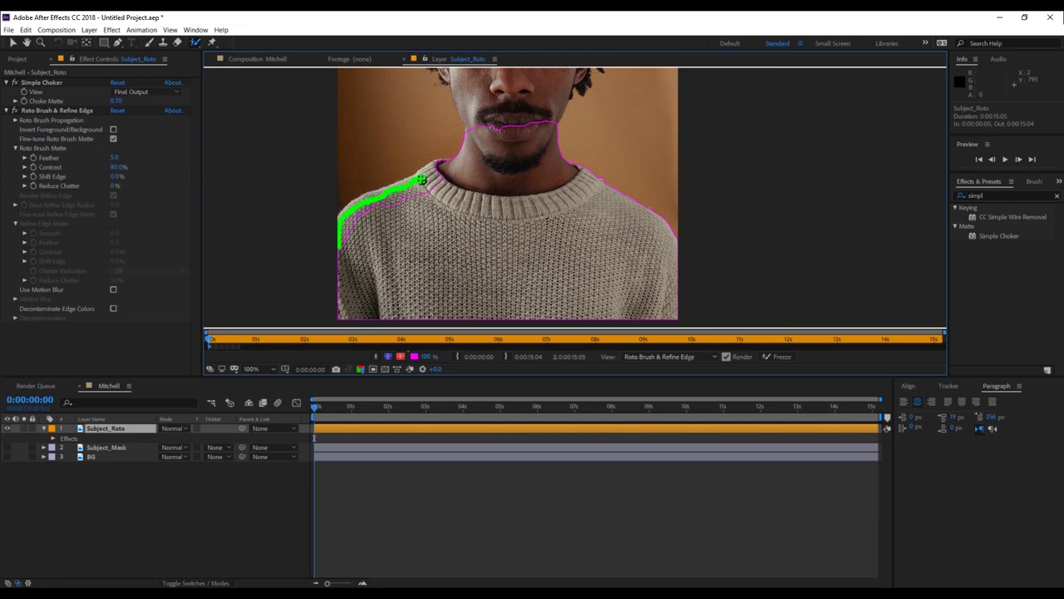
drag(434, 171, 434, 171)
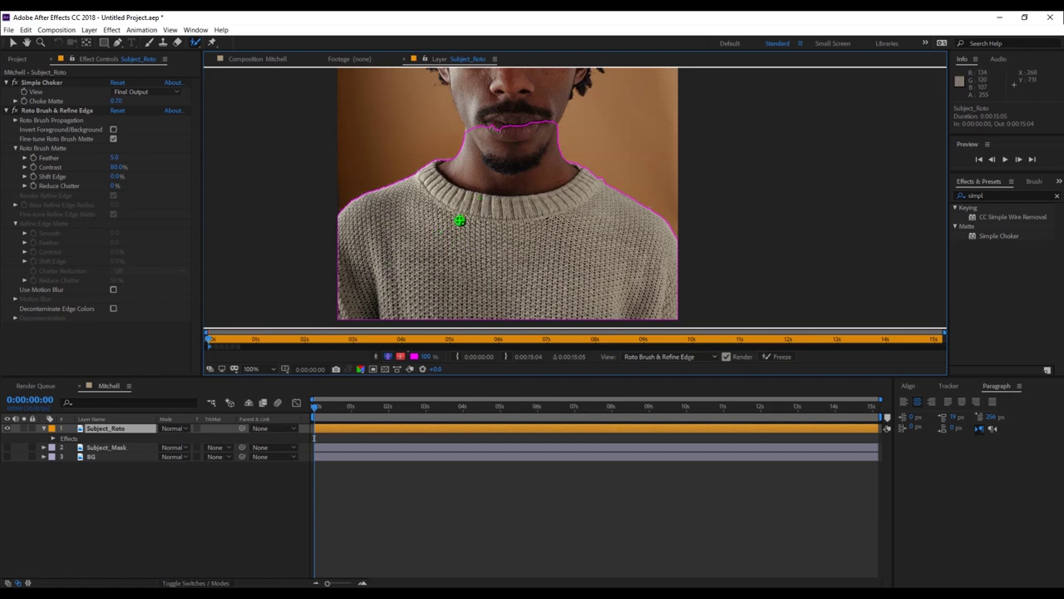
- Brush along the jaw, ear and hair on the photo's right side to add them to the foreground
drag(488, 158, 466, 289)
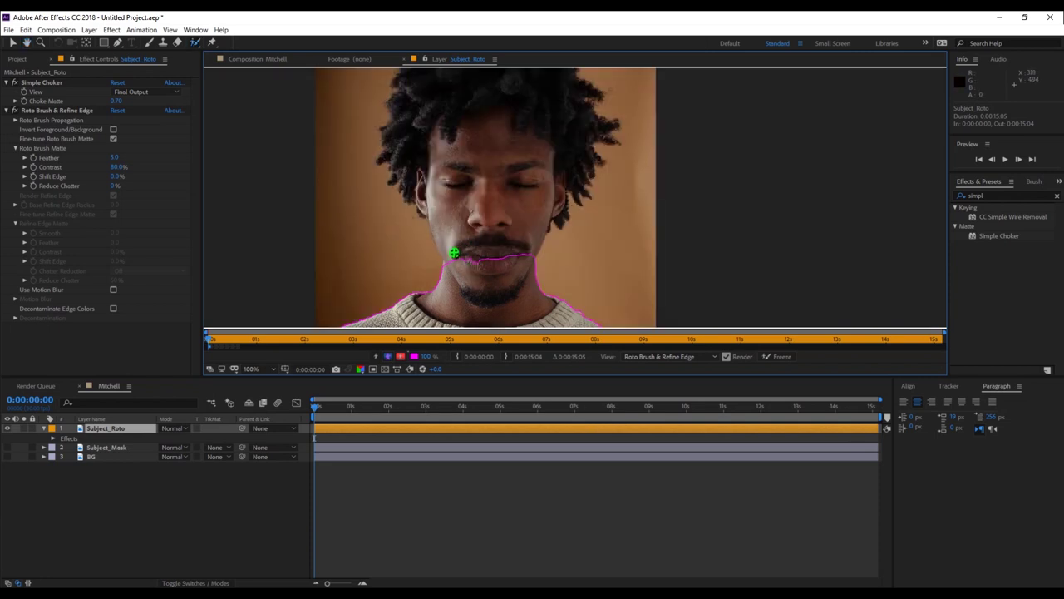
key(period)
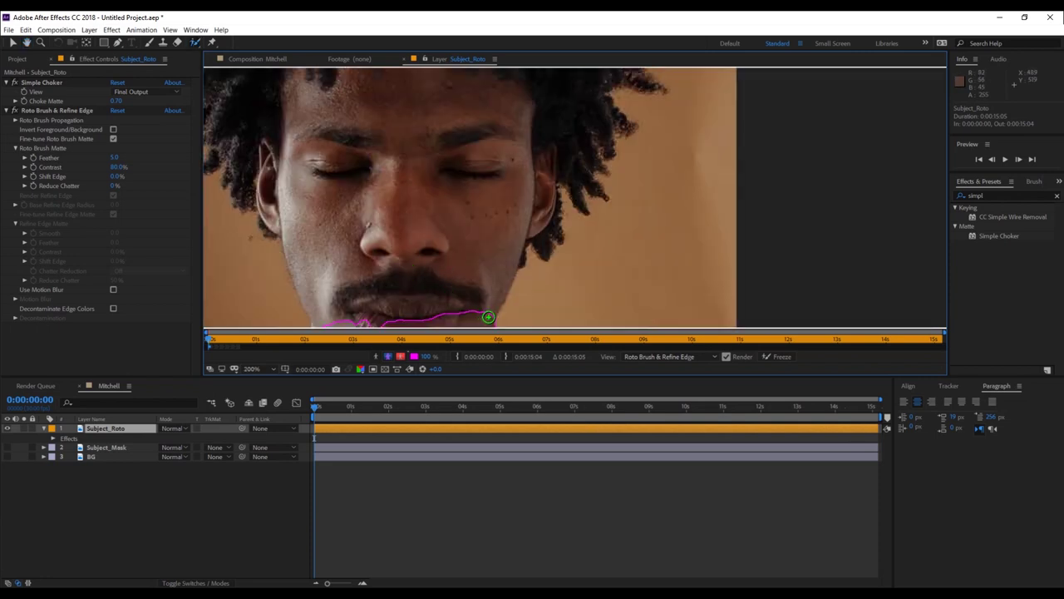
mouse_move(494, 296)
mouse_down()
mouse_move(522, 232)
mouse_move(545, 227)
mouse_move(548, 170)
mouse_move(563, 166)
mouse_move(578, 200)
mouse_move(562, 178)
mouse_move(587, 180)
mouse_move(572, 140)
mouse_up()
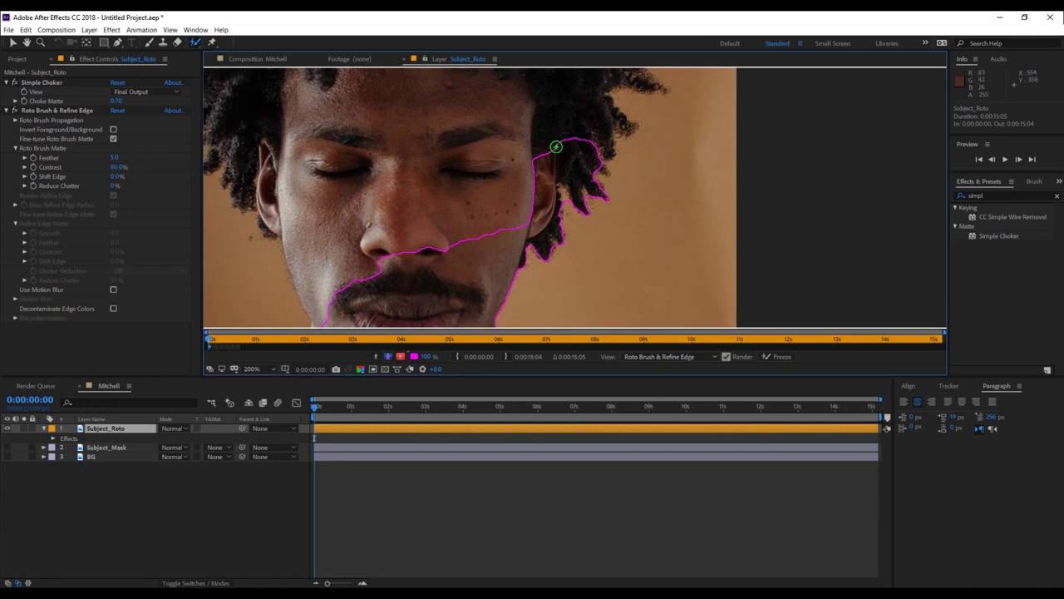
mouse_move(585, 141)
mouse_down()
mouse_move(619, 126)
mouse_move(586, 91)
mouse_up()
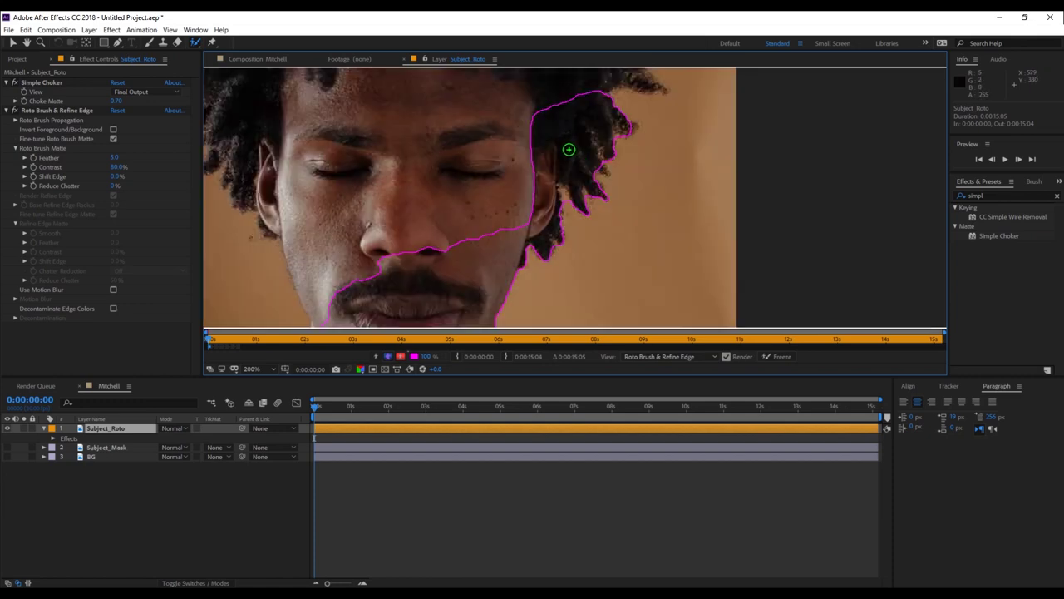
mouse_move(551, 123)
mouse_down()
mouse_move(518, 214)
mouse_move(530, 265)
mouse_move(548, 220)
mouse_move(584, 200)
mouse_move(630, 226)
mouse_up()
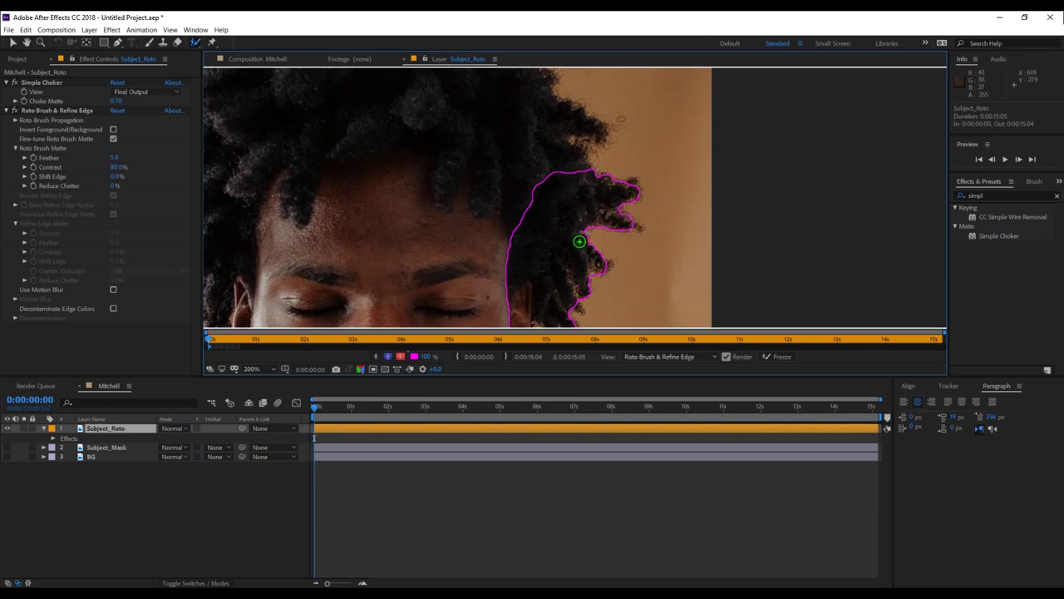
- Add the outer curls on the photo's right side and the hair across the top of the head to the foreground
drag(603, 266, 604, 267)
drag(578, 310, 578, 311)
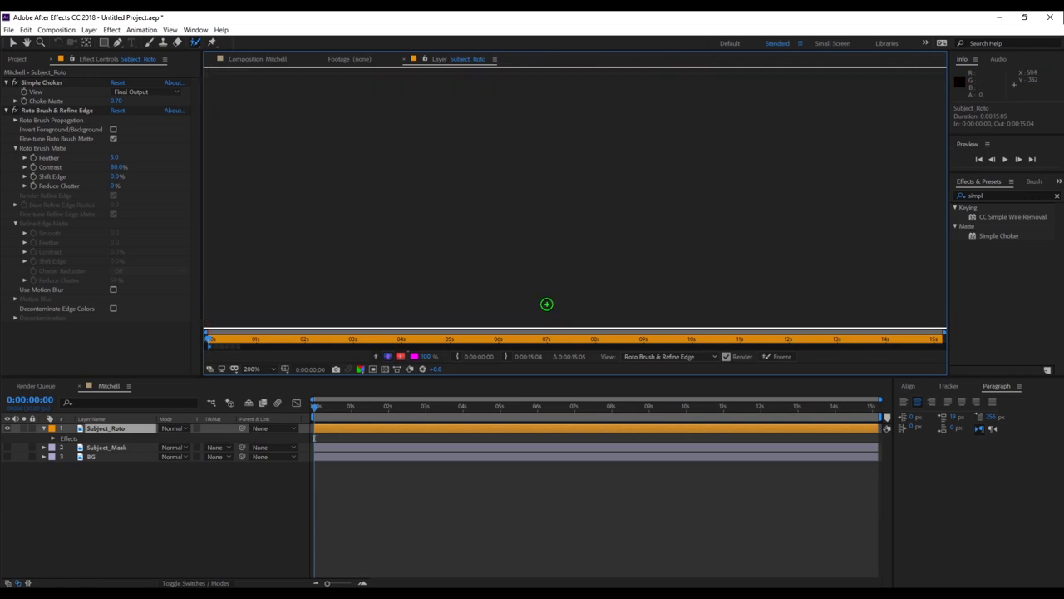
drag(631, 225, 631, 226)
drag(625, 184, 626, 184)
mouse_move(529, 222)
mouse_down()
mouse_move(357, 207)
mouse_move(314, 187)
mouse_up()
key(comma)
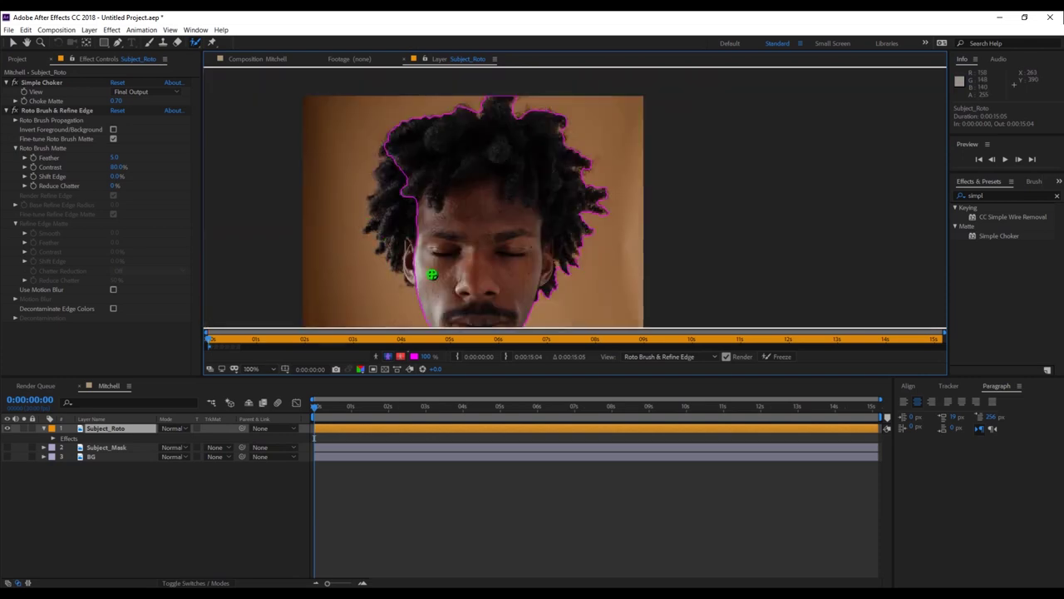
- Add the hair and ear on the photo's left side to the Roto Brush foreground selection
mouse_move(421, 266)
mouse_down()
mouse_move(396, 232)
mouse_move(390, 183)
mouse_up()
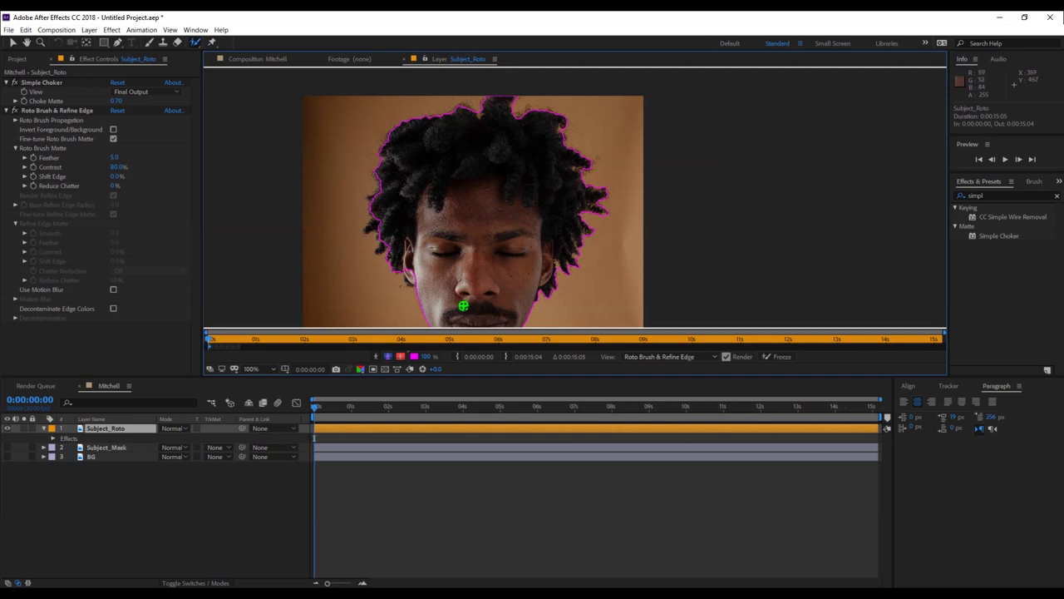
key(h)
key(comma)
key(period)
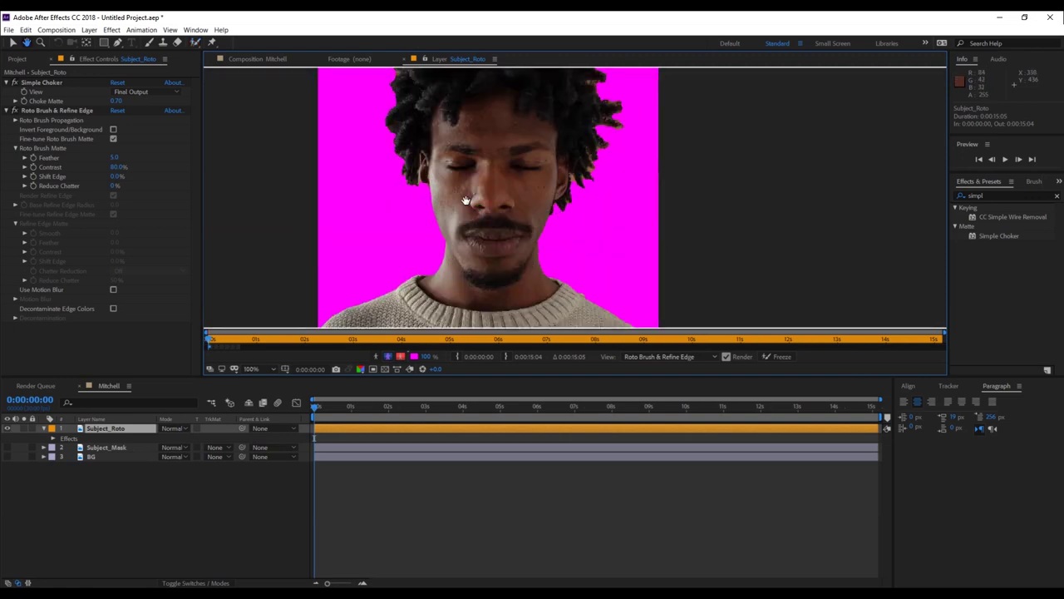
key(period)
mouse_move(279, 190)
mouse_down()
mouse_move(276, 171)
mouse_move(287, 185)
mouse_move(274, 190)
mouse_move(266, 177)
mouse_up()
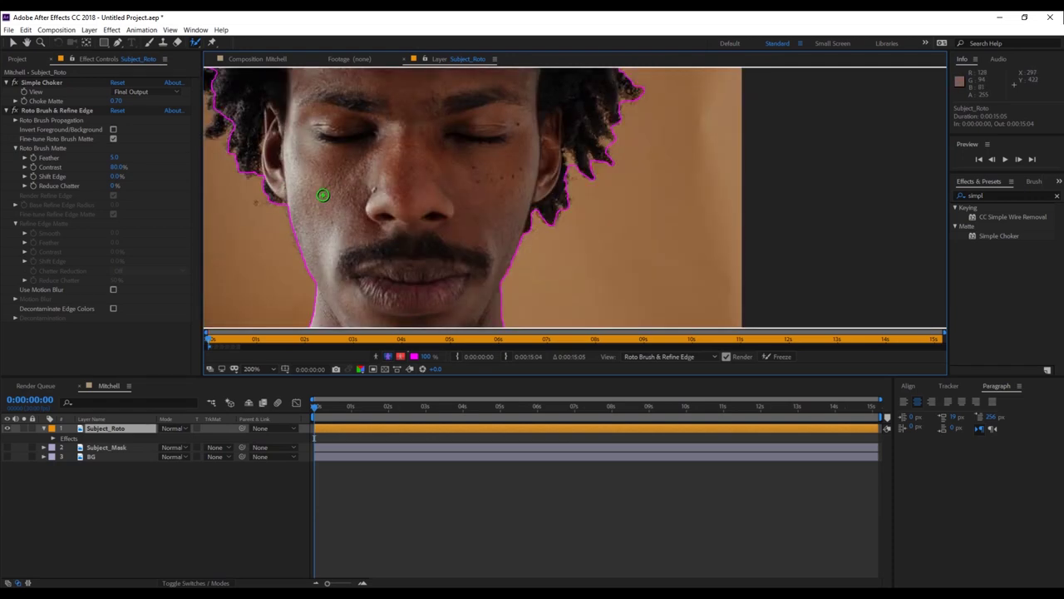
drag(302, 171, 492, 256)
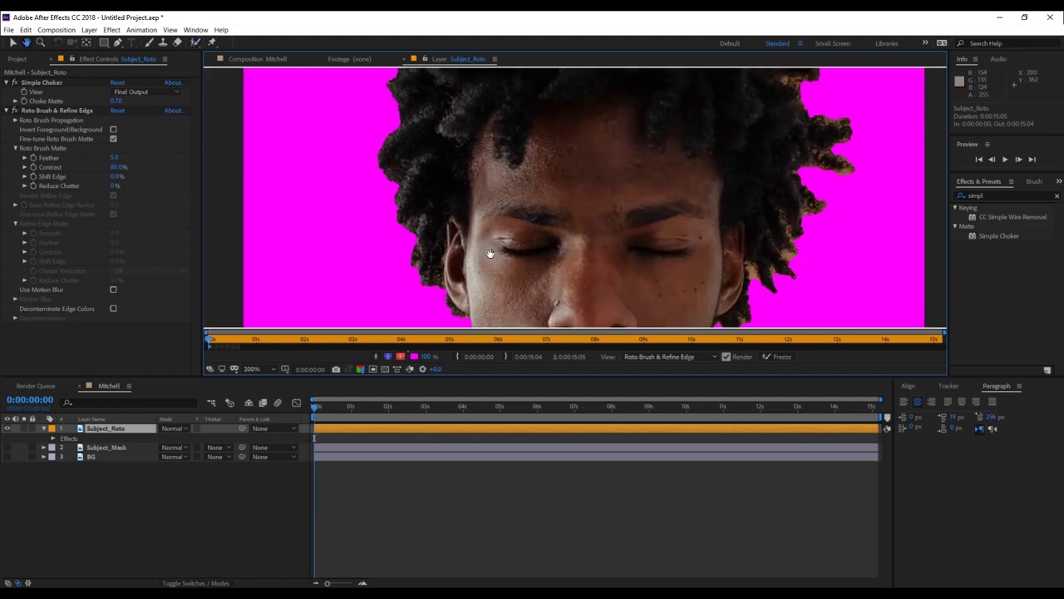
- Refine the selection around the protruding curls on the photo's left side with short foreground strokes
drag(391, 247, 407, 220)
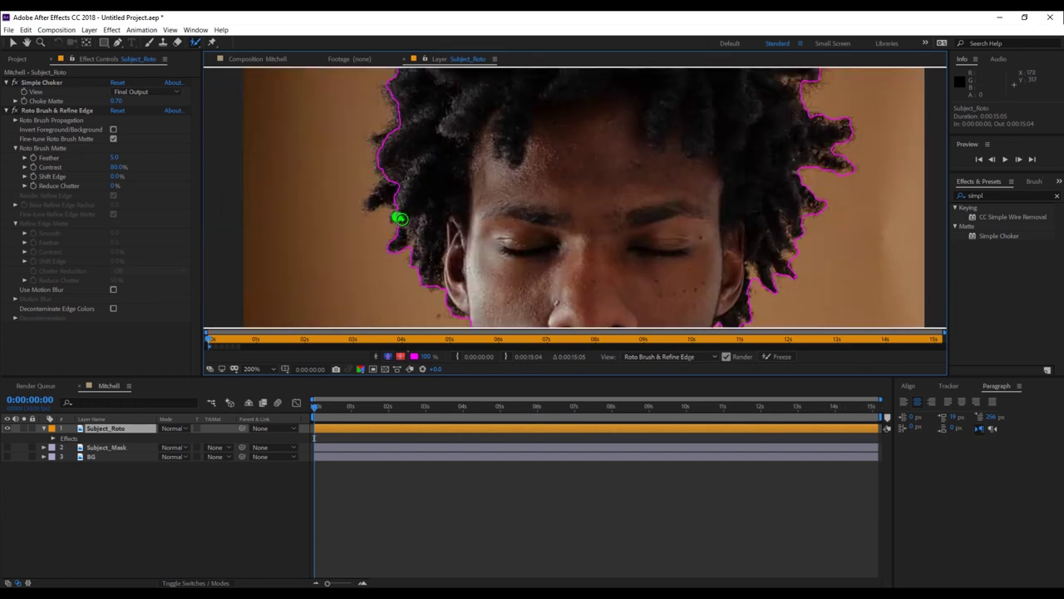
mouse_move(372, 204)
mouse_down()
mouse_move(397, 187)
mouse_move(385, 134)
mouse_up()
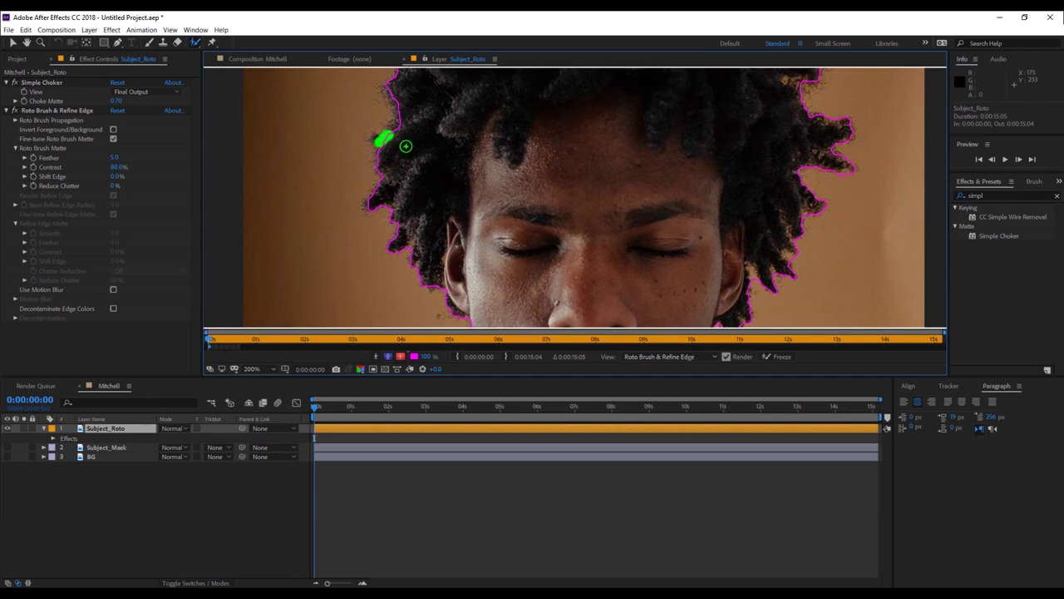
drag(397, 114, 384, 87)
drag(375, 139, 391, 154)
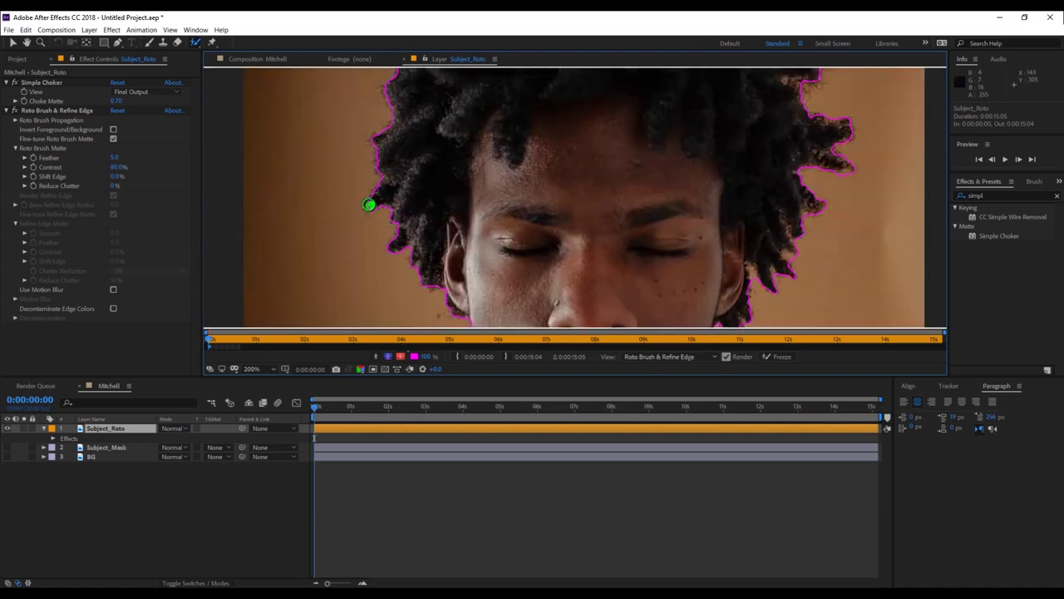
- Inspect the cutout in the Mitchell composition, examining the hair edges near the ear at 200%
key(comma)
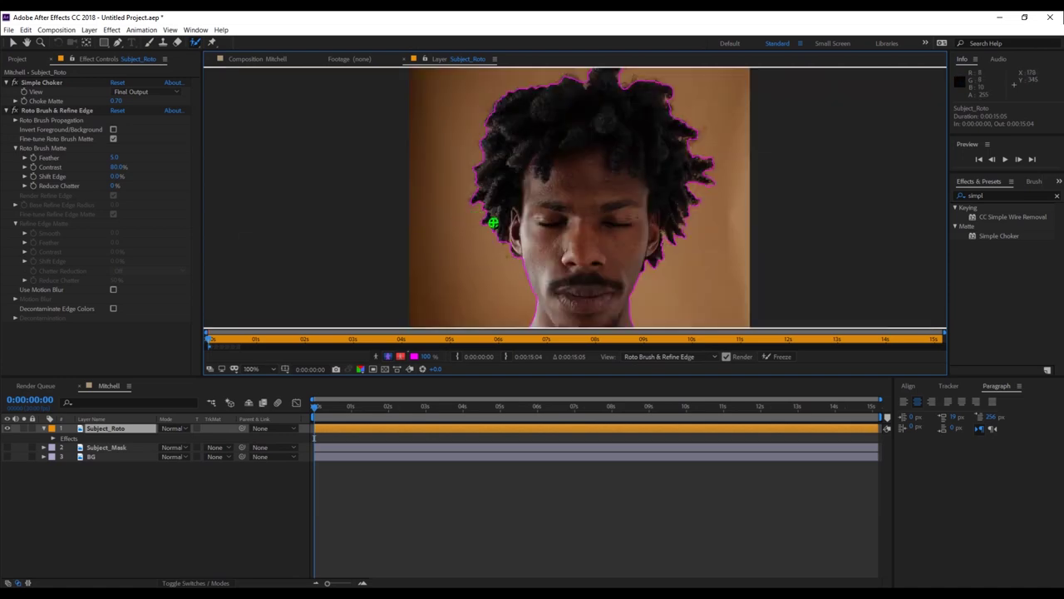
key(comma)
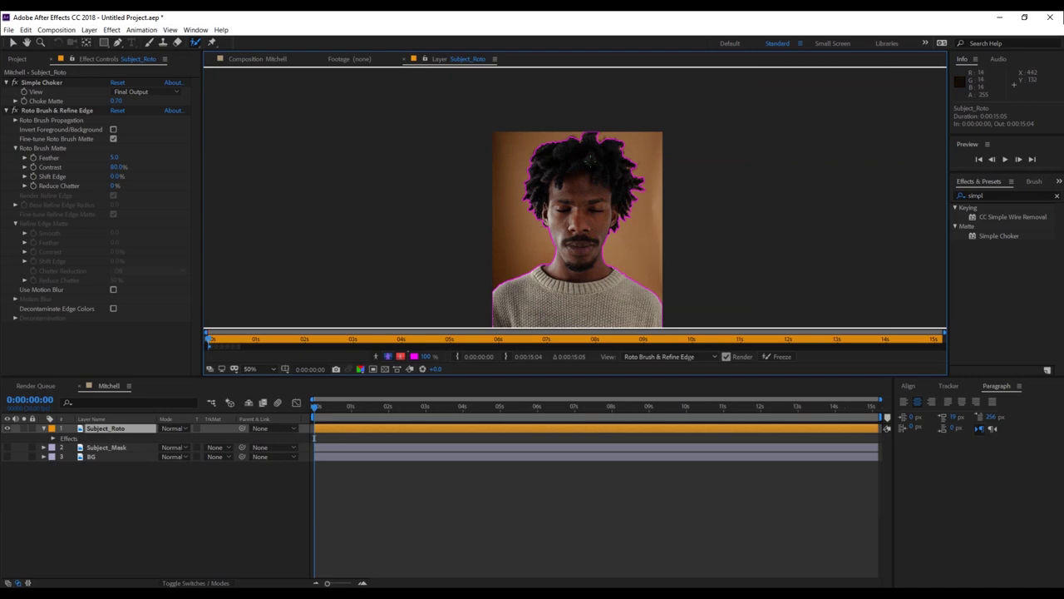
click(241, 60)
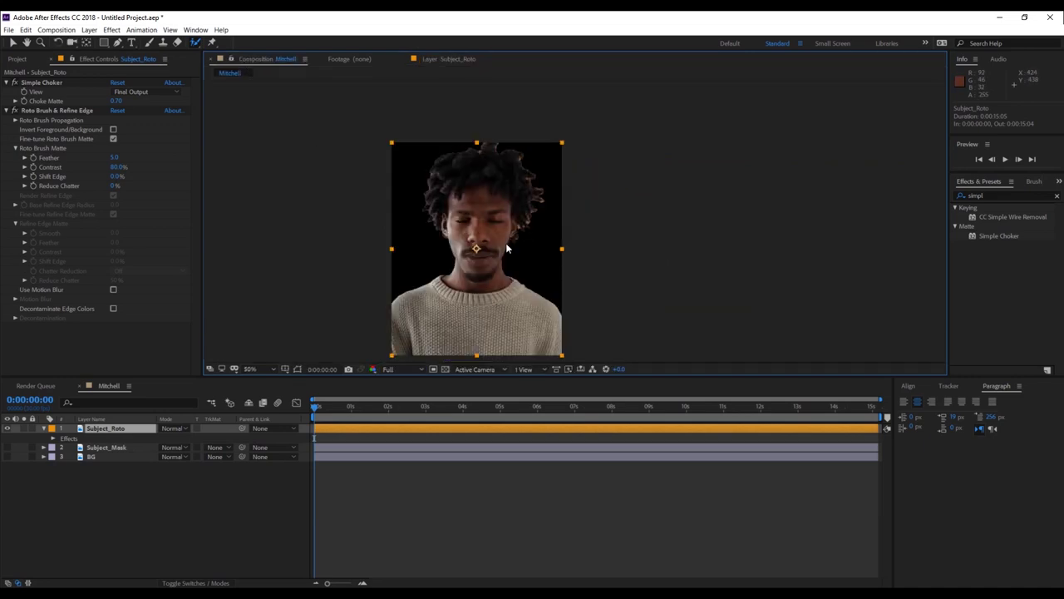
scroll(531, 262, up, 4)
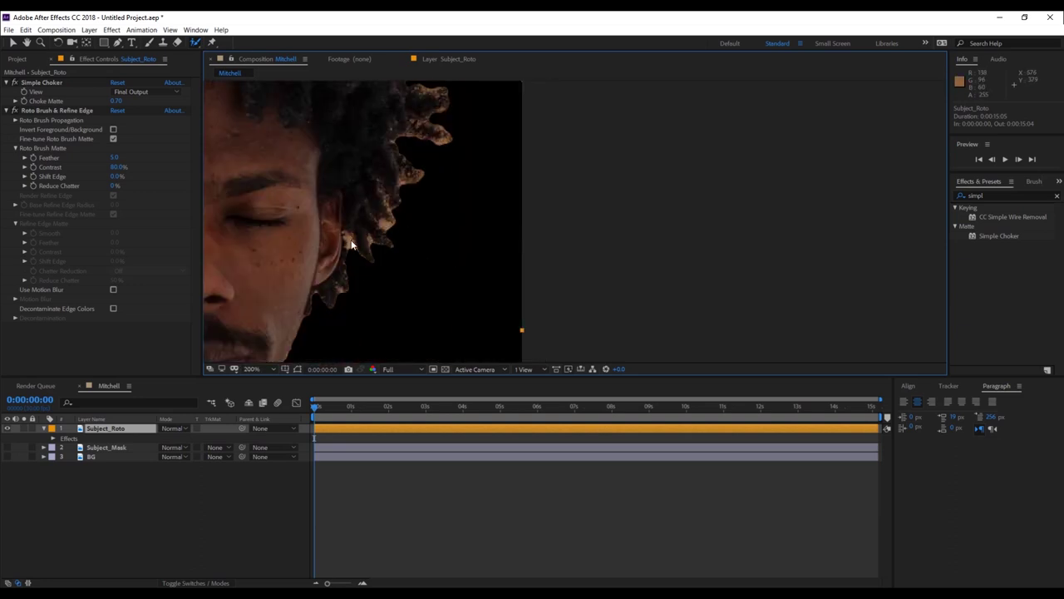
- Subtract the background gaps between the curls beside the ear on the photo's right side from the Subject_Roto selection
click(434, 59)
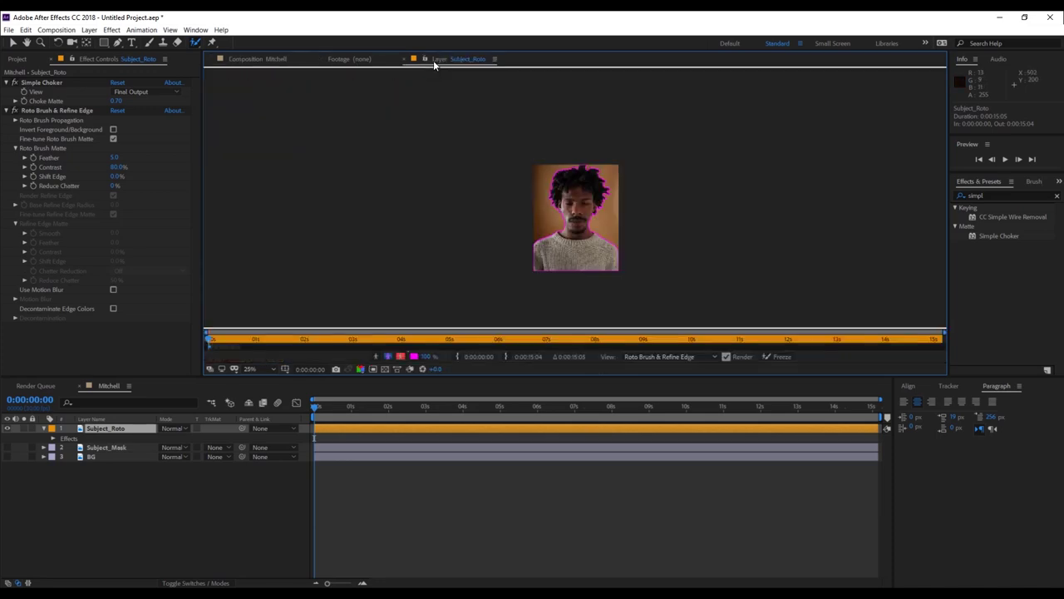
scroll(615, 220, up, 4)
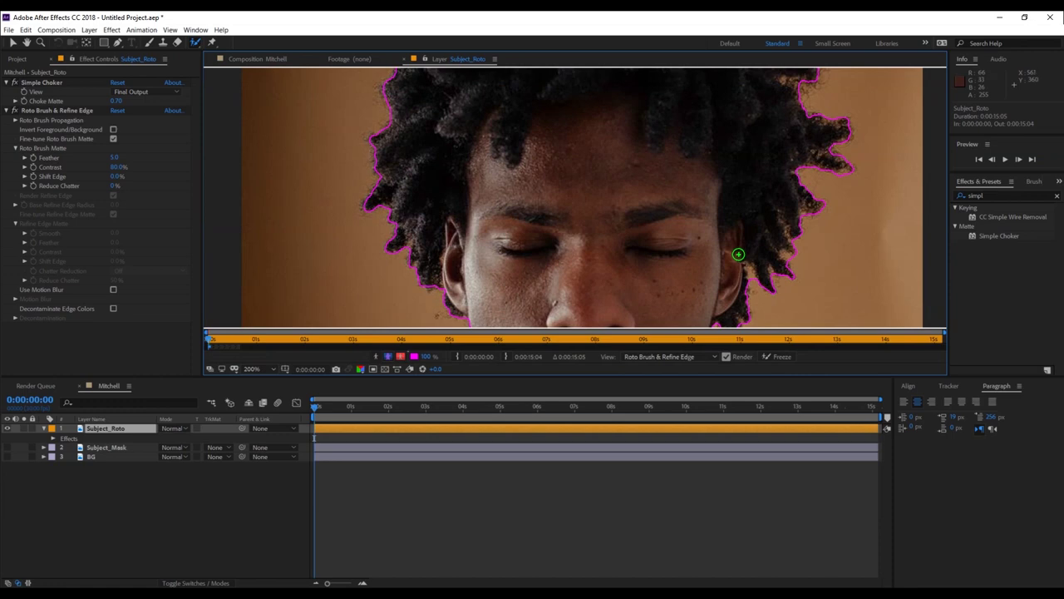
drag(743, 247, 499, 180)
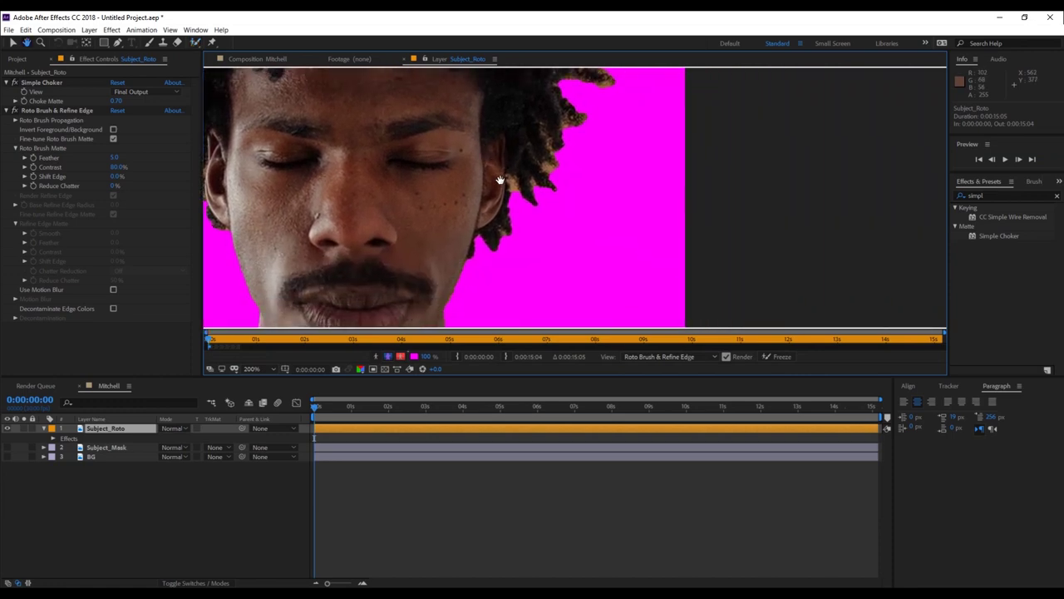
key(period)
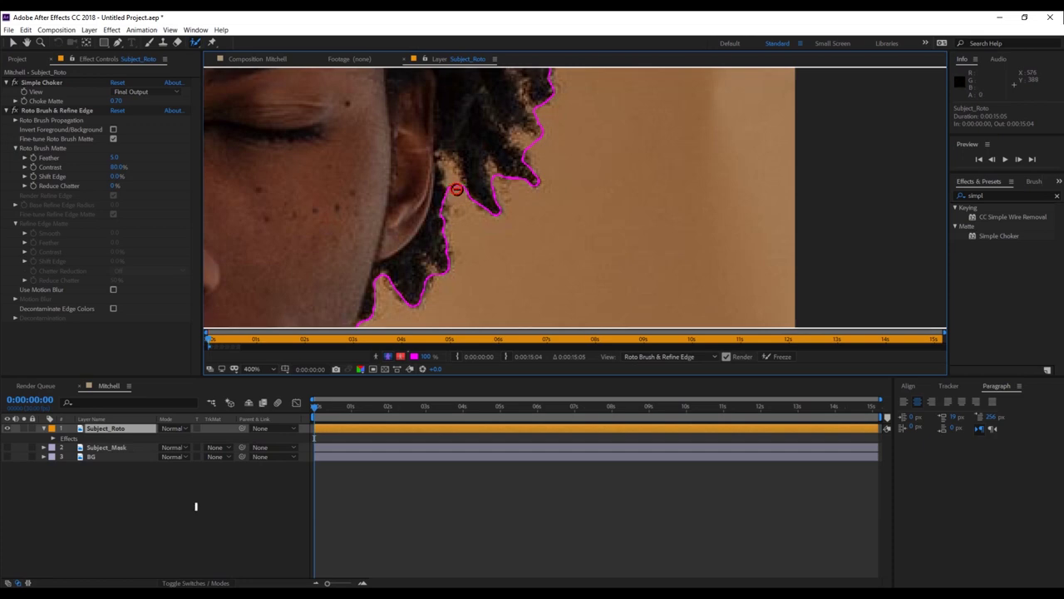
key(alt)
drag(450, 167, 452, 171)
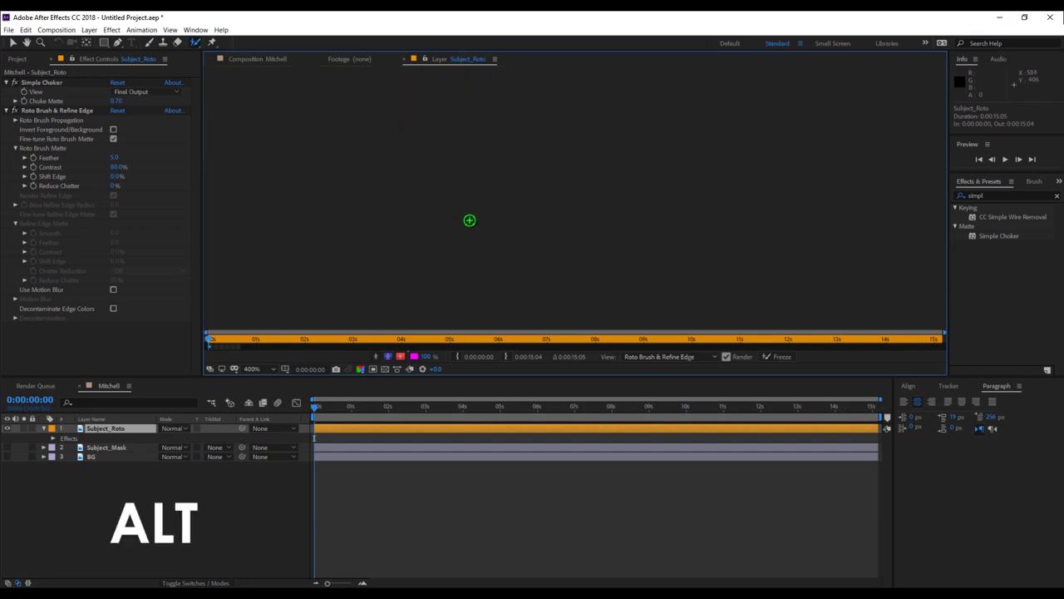
drag(539, 151, 519, 138)
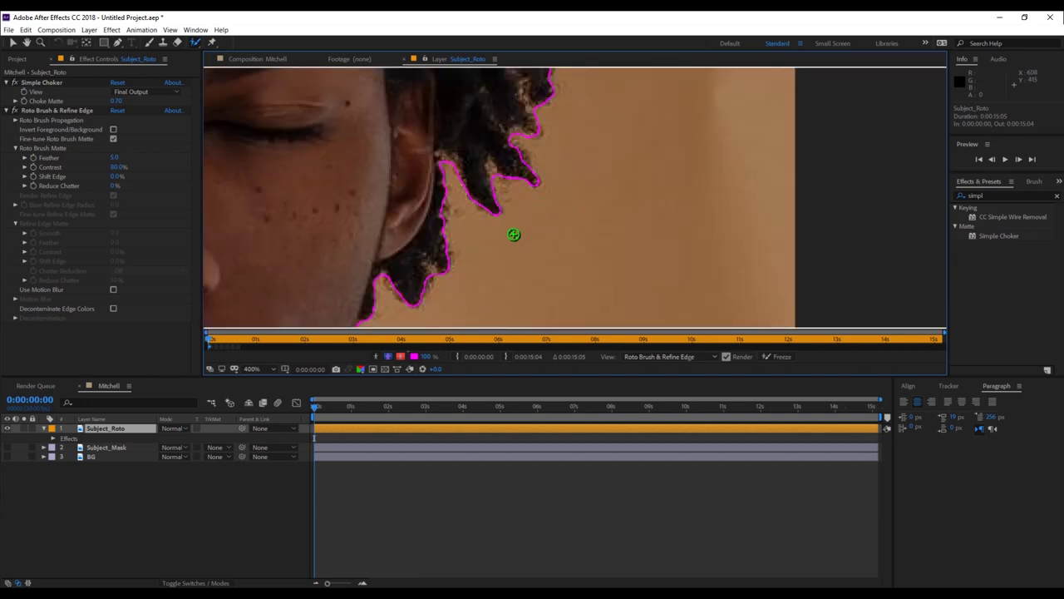
drag(513, 158, 527, 183)
- Examine the hair edges on the photo's right side in the Subject_Roto layer view and in the Mitchell composition
scroll(564, 155, up, 6)
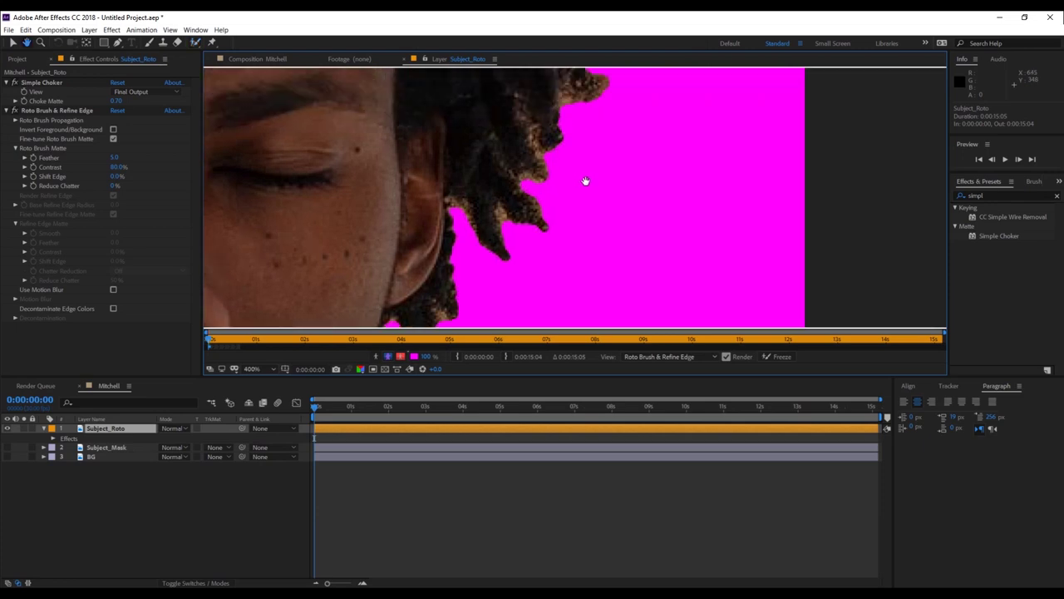
drag(470, 279, 454, 172)
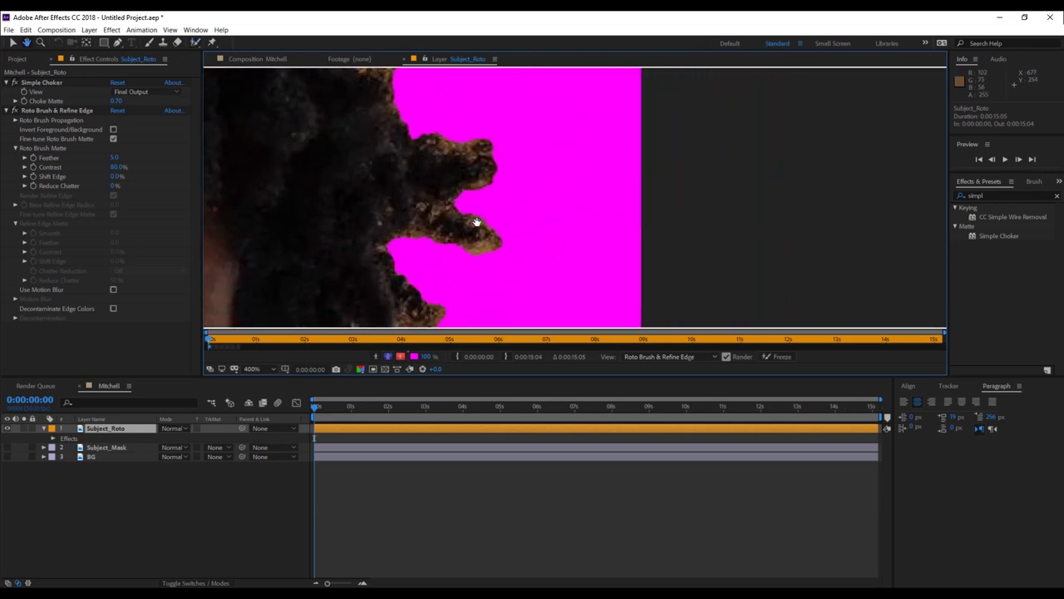
drag(482, 253, 499, 247)
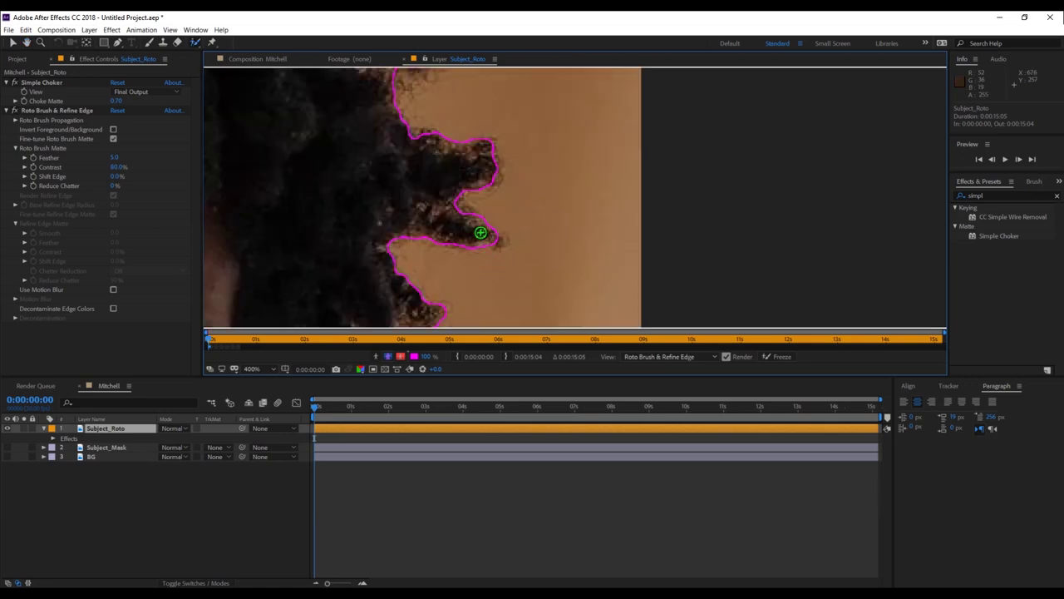
key(ctrl+minus)
key(ctrl+minus)
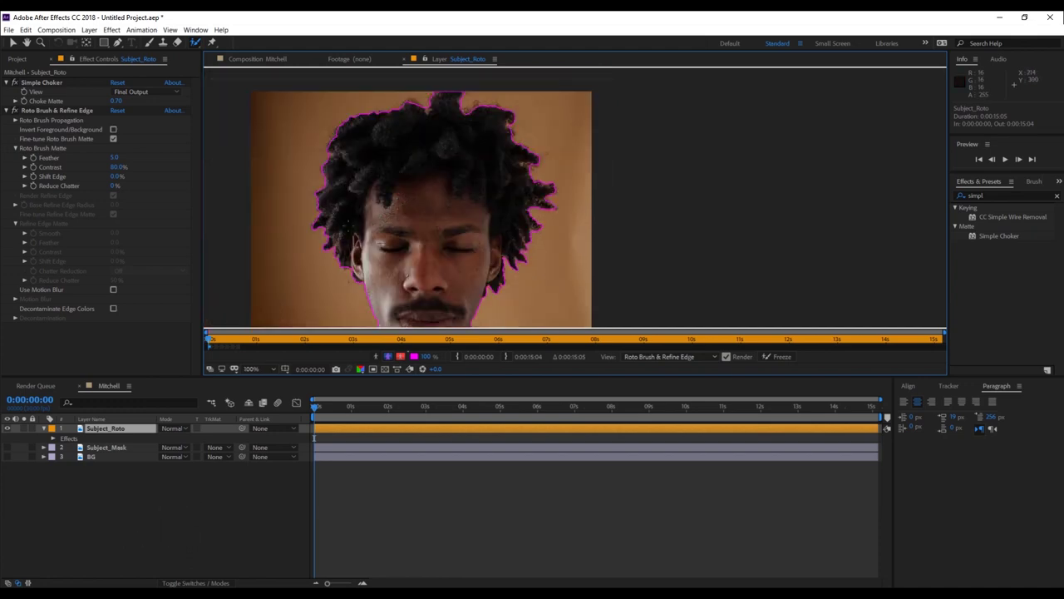
key(period)
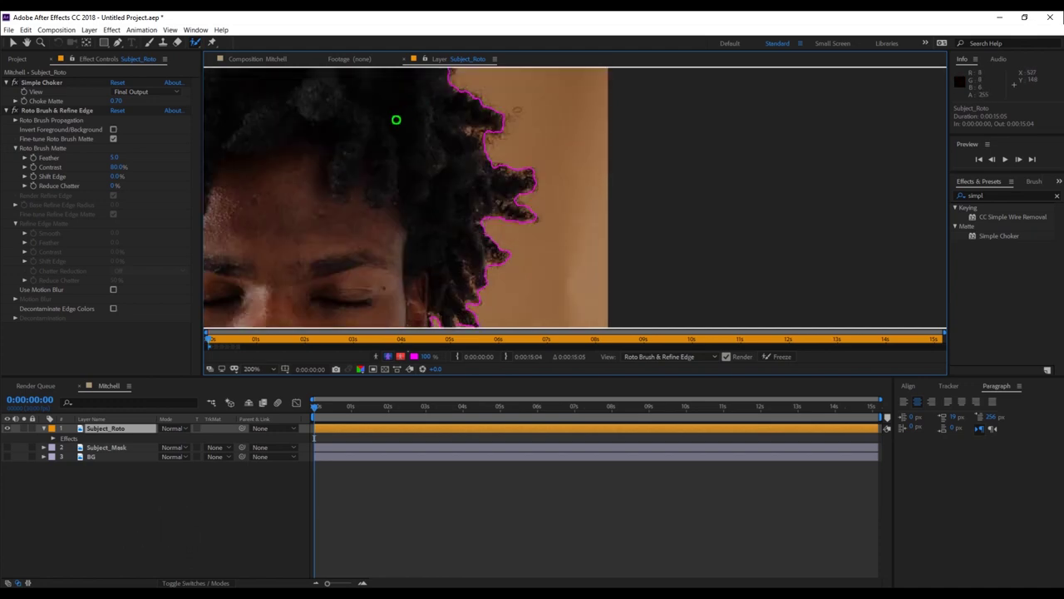
key(alt+h)
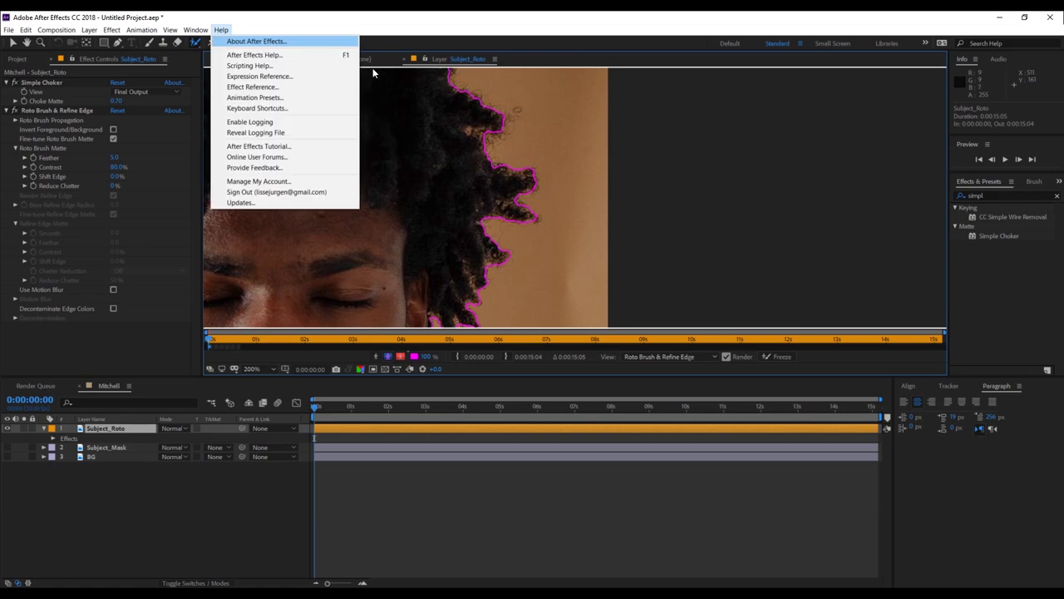
click(361, 19)
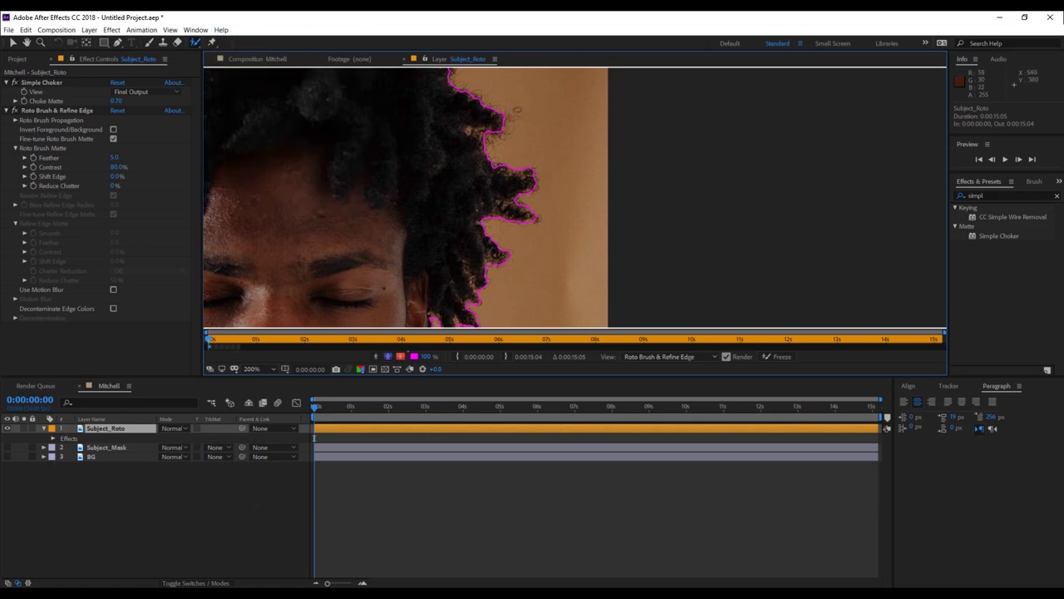
click(258, 59)
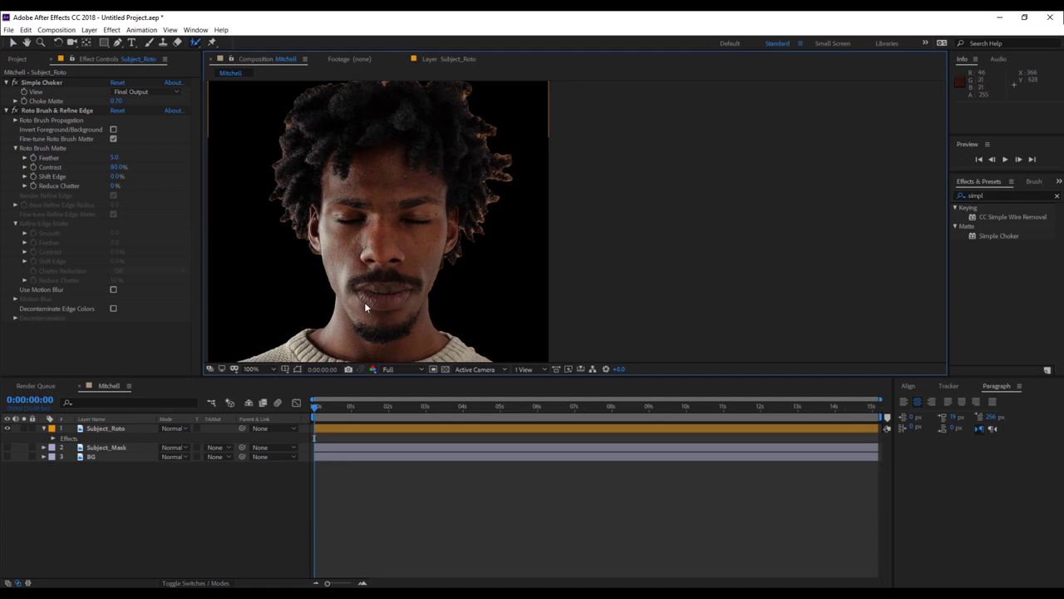
scroll(364, 308, down, 2)
scroll(516, 285, up, 4)
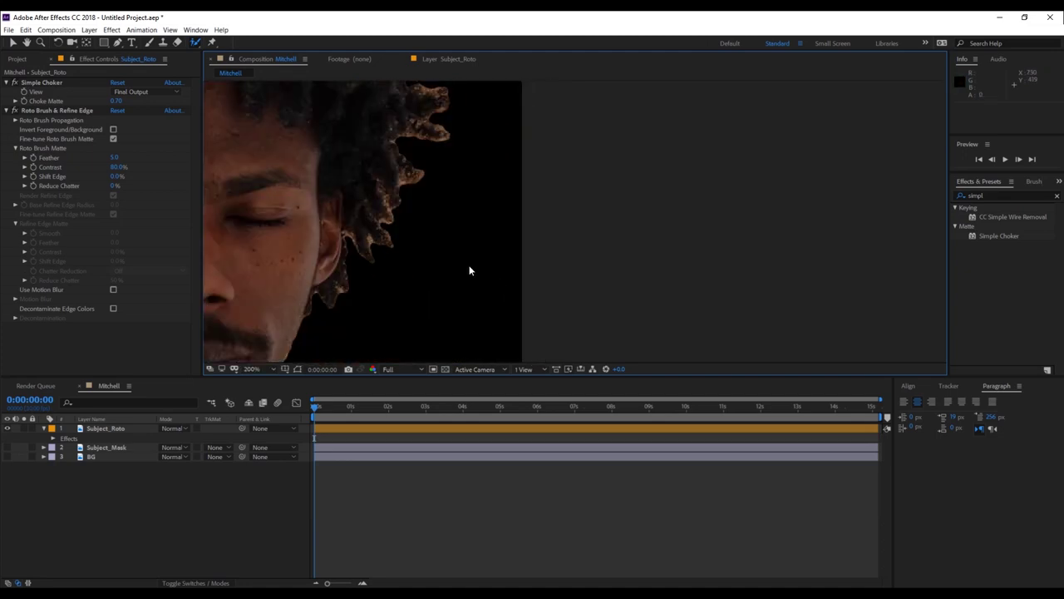
scroll(327, 180, down, 4)
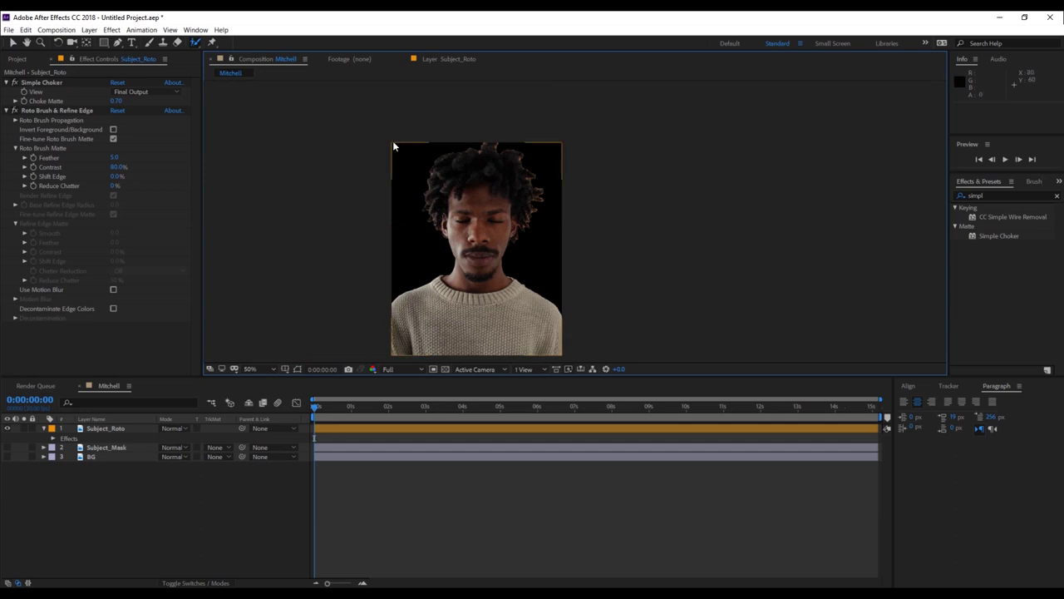
- Paint a Refine Edge stroke on the Subject_Roto layer along the shoulder and neck on the photo's left side
click(200, 42)
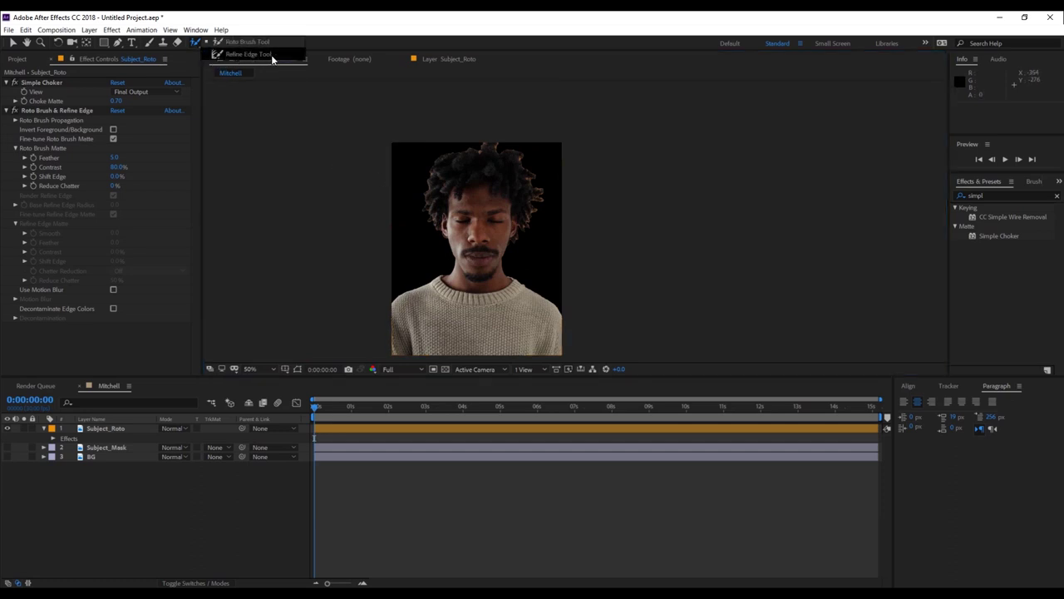
click(249, 54)
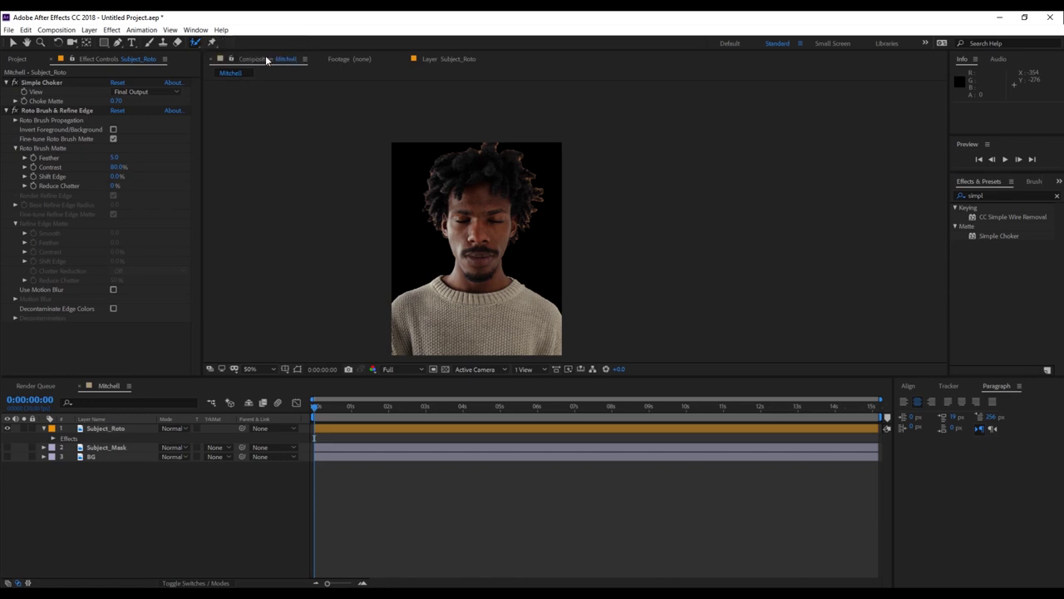
click(432, 60)
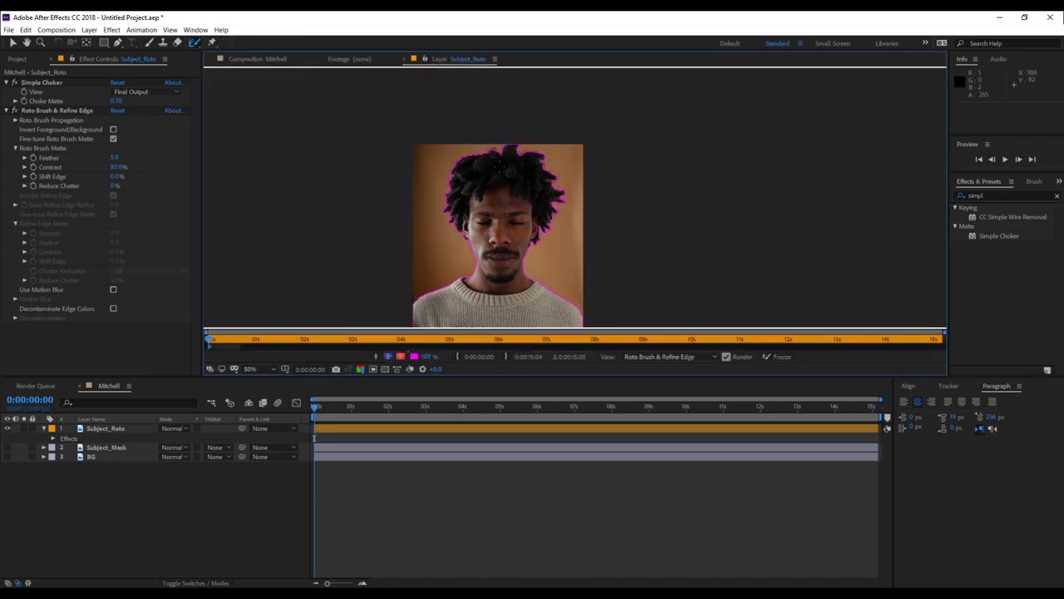
scroll(576, 198, up, 2)
scroll(423, 290, up, 1)
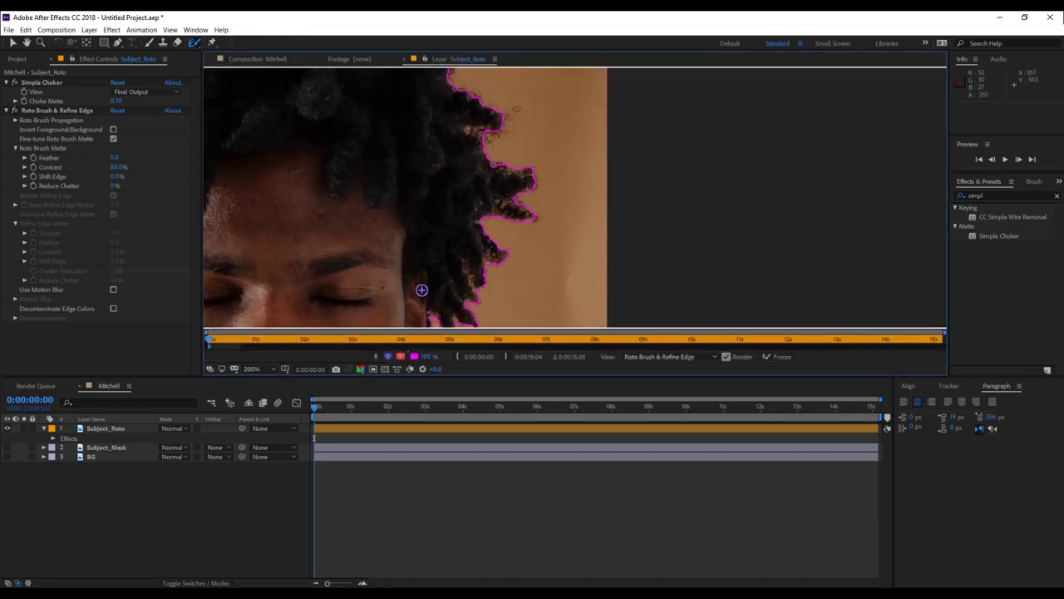
key(space)
drag(369, 249, 577, 88)
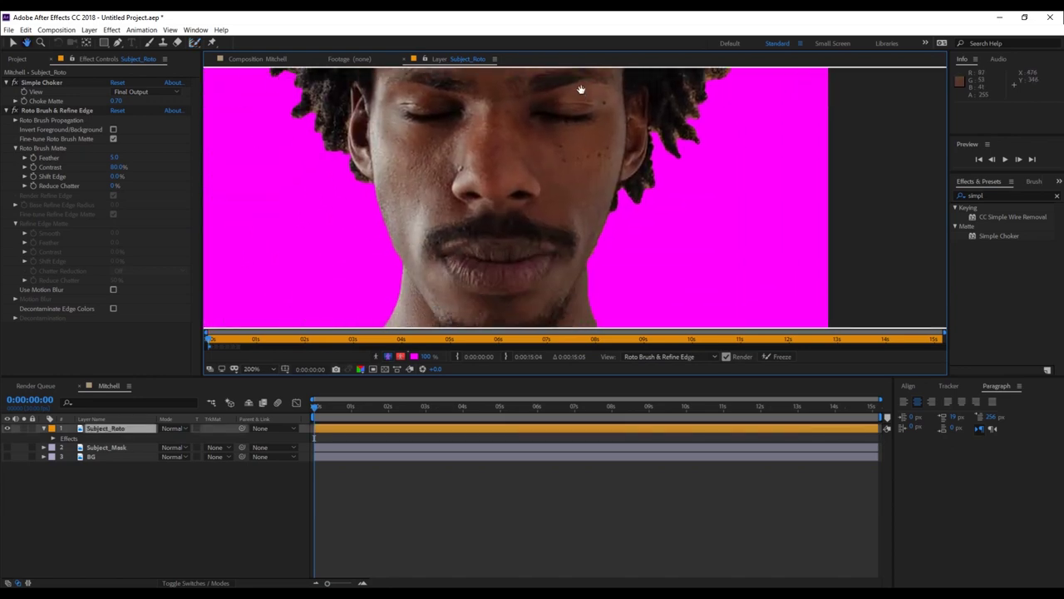
drag(487, 230, 583, 112)
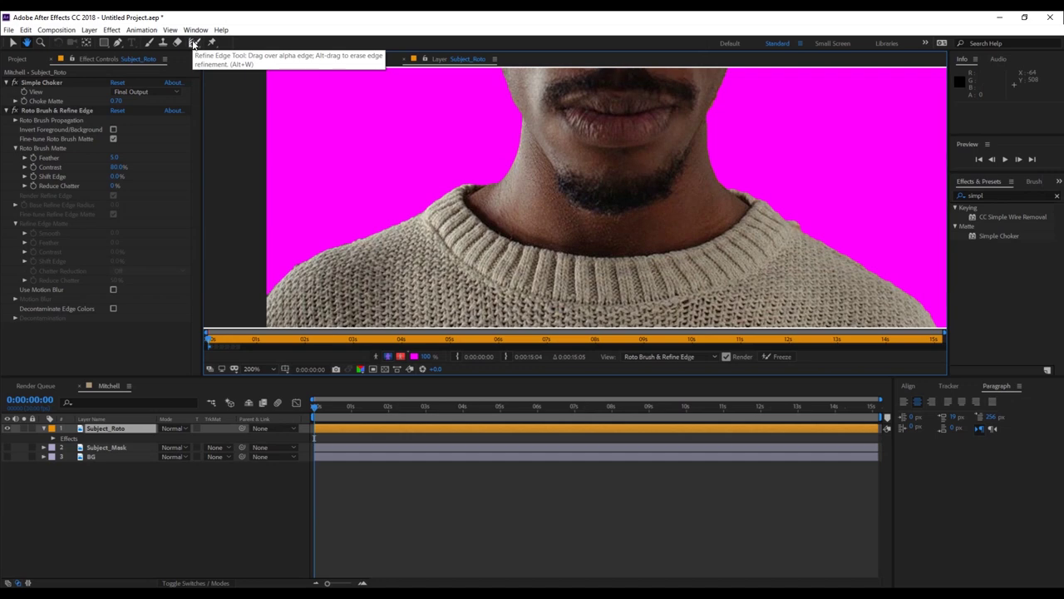
key(alt+w)
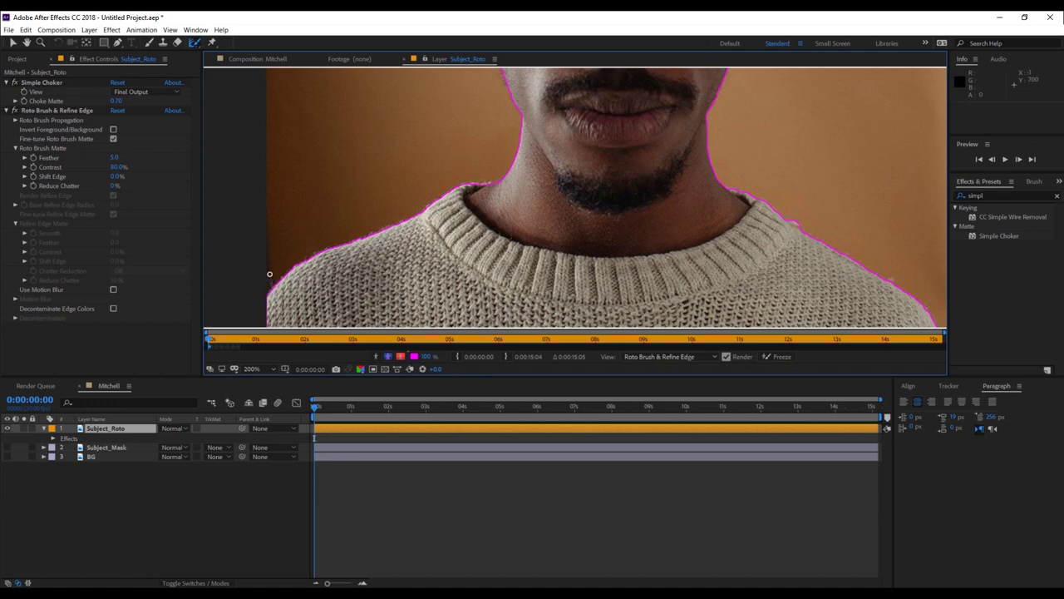
mouse_move(277, 273)
mouse_down()
mouse_move(288, 274)
mouse_move(267, 271)
mouse_up()
mouse_move(267, 299)
mouse_down()
mouse_move(304, 237)
mouse_move(381, 212)
mouse_move(497, 138)
mouse_move(511, 118)
mouse_move(507, 95)
mouse_move(475, 58)
mouse_move(466, 63)
mouse_up()
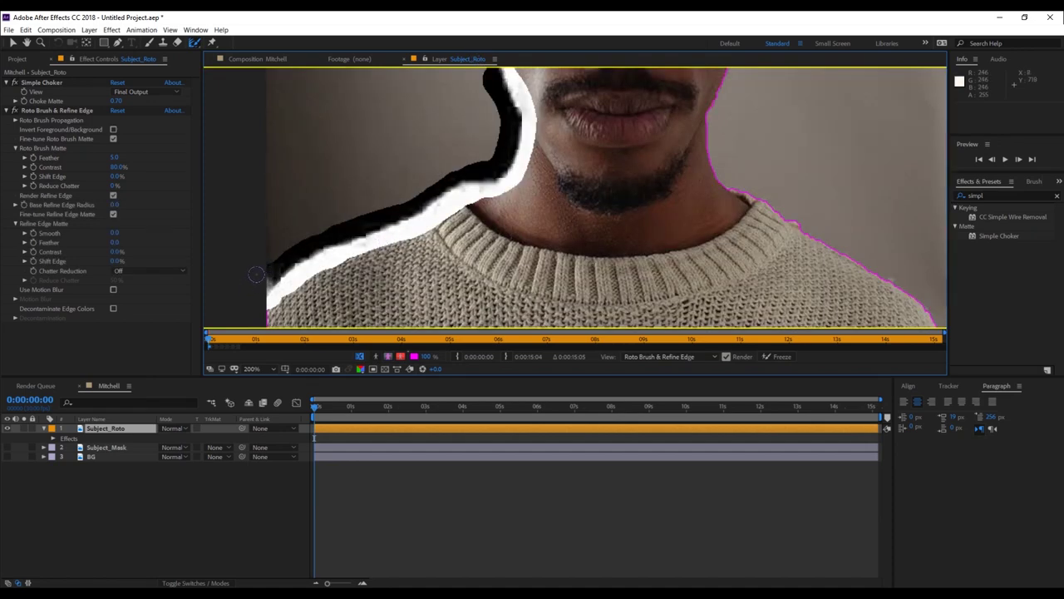
- Extend the Refine Edge stroke from the jaw up to the curls below the ear on the photo's left side
scroll(224, 252, up, 2)
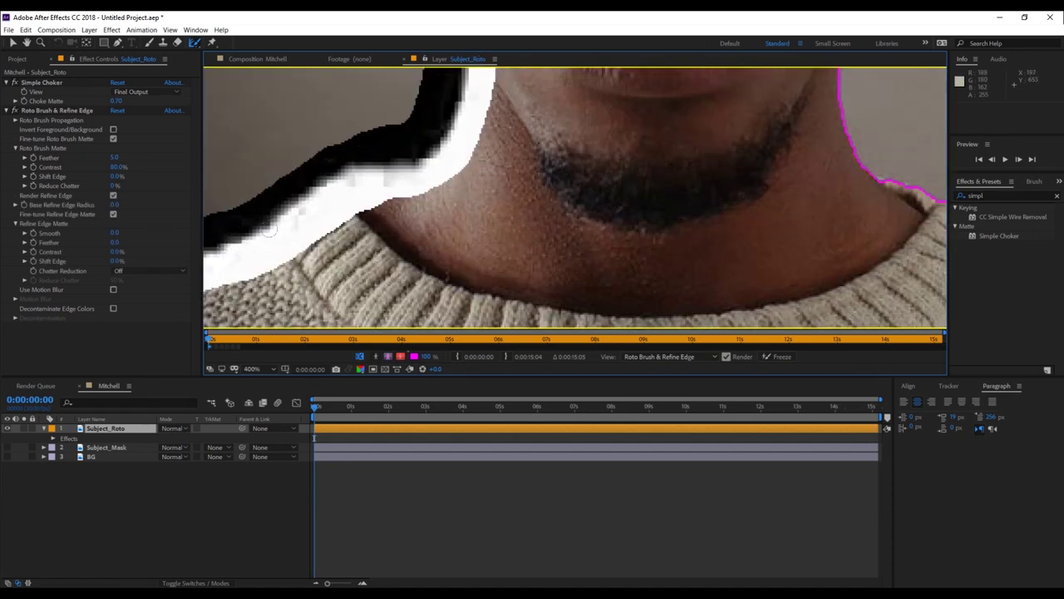
drag(300, 258, 651, 177)
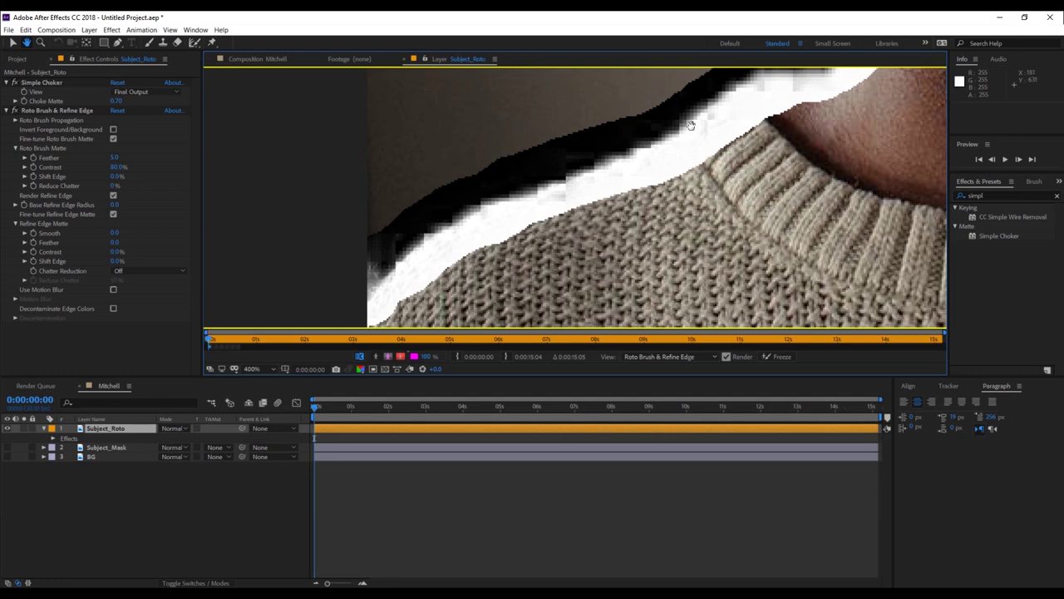
drag(717, 104, 569, 253)
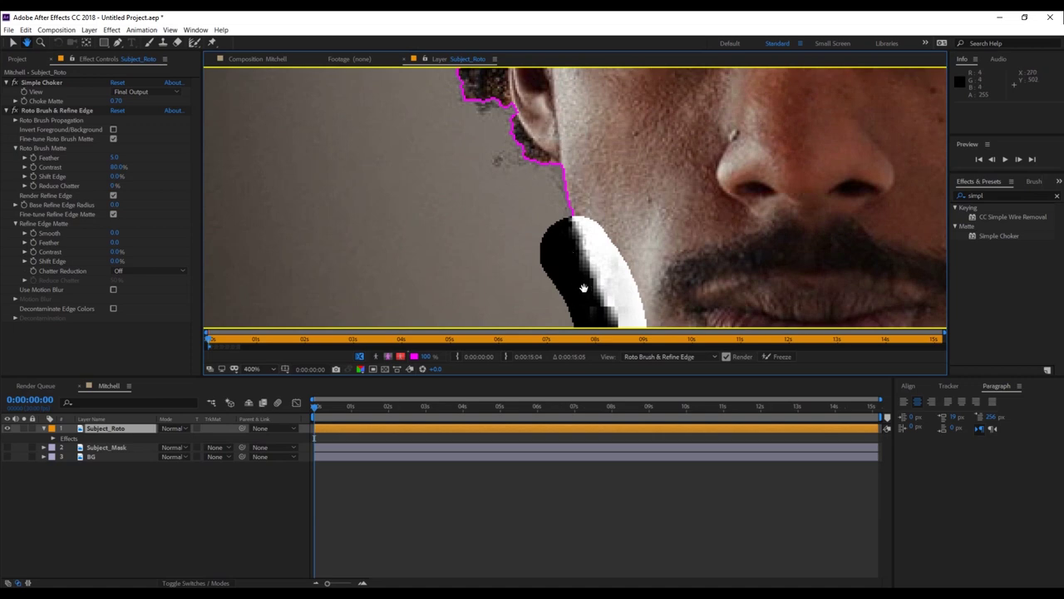
key(space)
mouse_move(574, 243)
mouse_down()
mouse_move(540, 154)
mouse_move(483, 140)
mouse_move(498, 92)
mouse_move(449, 74)
mouse_move(437, 100)
mouse_up()
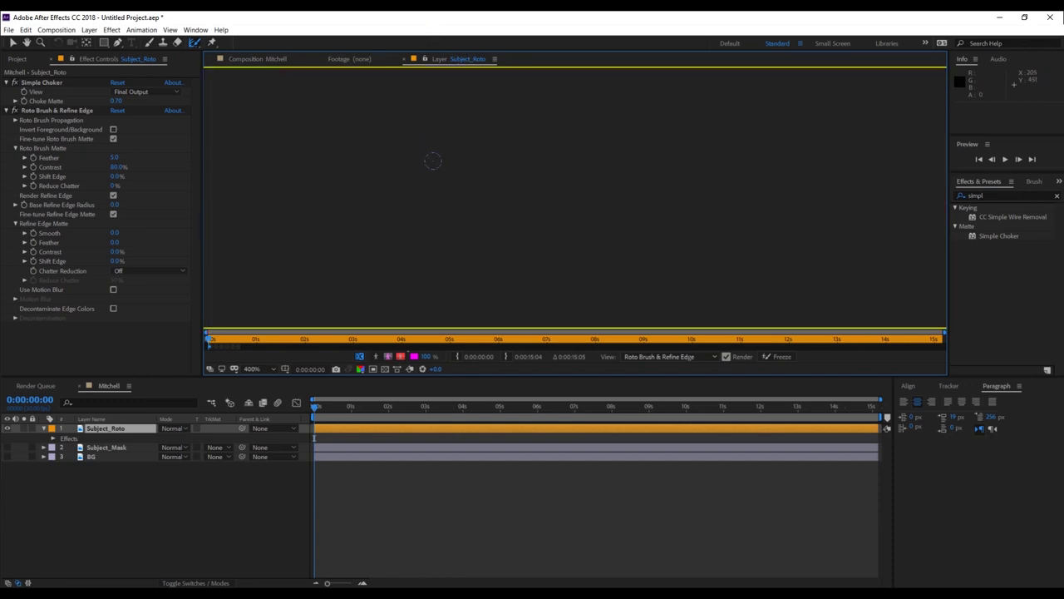
scroll(502, 187, down, 1)
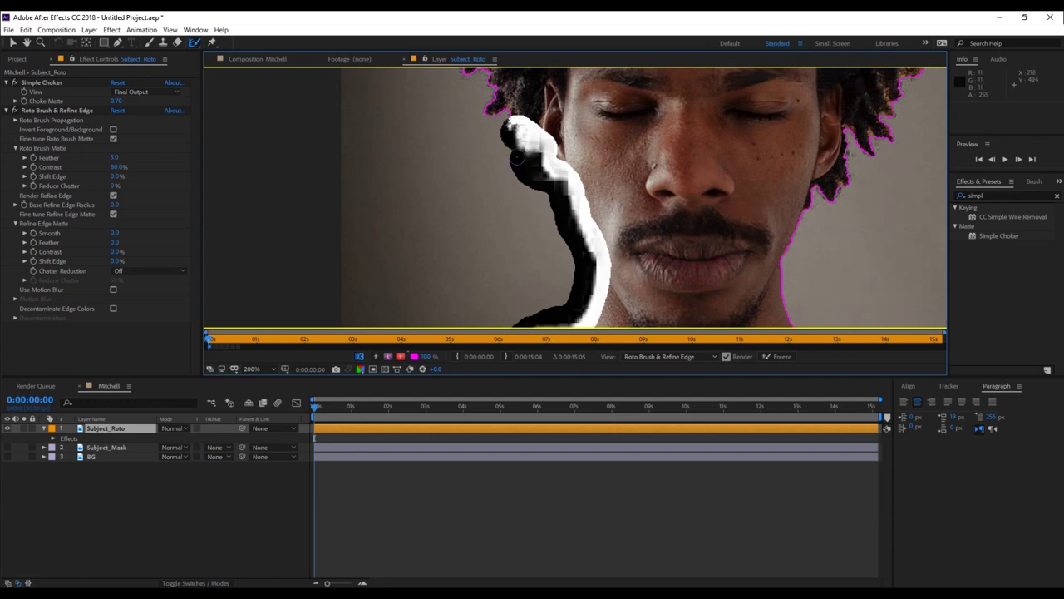
- Continue the Refine Edge stroke around the whole hair outline to the curls below the ear on the photo's right side
drag(577, 142, 623, 283)
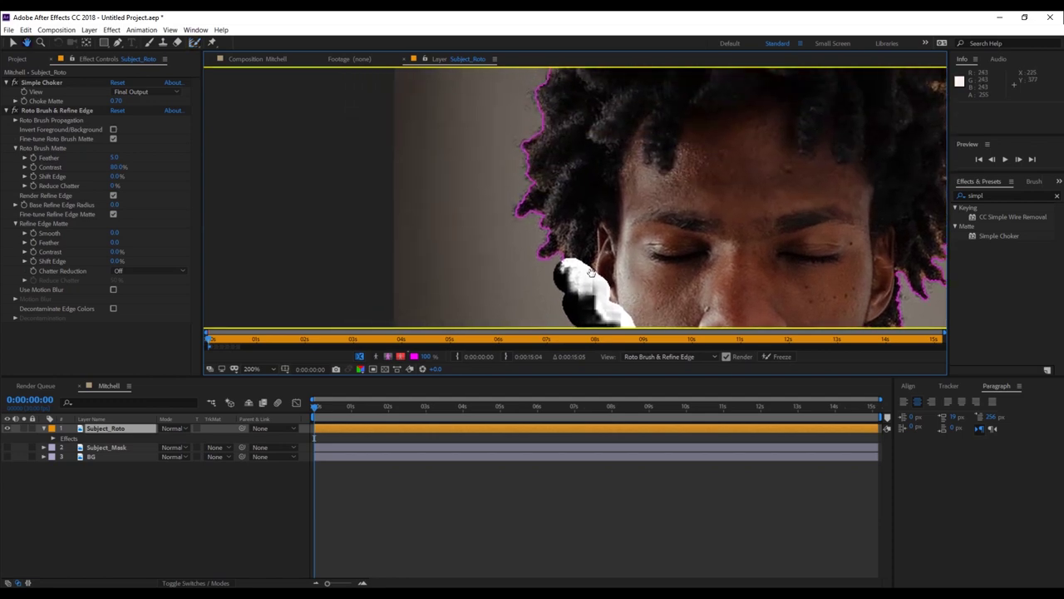
scroll(592, 274, down, 1)
key(alt+w)
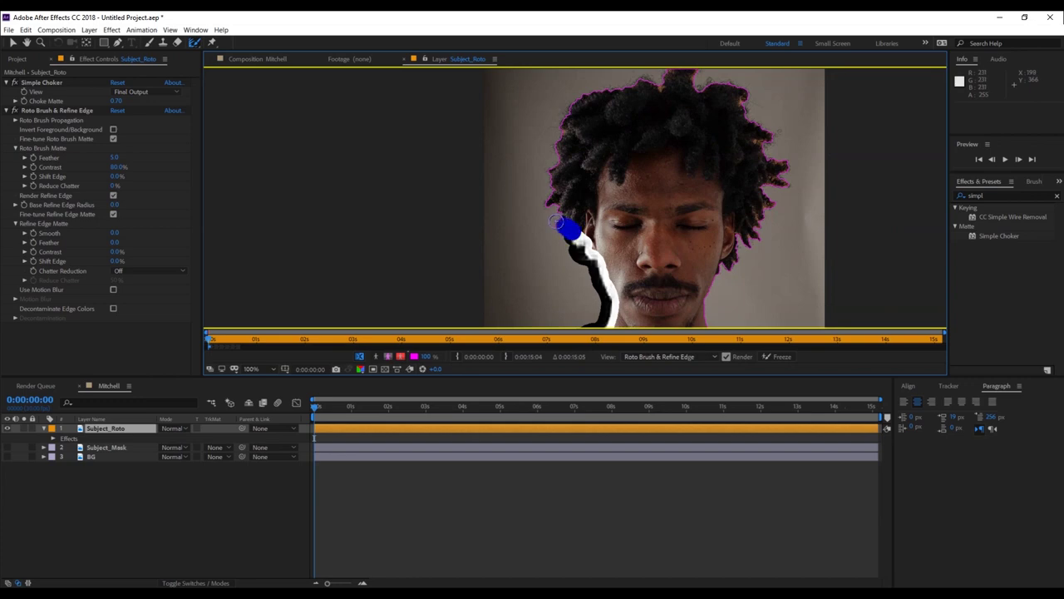
mouse_move(555, 212)
mouse_down()
mouse_move(545, 170)
mouse_move(557, 109)
mouse_move(582, 92)
mouse_move(658, 81)
mouse_move(574, 170)
mouse_move(555, 138)
mouse_move(561, 123)
mouse_move(592, 127)
mouse_move(589, 145)
mouse_move(630, 145)
mouse_move(652, 168)
mouse_move(639, 173)
mouse_move(675, 194)
mouse_move(649, 200)
mouse_move(683, 224)
mouse_move(677, 243)
mouse_move(656, 245)
mouse_move(666, 262)
mouse_move(618, 322)
mouse_move(607, 320)
mouse_move(546, 167)
mouse_move(502, 154)
mouse_up()
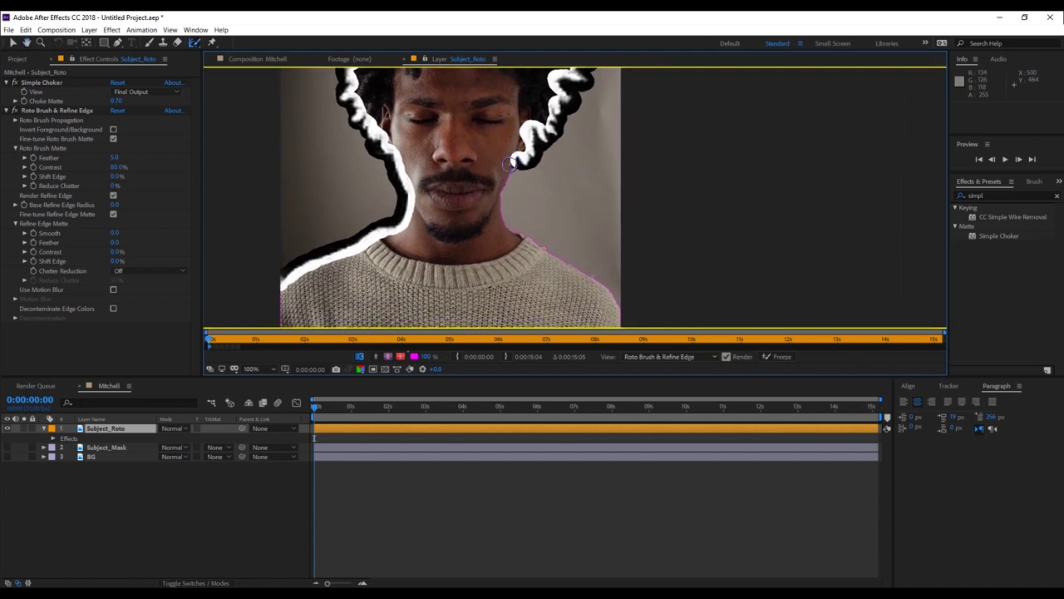
- Refine the edge along the jaw, neck and shoulder on the photo's right side, and show the result in the Mitchell composition
mouse_move(516, 159)
mouse_down()
mouse_move(493, 207)
mouse_move(502, 220)
mouse_move(608, 291)
mouse_move(627, 324)
mouse_up()
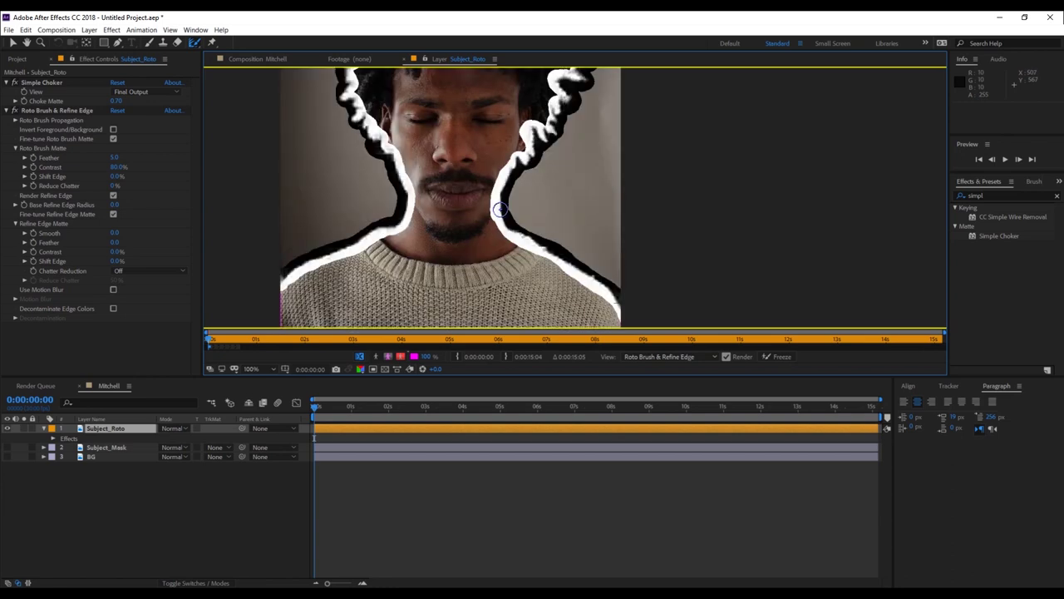
key(comma)
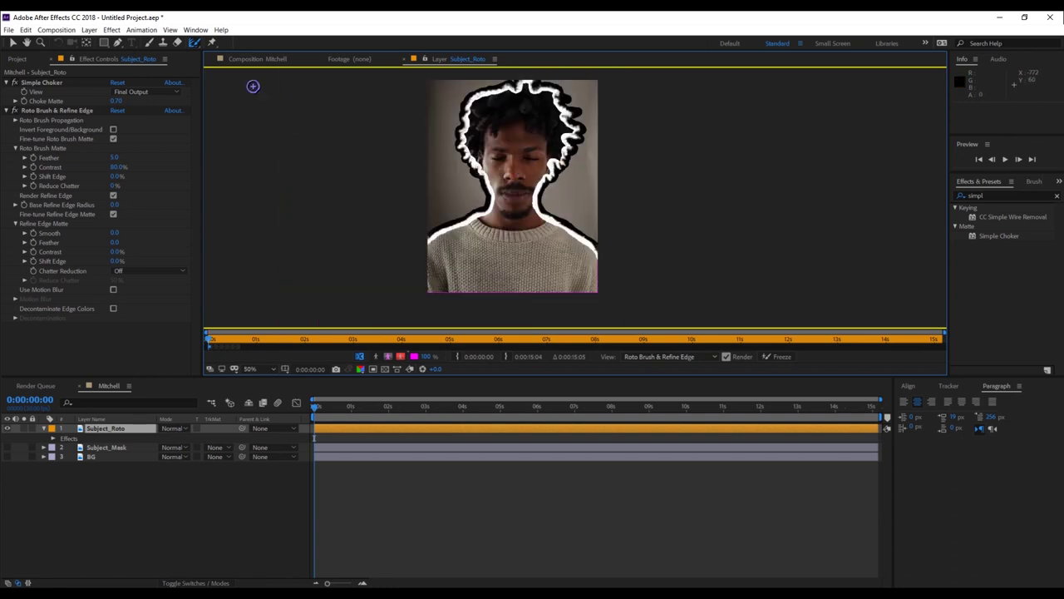
click(250, 59)
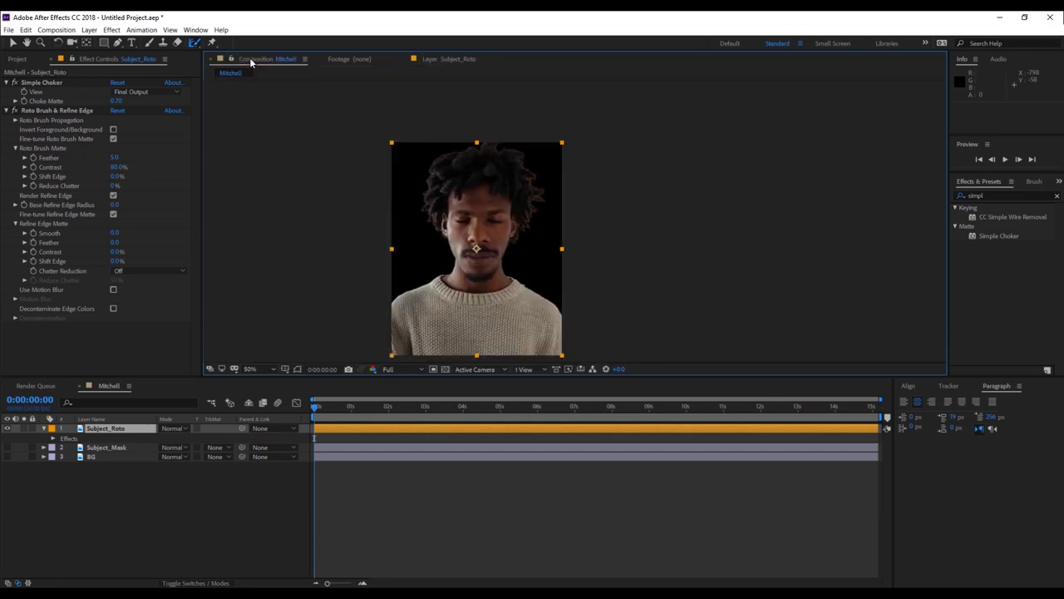
- Inspect the Roto Brush cutout's hair edges and compare it with the Subject_Mask cutout by switching the two layers' visibility
key(period)
key(period)
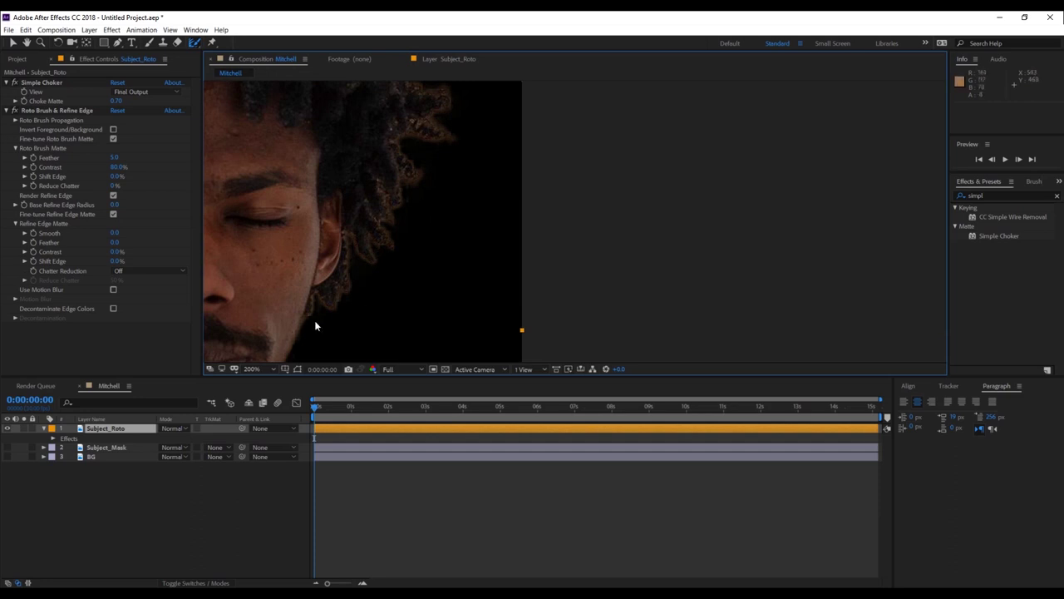
key(comma)
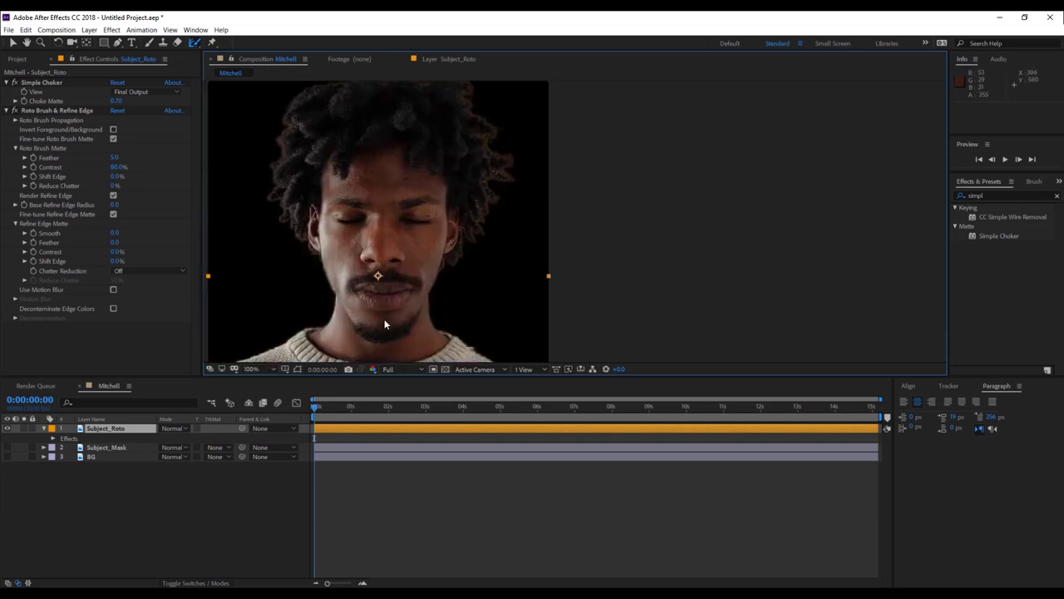
key(comma)
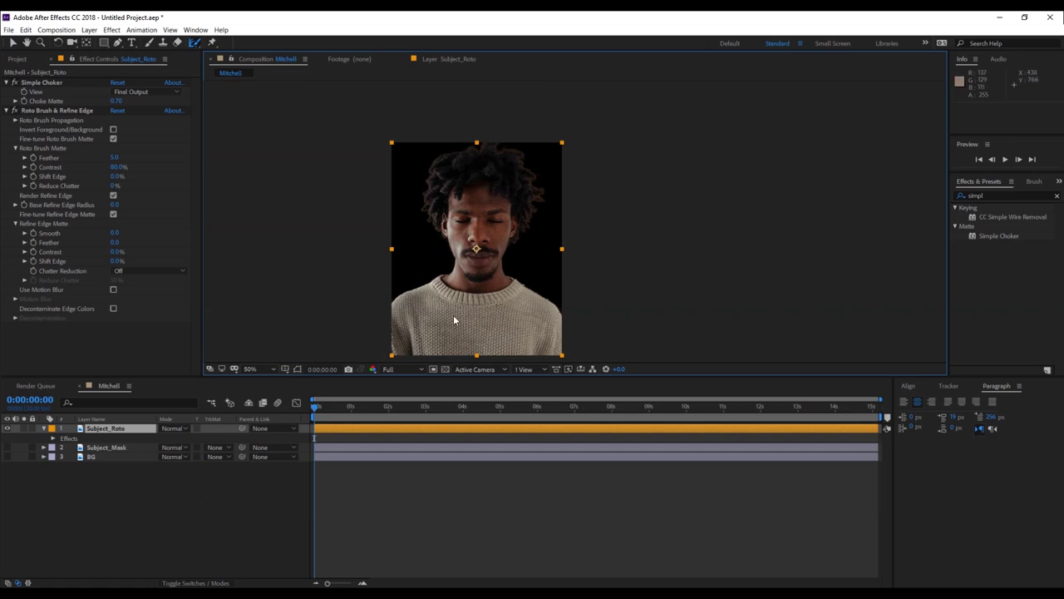
click(5, 442)
click(7, 429)
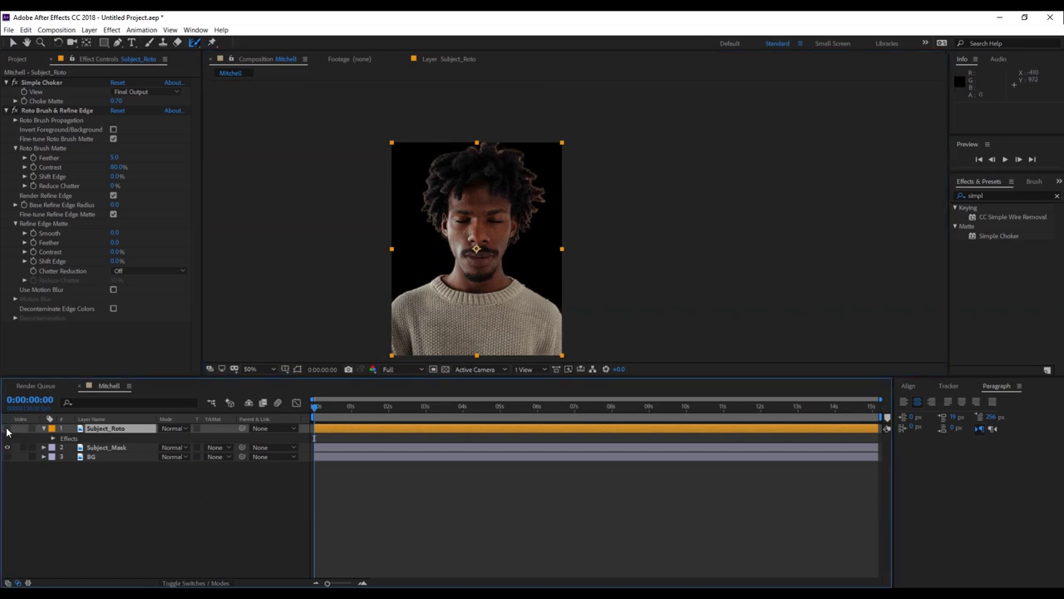
click(106, 449)
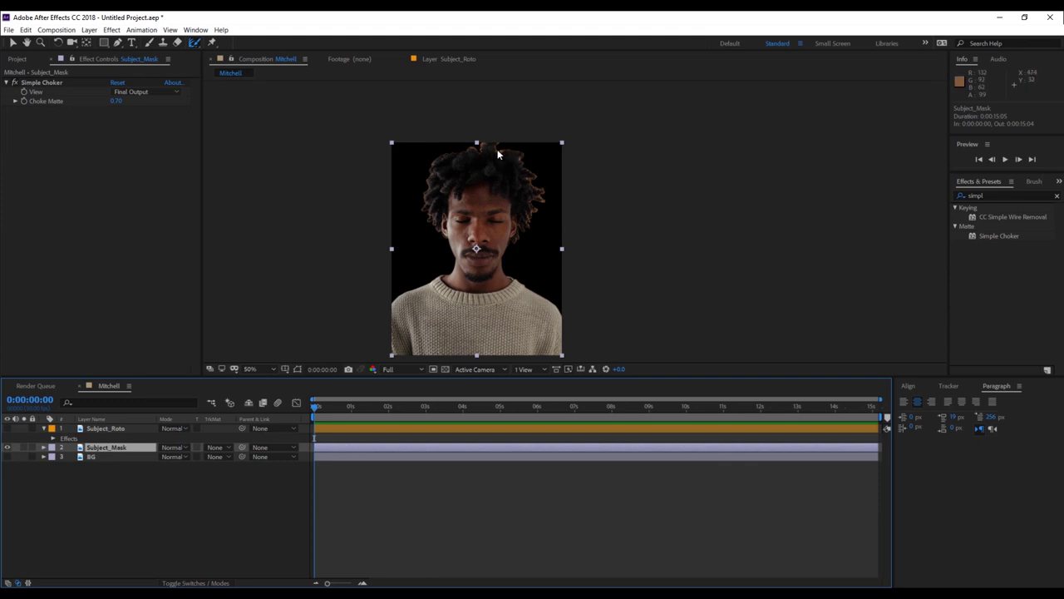
click(9, 449)
click(8, 428)
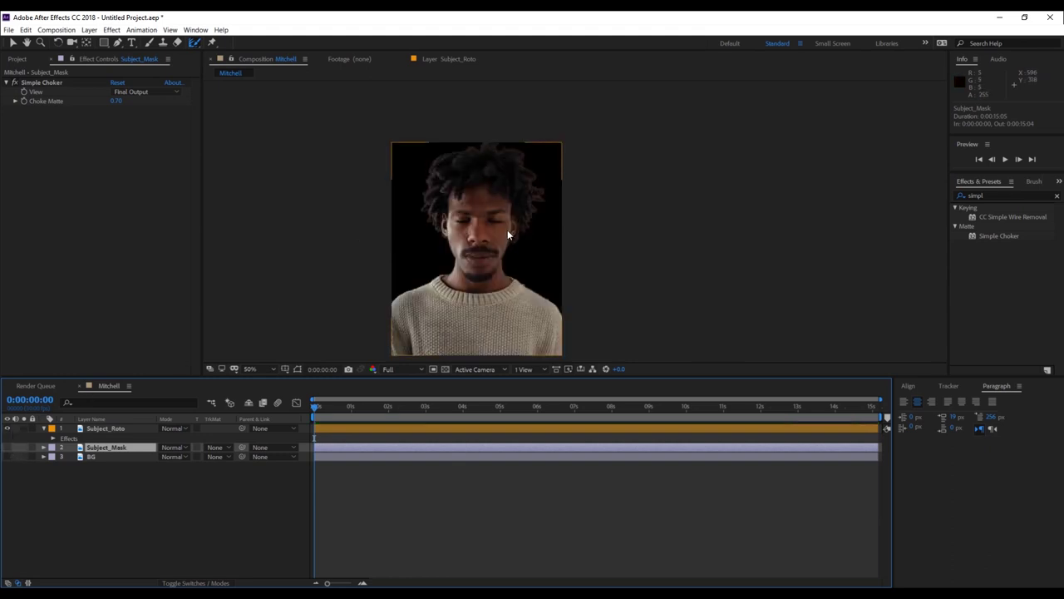
- Make the Subject_Mask layer visible and rename it Shirt
click(43, 429)
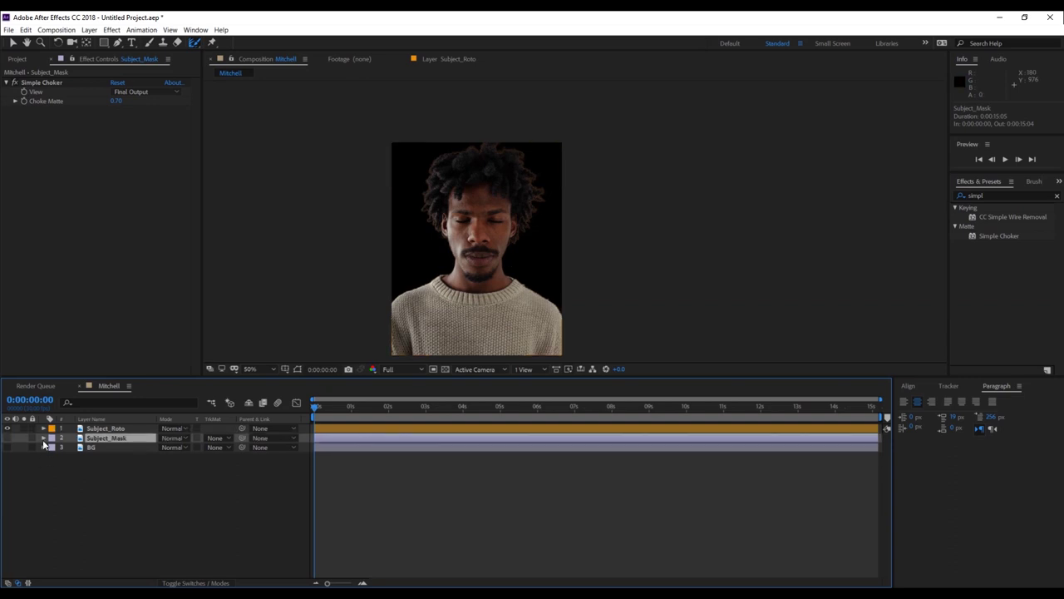
click(100, 439)
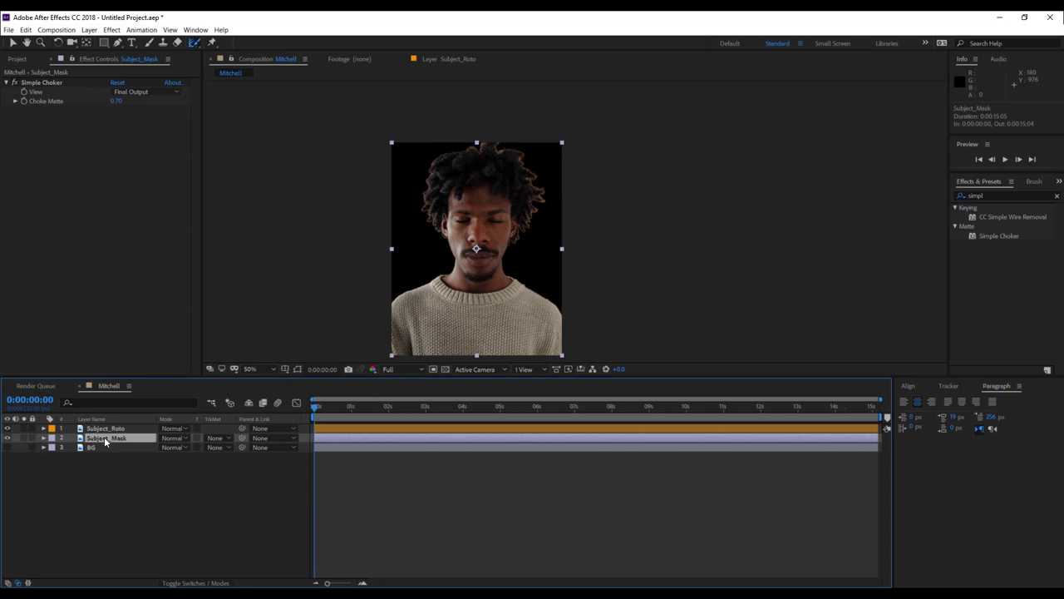
key(Return)
key(End)
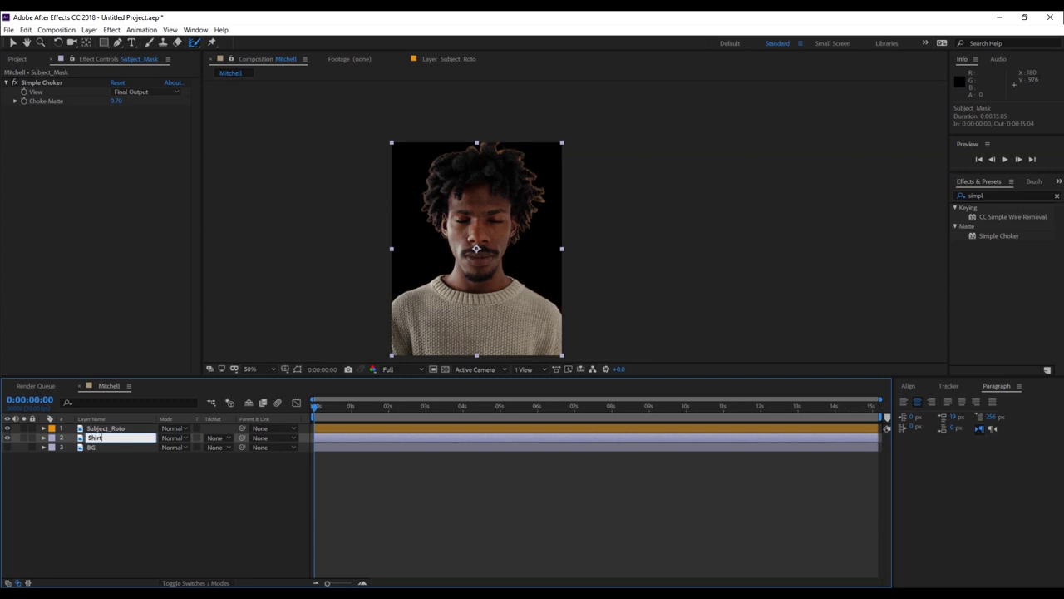
key(Return)
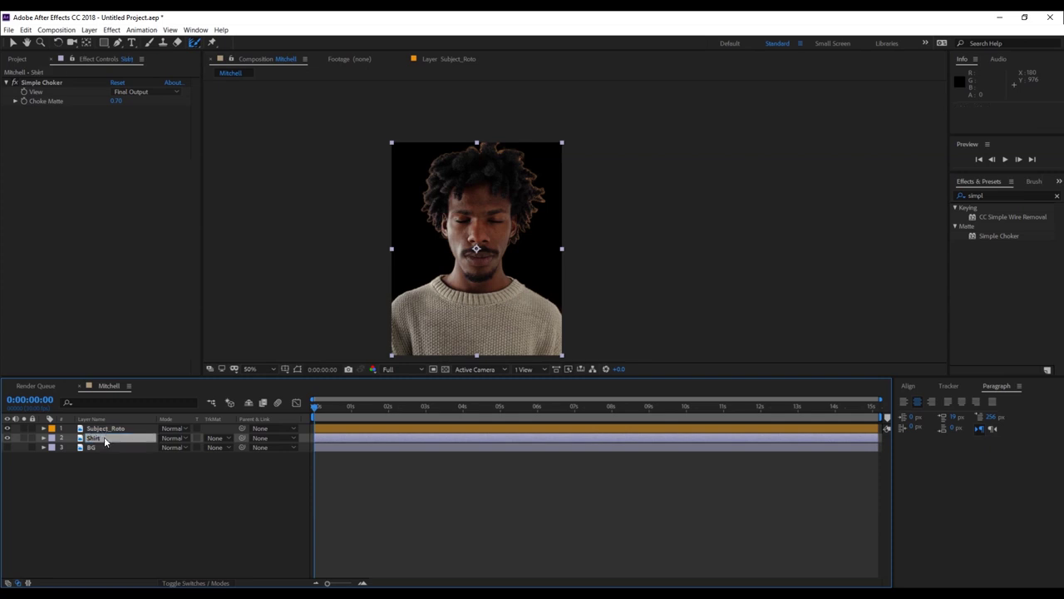
- Delete the existing Mask 1 from the Shirt layer
key(m)
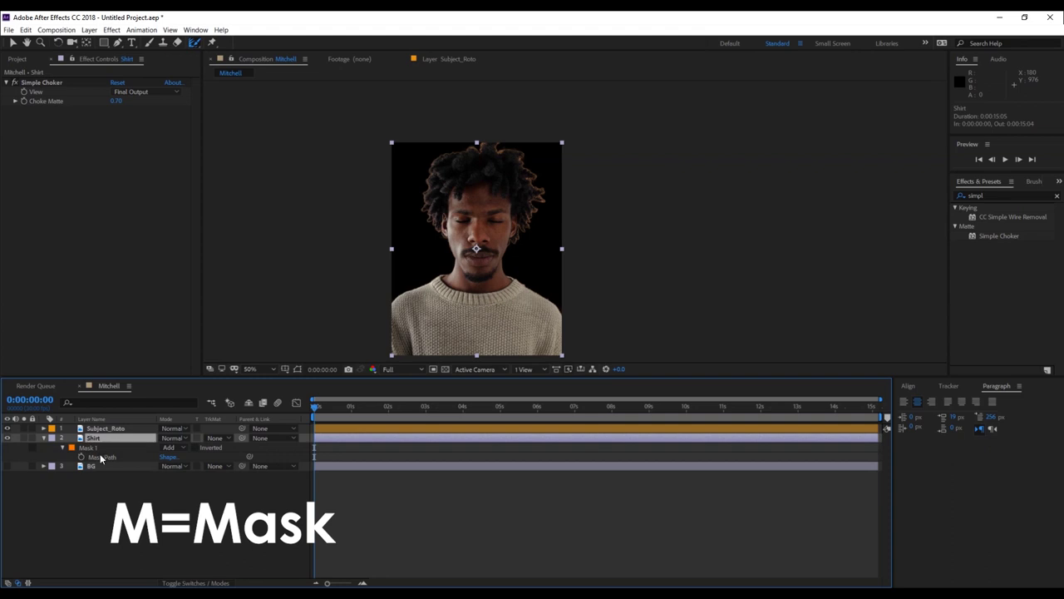
click(89, 447)
key(Delete)
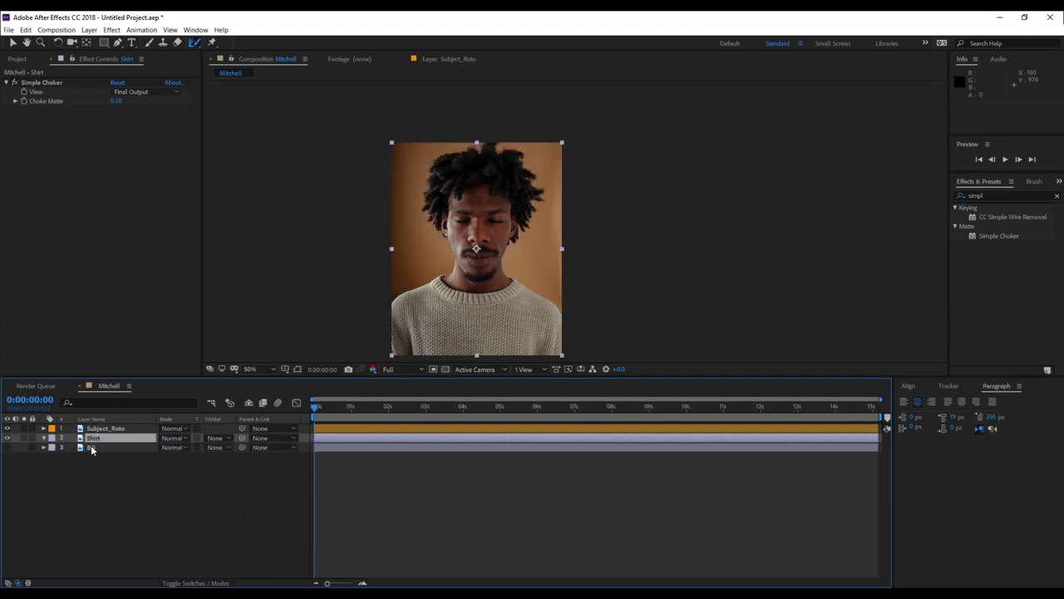
- Move the Shirt layer above Subject_Roto and give it the Cyan label colour
click(95, 429)
click(97, 437)
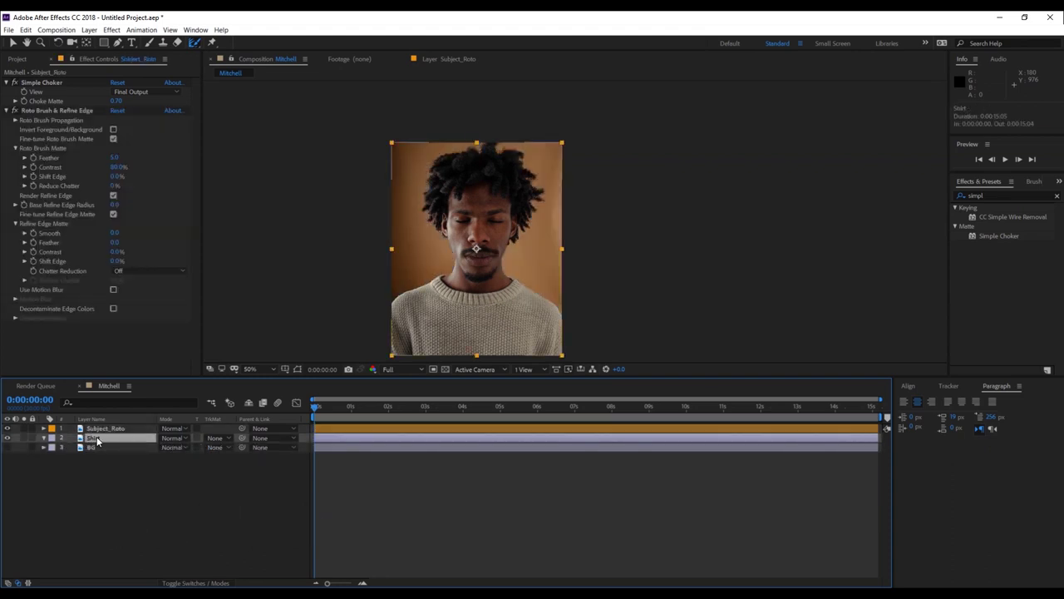
drag(98, 441, 105, 425)
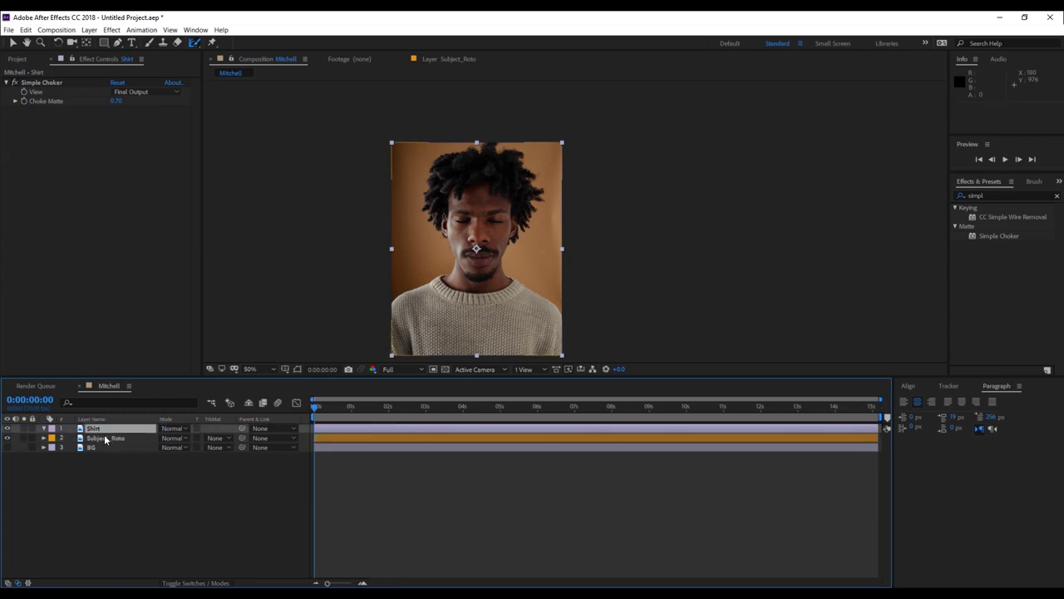
click(50, 428)
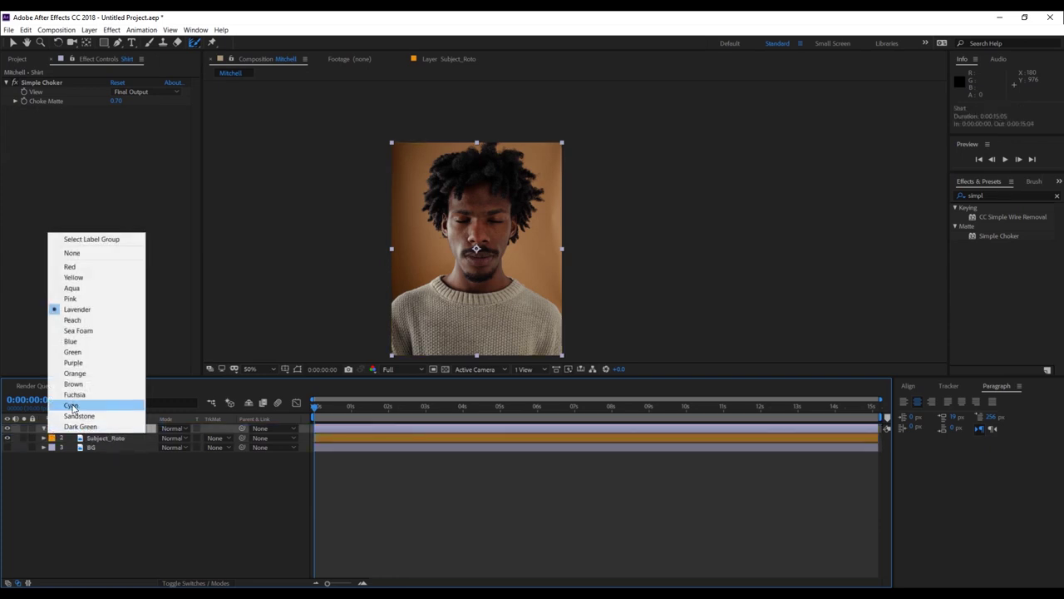
click(72, 406)
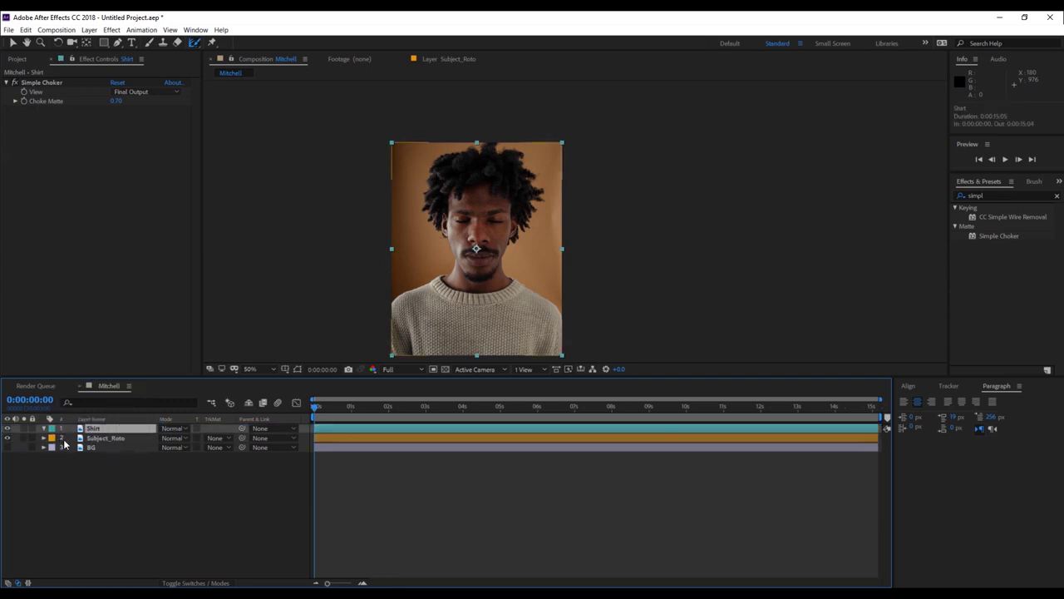
click(230, 497)
- Activate the Pen tool and magnify the composition to 400% around the sweater's shoulder on the photo's left side
key(period)
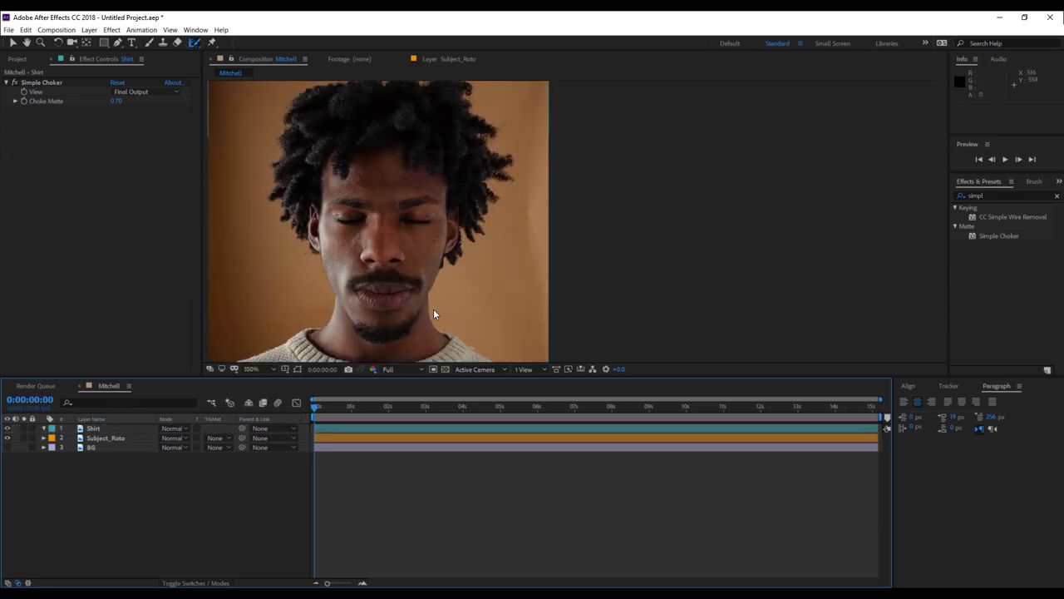
key(g)
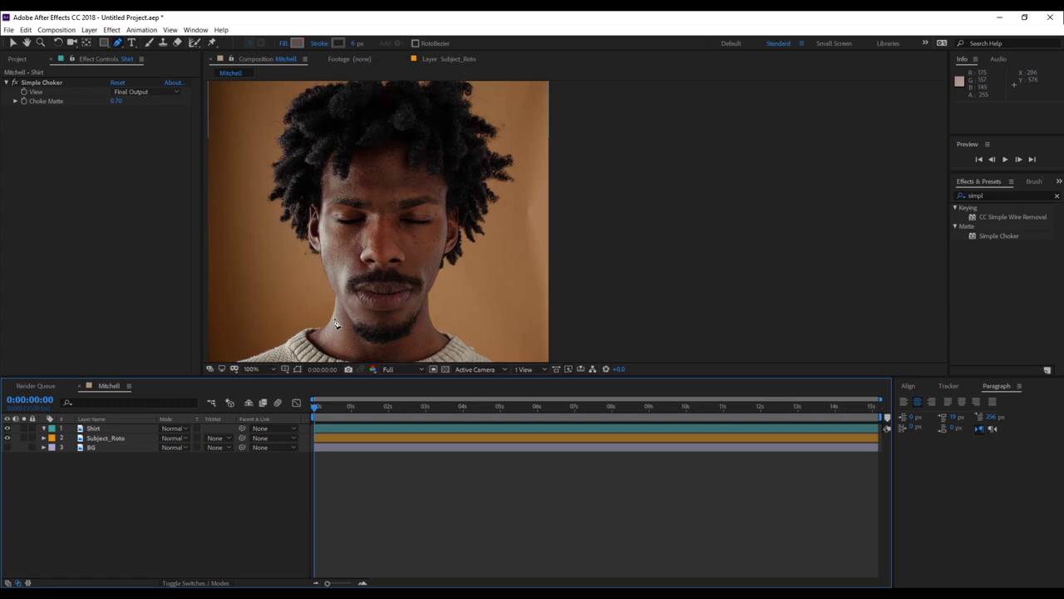
key(h)
drag(326, 316, 523, 164)
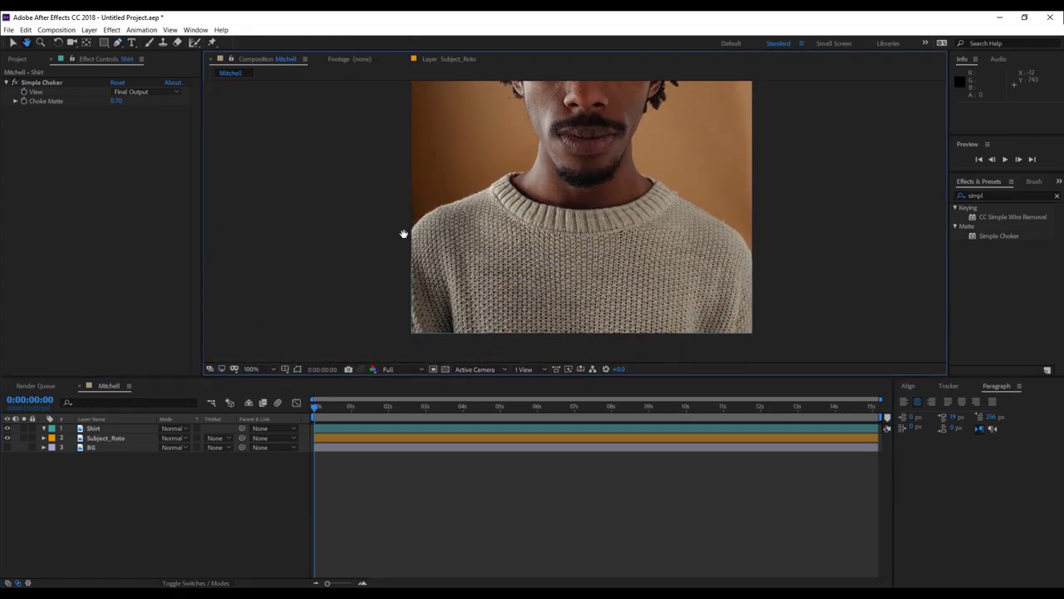
key(g)
key(period)
key(period)
key(comma)
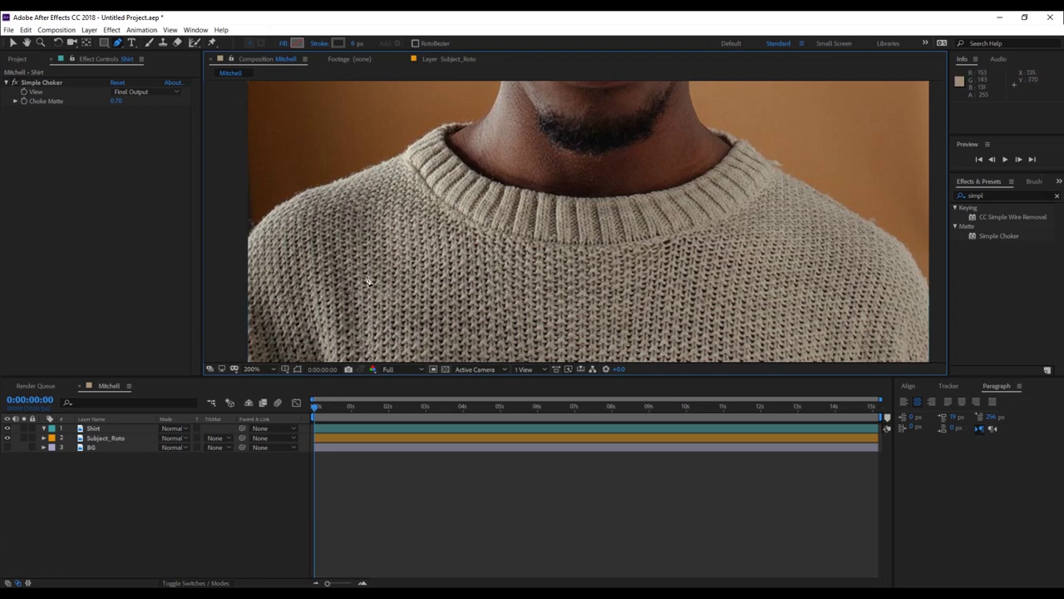
scroll(319, 284, up, 2)
key(g)
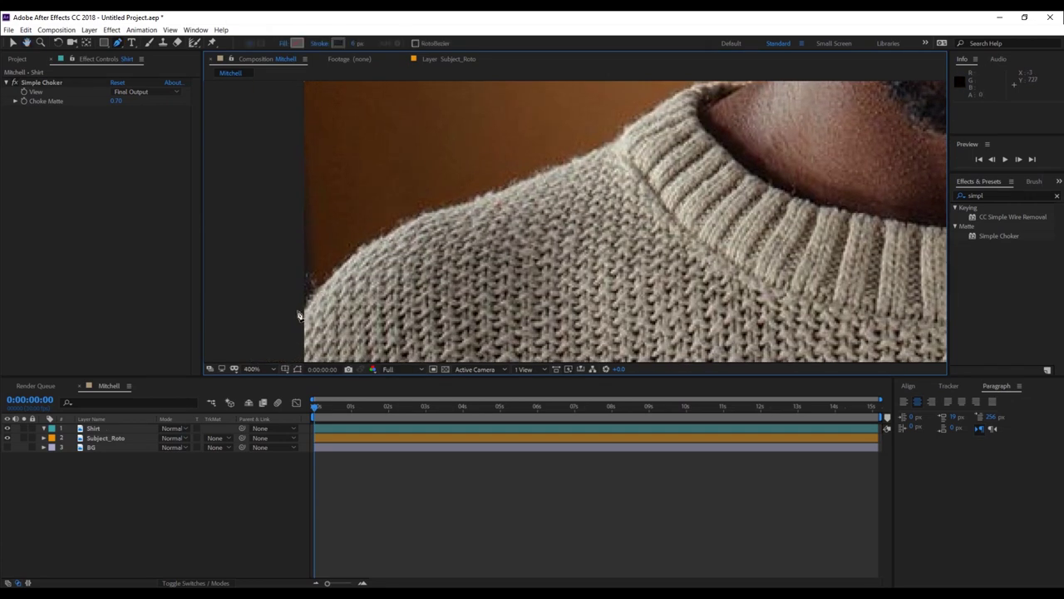
click(301, 316)
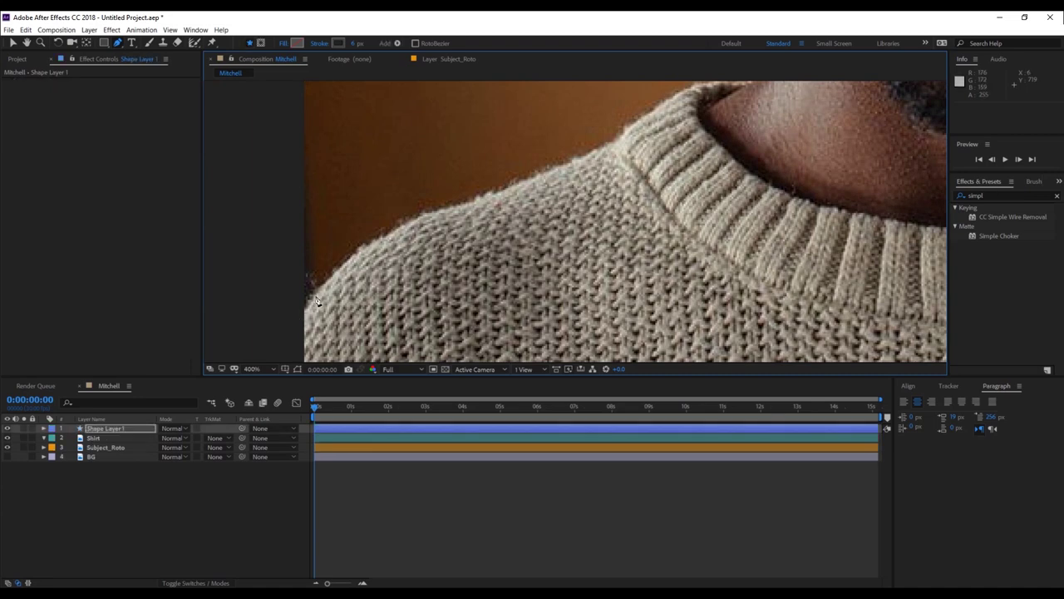
key(ctrl+z)
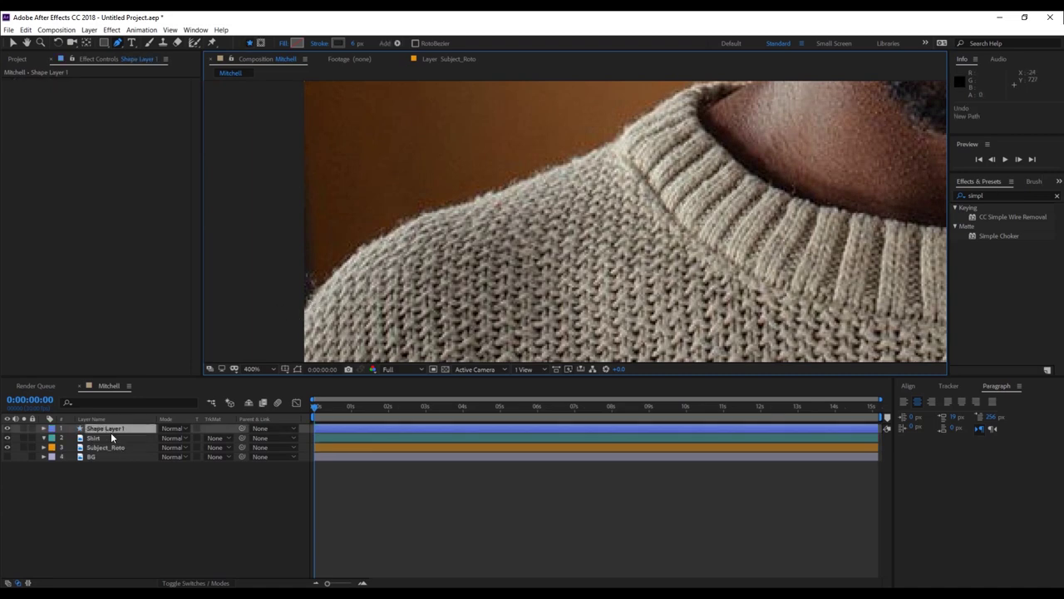
key(Delete)
- Start a Pen mask on the Shirt layer and trace the shoulder on the photo's left side up to the collar
click(104, 427)
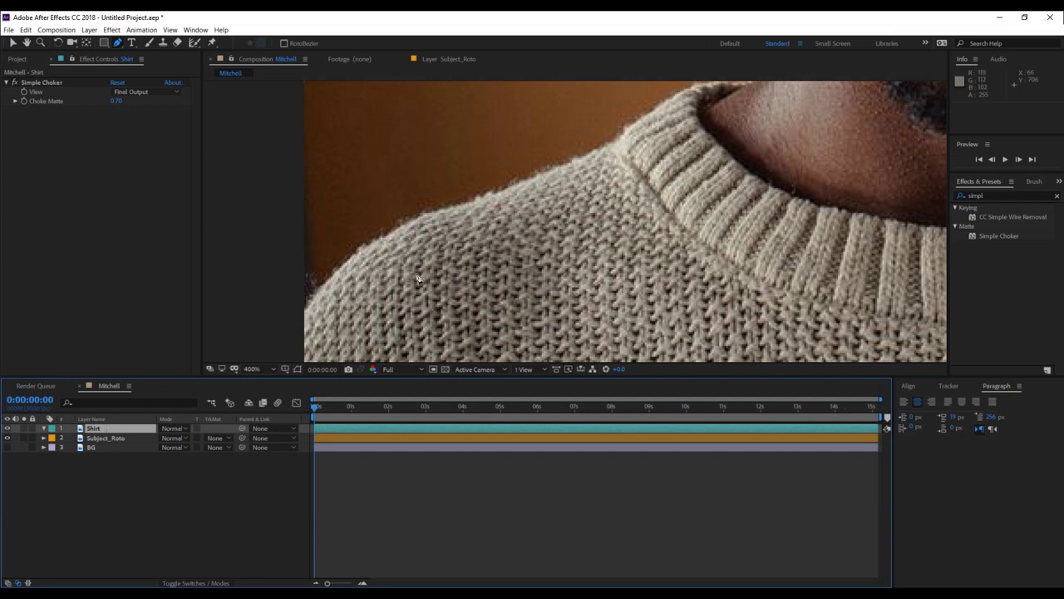
click(295, 319)
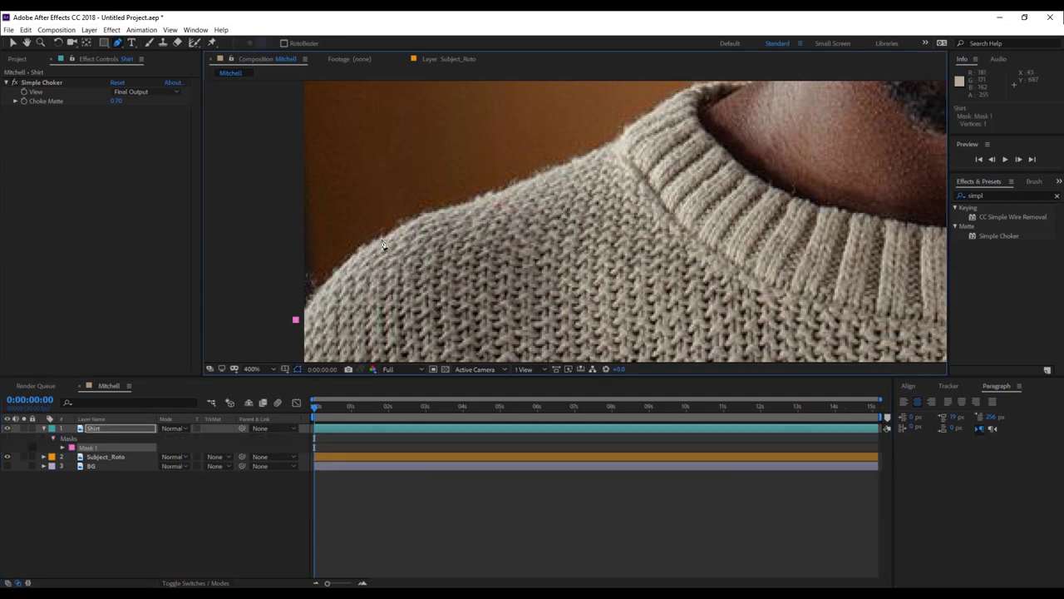
drag(423, 220, 491, 208)
click(451, 208)
click(573, 162)
click(638, 132)
click(666, 103)
- Continue the Shirt mask over the collar tip and down the inner neckline on the photo's left side
drag(666, 103, 569, 151)
click(594, 151)
click(617, 151)
click(576, 177)
click(570, 193)
click(576, 205)
click(590, 218)
click(825, 303)
- Trace the Shirt mask along the front neckline and up to the collar tip on the photo's right side
drag(865, 292, 516, 265)
click(625, 264)
click(703, 250)
click(744, 220)
click(768, 203)
click(789, 179)
click(786, 163)
click(765, 149)
click(743, 129)
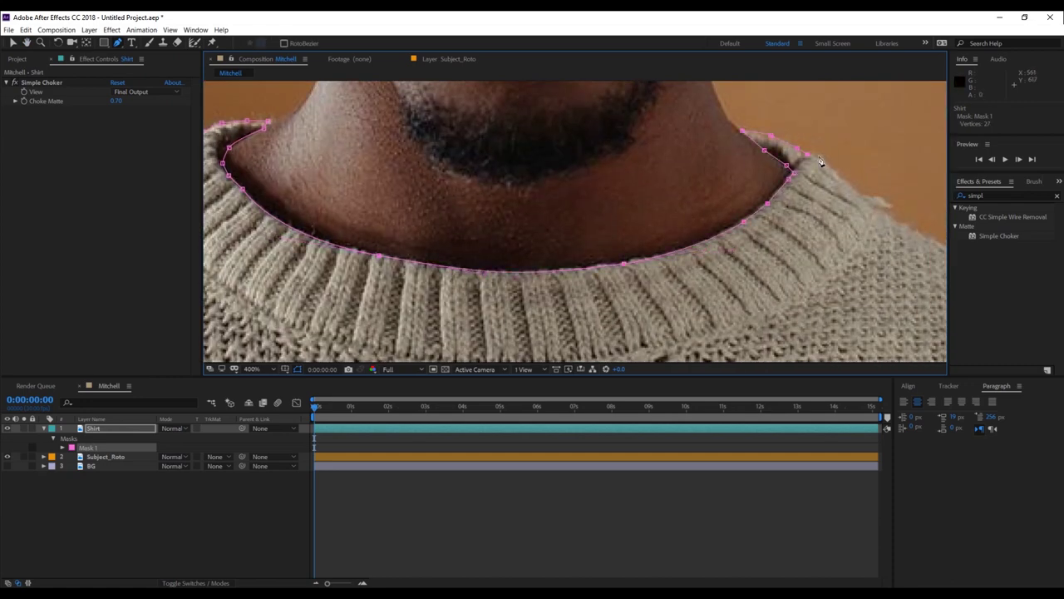
- Trace the outer collar and shoulder on the photo's right side, and close the Shirt mask around the sweater below the photo
click(815, 154)
click(834, 168)
drag(866, 201, 564, 160)
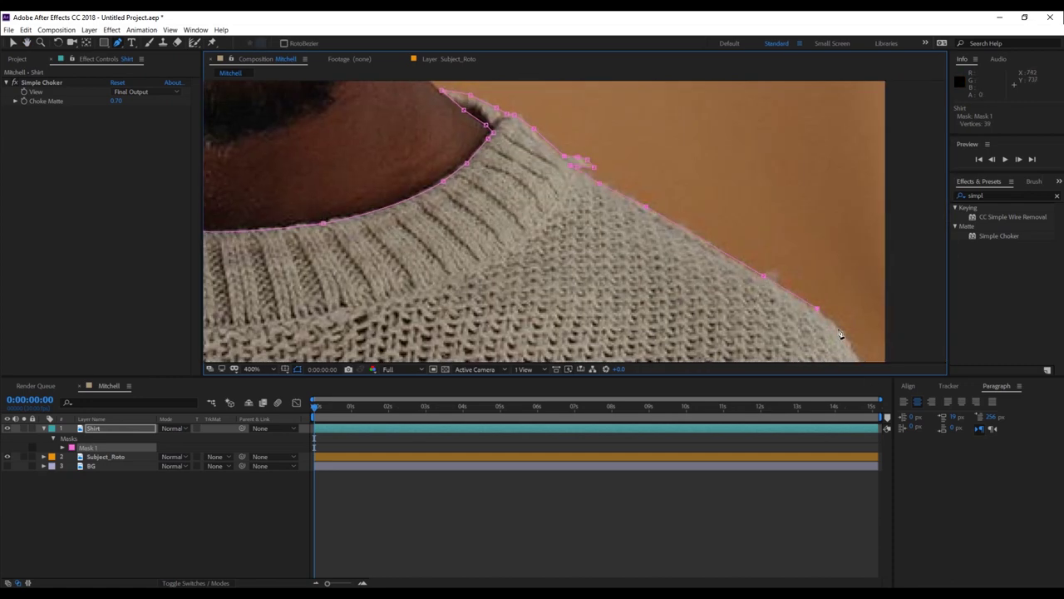
scroll(739, 333, down, 5)
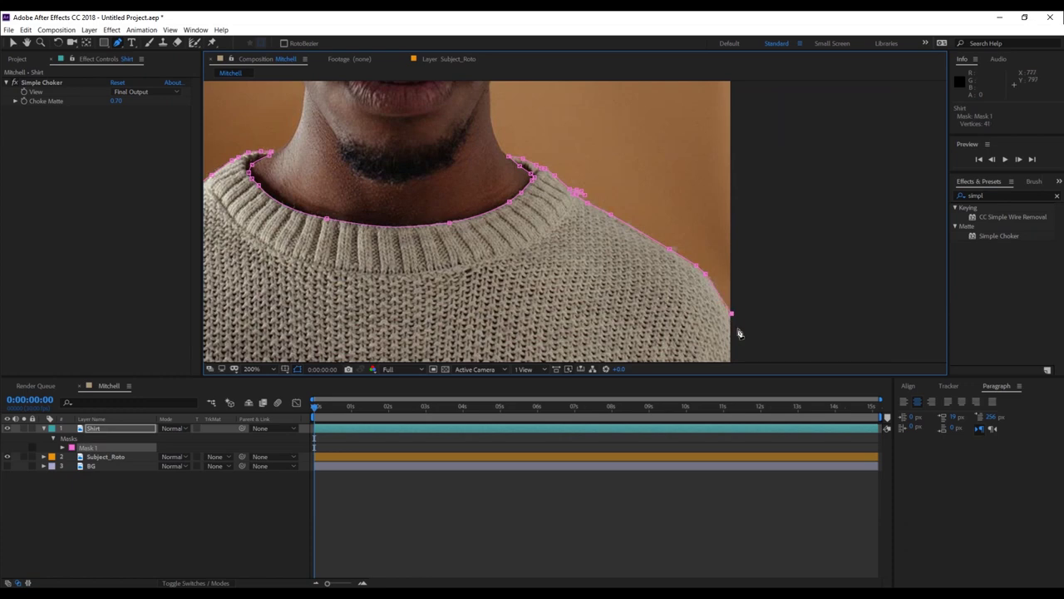
click(621, 305)
click(438, 295)
click(442, 235)
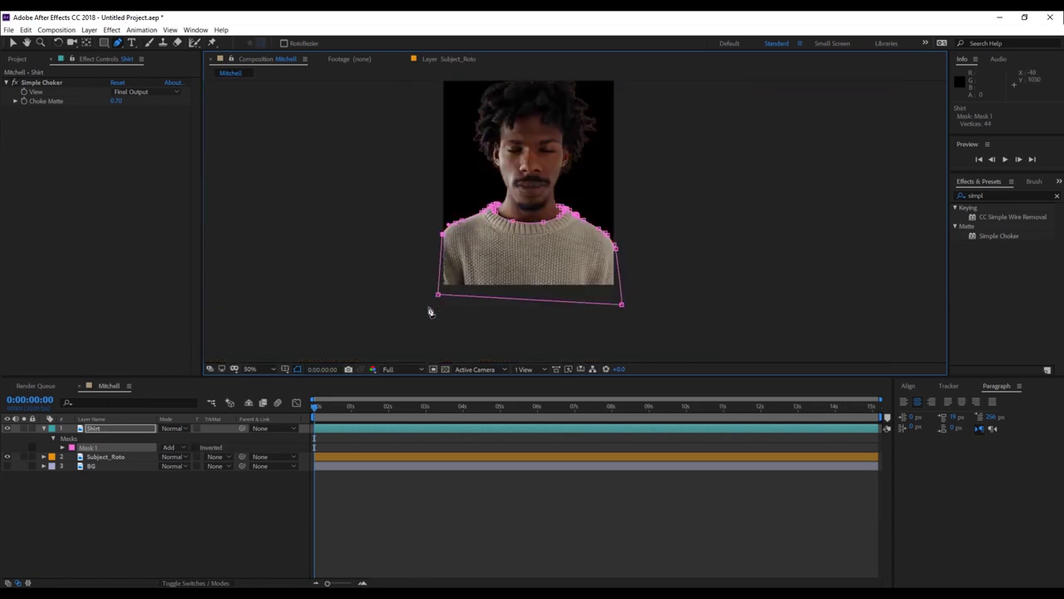
- Solo the Shirt layer with mask outlines hidden to inspect the sweater cutout, then turn solo off and select the layer
click(43, 429)
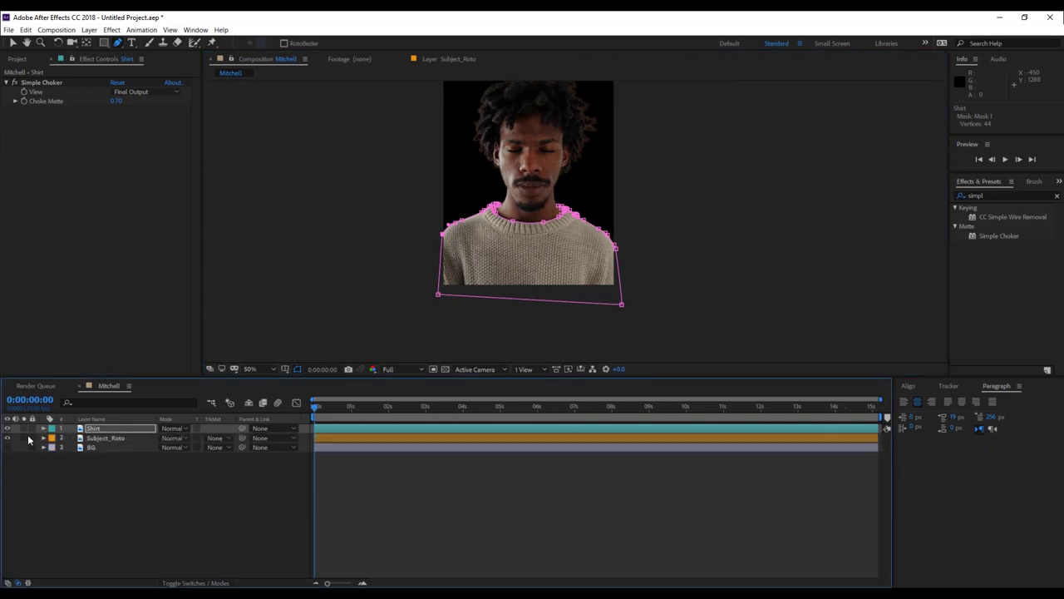
click(24, 428)
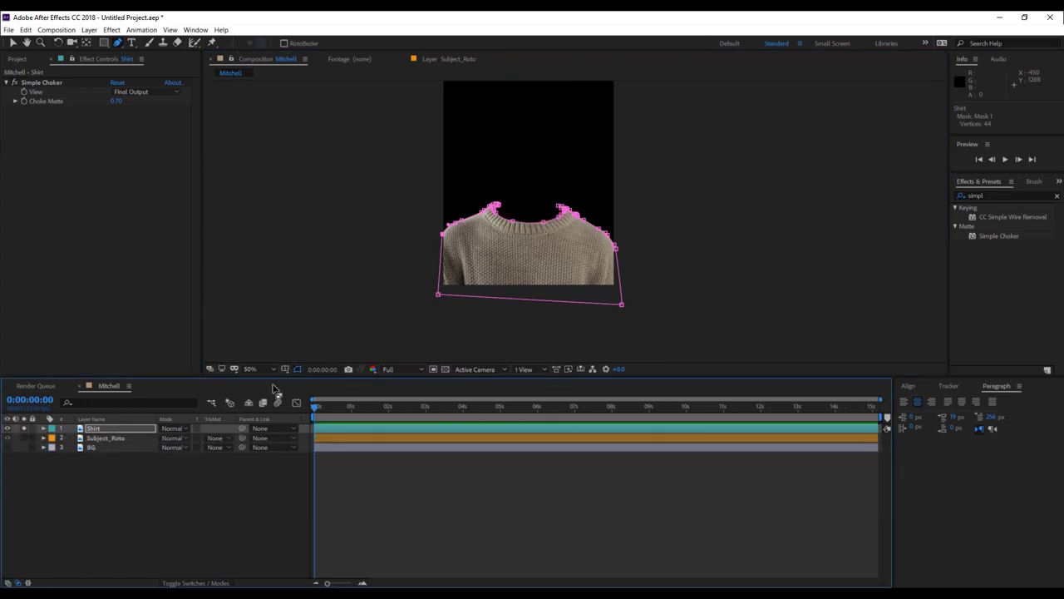
click(298, 369)
key(period)
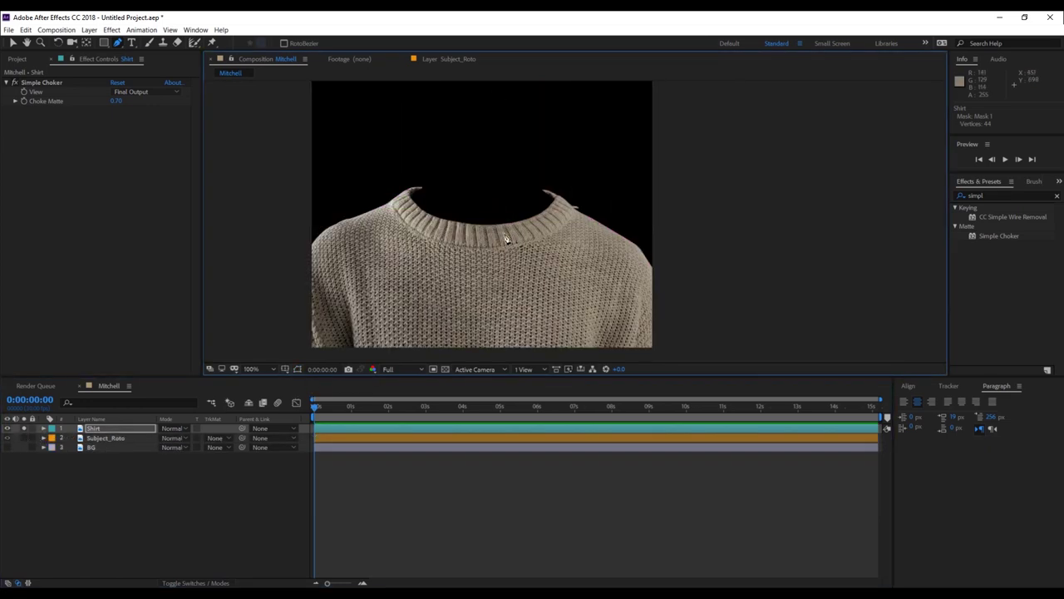
click(24, 439)
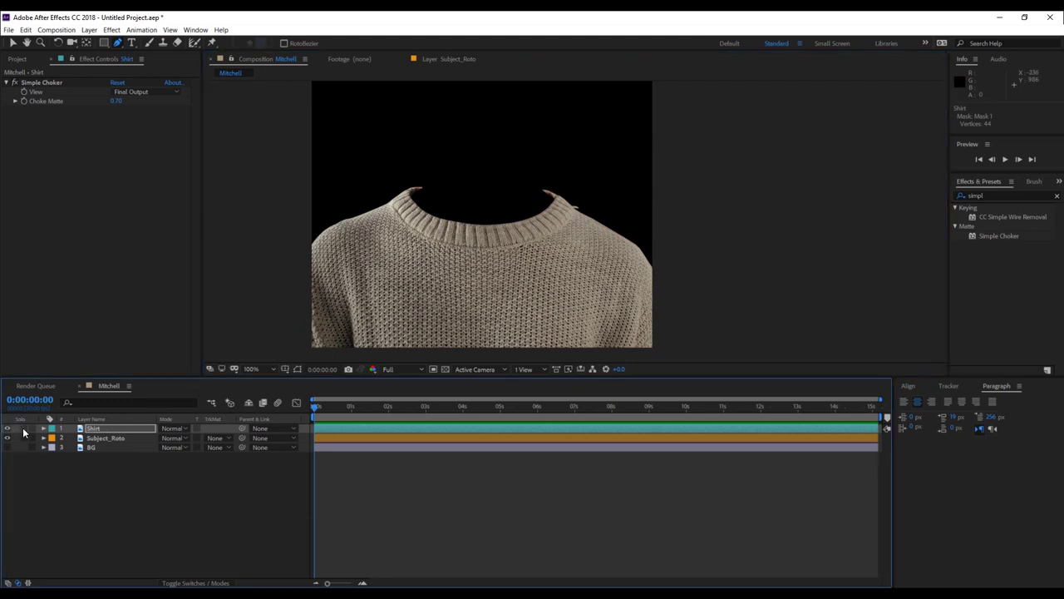
click(24, 439)
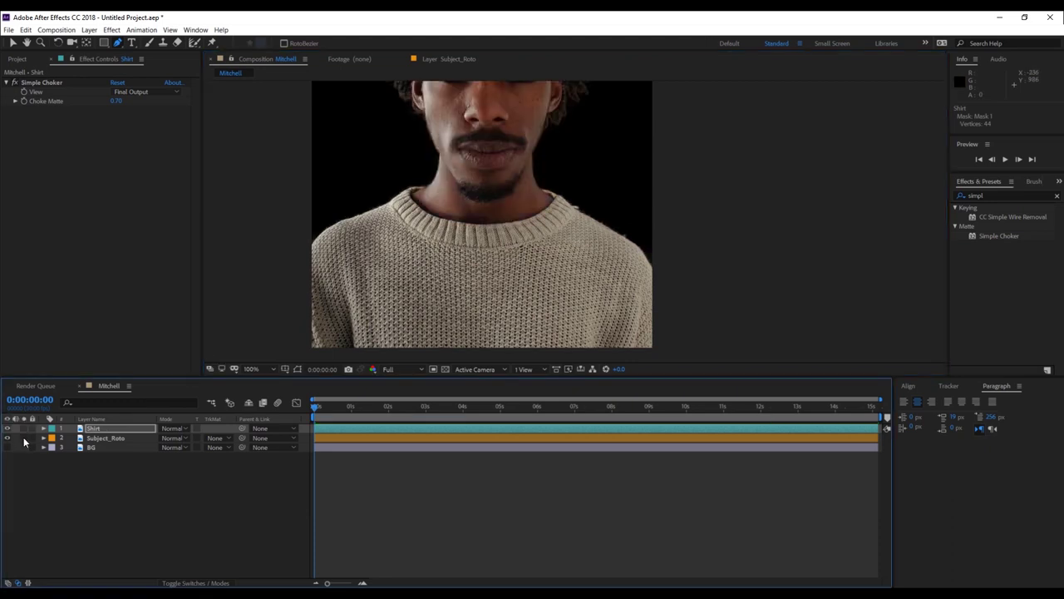
click(135, 427)
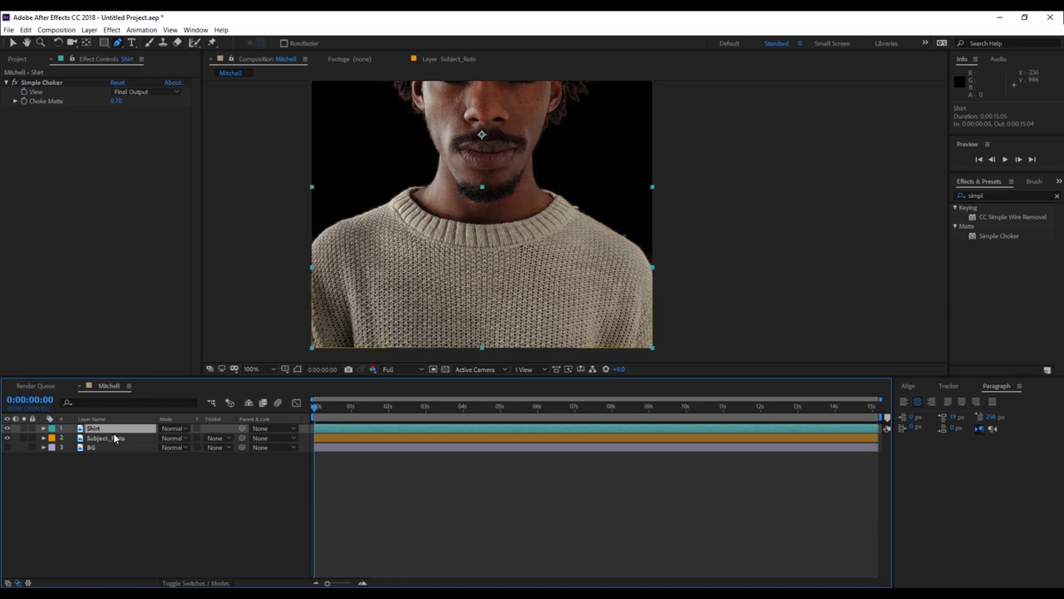
- Rename the Shirt layer as Shirt_noise and return to the Selection tool
key(Return)
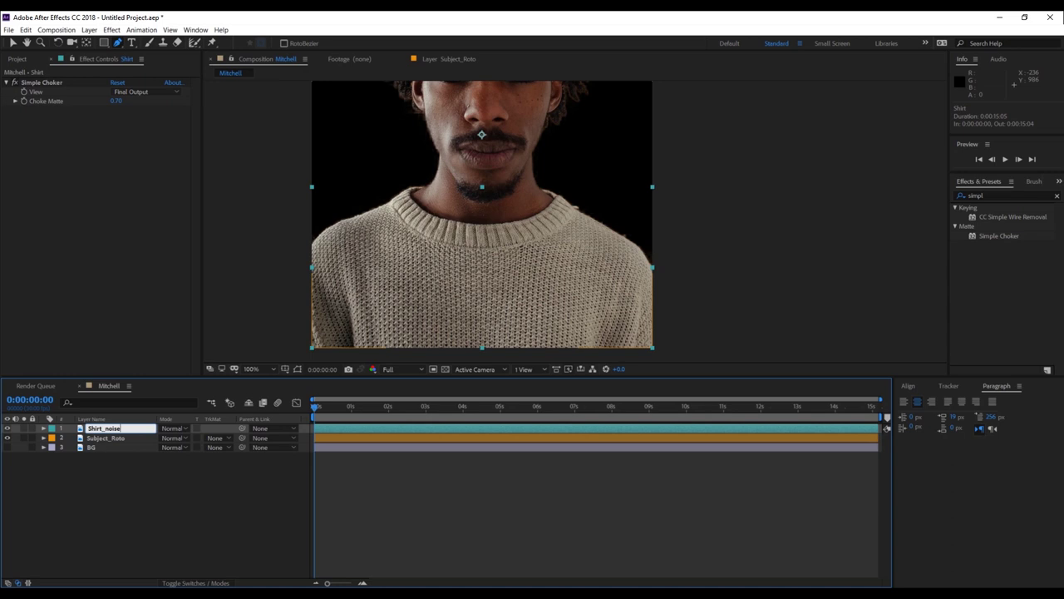
key(Return)
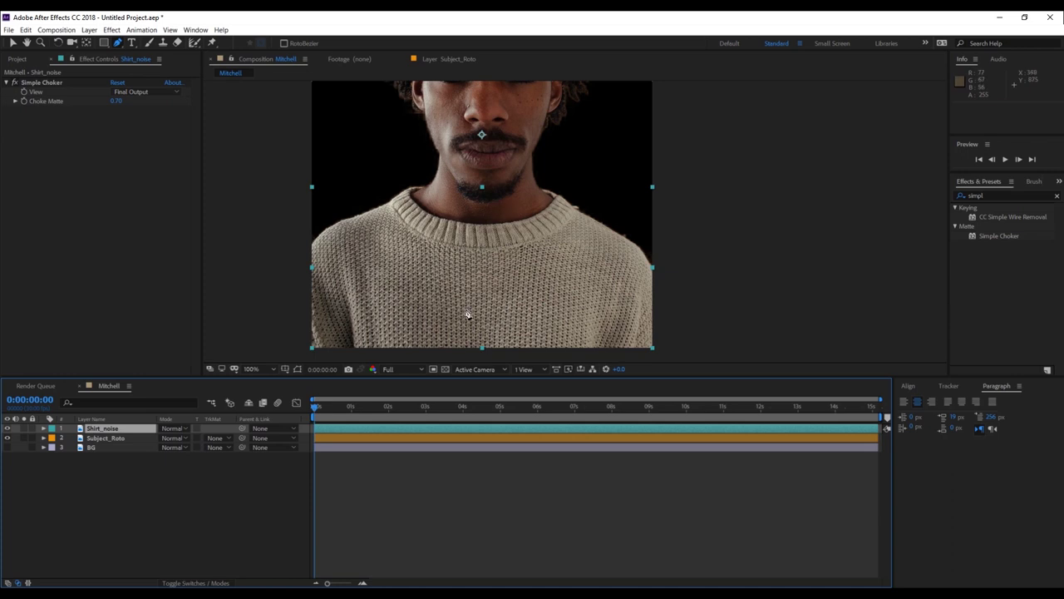
key(v)
- Search the effects for "fracta" and apply Fractal Noise to the Shirt_noise layer
click(107, 429)
click(989, 203)
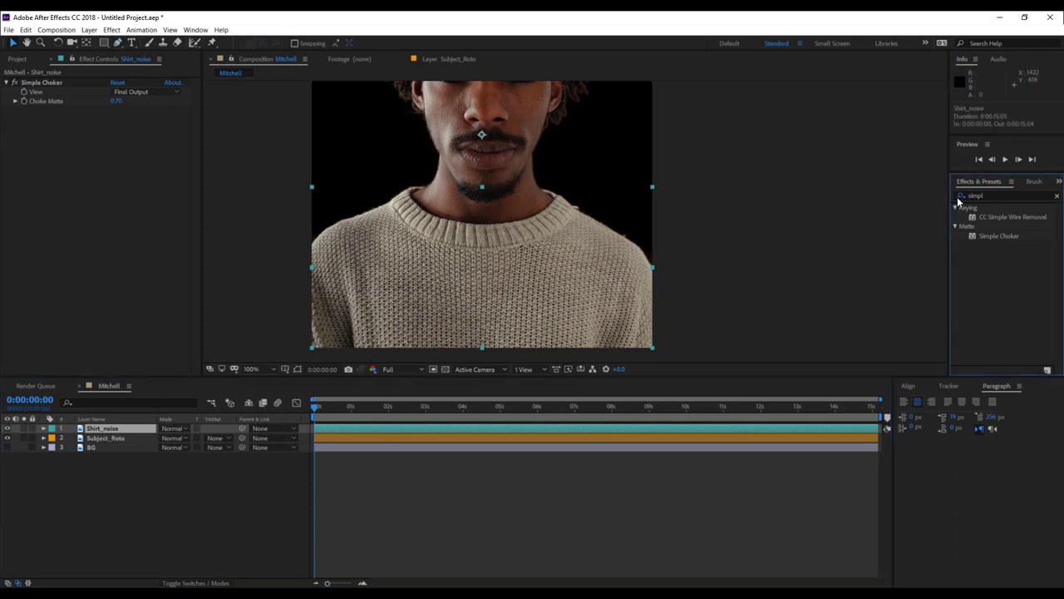
click(988, 194)
text(fracta)
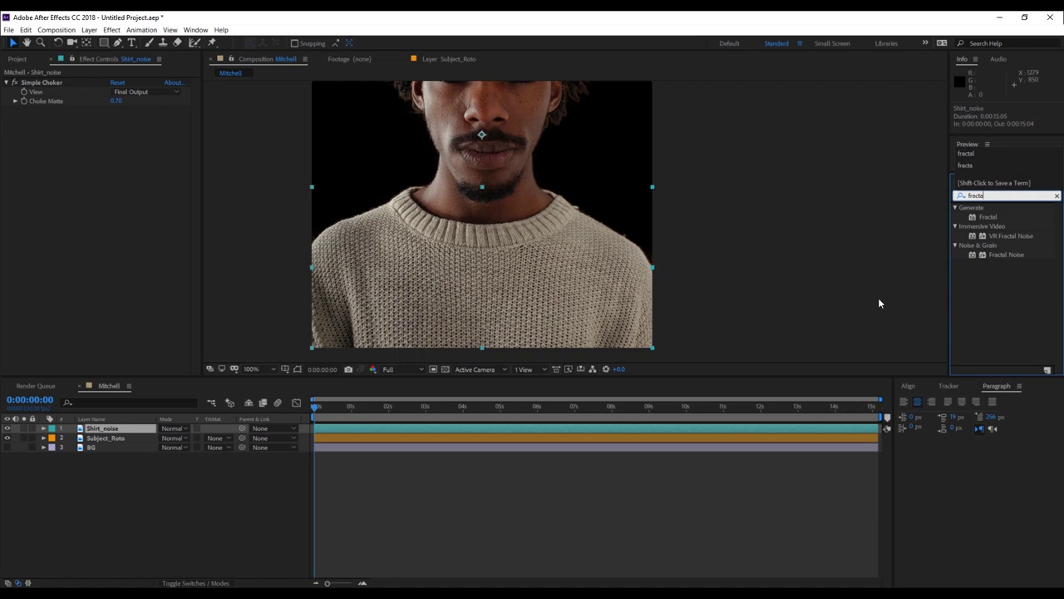
click(1002, 256)
drag(1003, 254, 111, 426)
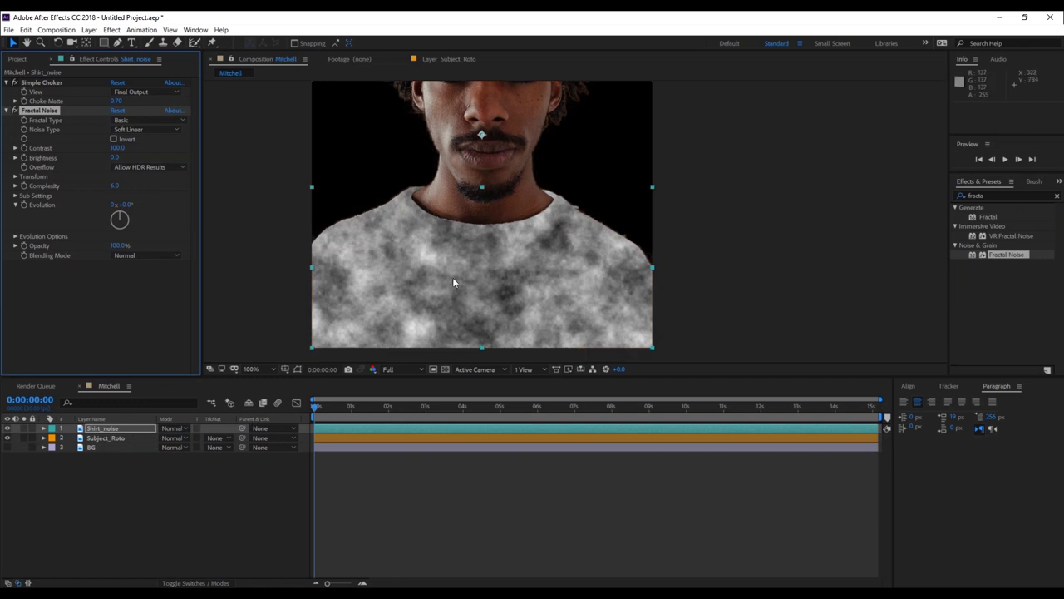
- Switch Fractal Noise off to view the plain sweater, look through the Noise & Grain effects, and switch it back on
click(14, 111)
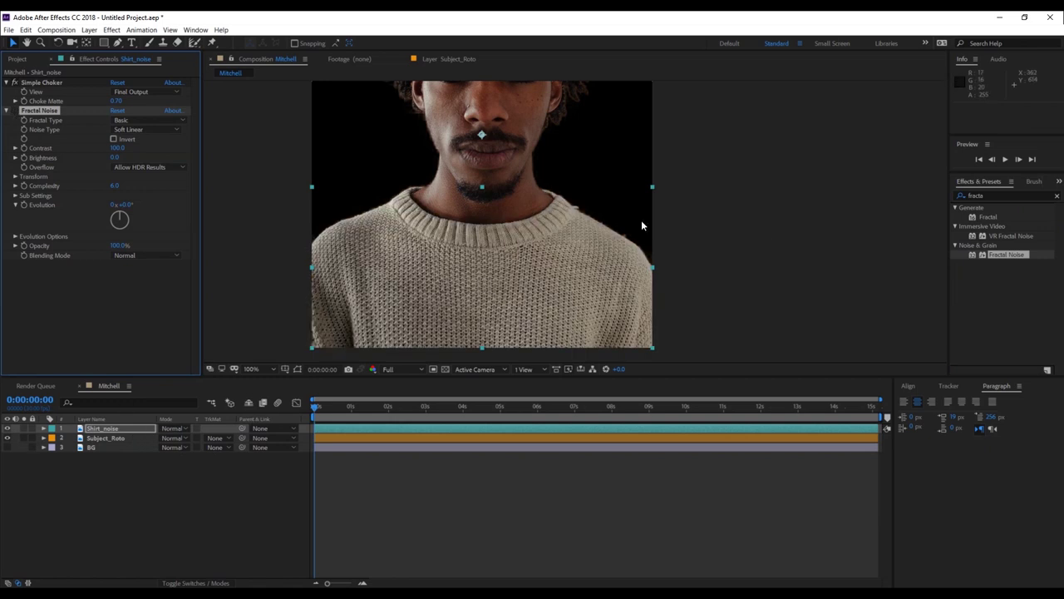
click(996, 194)
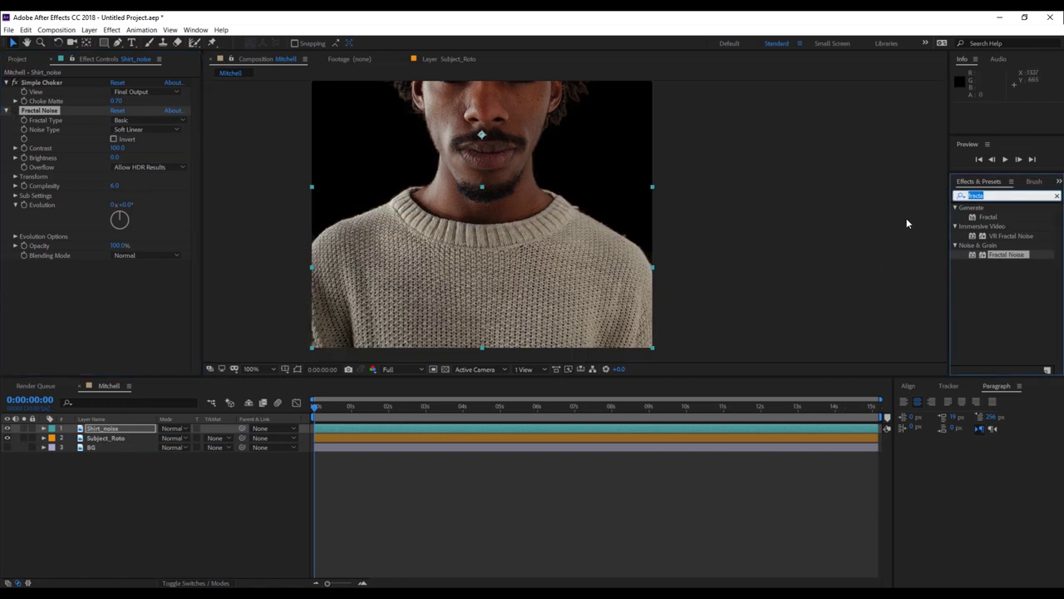
key(BackSpace)
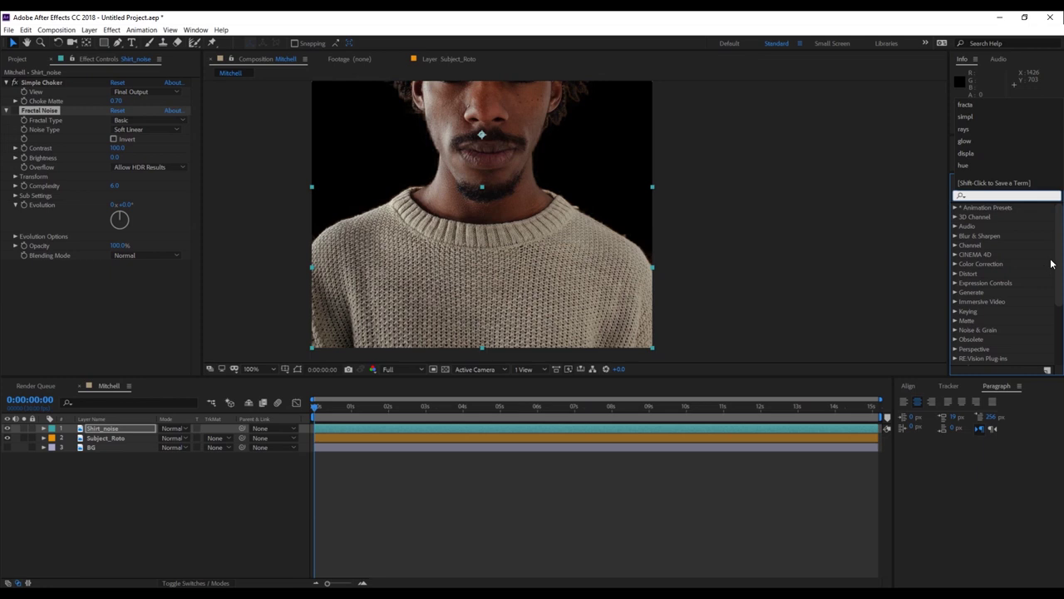
click(108, 428)
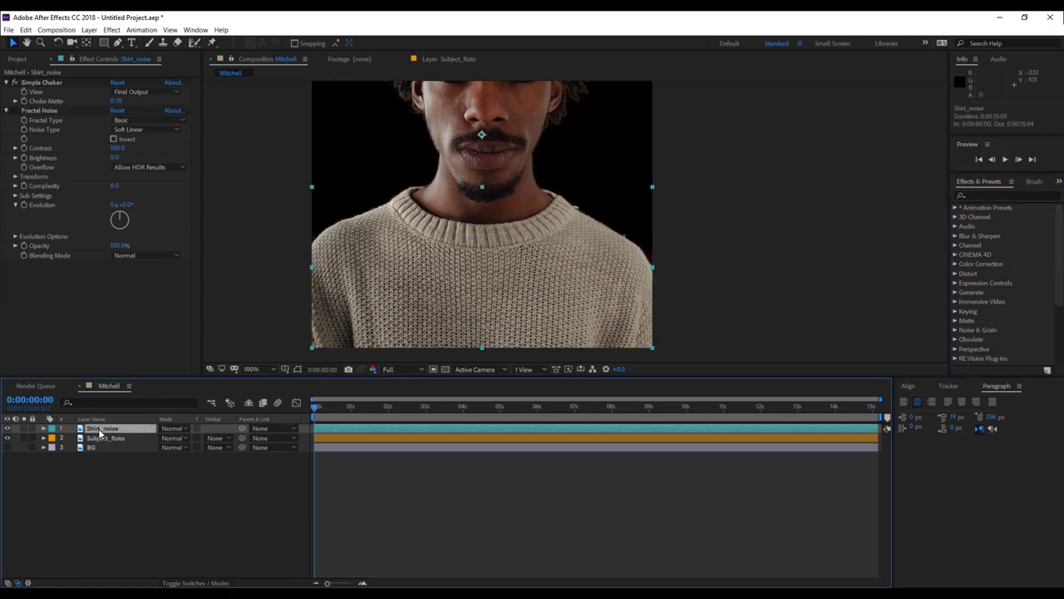
click(112, 30)
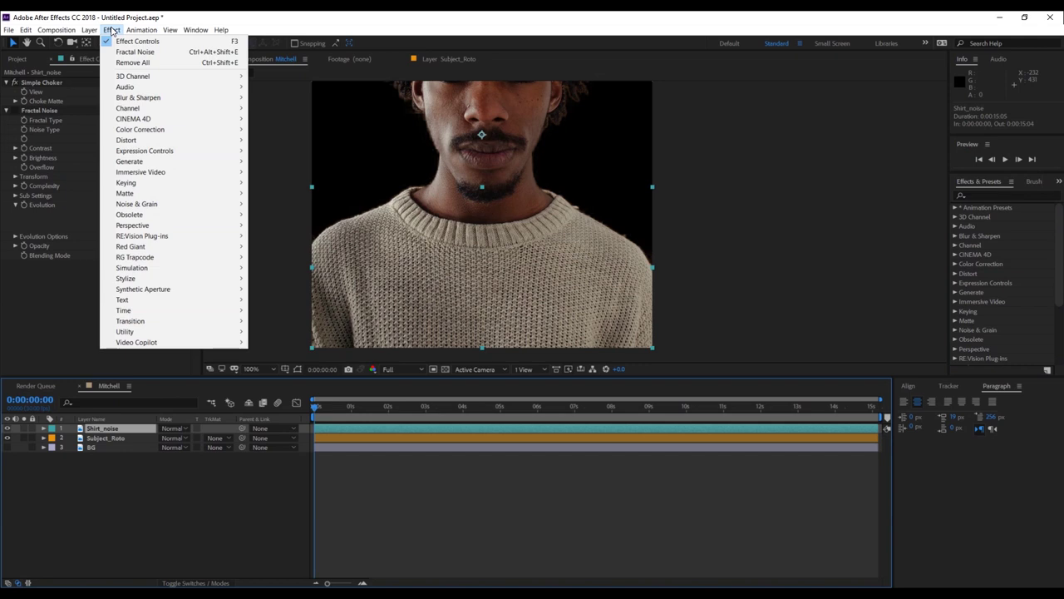
mouse_move(141, 208)
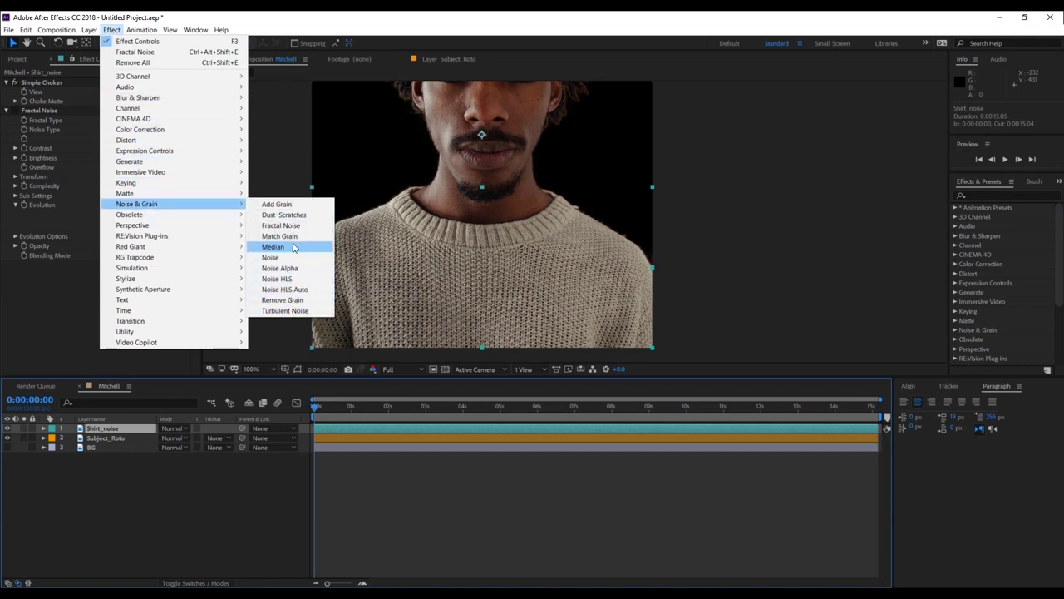
click(212, 495)
click(12, 113)
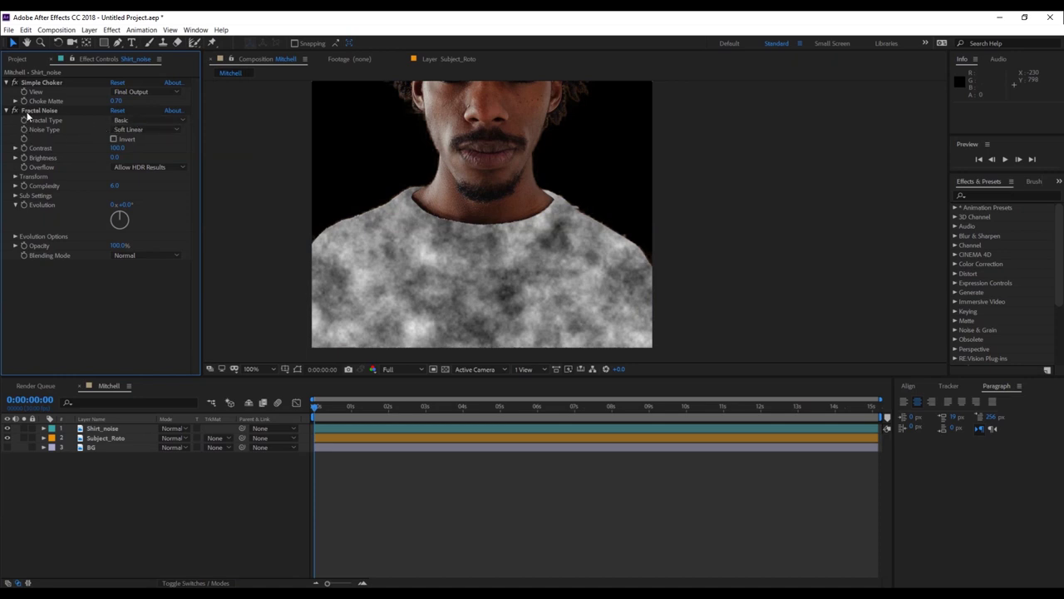
- Try the Turbulent Smooth, Turbulent Basic, Turbulent Sharp, Dynamic and Dynamic Progressive fractal types on the shirt noise
click(130, 131)
click(130, 120)
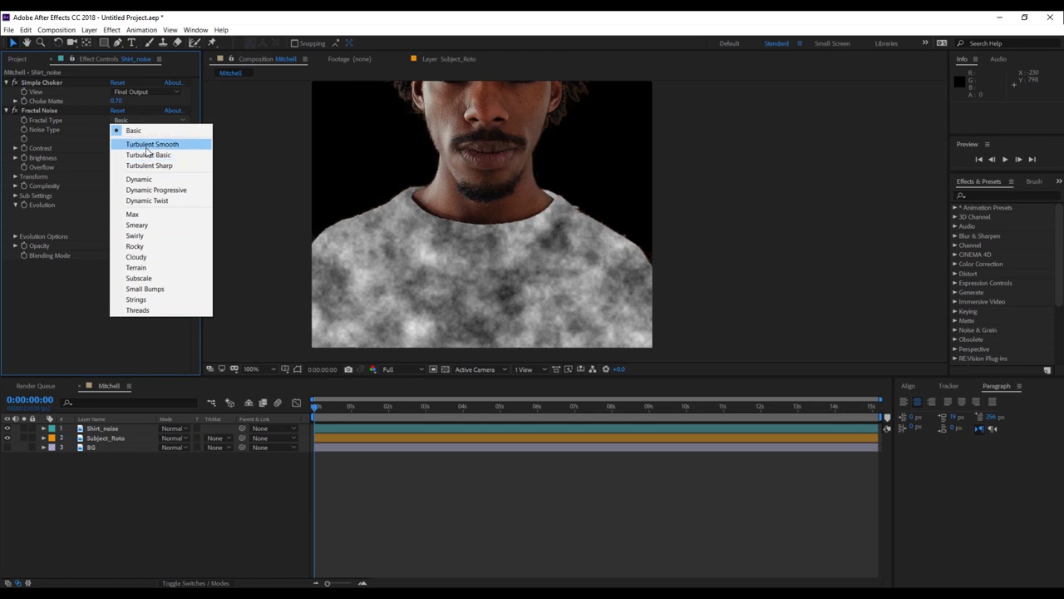
click(150, 144)
click(148, 121)
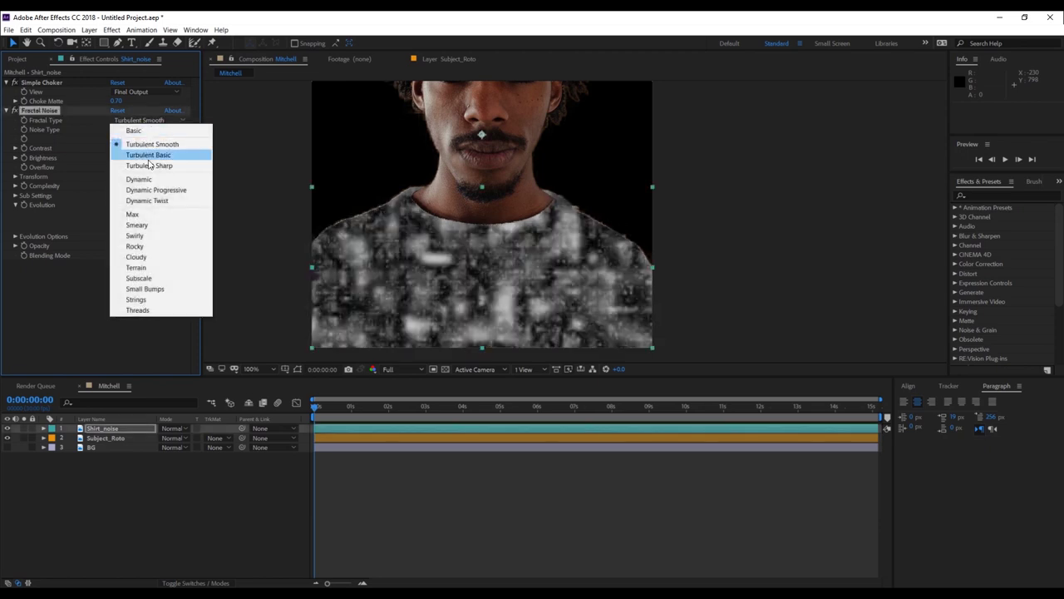
click(148, 153)
click(147, 118)
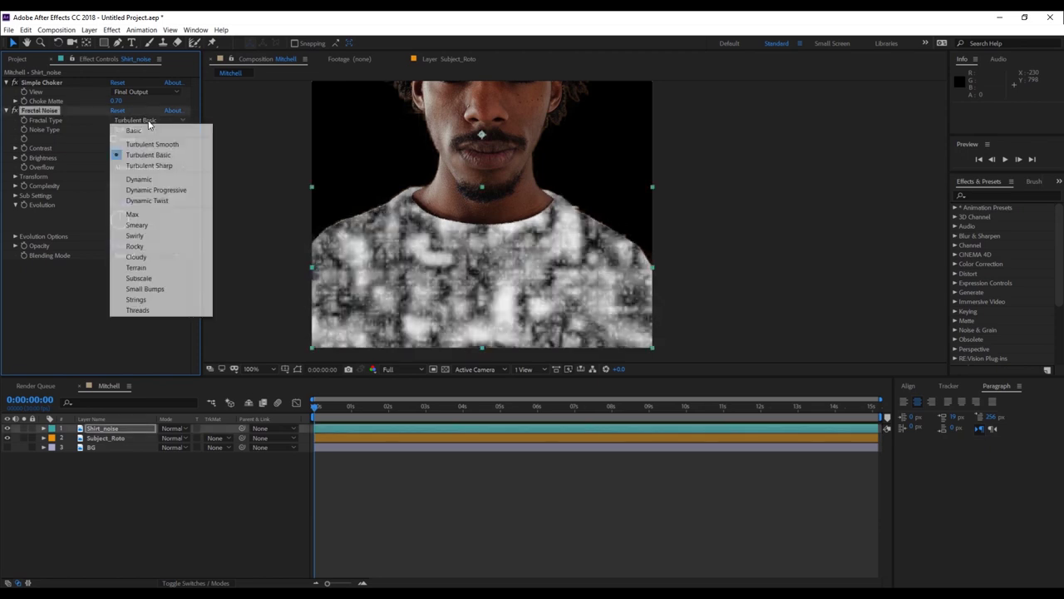
click(146, 167)
click(139, 121)
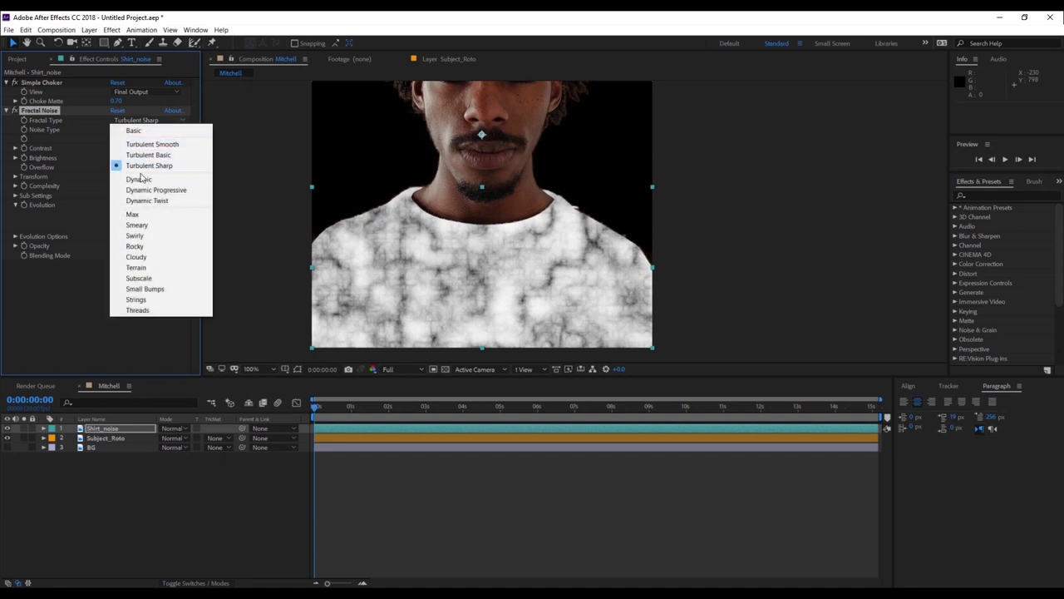
click(138, 179)
click(138, 122)
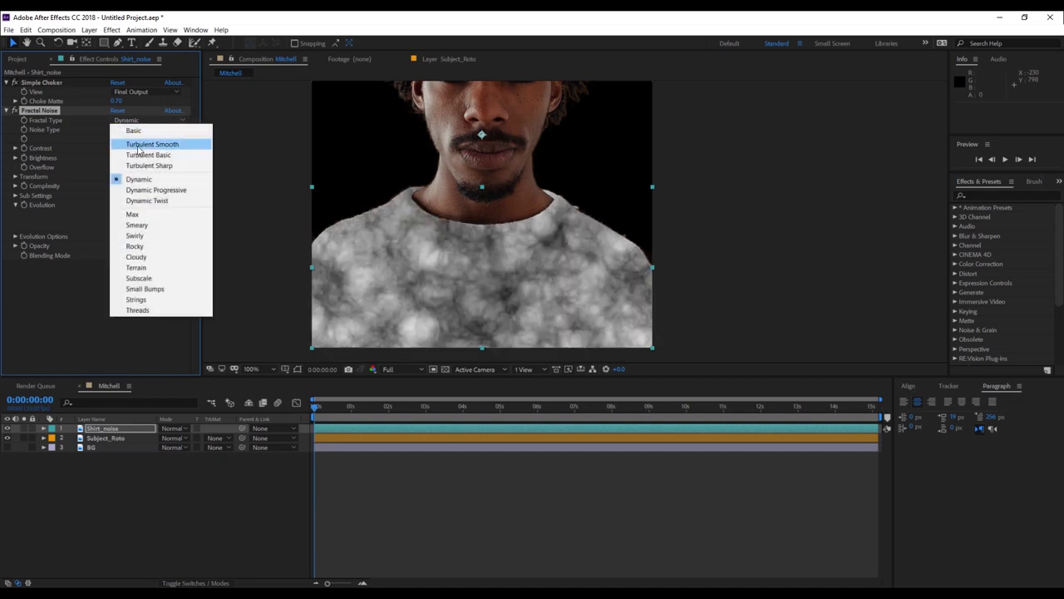
click(155, 189)
- Try the Max, Rocky, Subscale, Small Bumps and Strings fractal types on the shirt noise
click(143, 122)
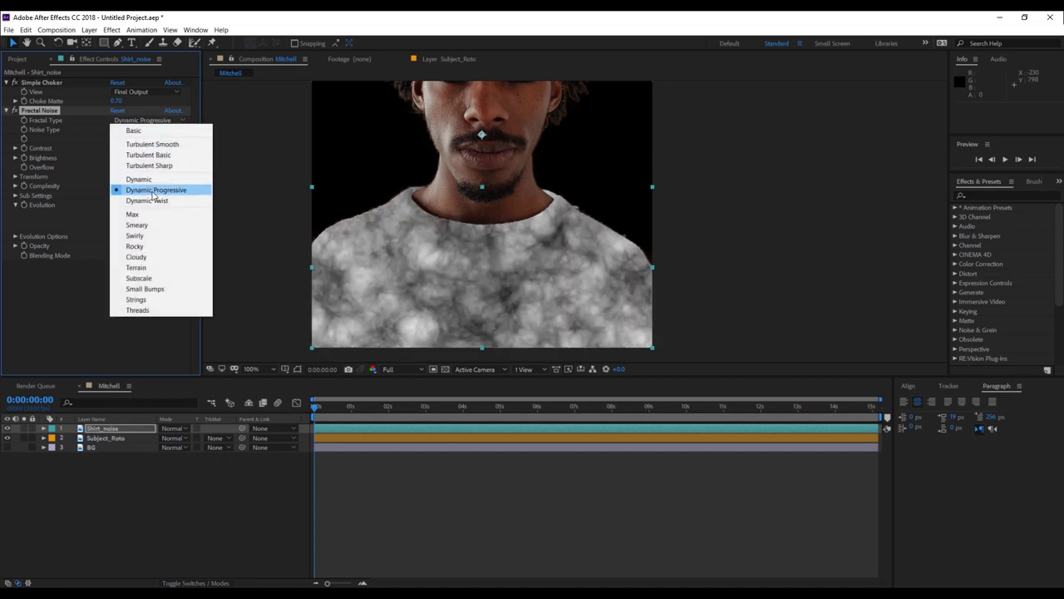
click(148, 214)
click(143, 120)
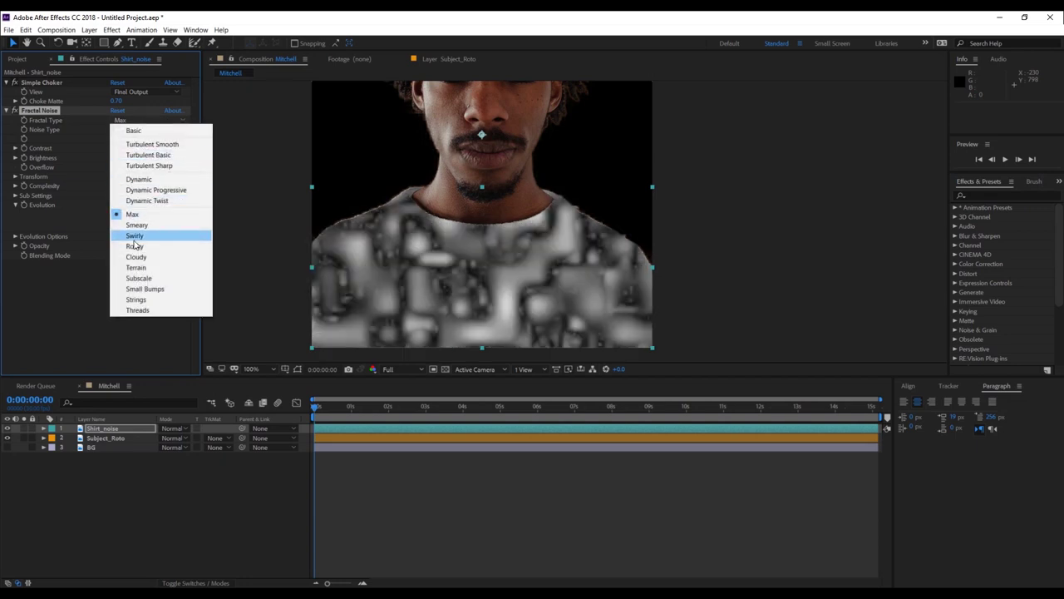
click(133, 228)
click(138, 120)
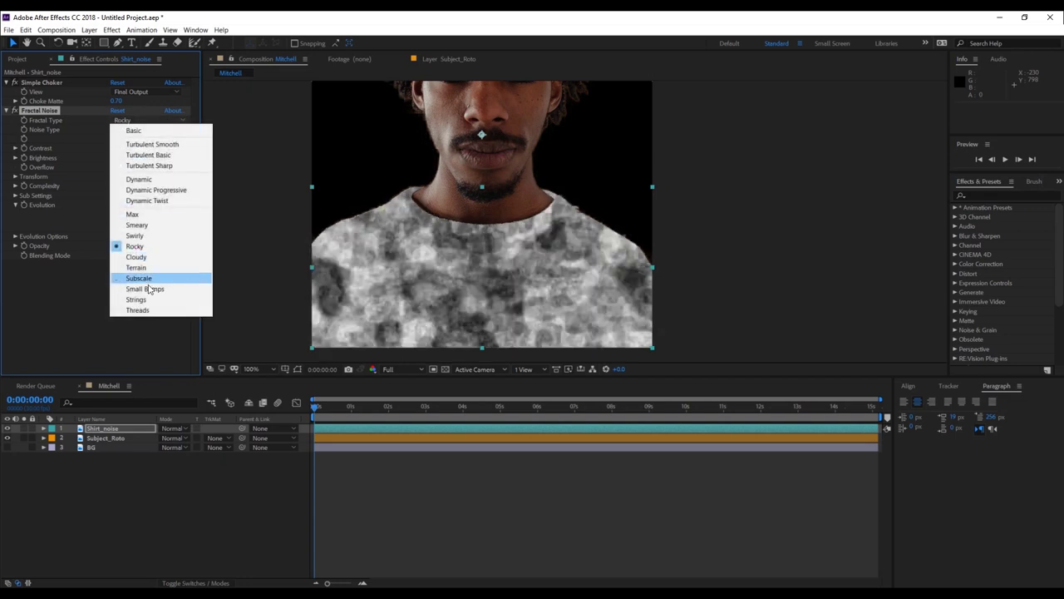
click(148, 278)
click(140, 121)
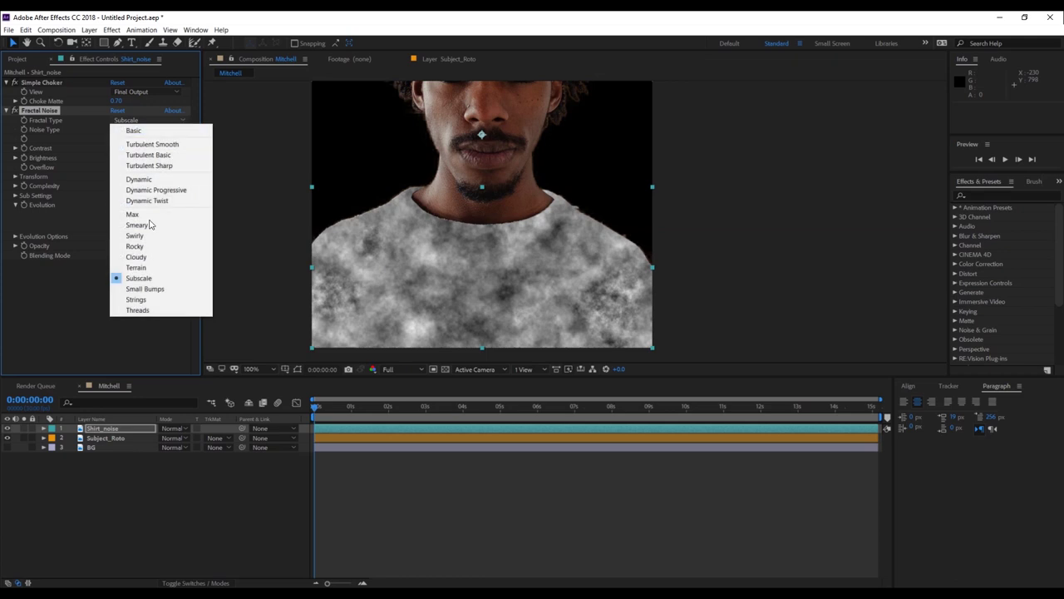
click(152, 288)
click(161, 122)
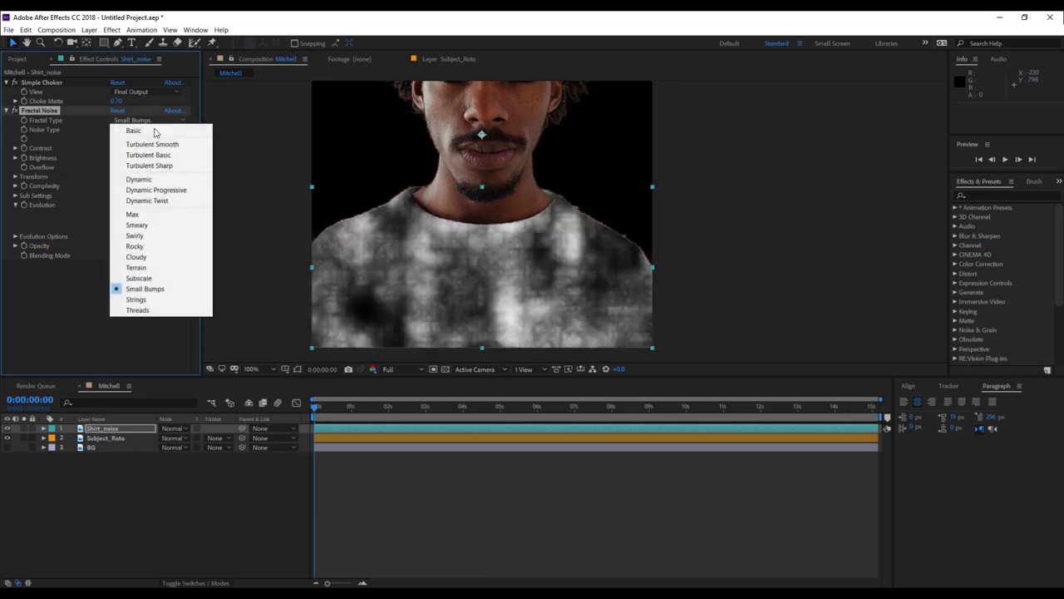
click(153, 298)
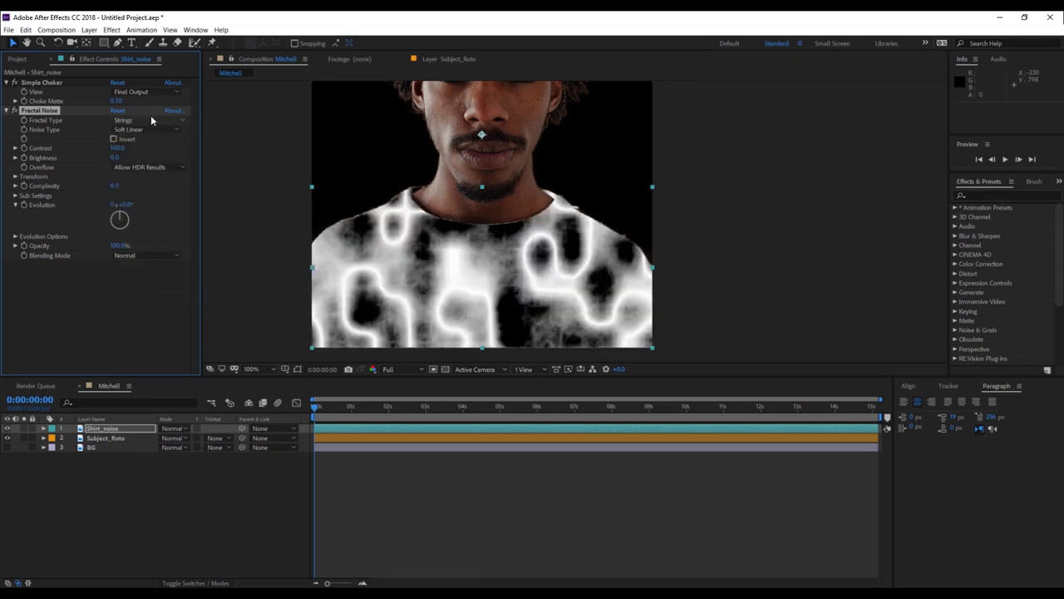
- Set the shirt noise's Fractal Type to Dynamic Twist and briefly play the composition from the start
click(142, 119)
click(155, 199)
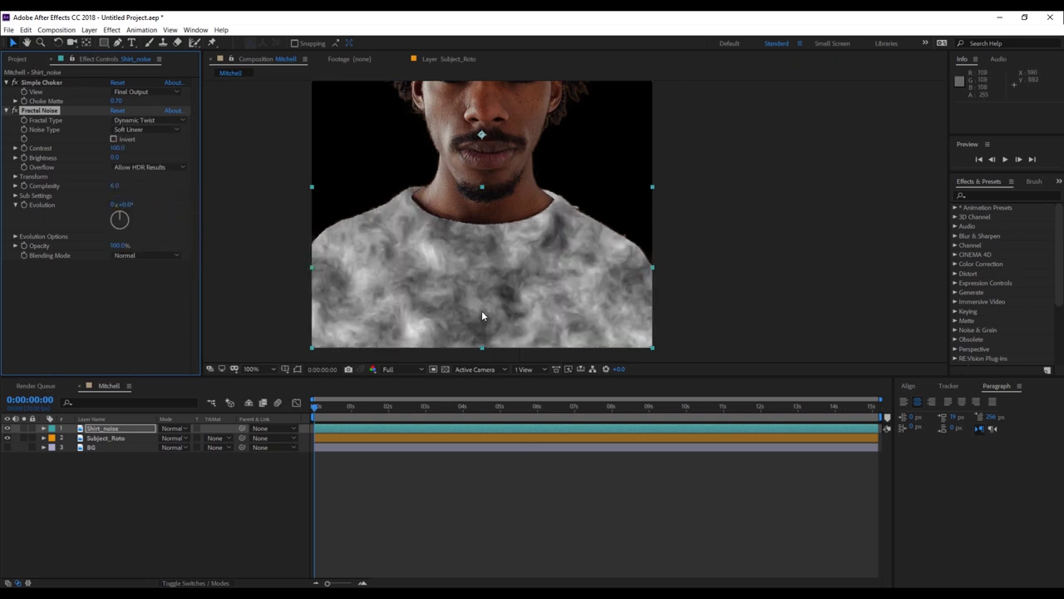
click(316, 411)
key(space)
key(space)
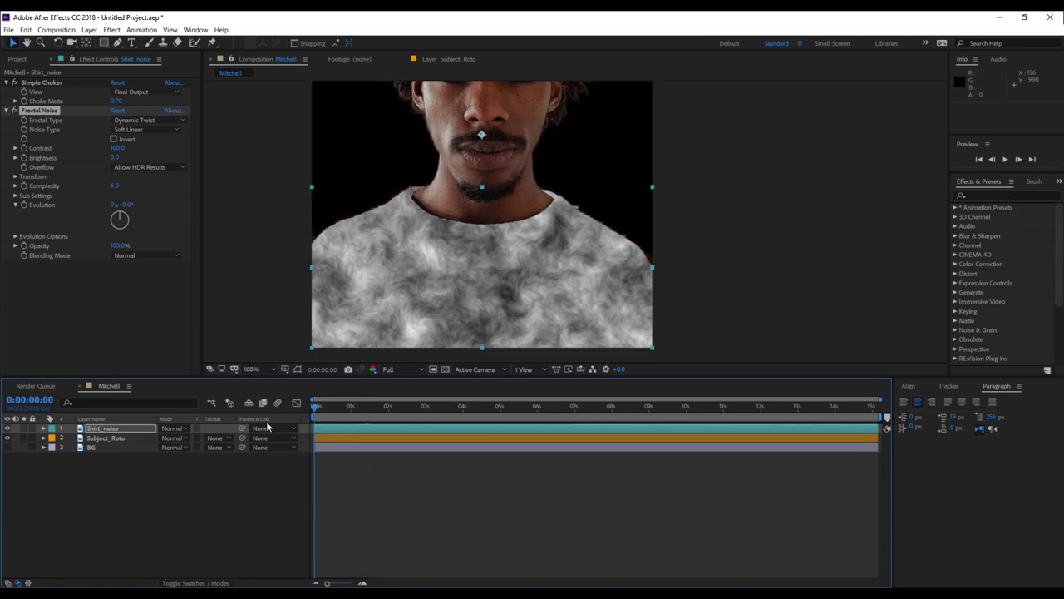
- Hide the Shirt_noise layer and expand the Subject_Roto layer's properties
click(101, 430)
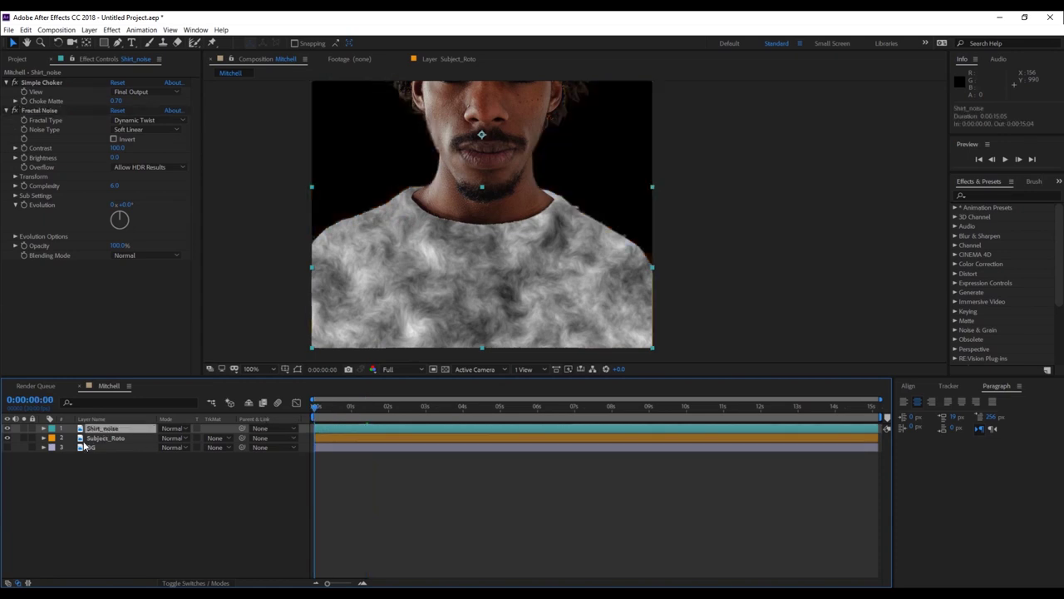
click(6, 427)
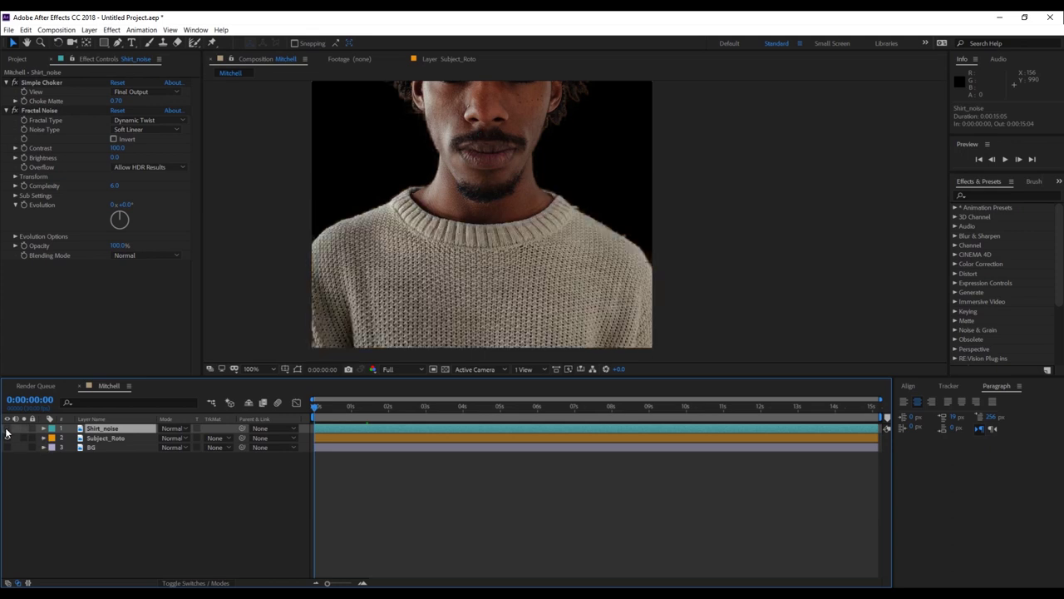
click(101, 437)
click(44, 437)
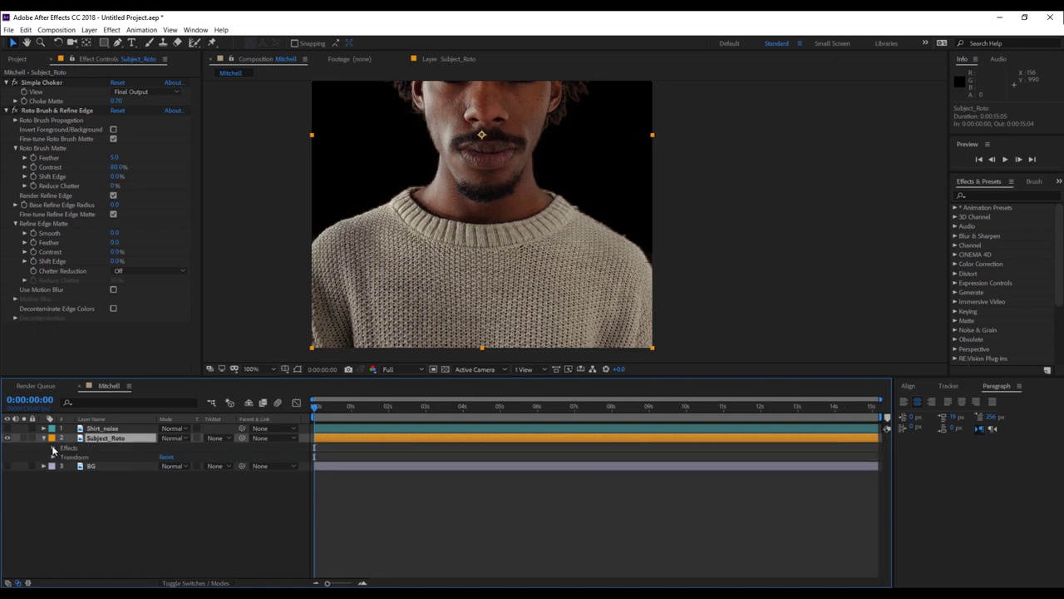
- Undo the last pre-compose, and pre-compose the Subject_Roto layer as Subject_Roto with all attributes moved into the new composition
key(ctrl+z)
click(93, 29)
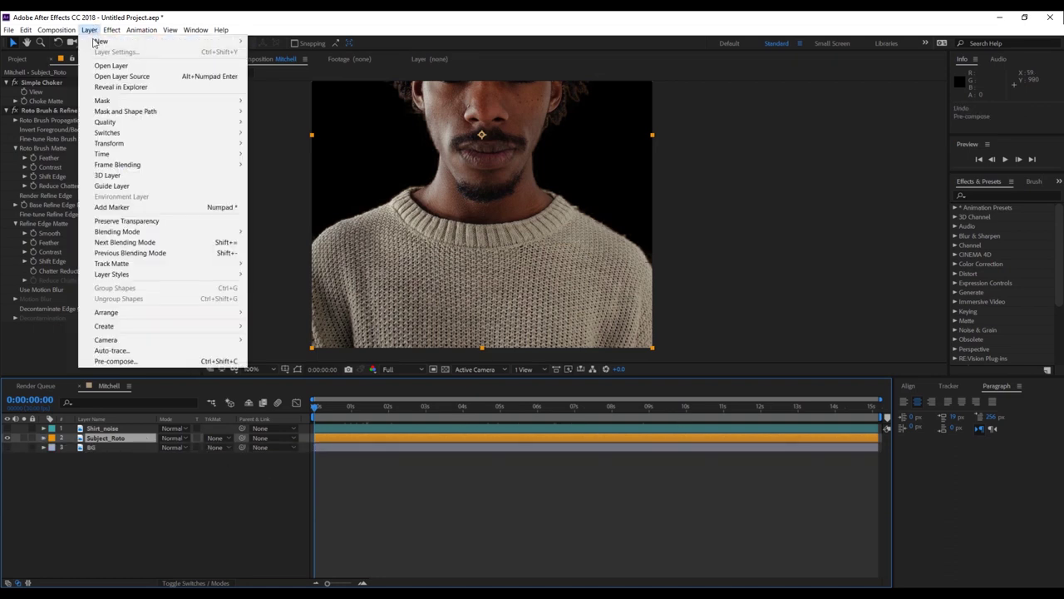
click(124, 361)
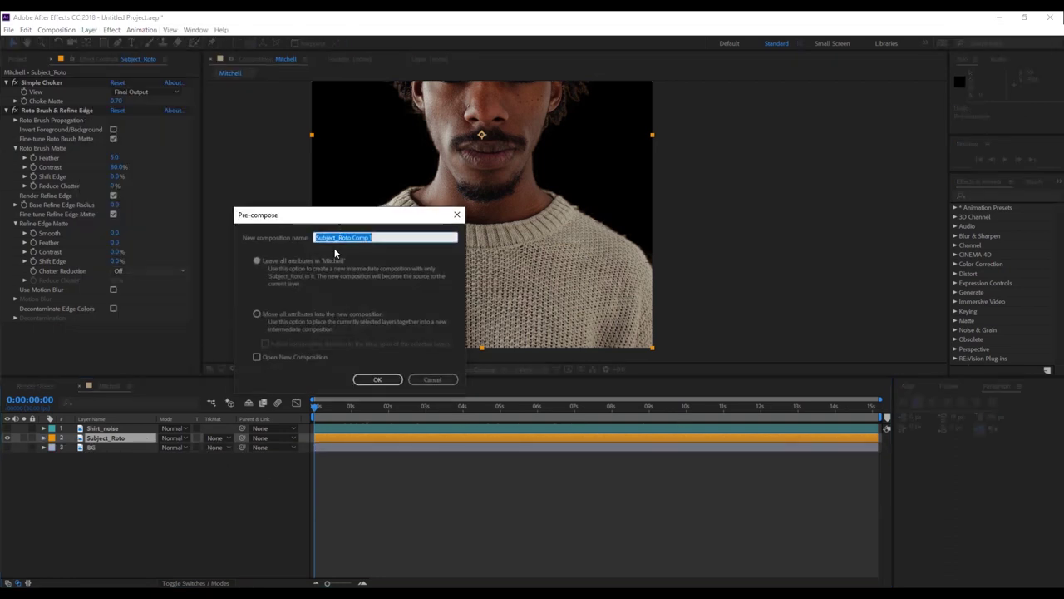
click(258, 315)
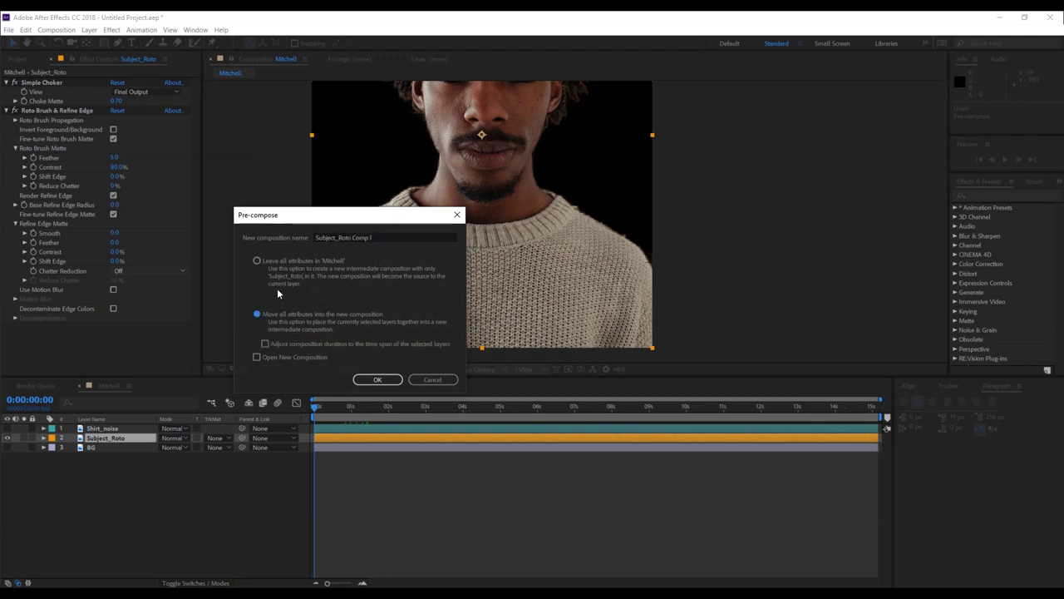
drag(381, 240, 350, 241)
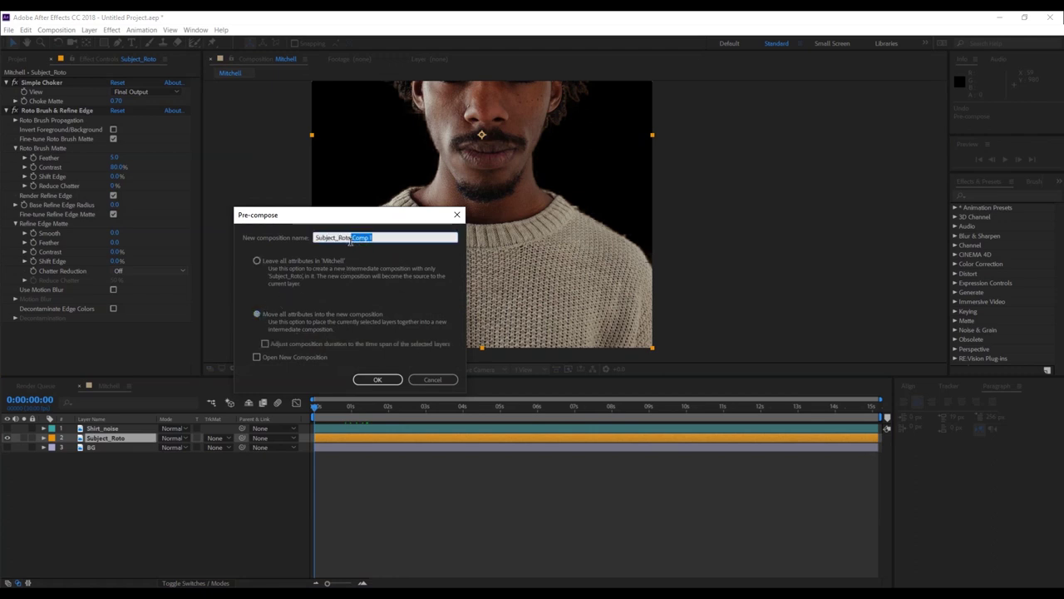
key(BackSpace)
click(378, 380)
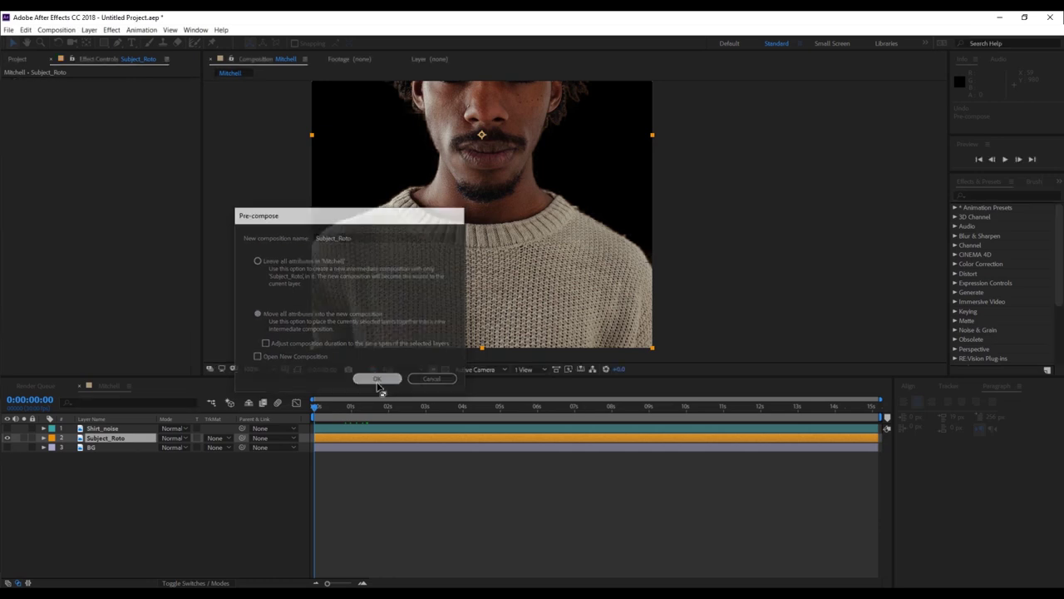
drag(331, 408, 148, 446)
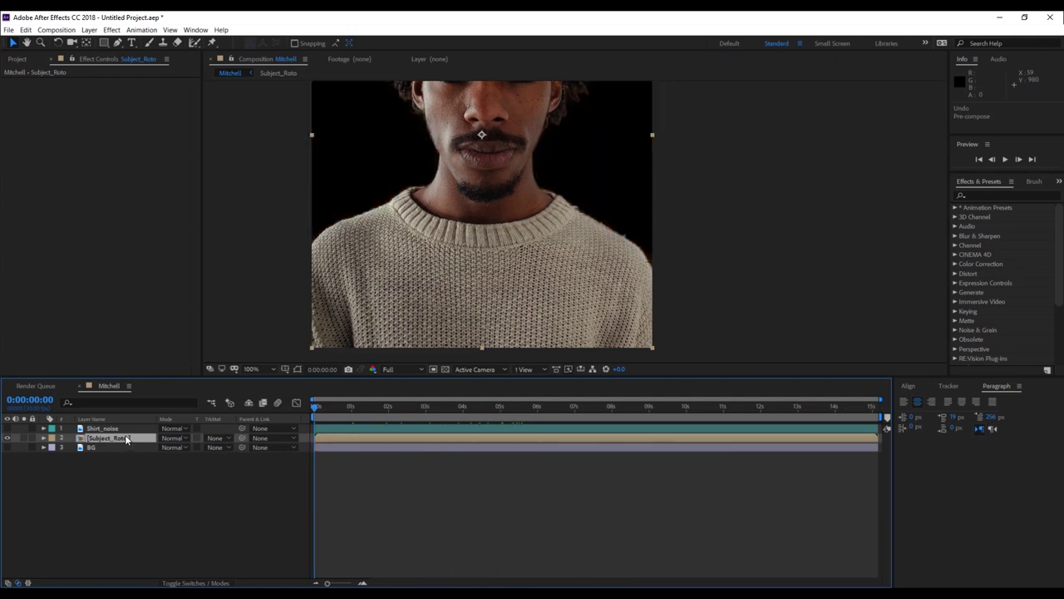
- Apply Freeze Frame to the Subject_Roto layer at the composition start and collapse its properties
right_click(126, 437)
mouse_move(158, 240)
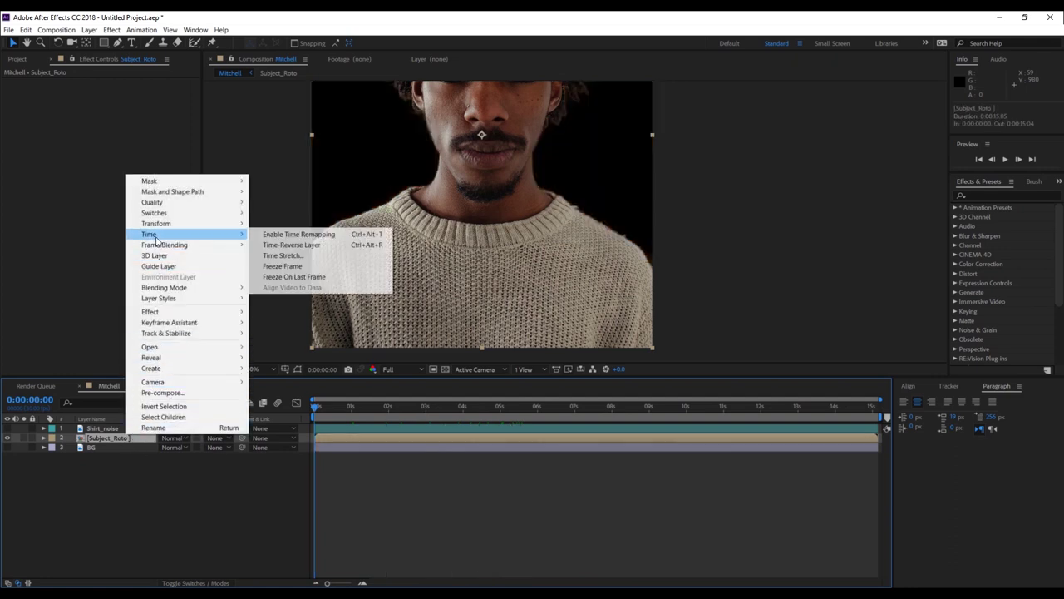
click(303, 271)
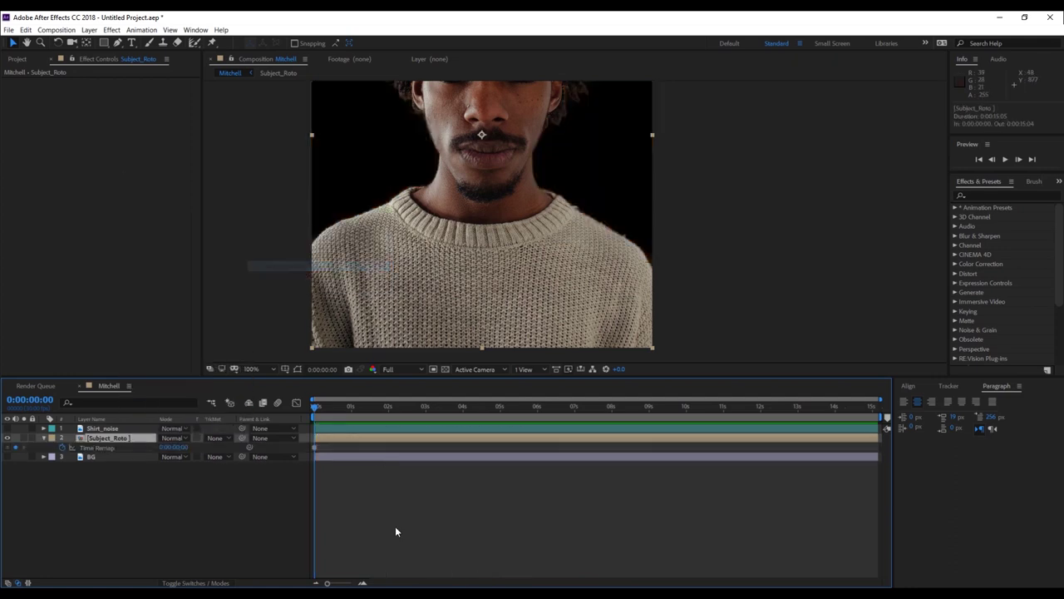
drag(345, 409, 95, 467)
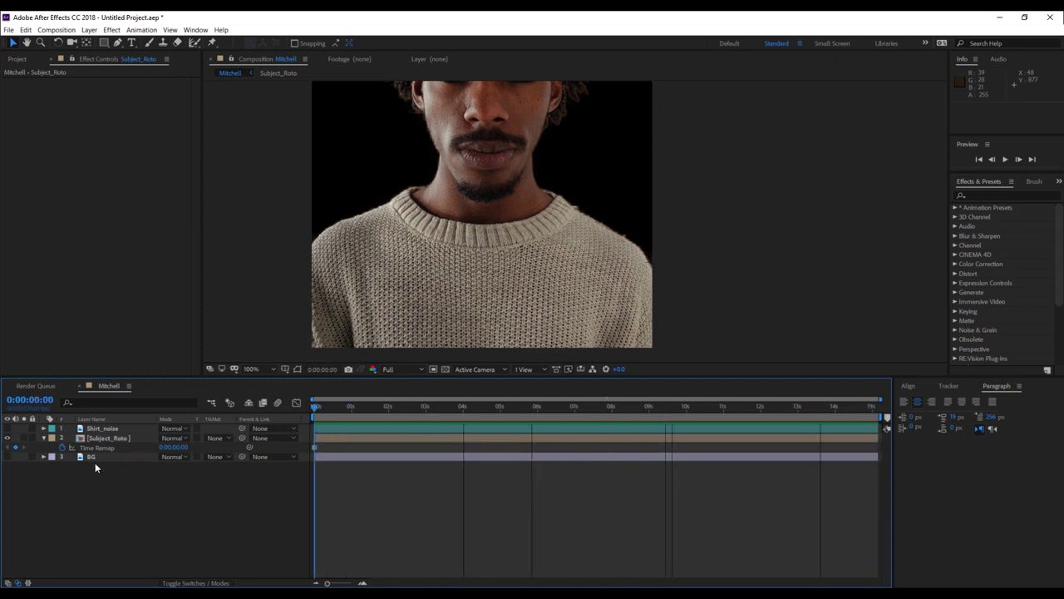
click(44, 438)
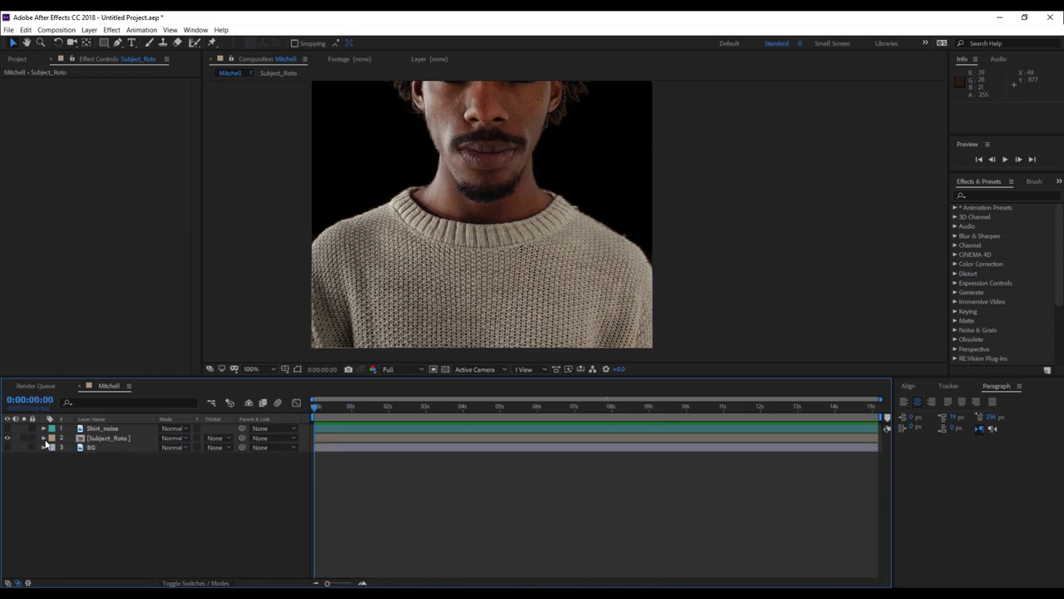
- Show the Shirt_noise layer again and delete its Fractal Noise effect, keeping the Simple Choker
click(100, 429)
click(7, 428)
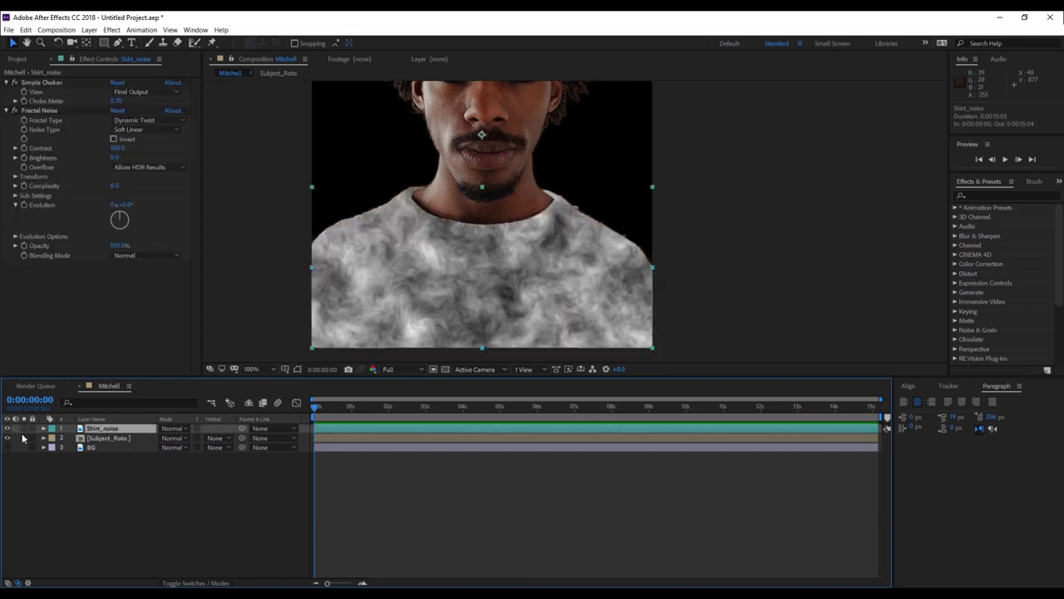
key(comma)
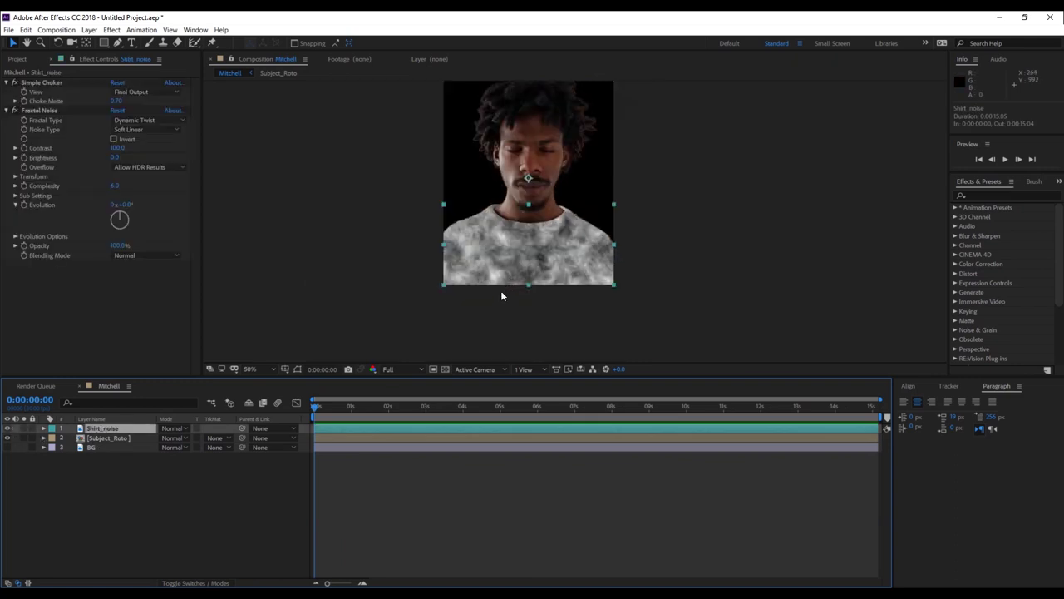
key(period)
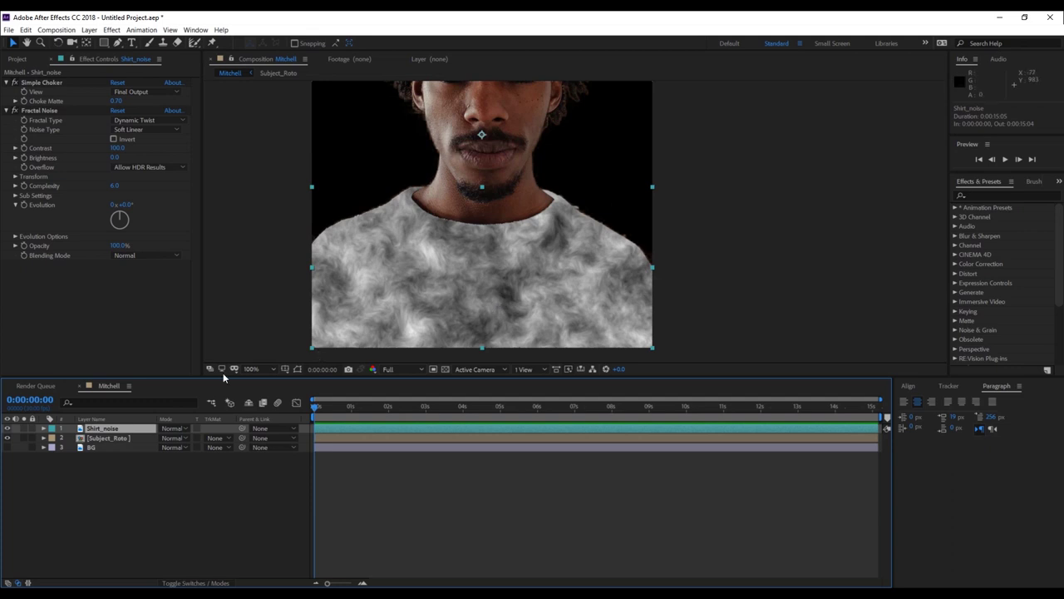
click(36, 112)
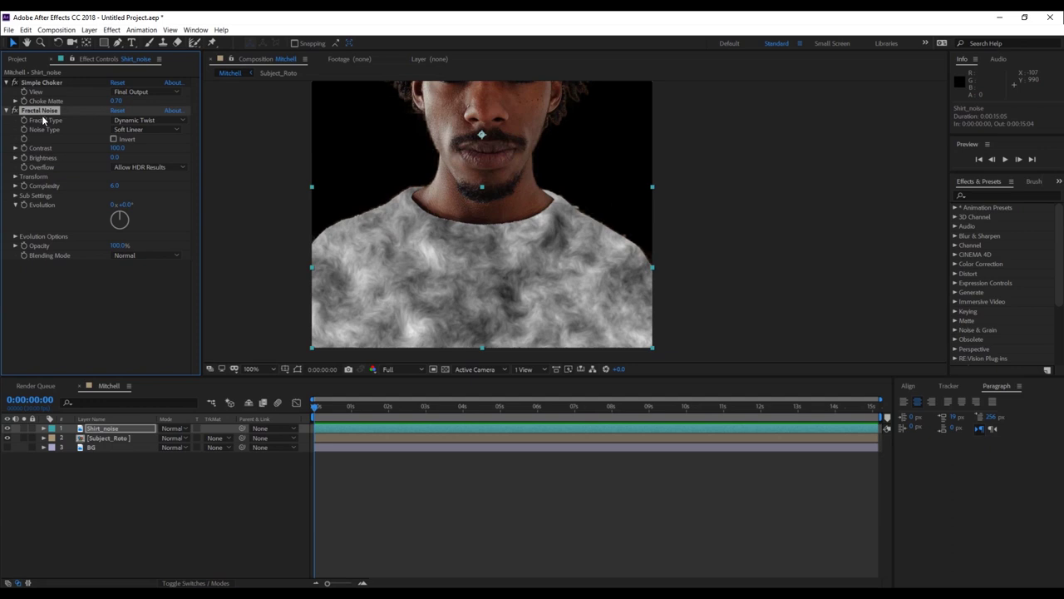
key(Delete)
- Pre-compose the Shirt_noise layer as Shirt_noise with all attributes moved into the new composition
click(100, 429)
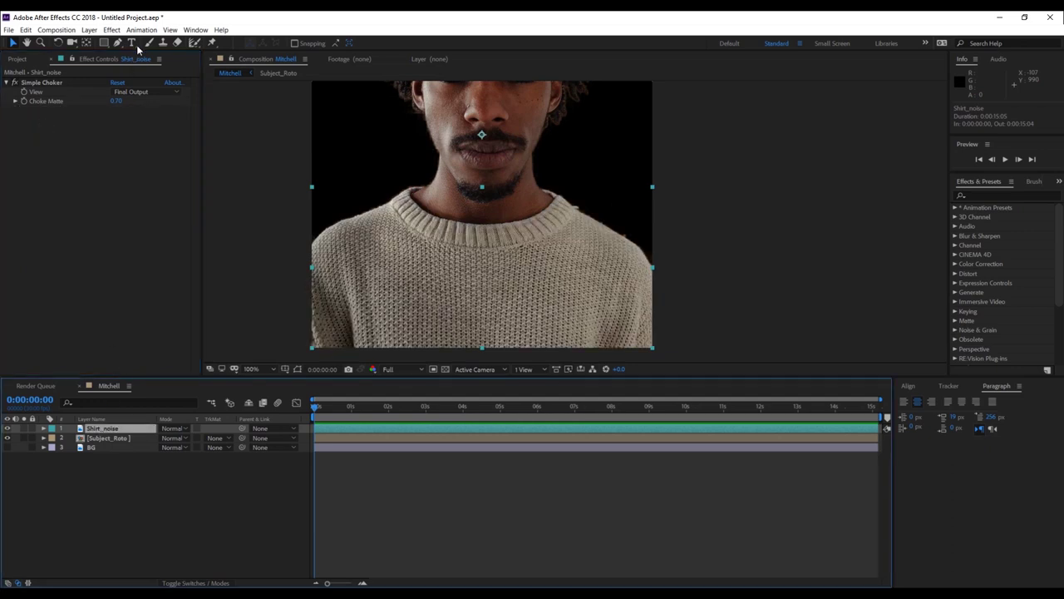
click(89, 29)
click(134, 362)
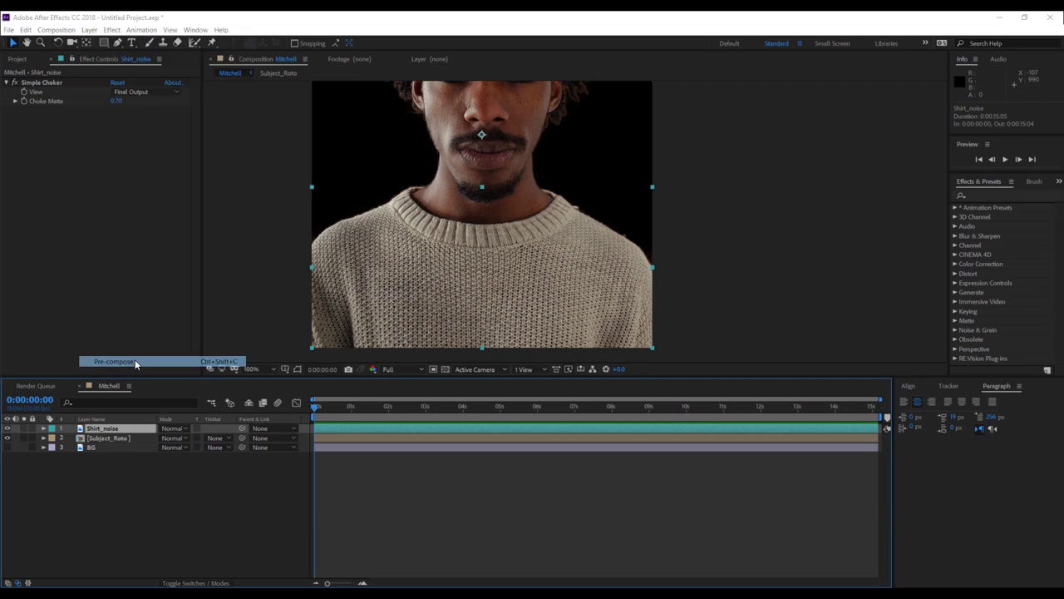
drag(381, 238, 348, 245)
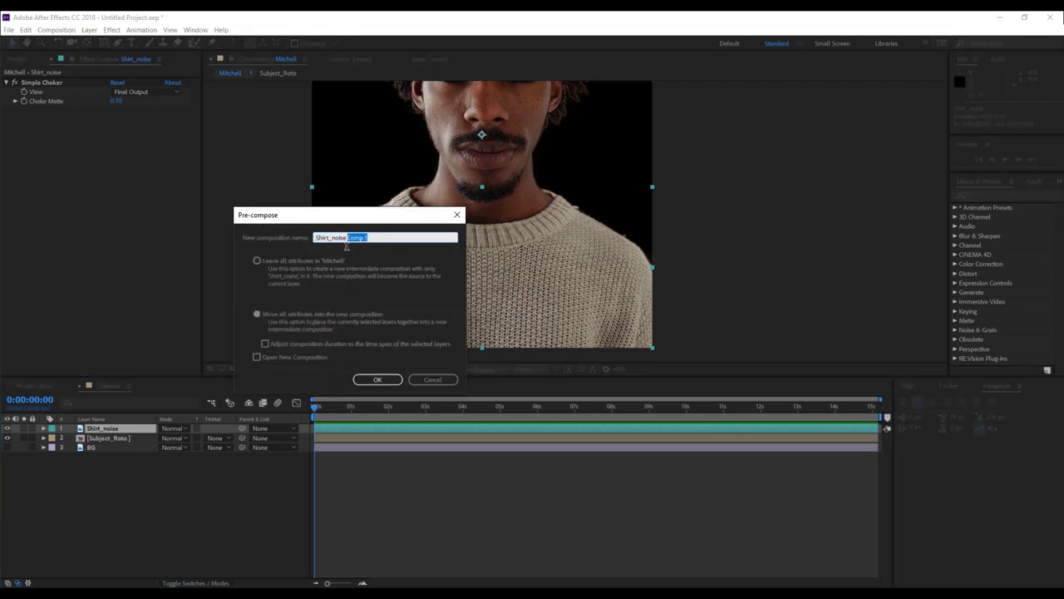
click(375, 378)
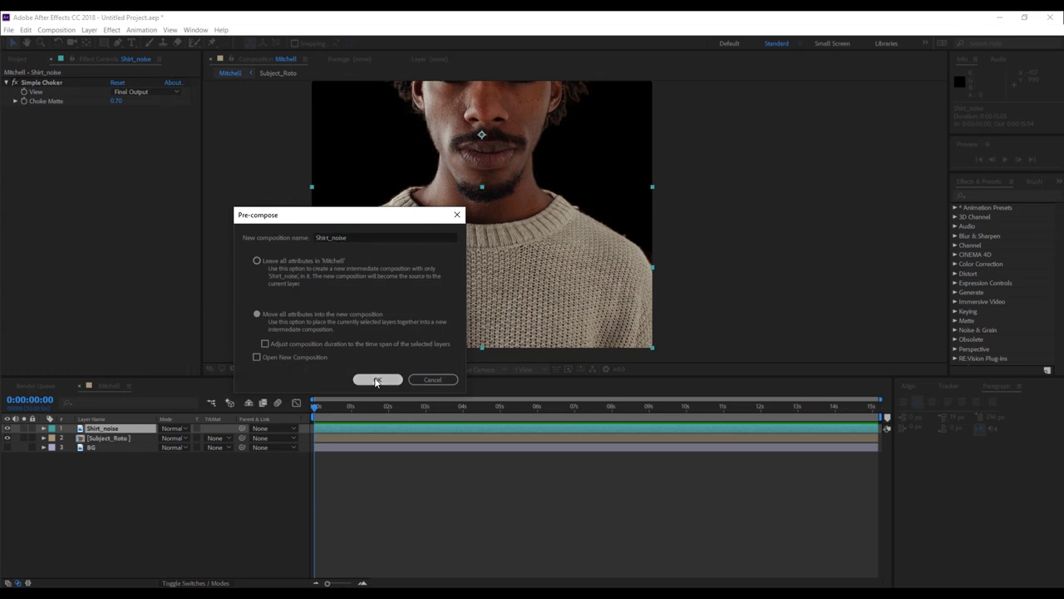
key(comma)
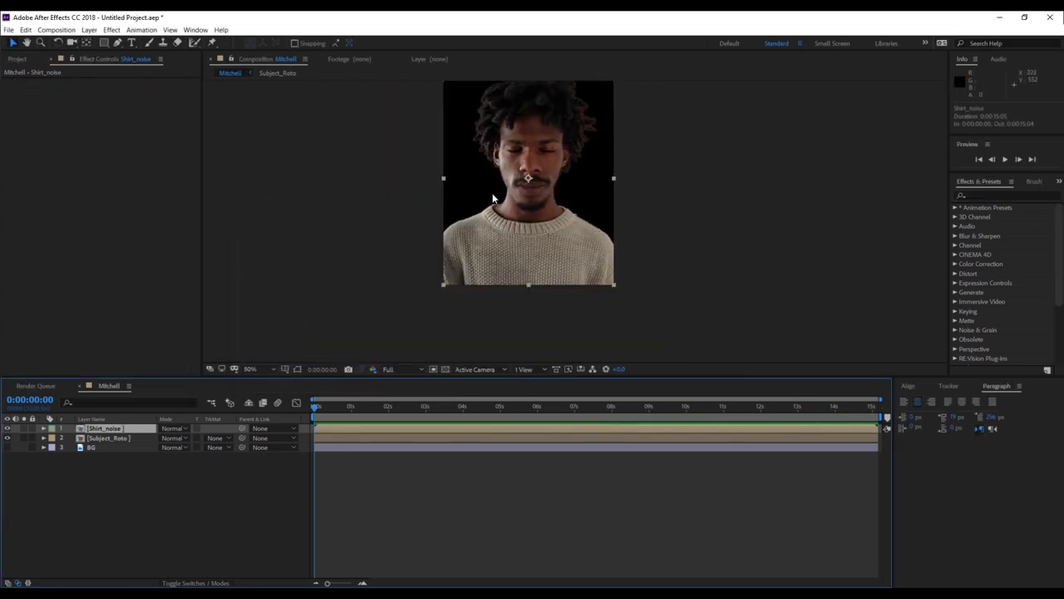
scroll(496, 193, down, 1)
scroll(494, 204, up, 4)
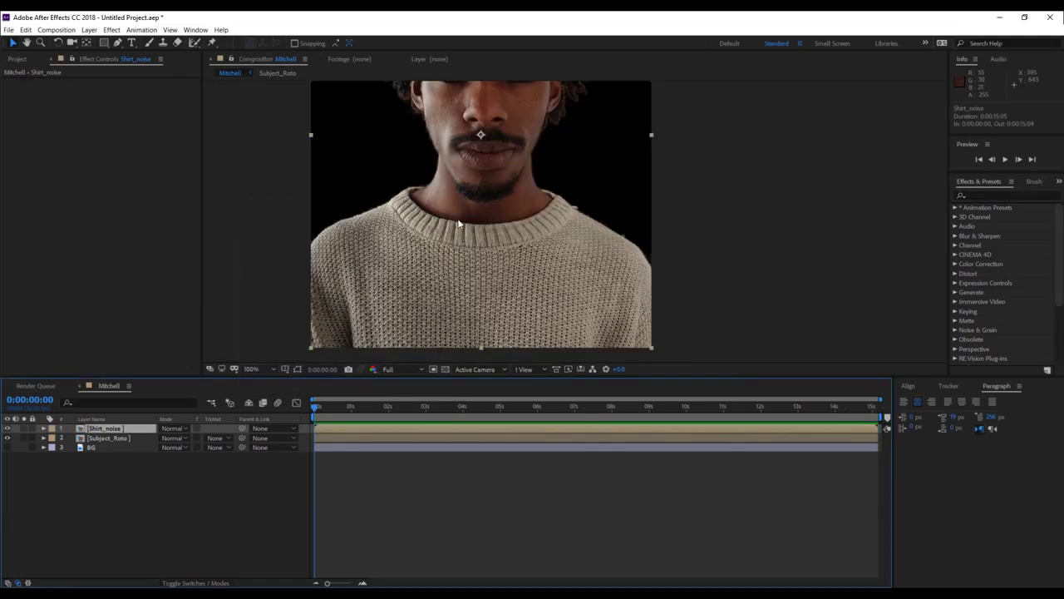
- Set the label colour of the Shirt_noise layer to Green and of the Subject_Roto layer to Orange
click(52, 428)
click(73, 353)
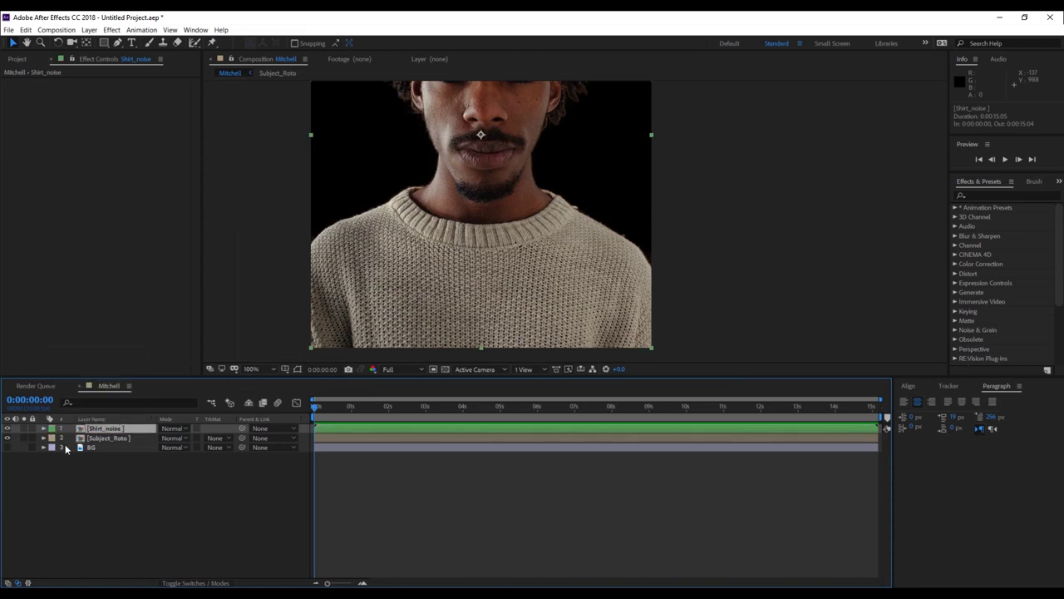
click(52, 437)
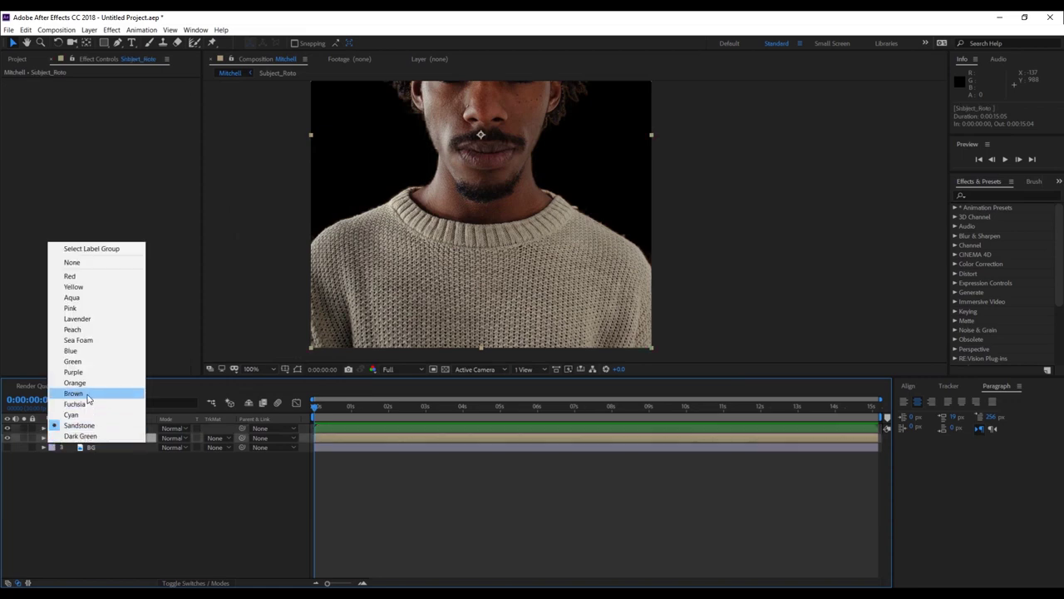
click(86, 382)
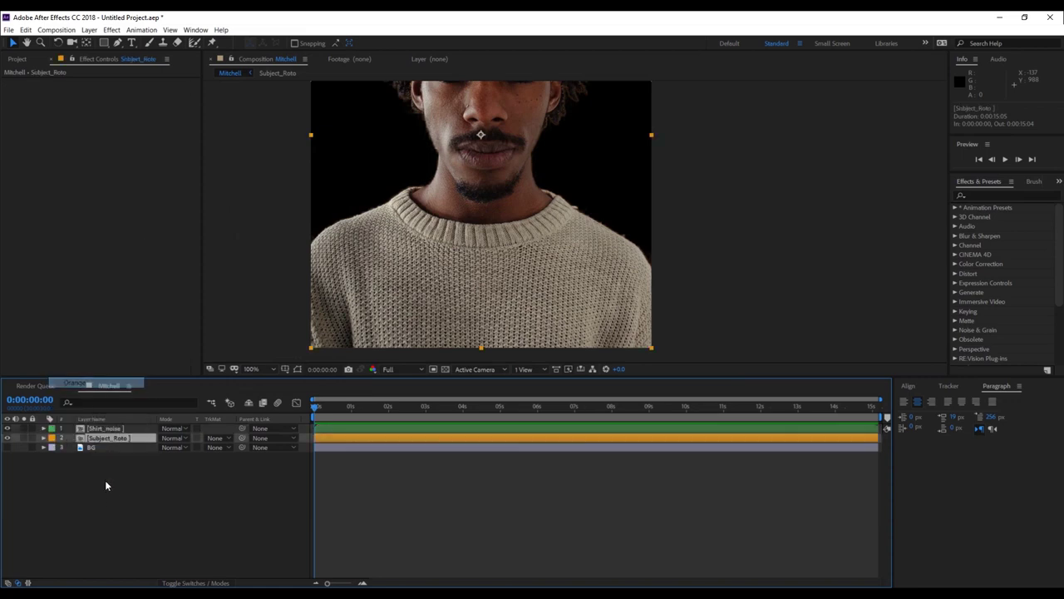
- Apply the Fractal Noise effect to the pre-composed Shirt_noise layer and set its Fractal Type to Dynamic Twist
click(106, 431)
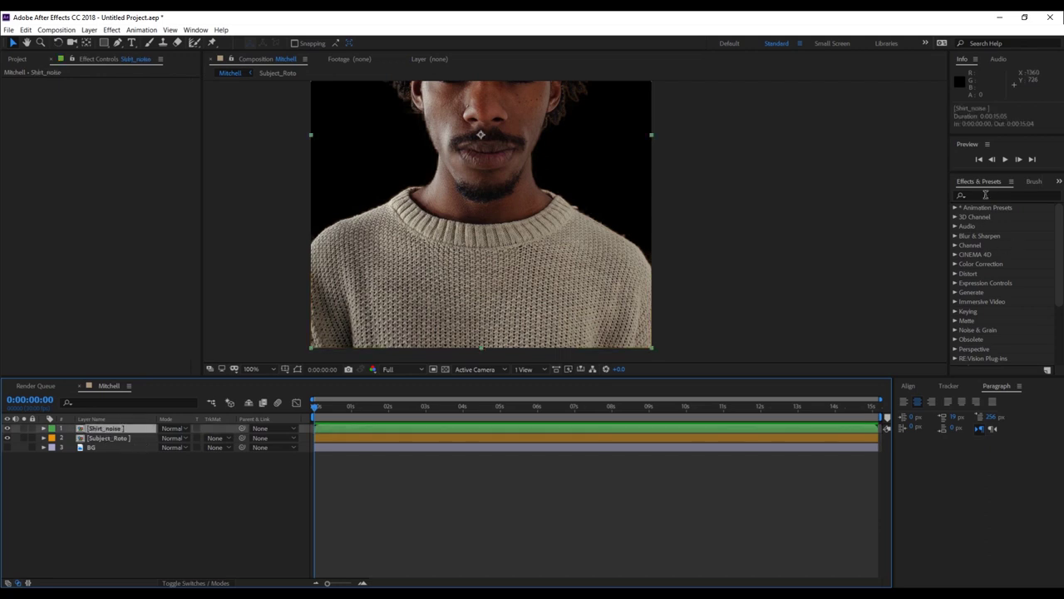
click(986, 195)
text(frac)
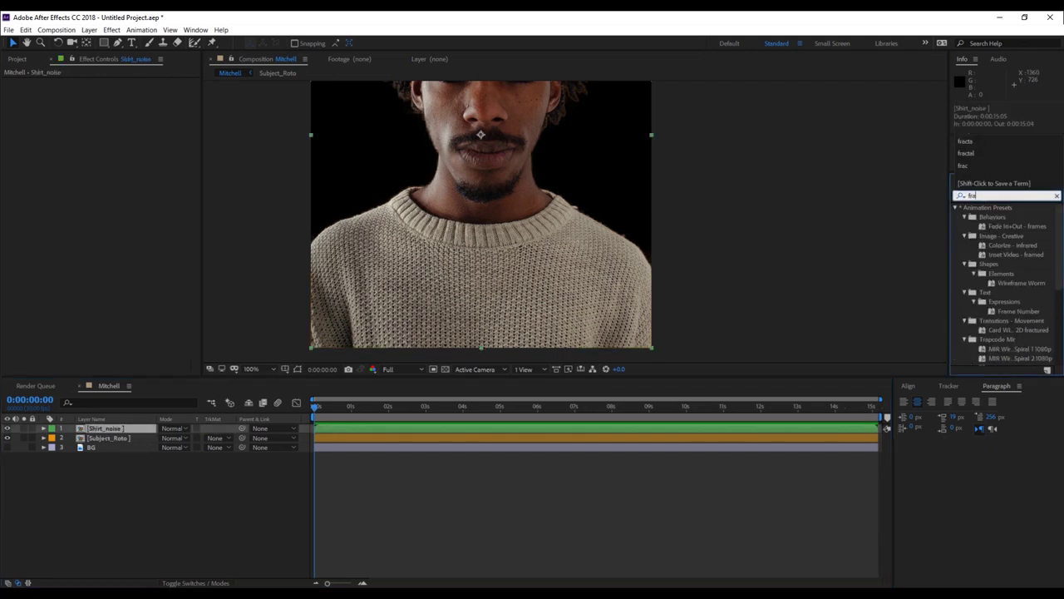
double_click(1004, 283)
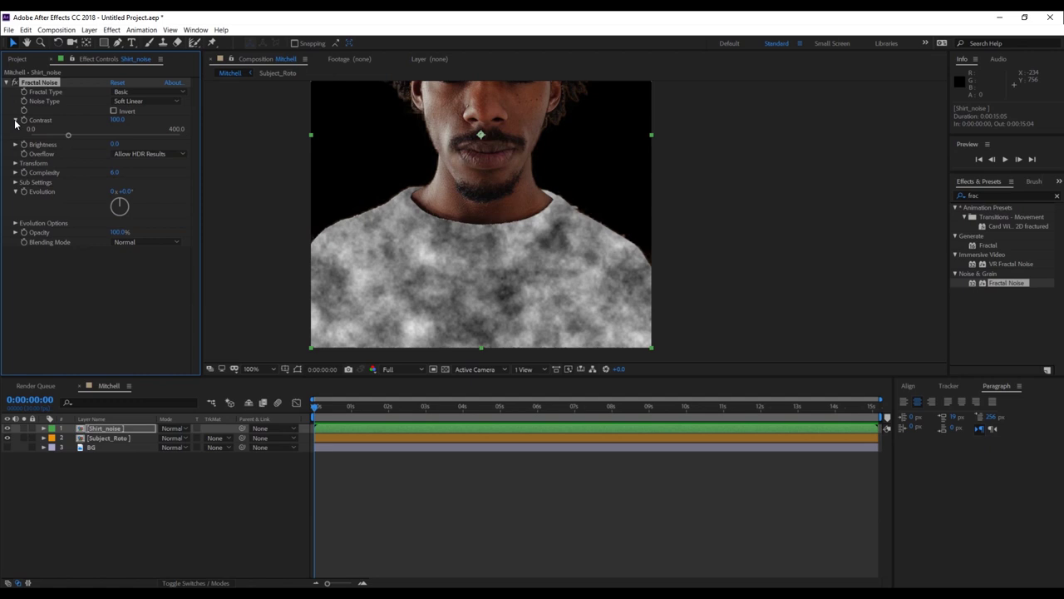
click(130, 91)
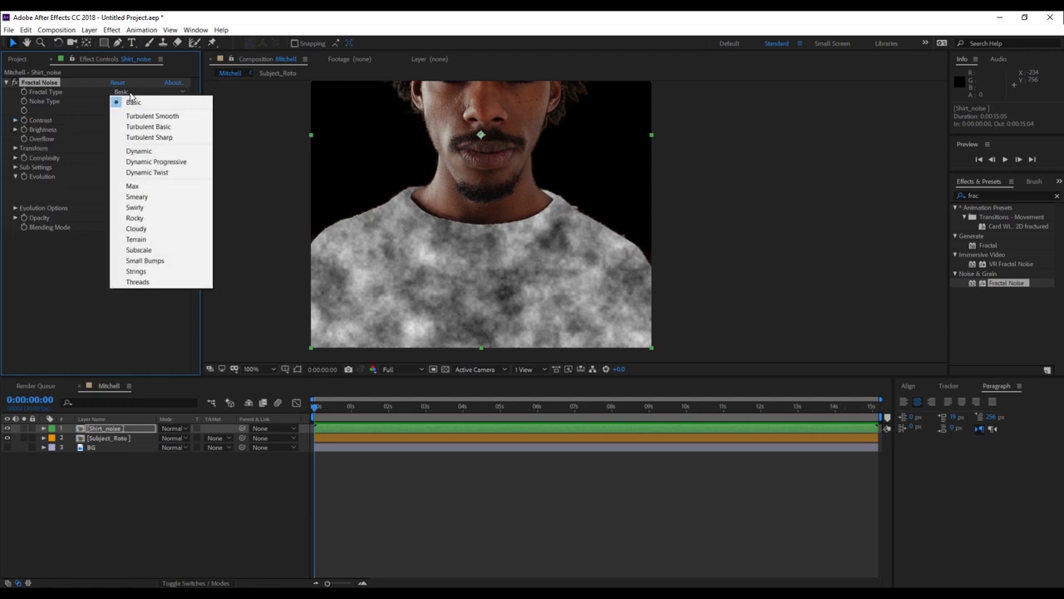
click(151, 174)
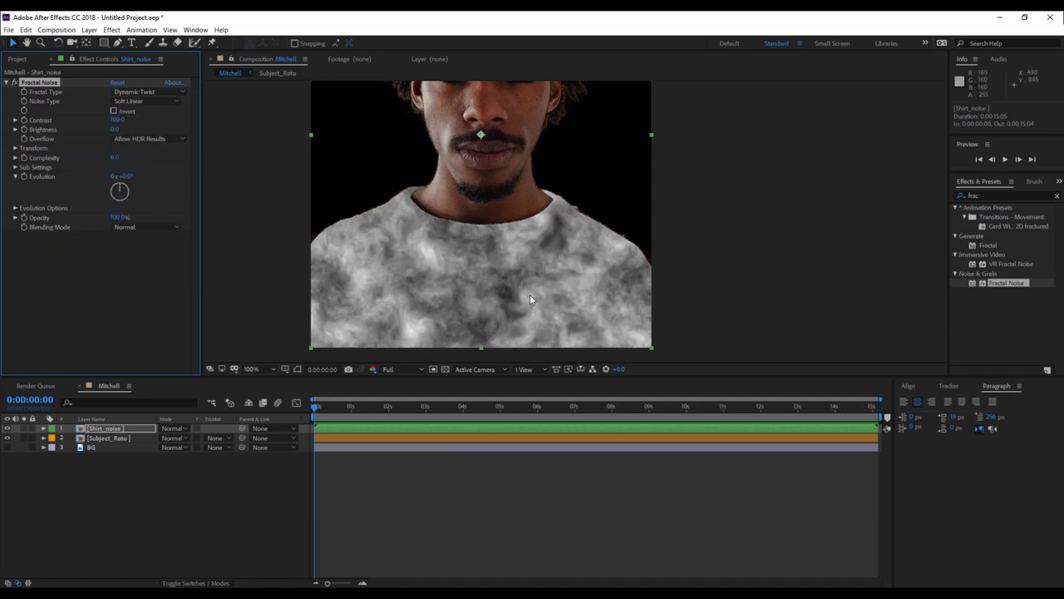
scroll(529, 292, up, 1)
scroll(525, 287, down, 1)
scroll(526, 287, up, 1)
scroll(525, 287, down, 1)
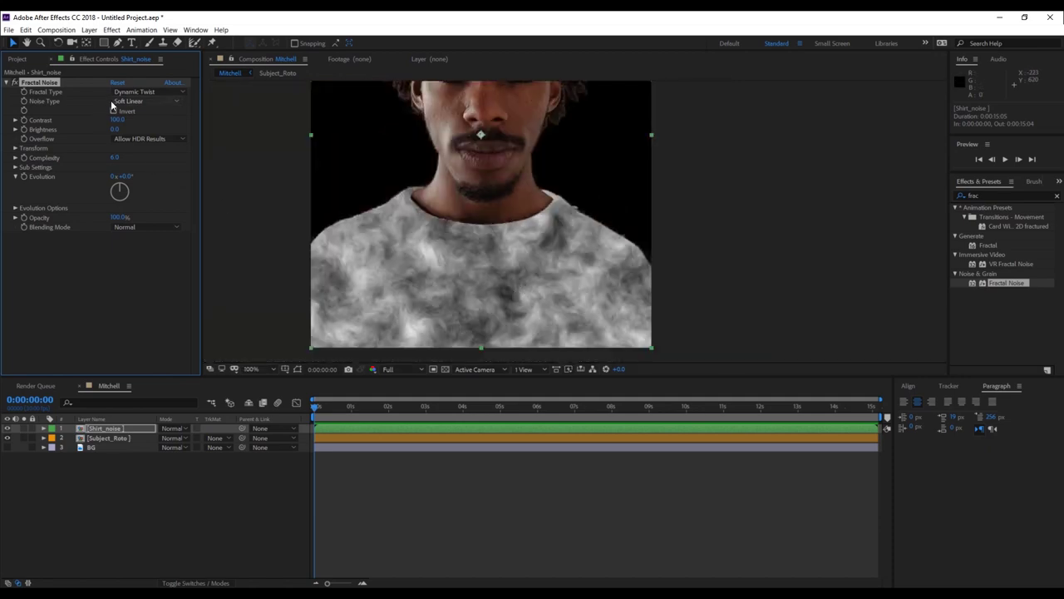
- Set the shirt noise's Contrast to 359 and Brightness to -17
drag(116, 119, 179, 123)
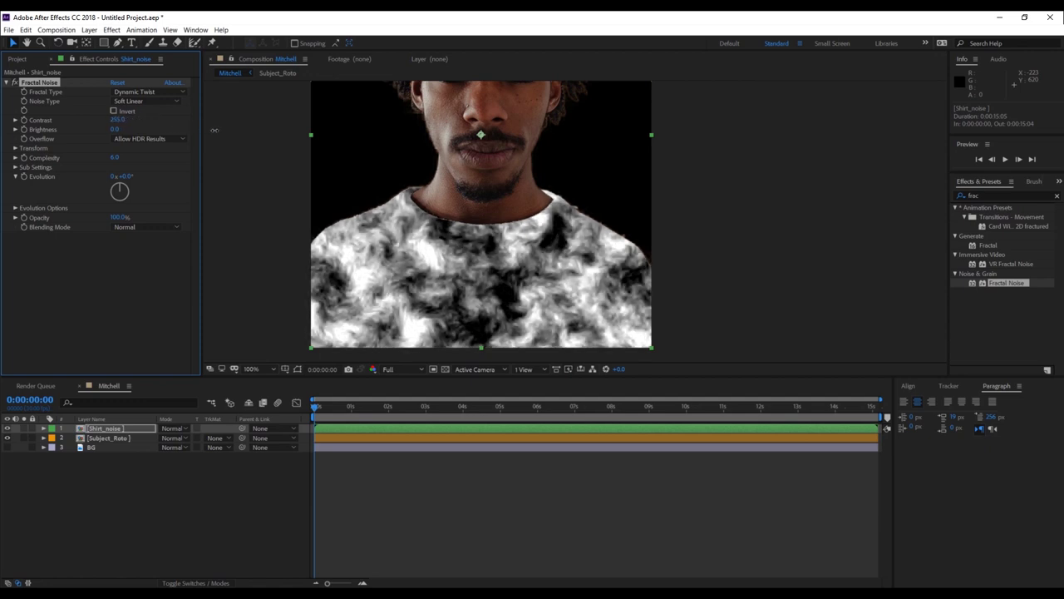
drag(201, 128, 310, 161)
drag(115, 129, 123, 151)
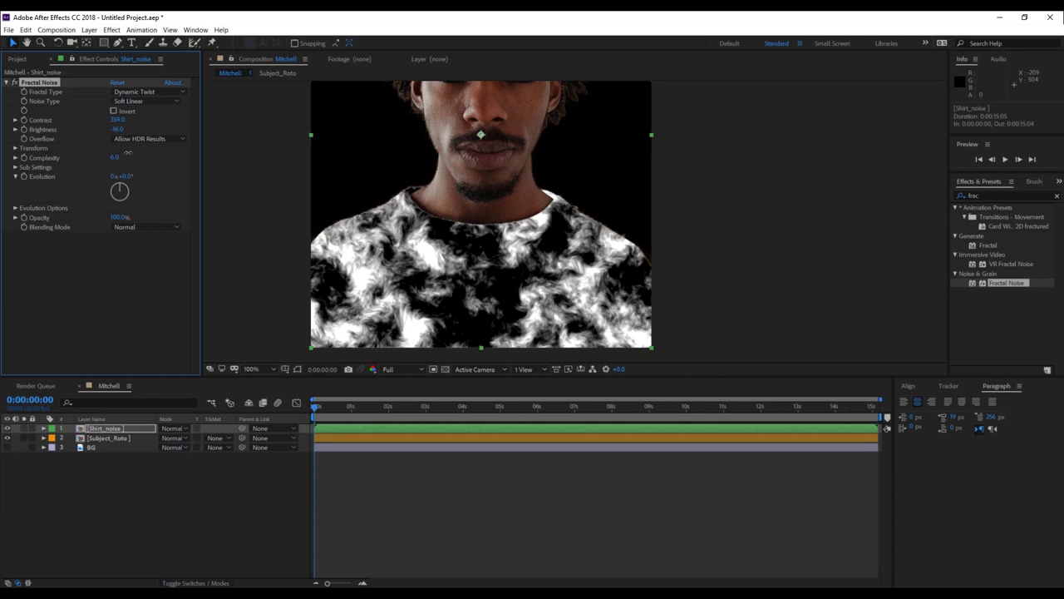
- Set the shirt noise's Rotation to 143° and Scale to 112, with Sub Scaling at 52.3 and Sub Rotation at -7°
click(15, 148)
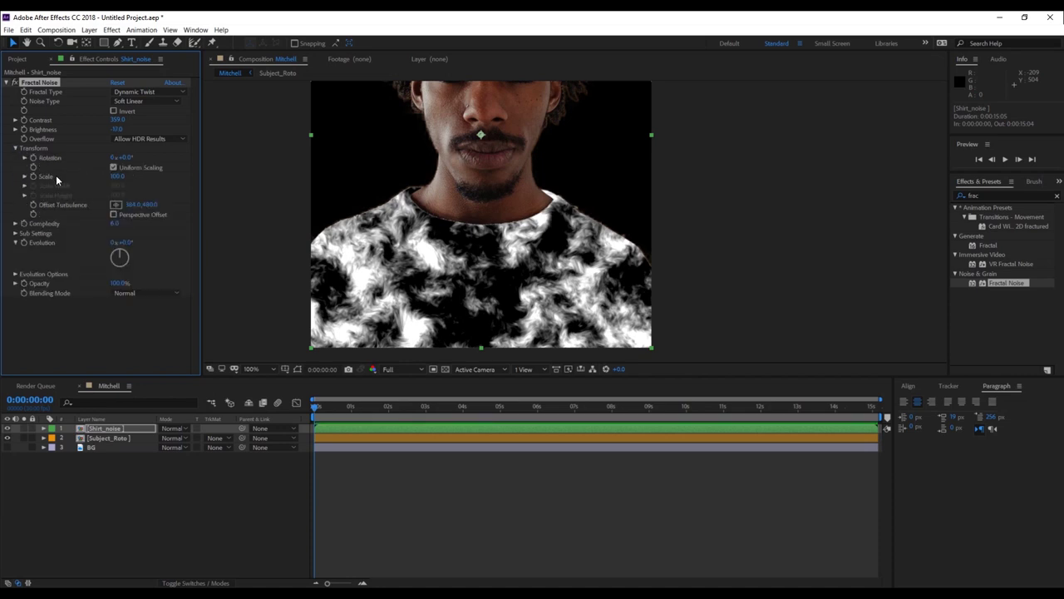
drag(123, 177, 233, 186)
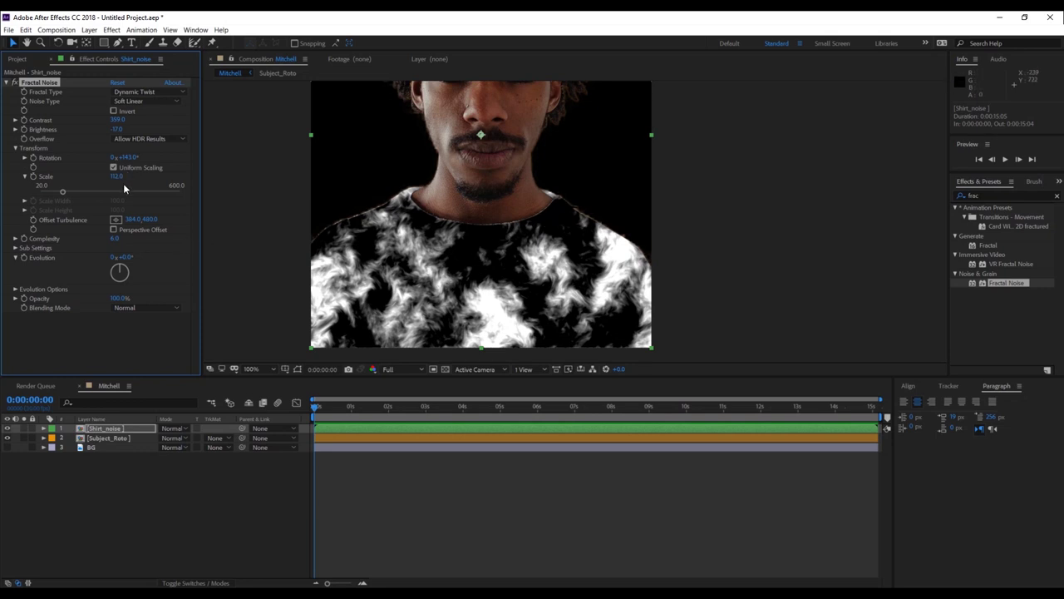
click(19, 248)
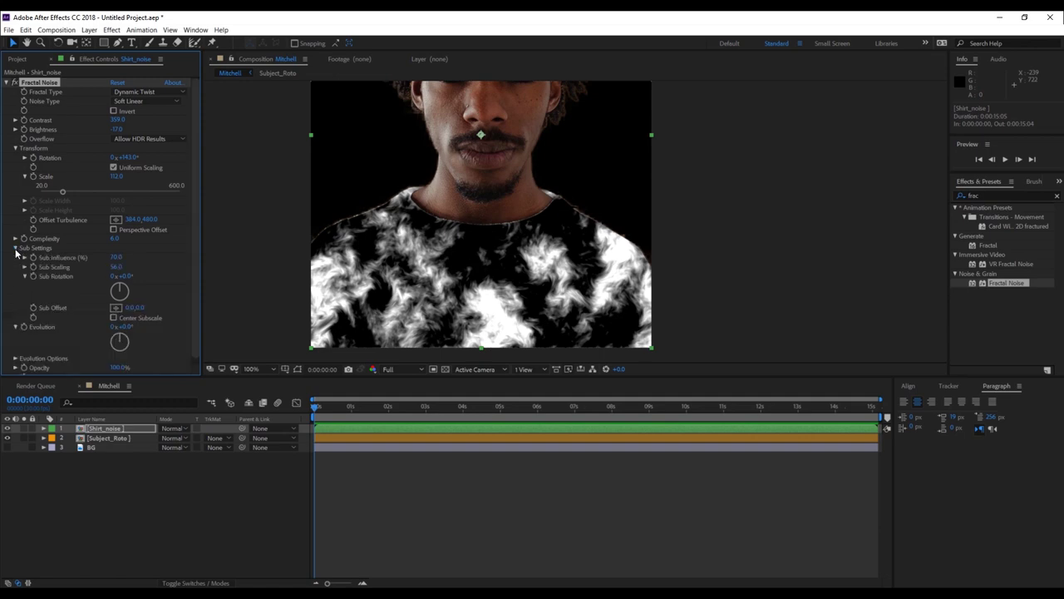
mouse_move(116, 267)
mouse_down()
mouse_move(135, 267)
mouse_move(49, 266)
mouse_move(157, 274)
mouse_move(118, 267)
mouse_up()
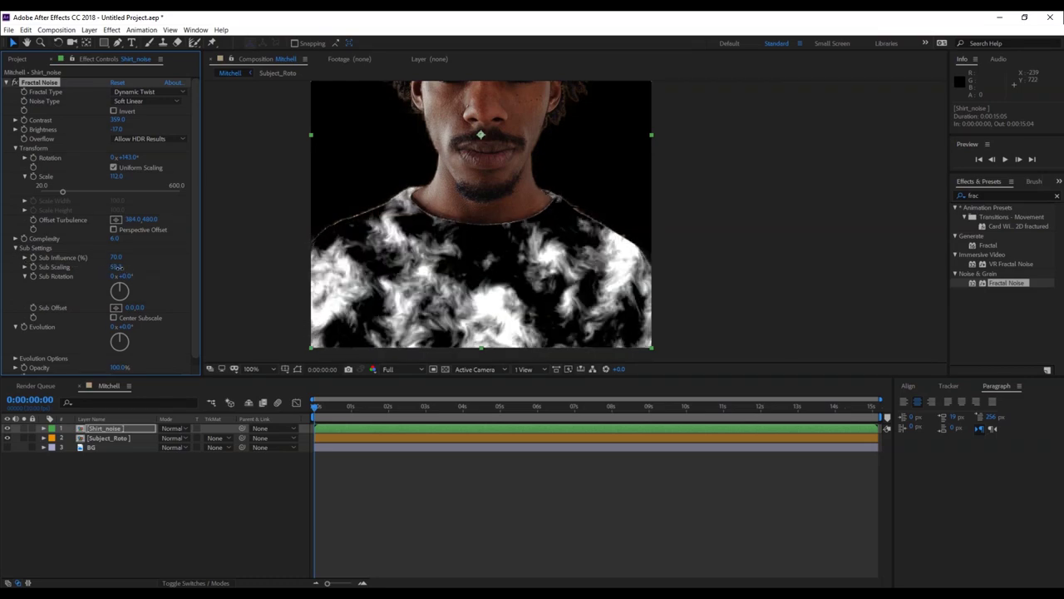
drag(94, 266, 167, 285)
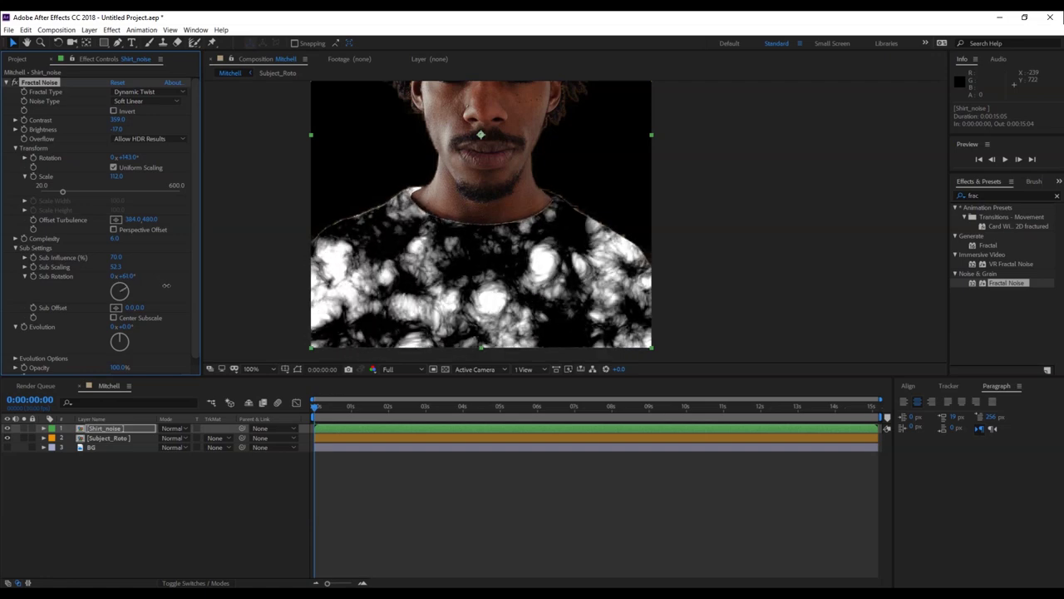
drag(166, 285, 128, 283)
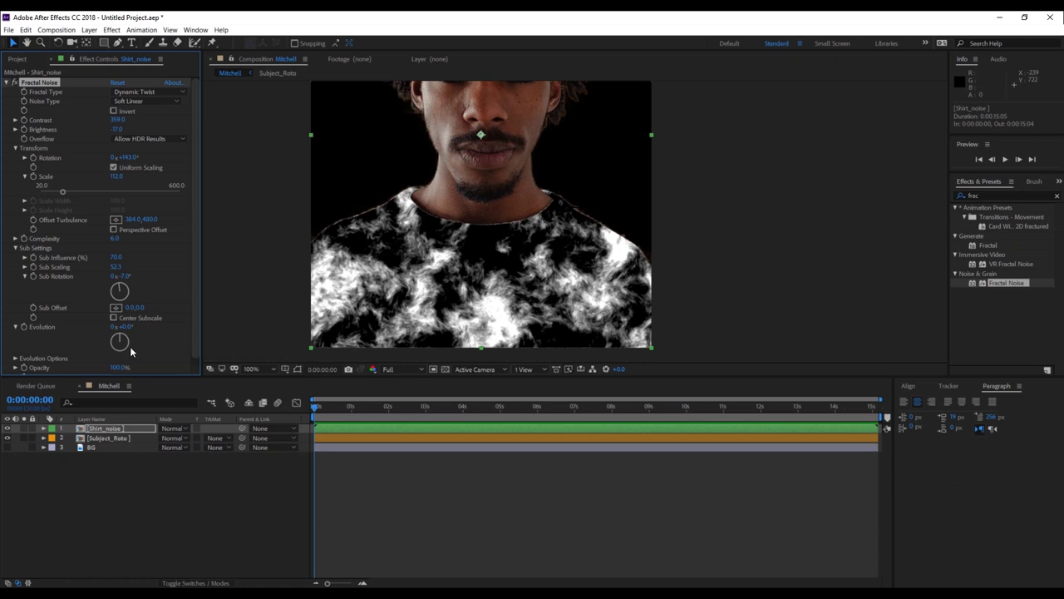
- Add the expression time*100 to the Evolution property of the shirt's Fractal Noise
scroll(120, 337, down, 1)
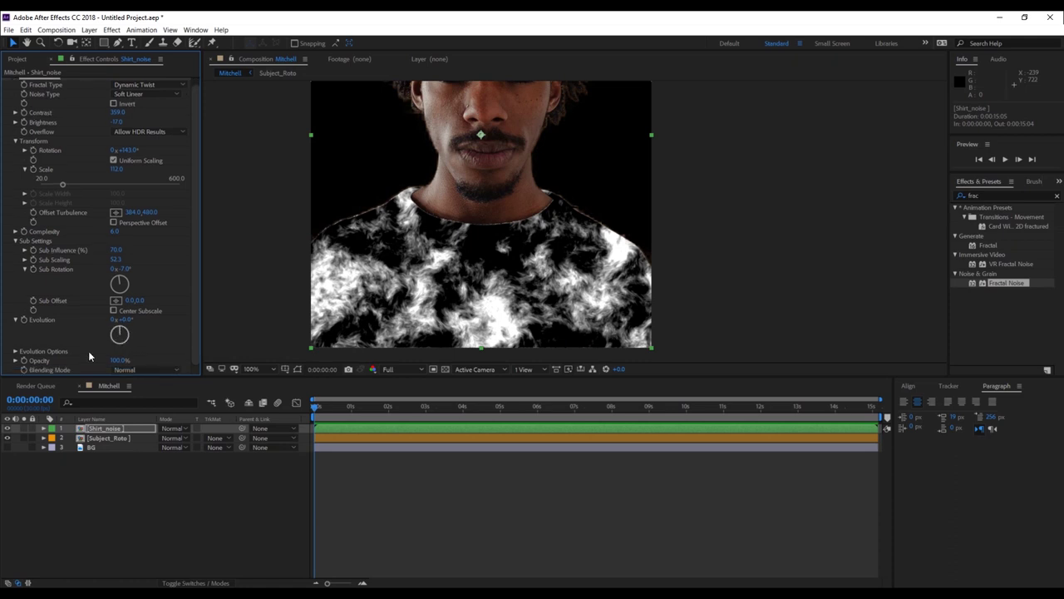
alt+click(23, 320)
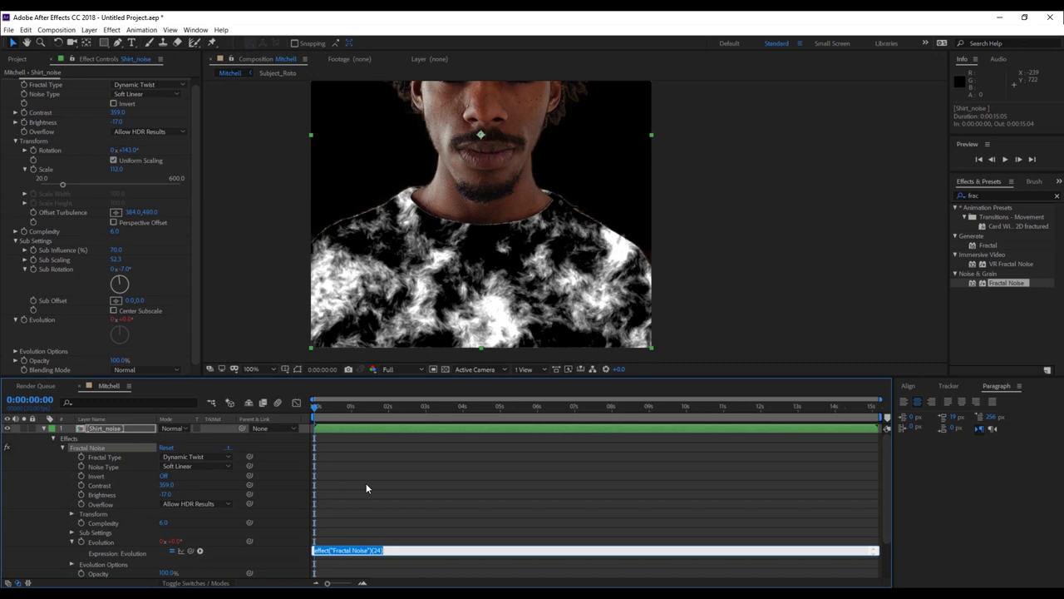
text(tim)
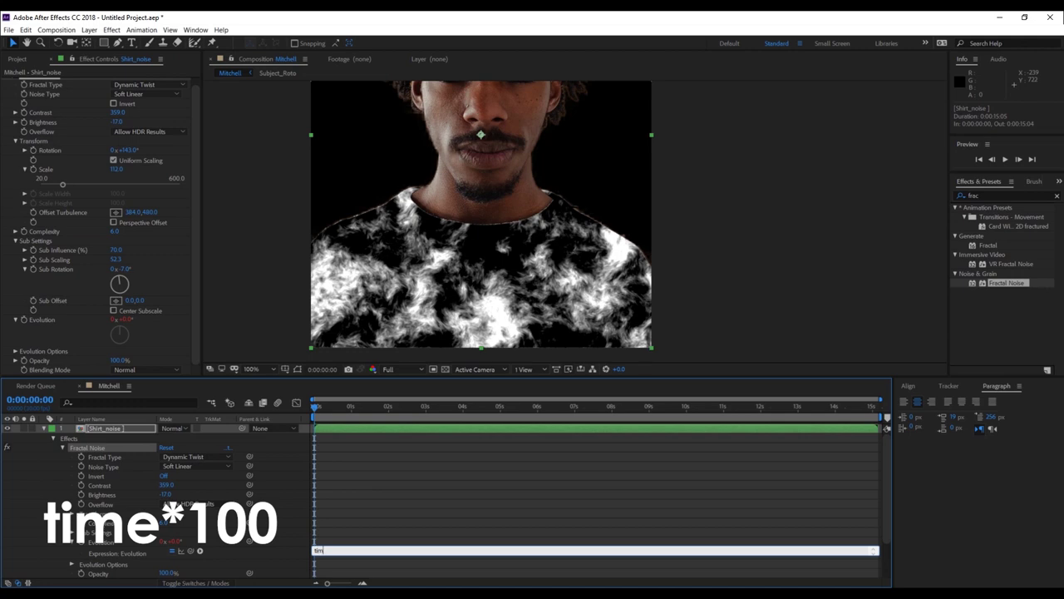
text(e*)
text(100)
click(366, 482)
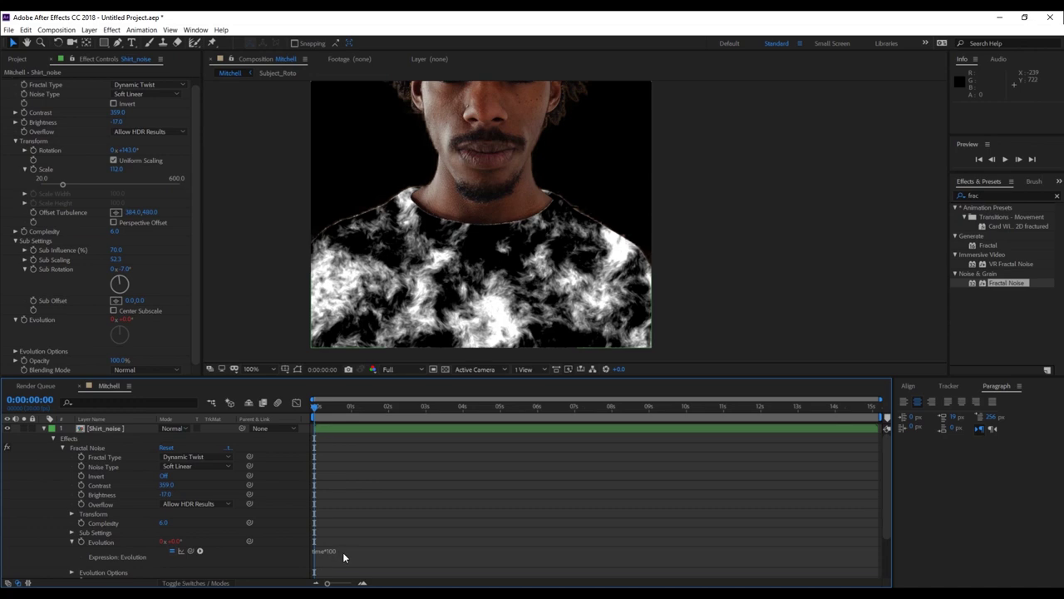
- Preview the evolving Fractal Noise animation on the sweater from the start of the timeline
drag(316, 411, 300, 454)
key(space)
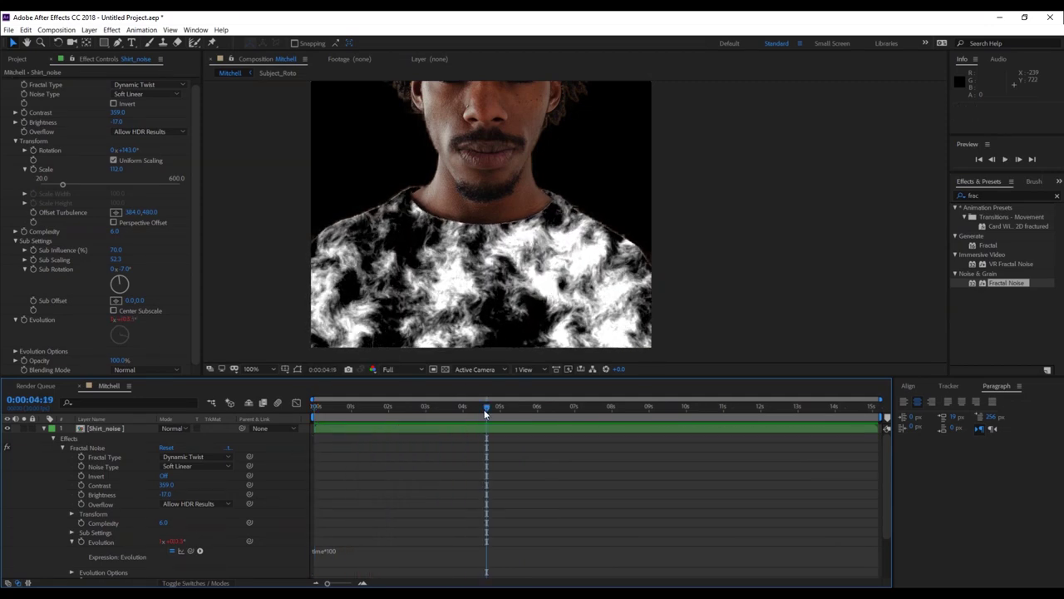
key(space)
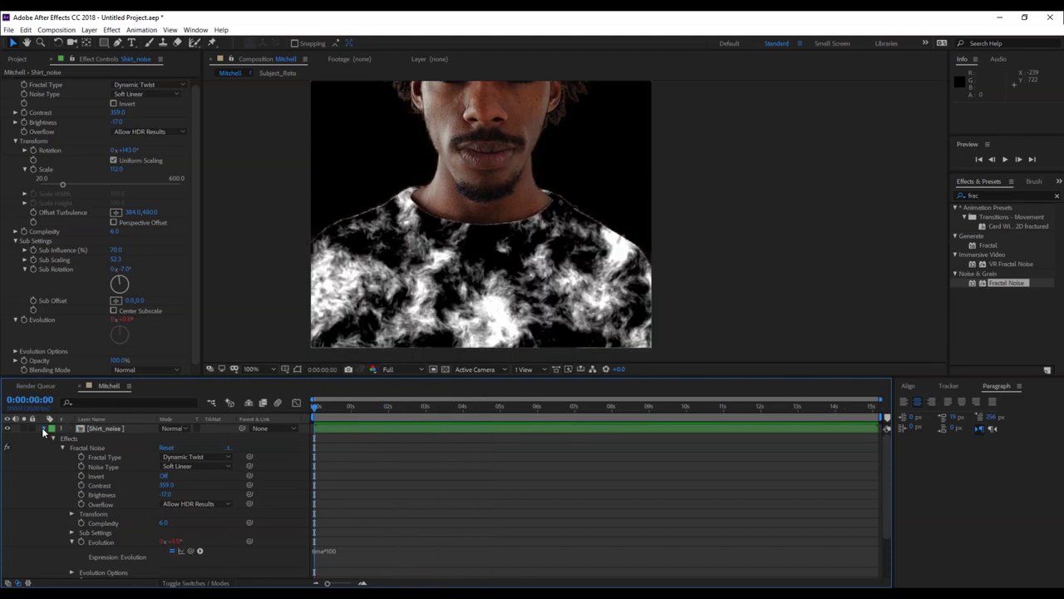
- Set the Shirt_noise layer's blending mode to Add and make the BG layer visible
click(43, 428)
click(103, 428)
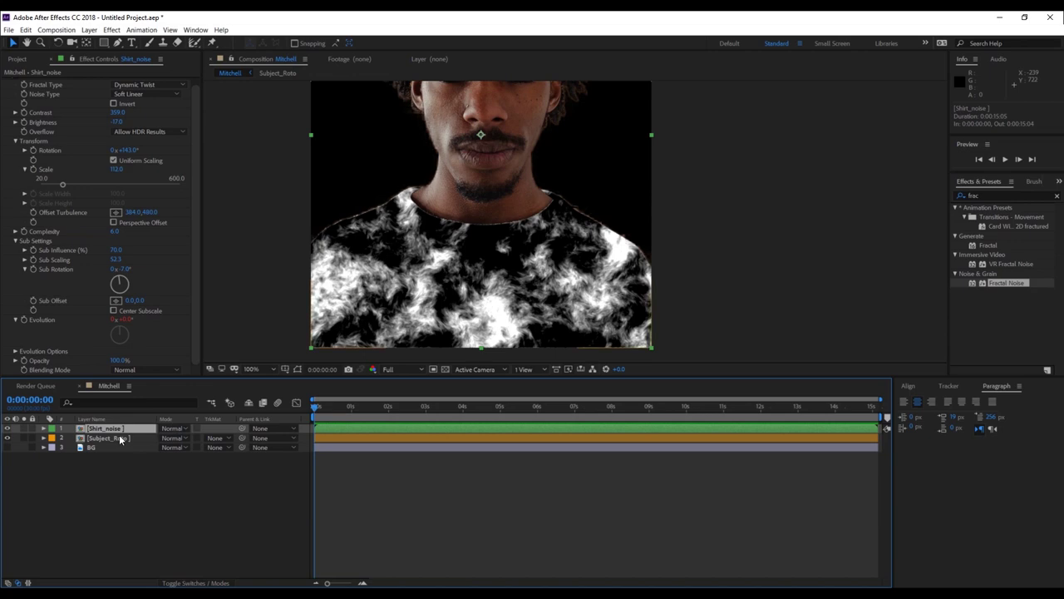
click(119, 438)
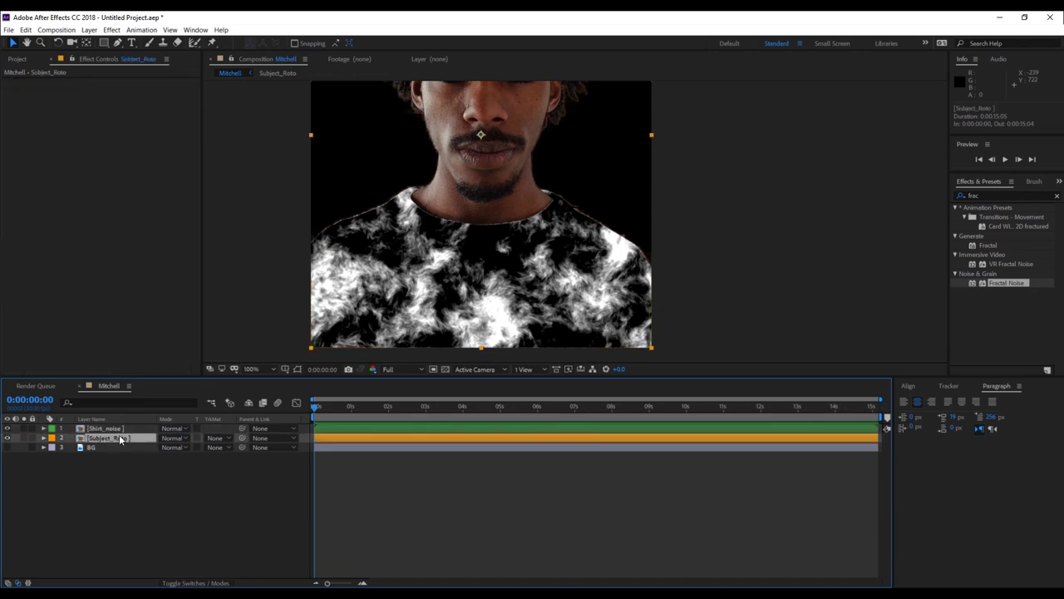
click(25, 439)
click(25, 438)
click(25, 428)
click(25, 428)
click(106, 428)
click(173, 429)
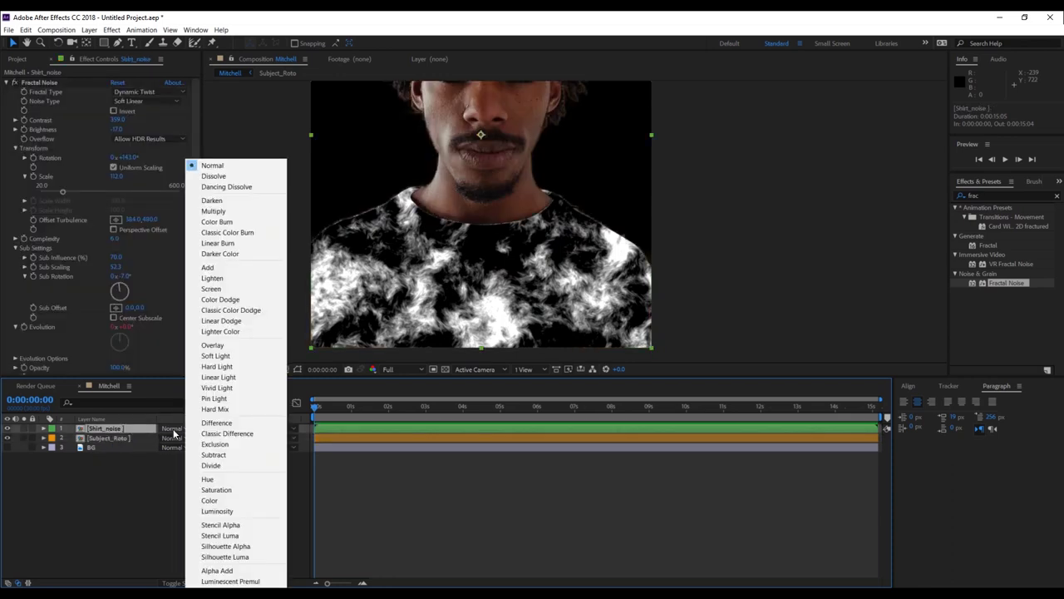
click(208, 267)
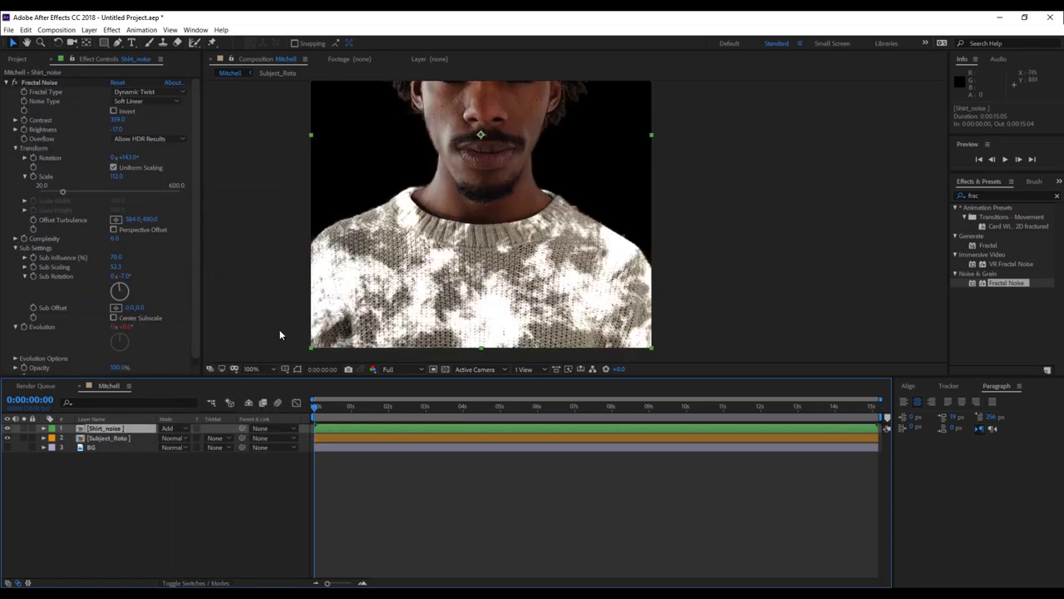
click(8, 448)
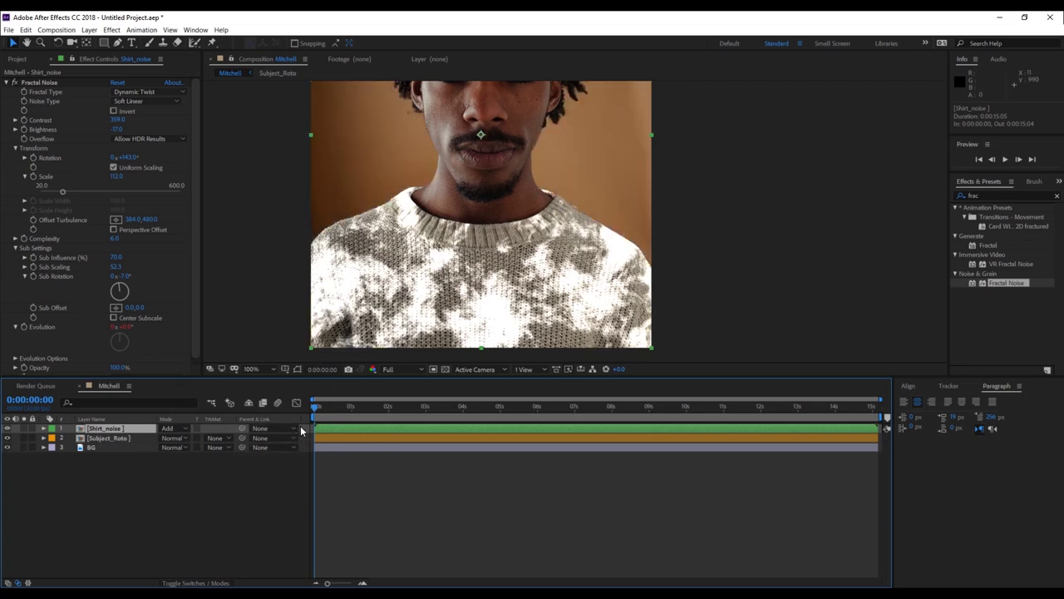
drag(316, 407, 296, 456)
- Apply the Hue/Saturation effect to the Shirt_noise layer
click(7, 83)
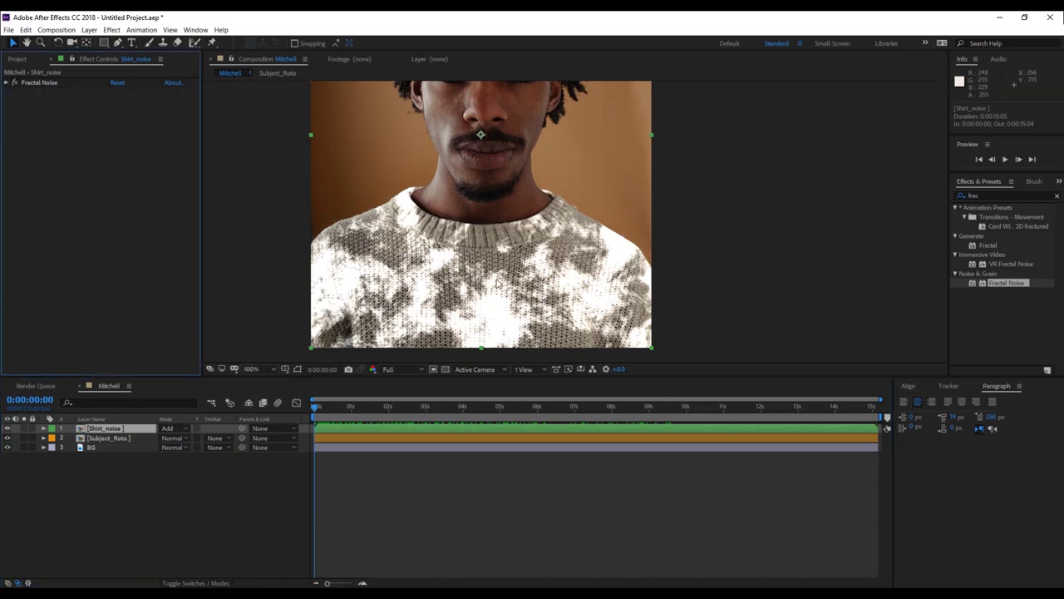
click(985, 195)
text(hue)
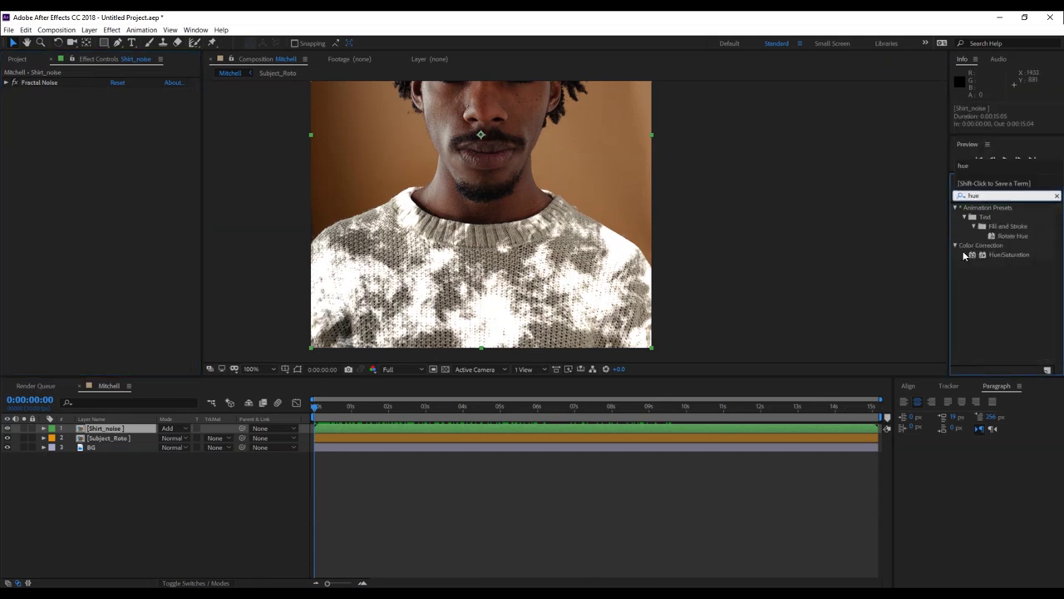
click(996, 256)
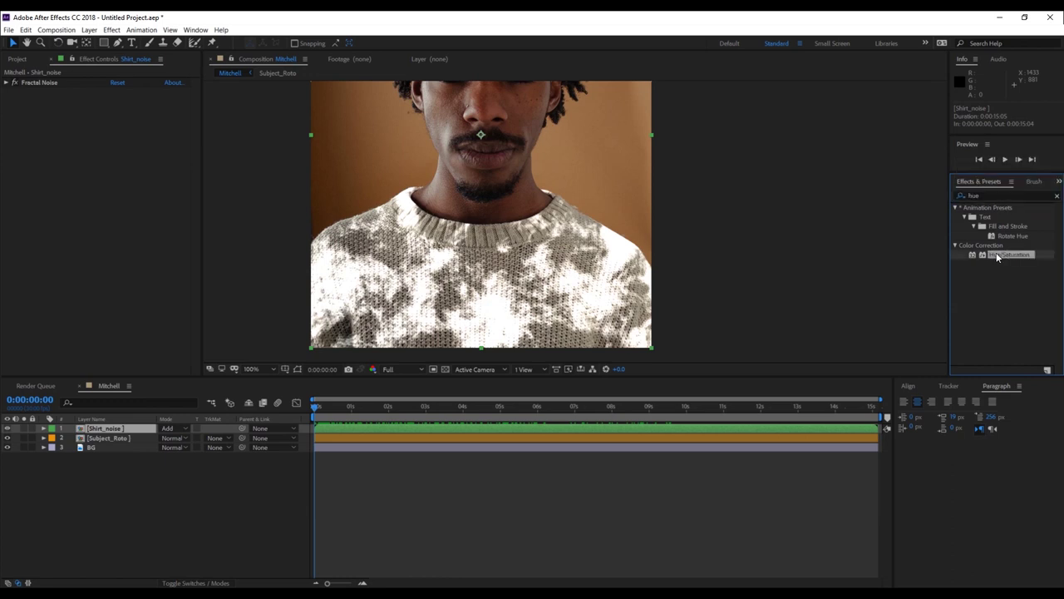
click(111, 431)
click(112, 30)
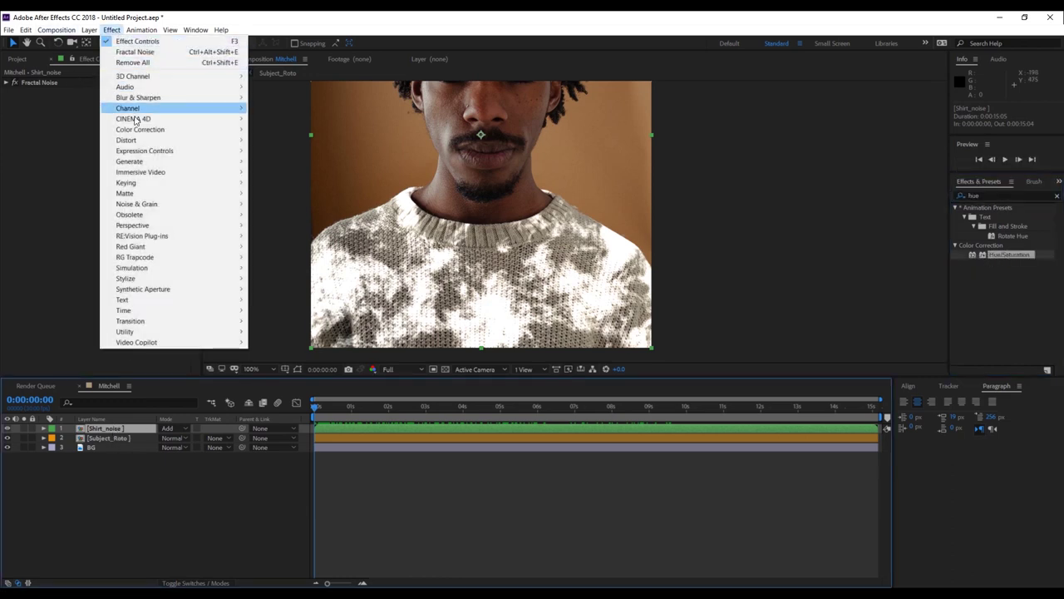
mouse_move(142, 130)
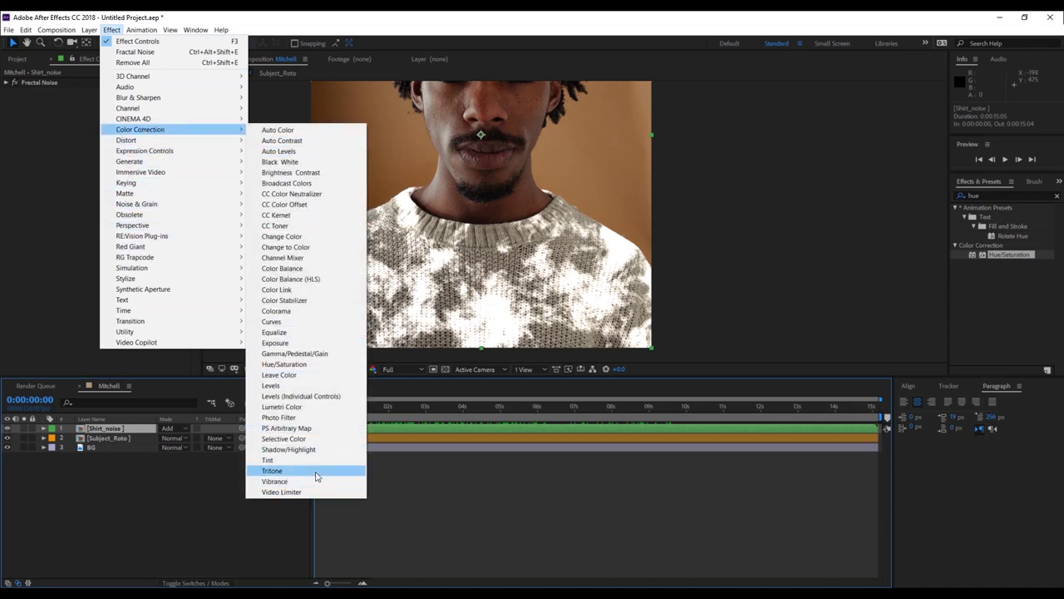
click(299, 368)
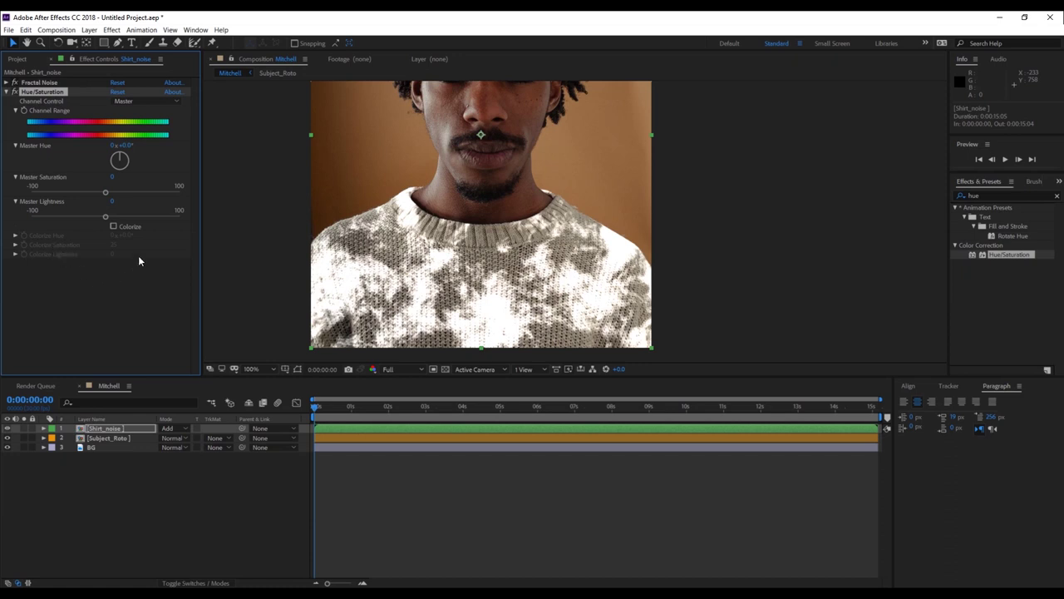
- Enable Colorize in the Shirt_noise Hue/Saturation effect, with Colorize Hue at 32° and Colorize Saturation at 98, and preview the animation
click(113, 226)
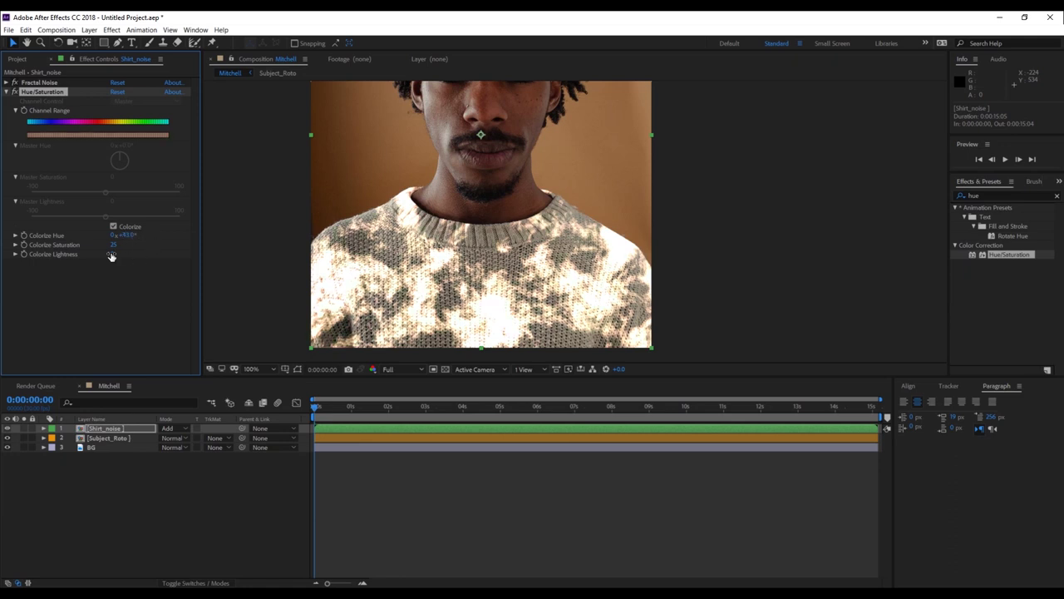
drag(120, 244, 142, 243)
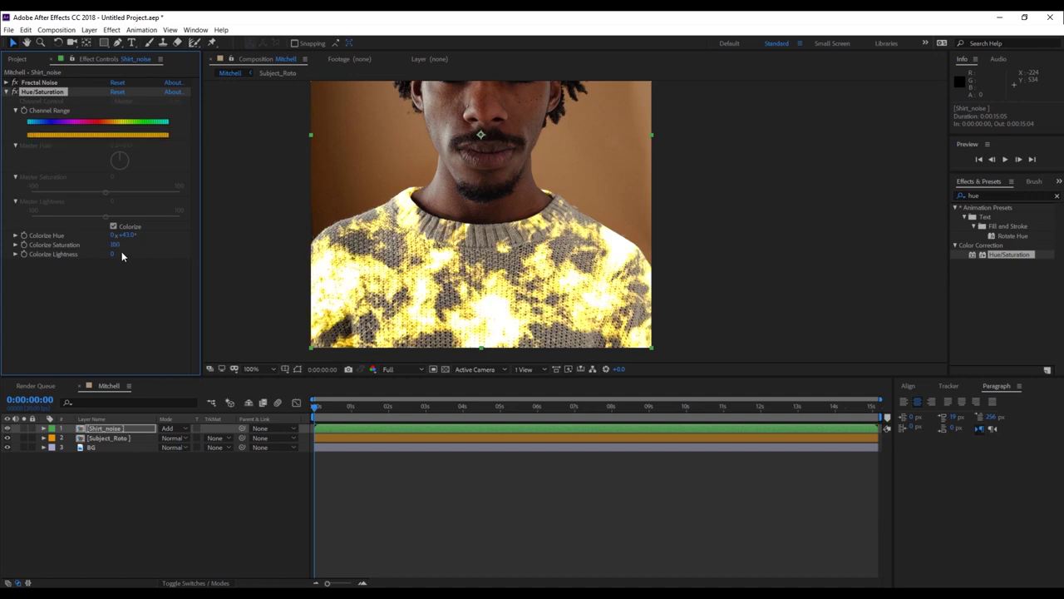
mouse_move(114, 244)
mouse_down()
mouse_move(80, 242)
mouse_move(103, 244)
mouse_up()
mouse_move(125, 235)
mouse_down()
mouse_move(138, 234)
mouse_move(124, 235)
mouse_up()
key(comma)
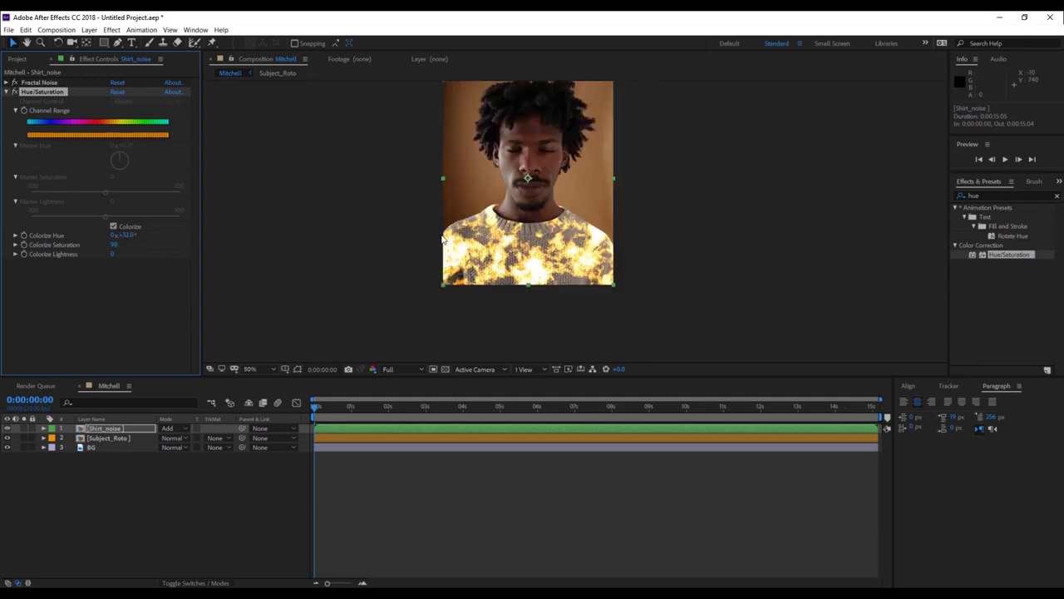
key(period)
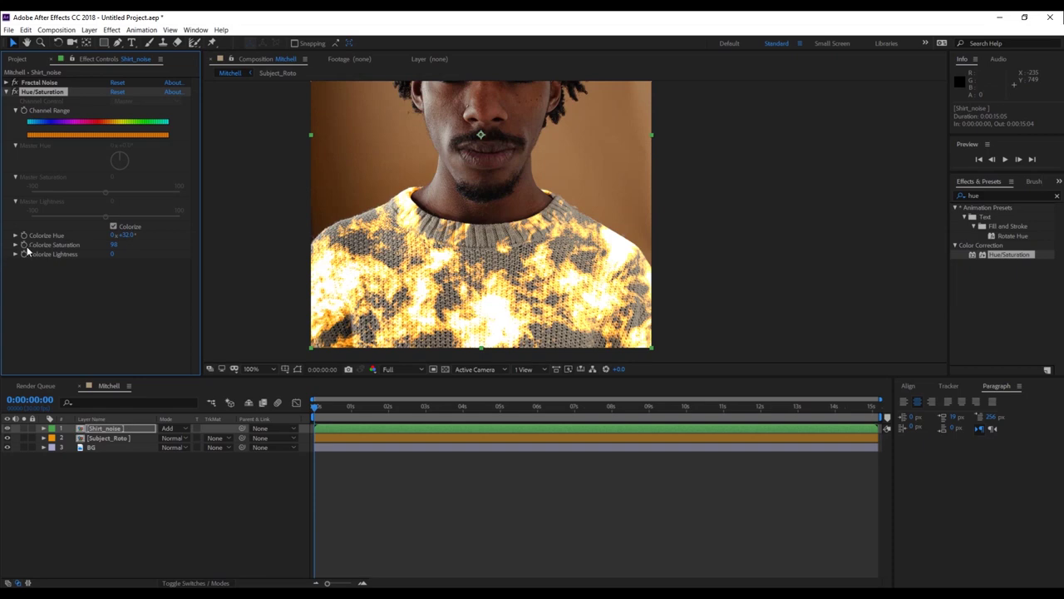
click(336, 408)
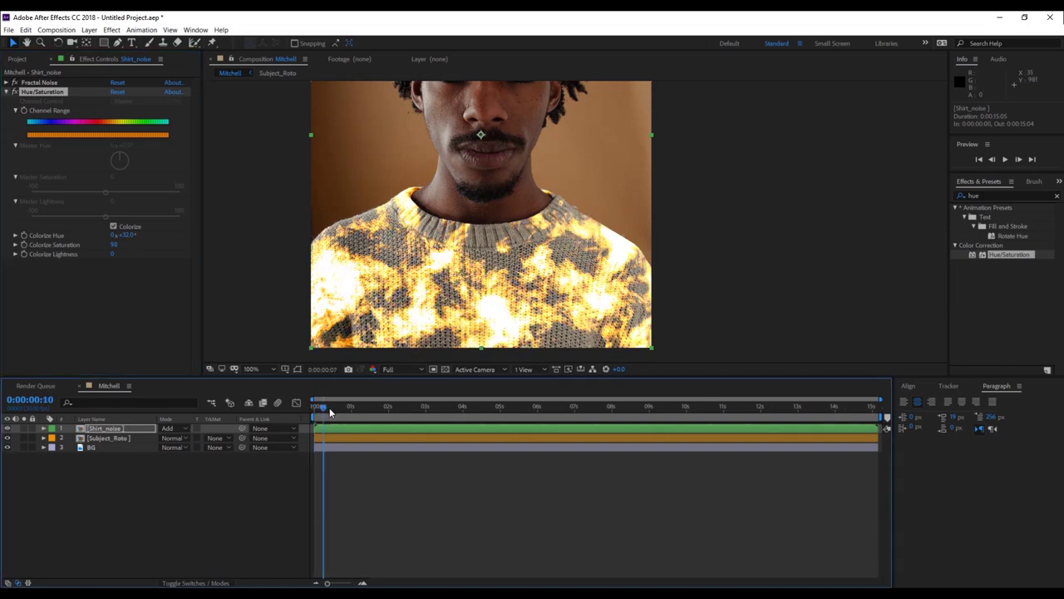
drag(338, 408, 300, 407)
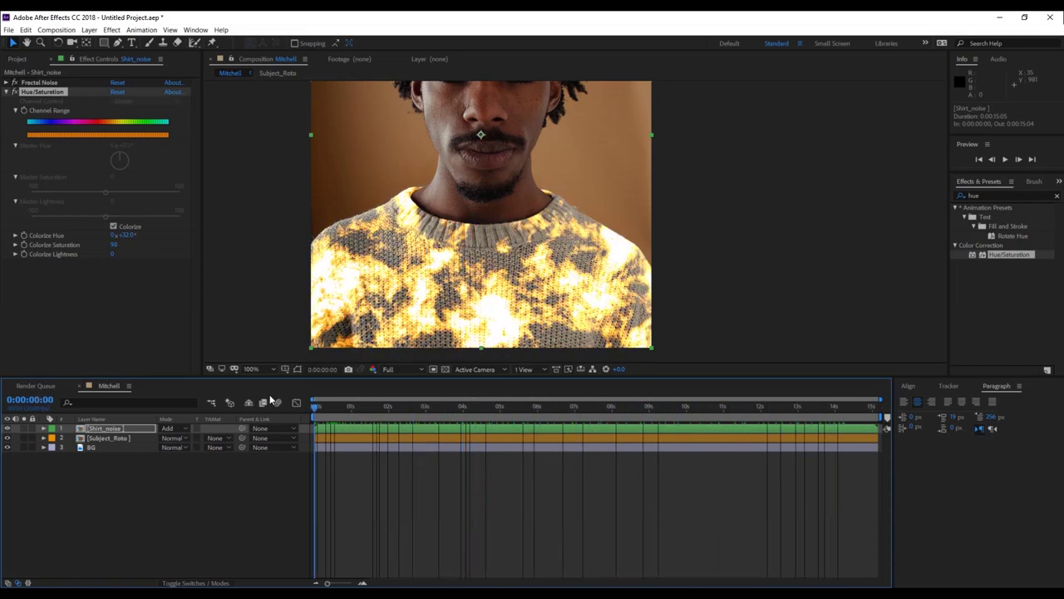
- Set the shirt noise's Colorize Hue to 40° and check the animation over time
click(123, 236)
mouse_move(123, 236)
mouse_down()
mouse_move(191, 240)
mouse_move(127, 239)
mouse_move(138, 239)
mouse_up()
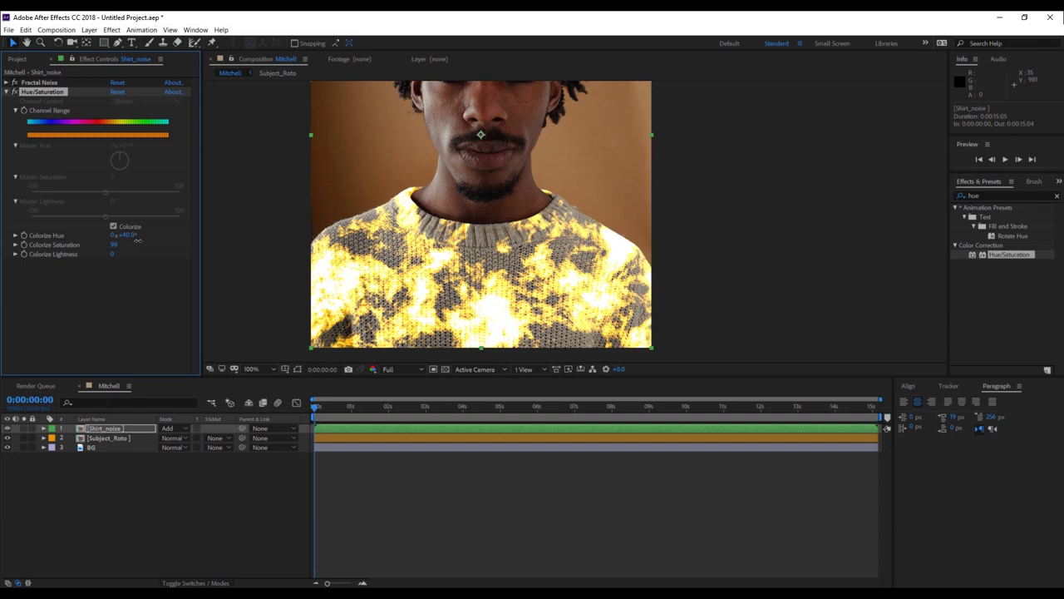
drag(316, 407, 293, 425)
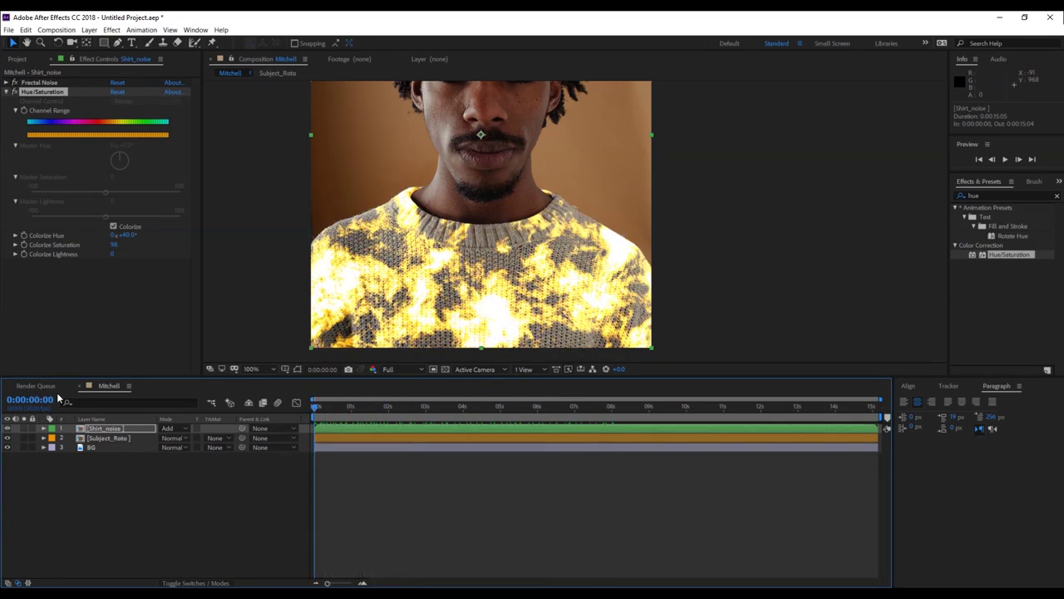
- Duplicate the Shirt_noise layer and delete the Hue/Saturation and Fractal Noise effects from the upper copy
click(105, 438)
click(104, 429)
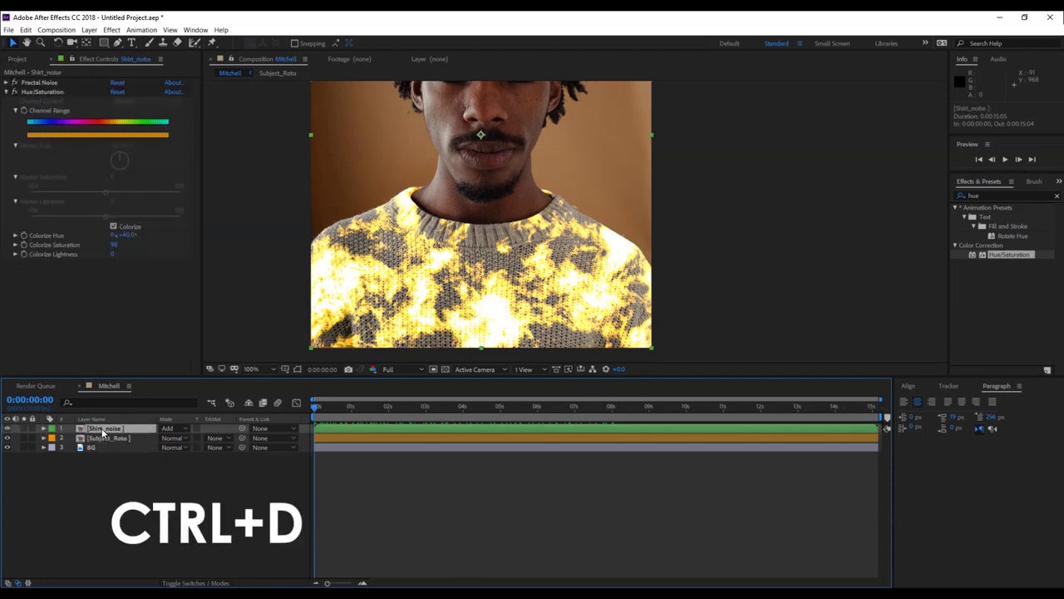
key(ctrl+d)
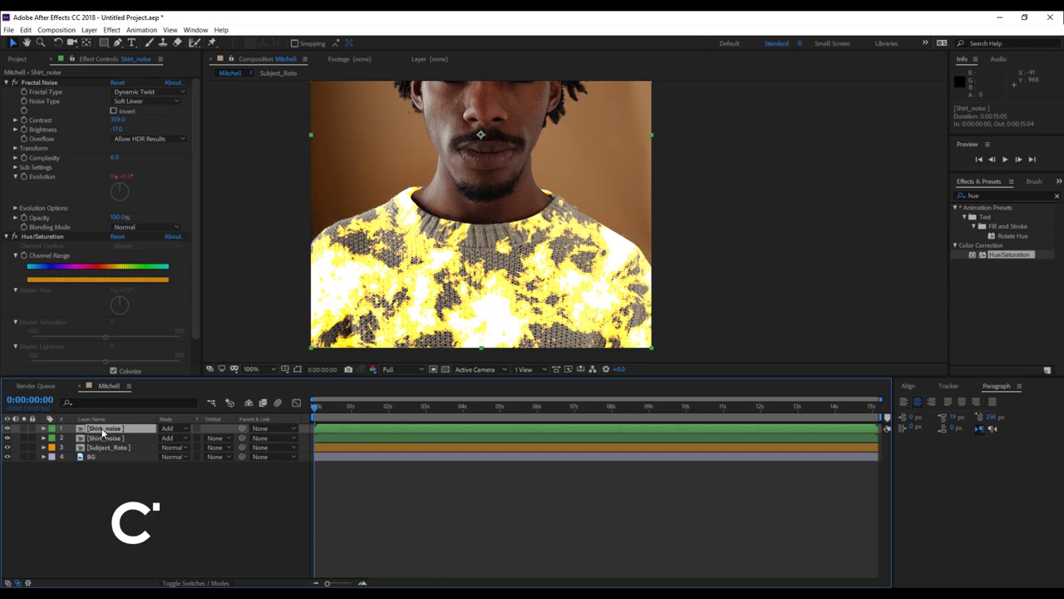
click(7, 82)
click(7, 92)
key(Delete)
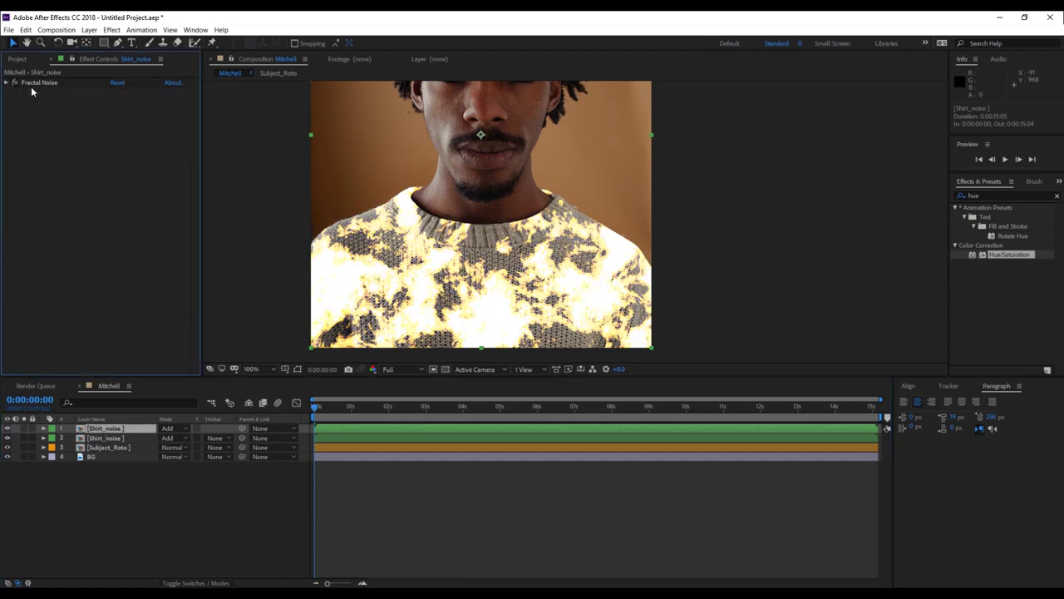
click(36, 83)
key(Delete)
- Set the upper Shirt_noise copy's blending mode to Normal
click(119, 430)
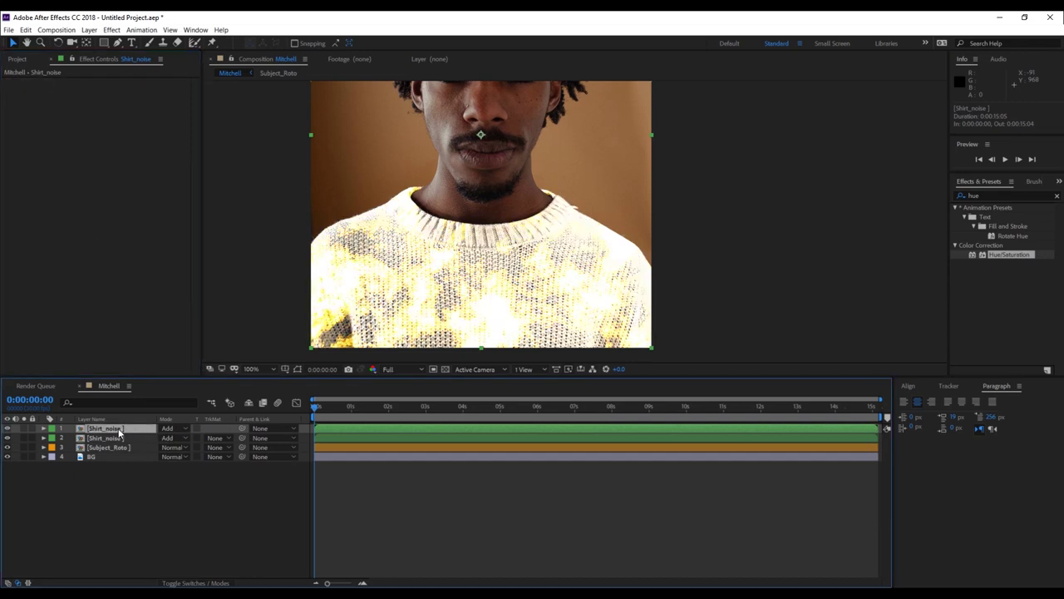
click(169, 428)
click(210, 166)
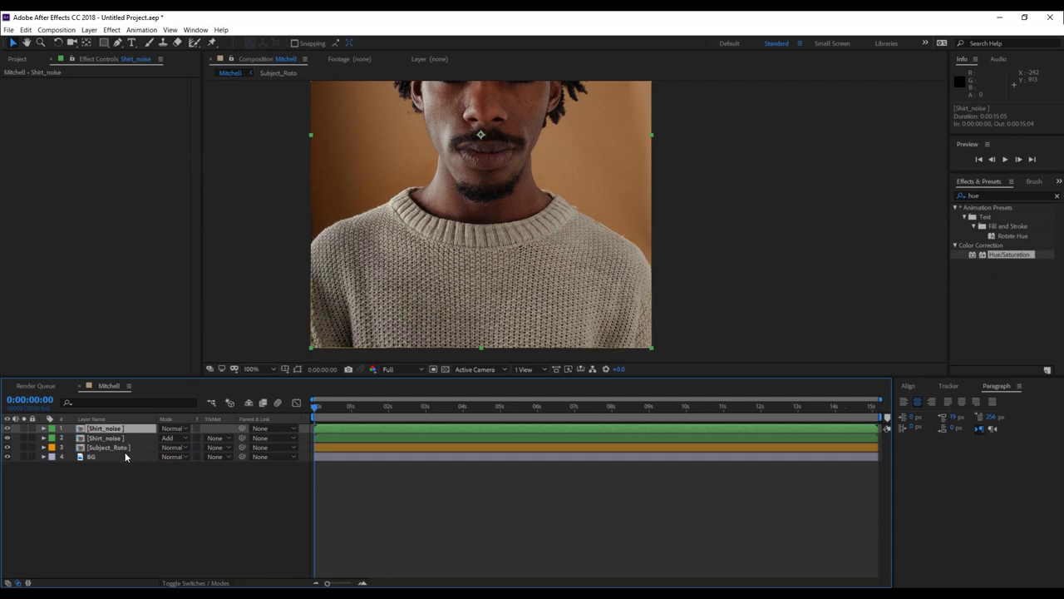
- Try the Invert effect on the upper Shirt_noise copy
click(989, 195)
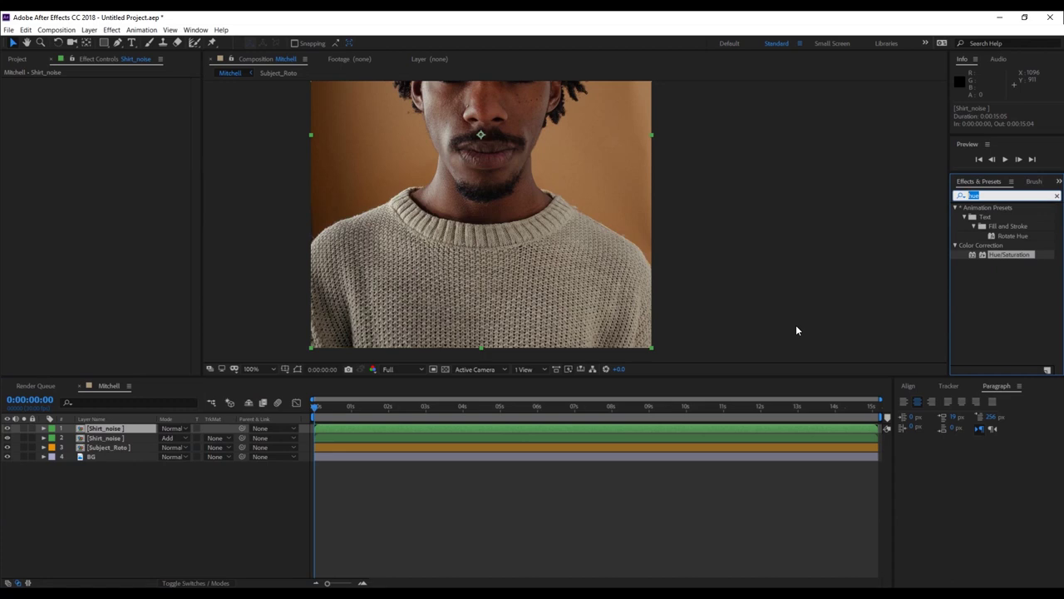
text(inver)
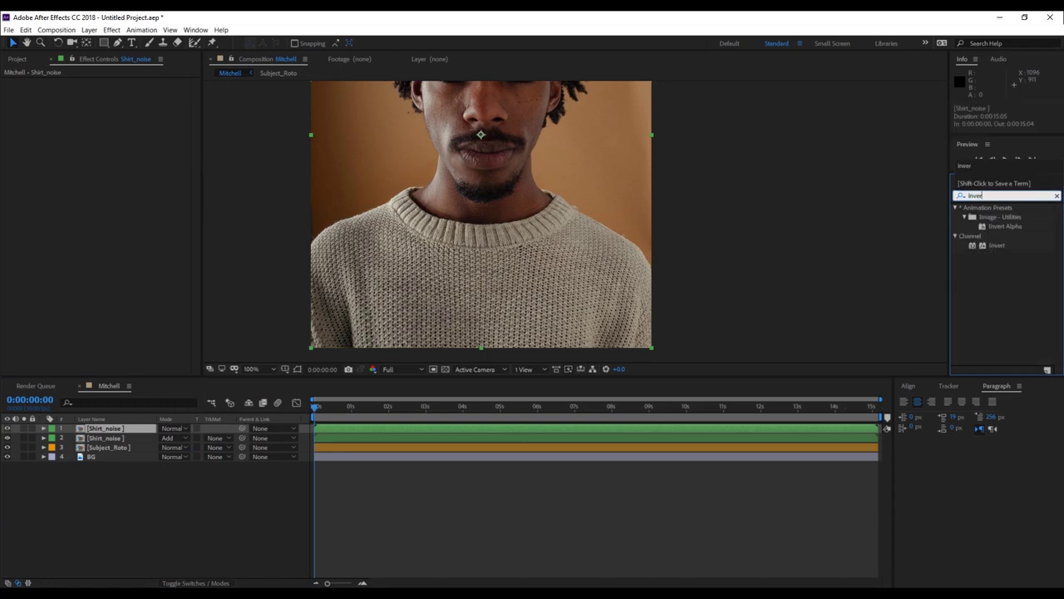
double_click(996, 246)
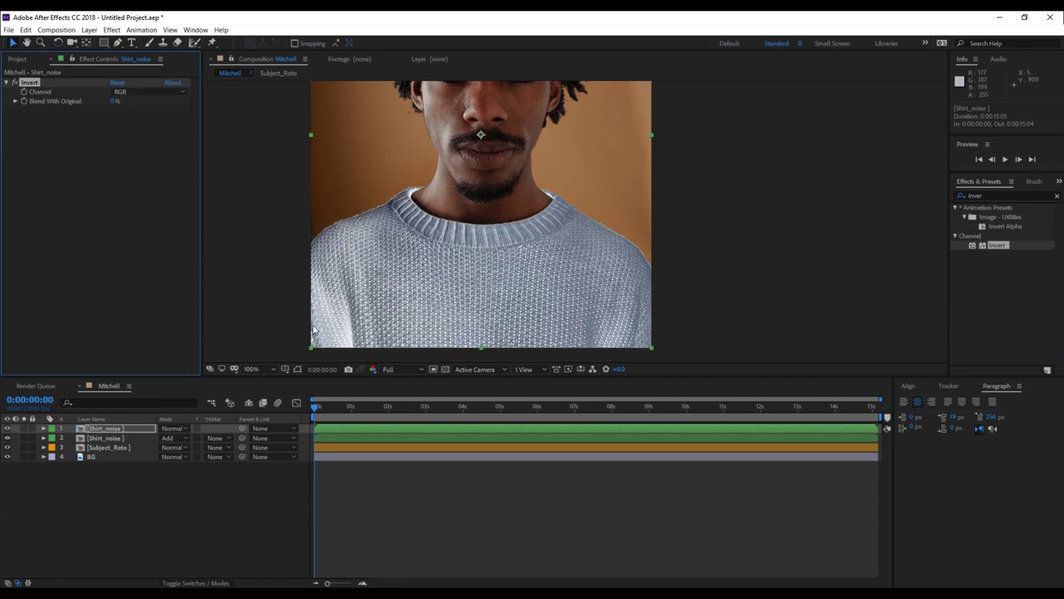
key(ctrl+z)
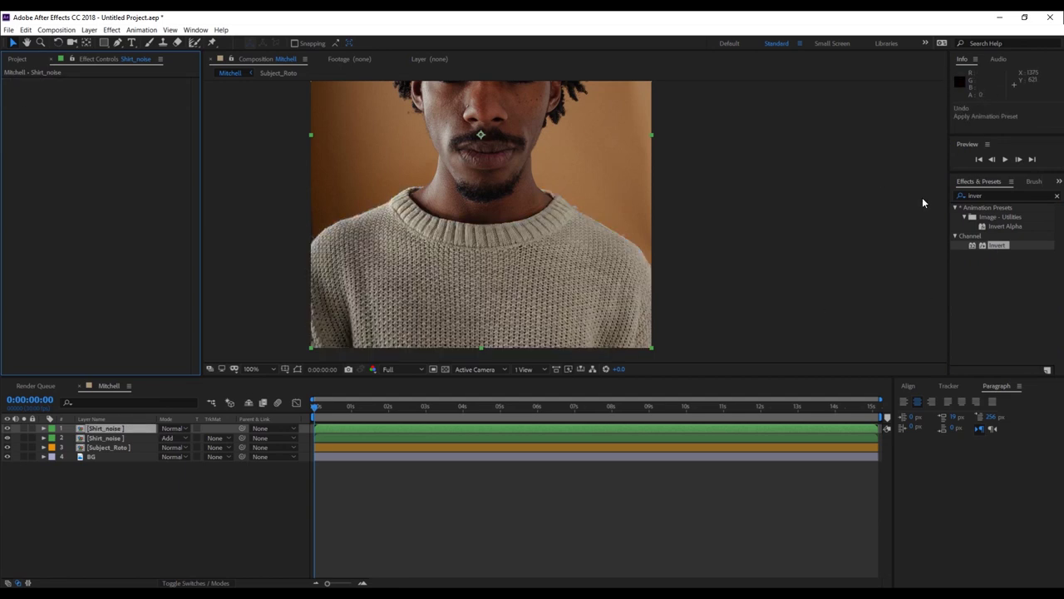
- Apply the Tint effect to the upper Shirt_noise copy
double_click(981, 194)
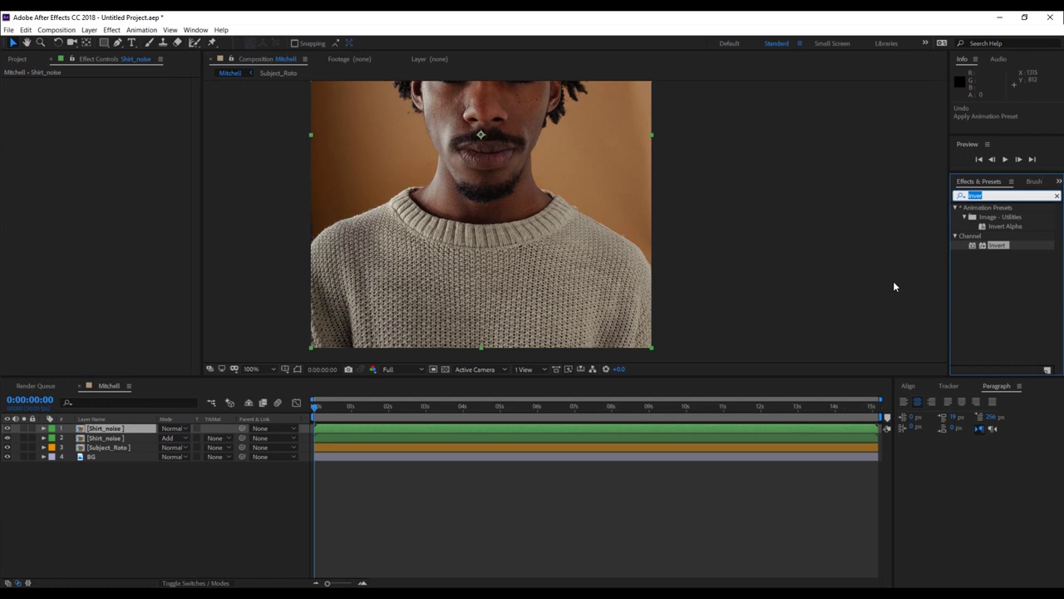
text(tint)
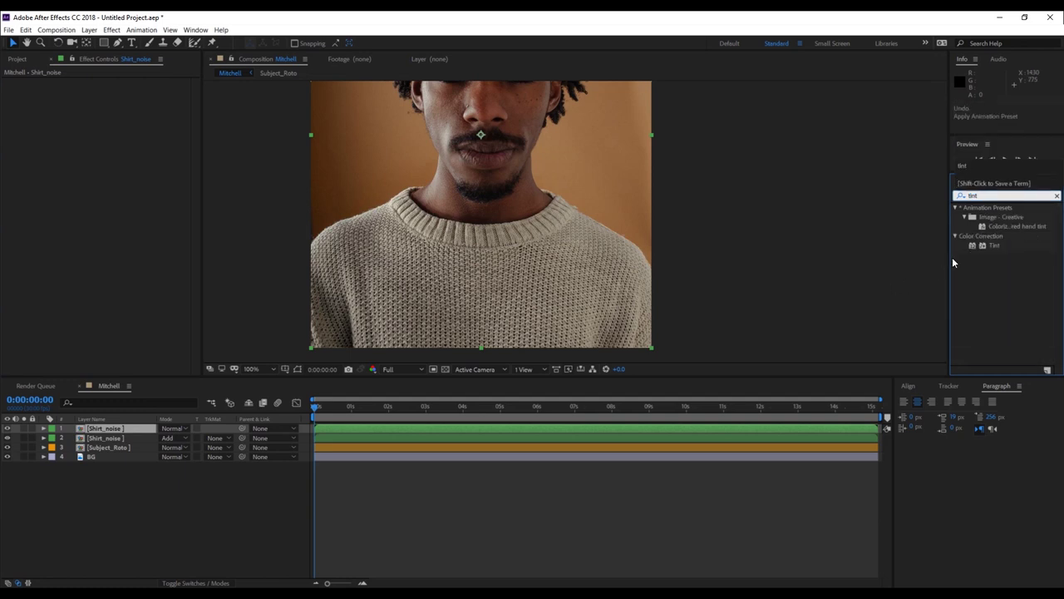
double_click(991, 247)
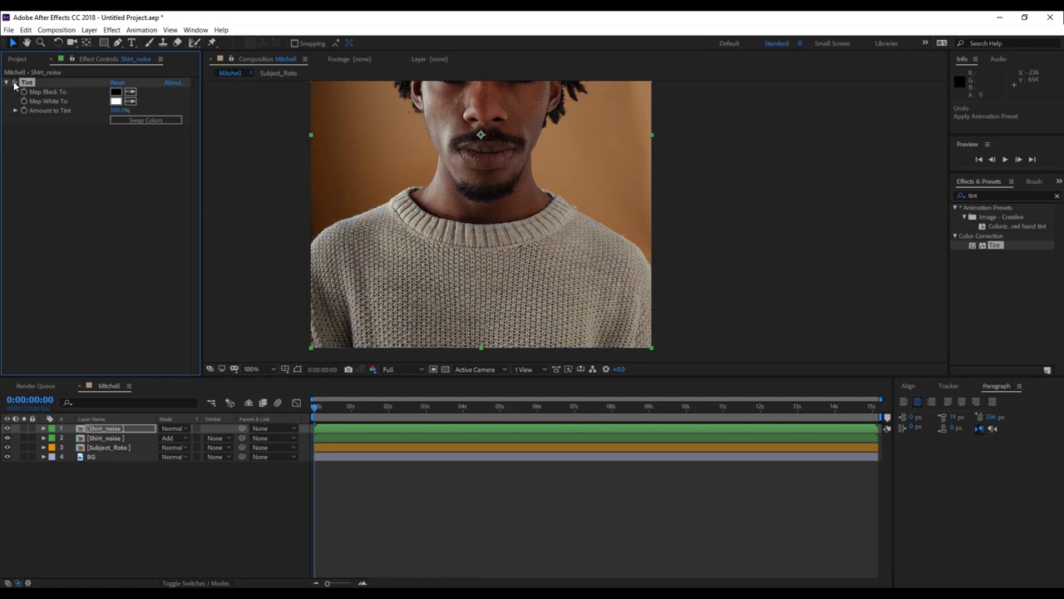
- Apply the Curves effect to the upper Shirt_noise copy and shape a steep S-curve that darkens the sweater's shadows
key(ctrl+5)
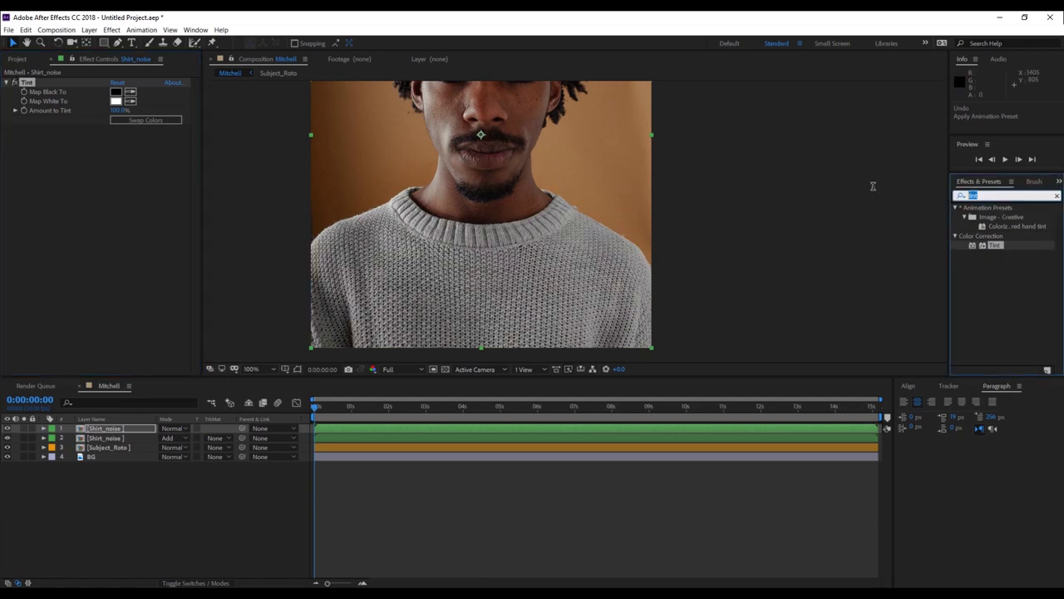
key(BackSpace)
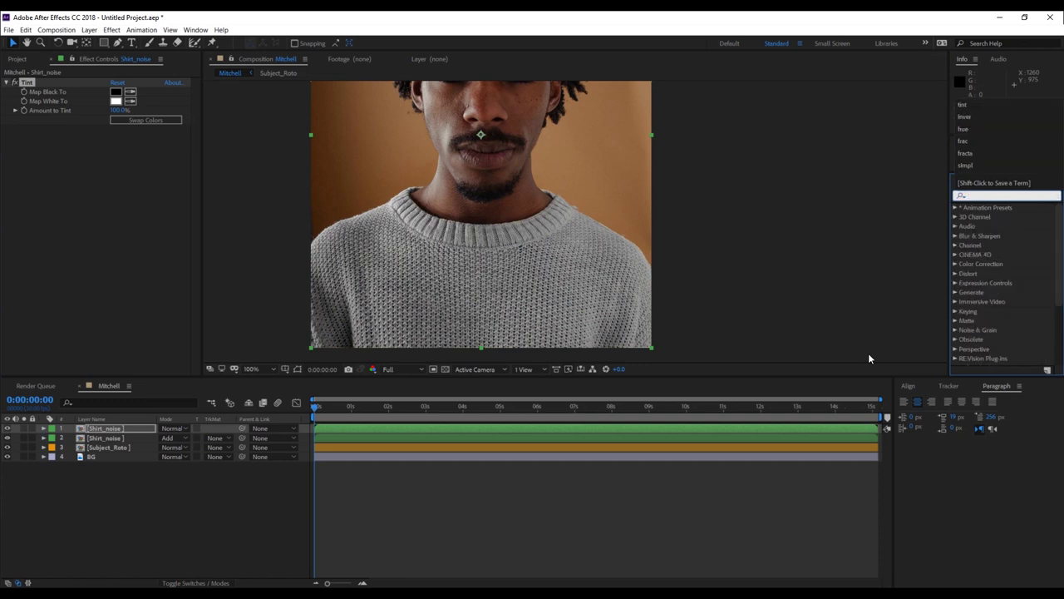
text(curves)
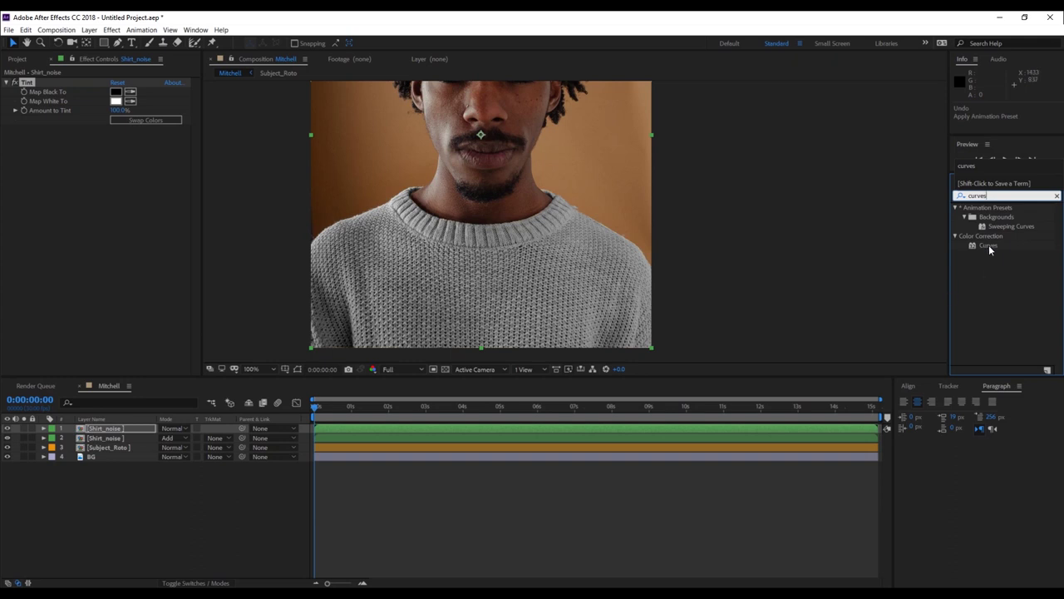
double_click(990, 246)
mouse_move(93, 242)
mouse_down()
mouse_move(107, 266)
mouse_move(114, 242)
mouse_up()
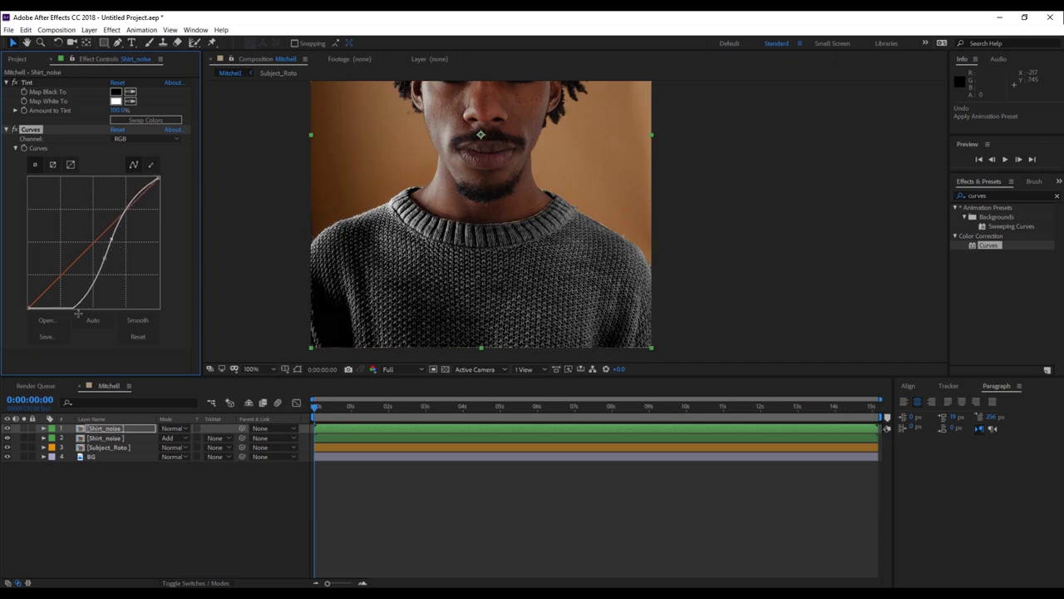
- Rename the upper Shirt_noise copy as Shirt_Displace
click(112, 432)
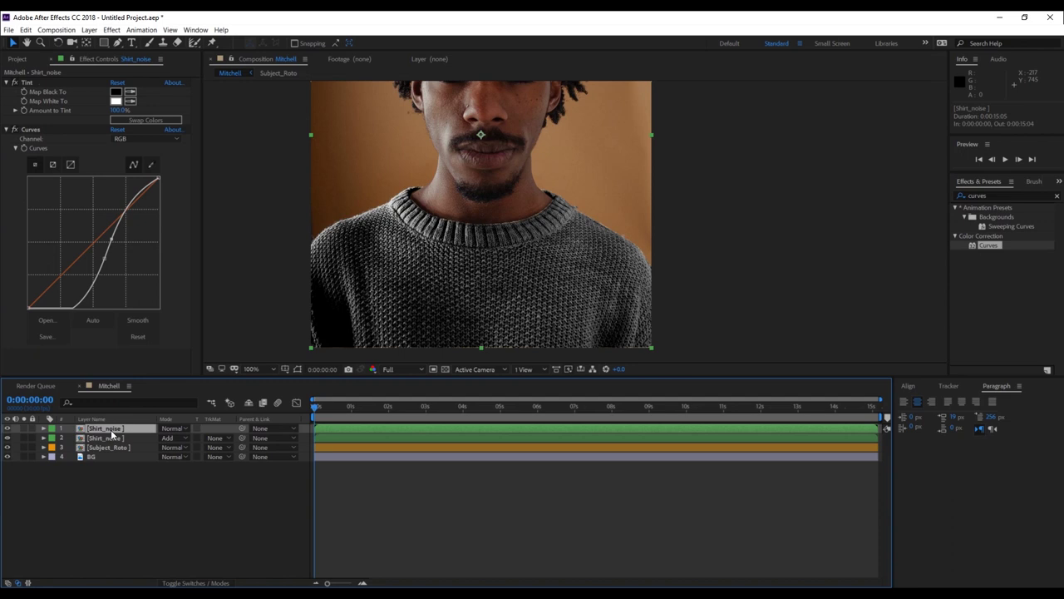
key(Return)
click(108, 429)
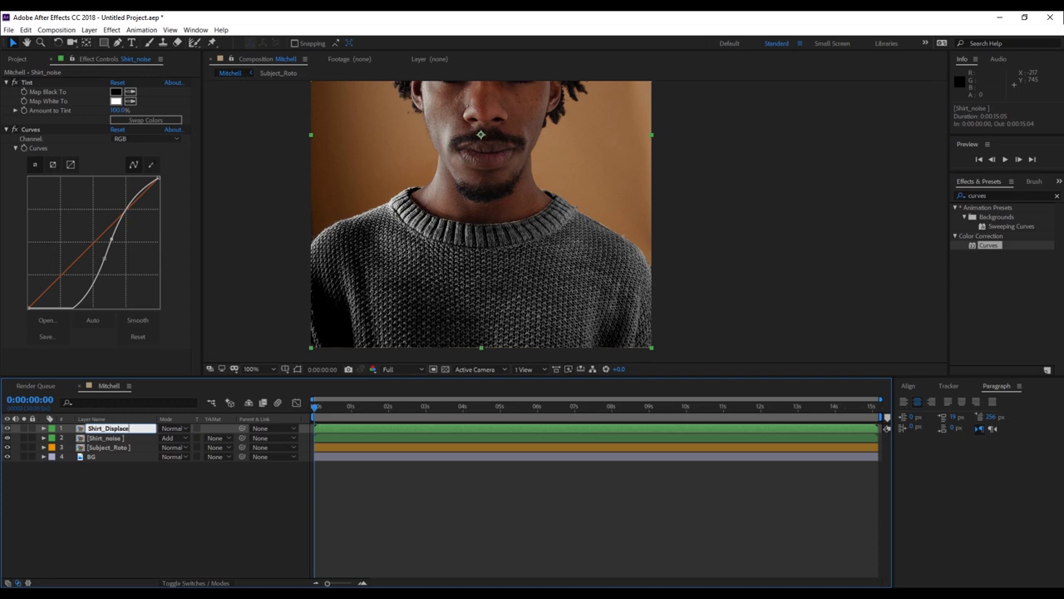
key(Return)
click(130, 488)
click(108, 438)
click(110, 429)
- Set the Shirt_Displace layer's label color to Blue
click(52, 428)
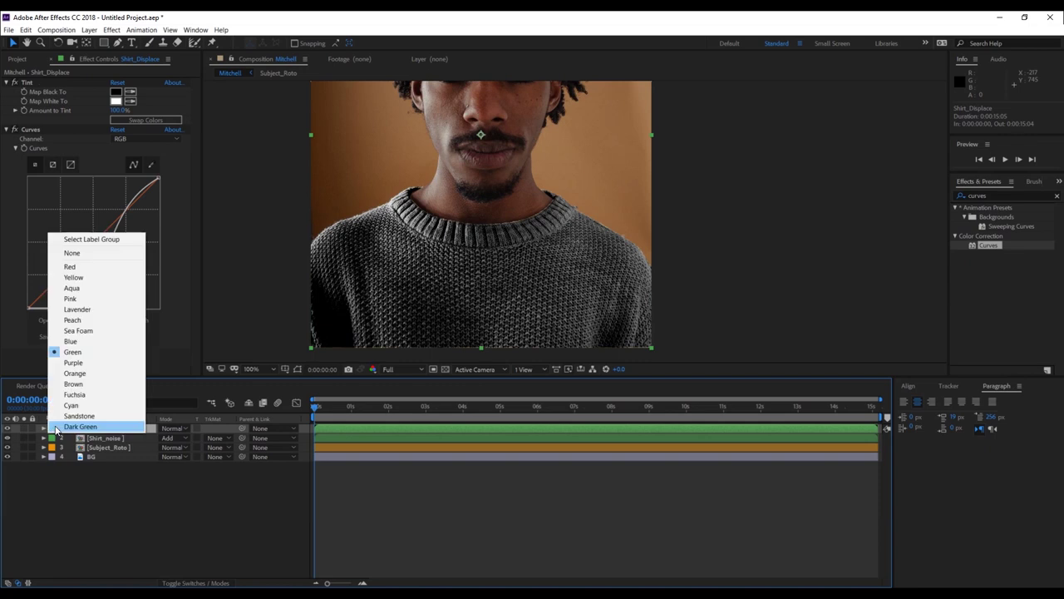
click(74, 384)
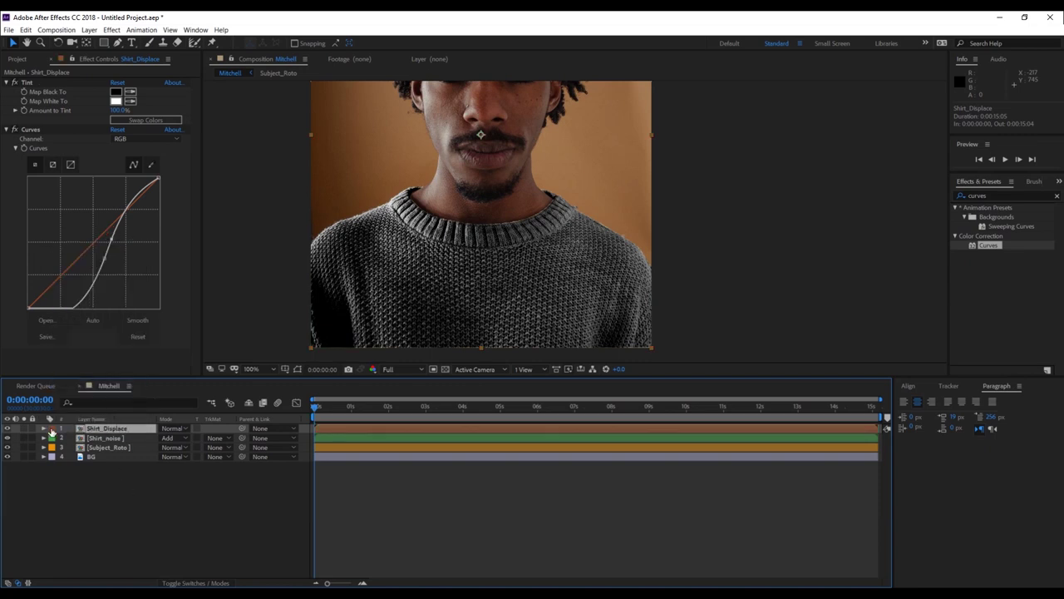
click(52, 430)
click(83, 340)
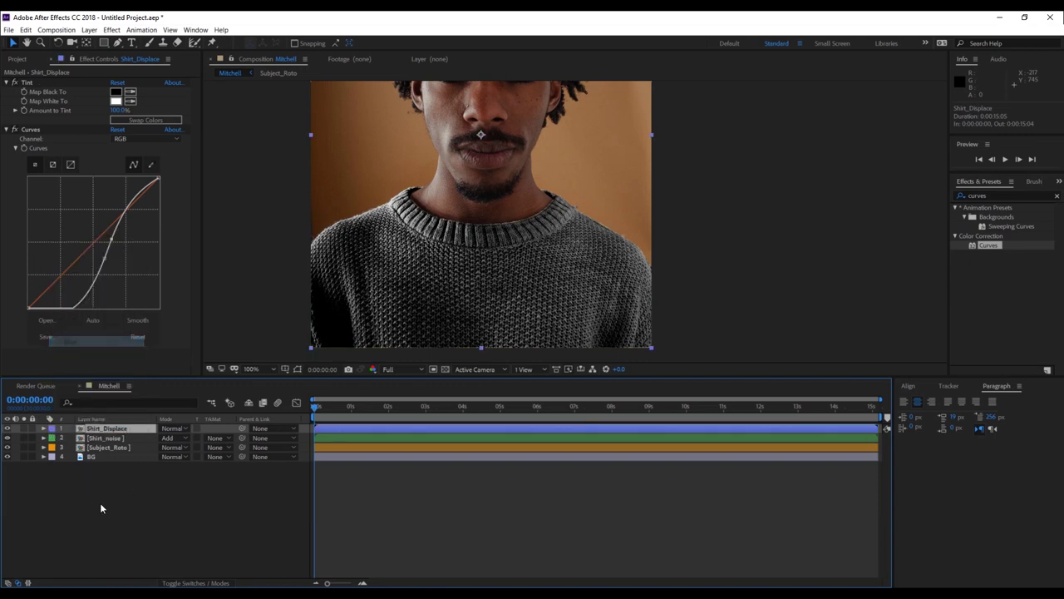
- Hide the Shirt_Displace layer
click(110, 438)
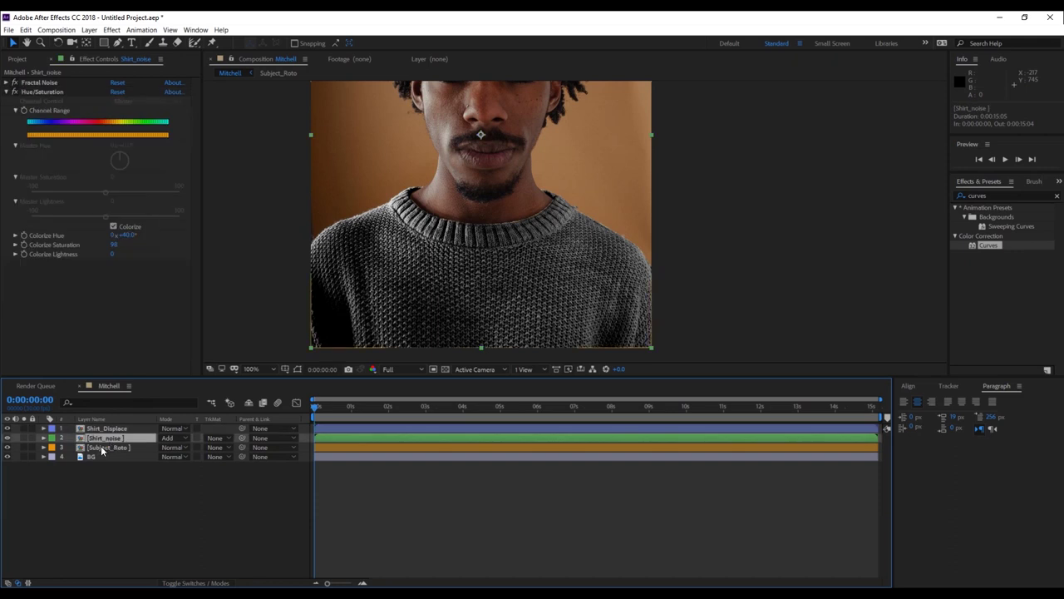
click(101, 449)
click(109, 438)
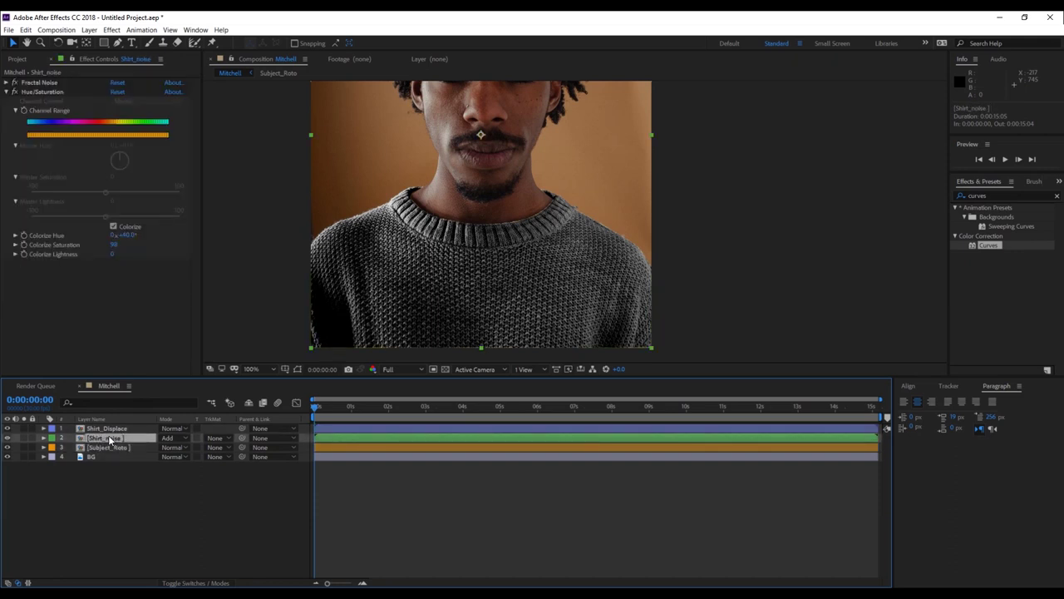
click(104, 428)
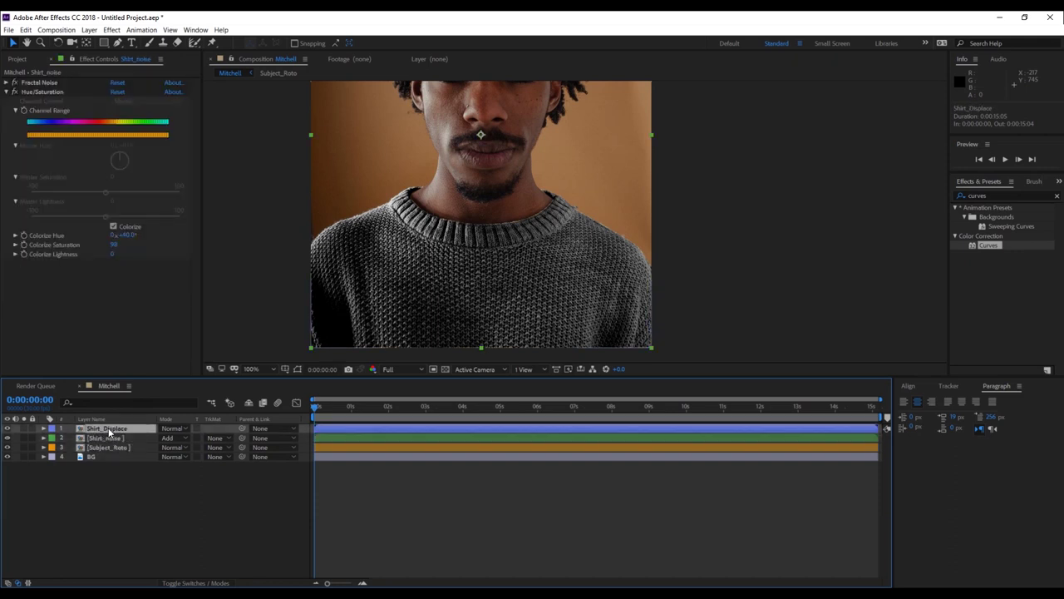
click(7, 428)
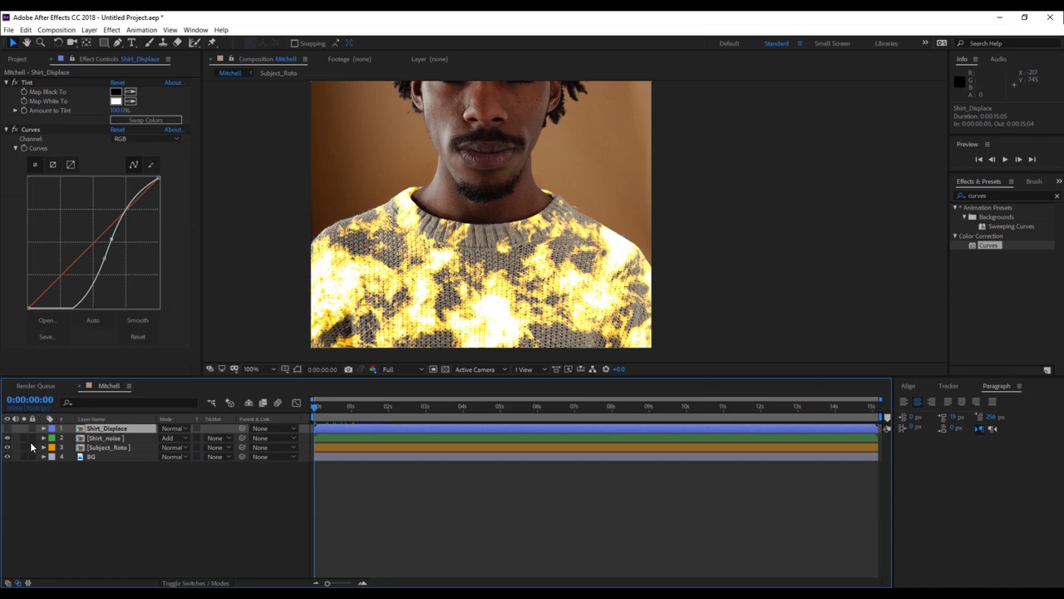
- Try the Displacement Map effect on the Shirt_noise layer and delete it again
click(99, 439)
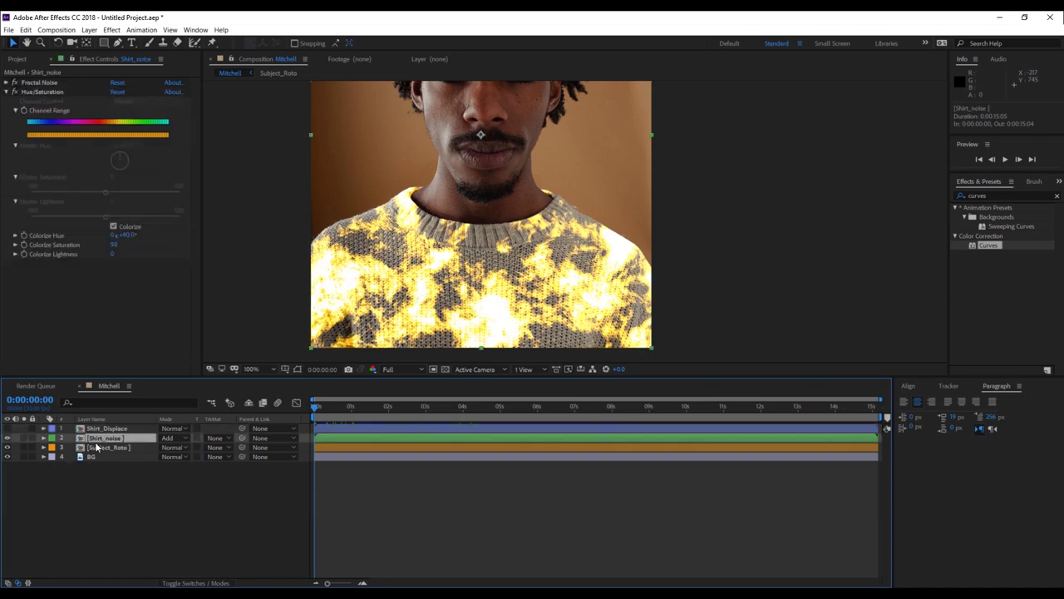
click(998, 196)
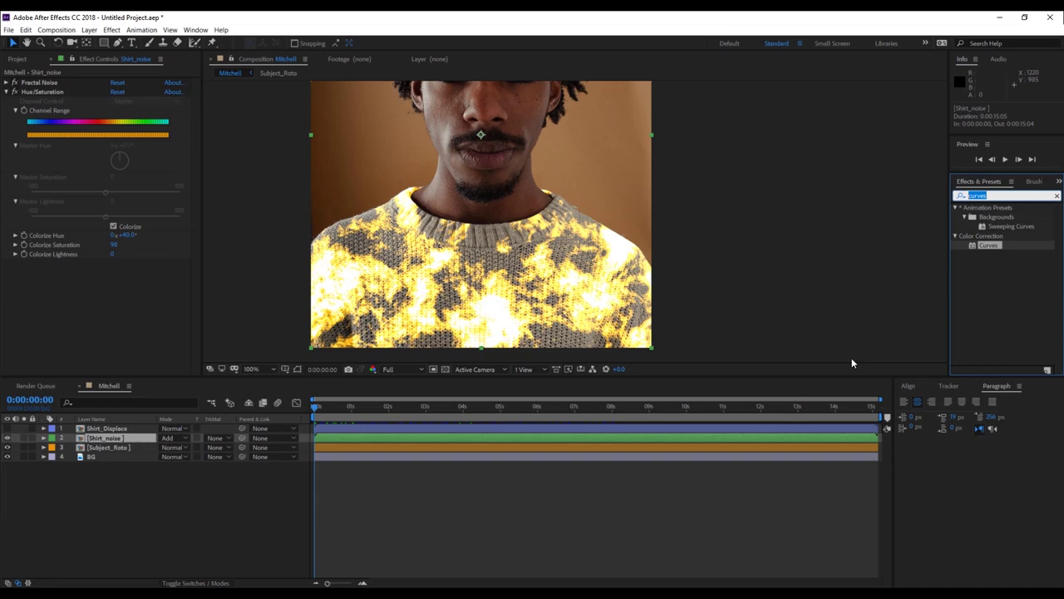
text(dis)
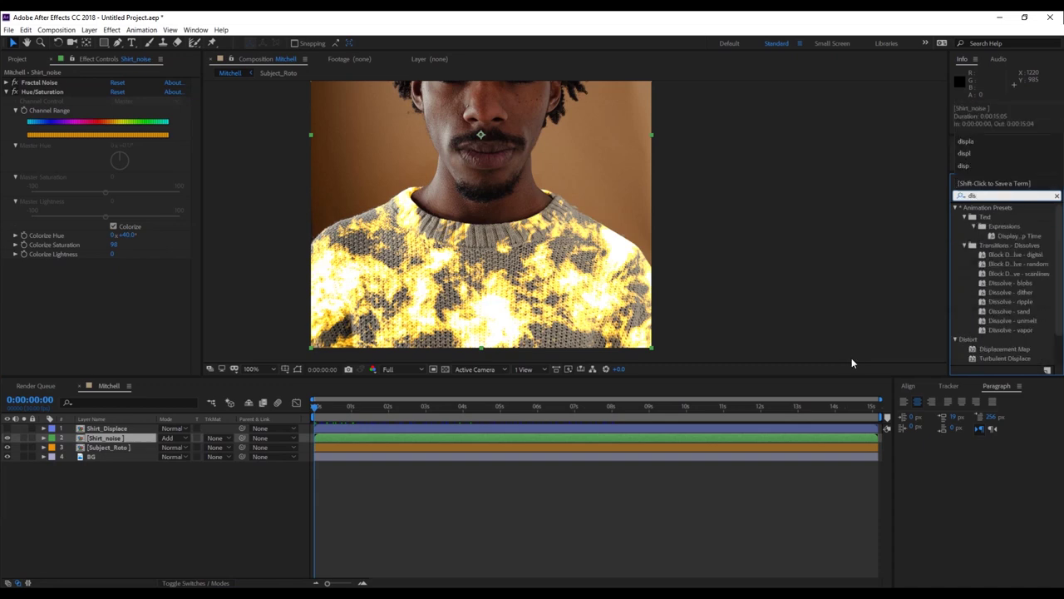
text(pl)
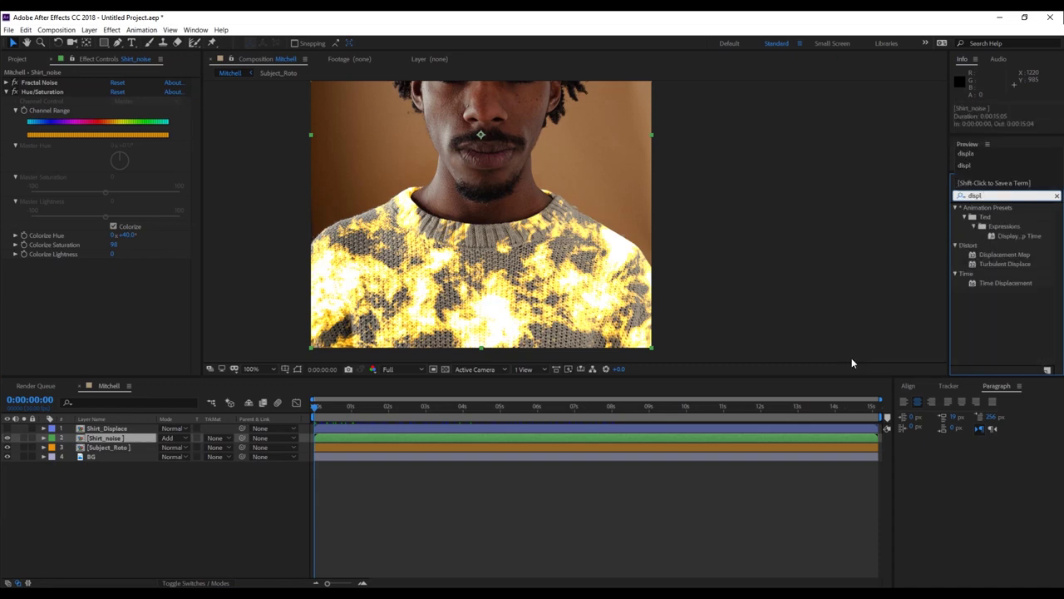
double_click(1000, 255)
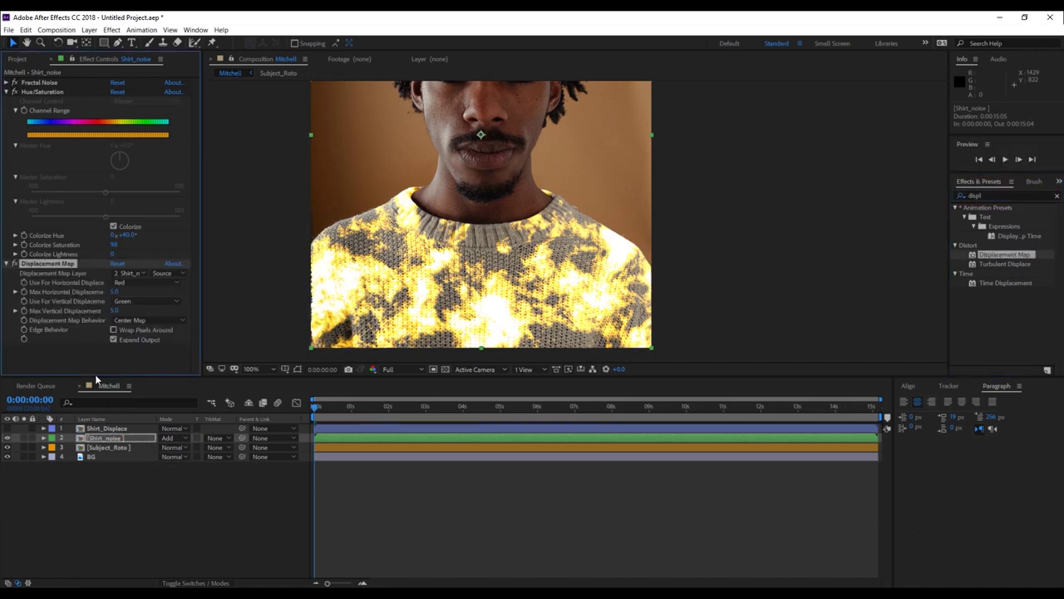
key(Delete)
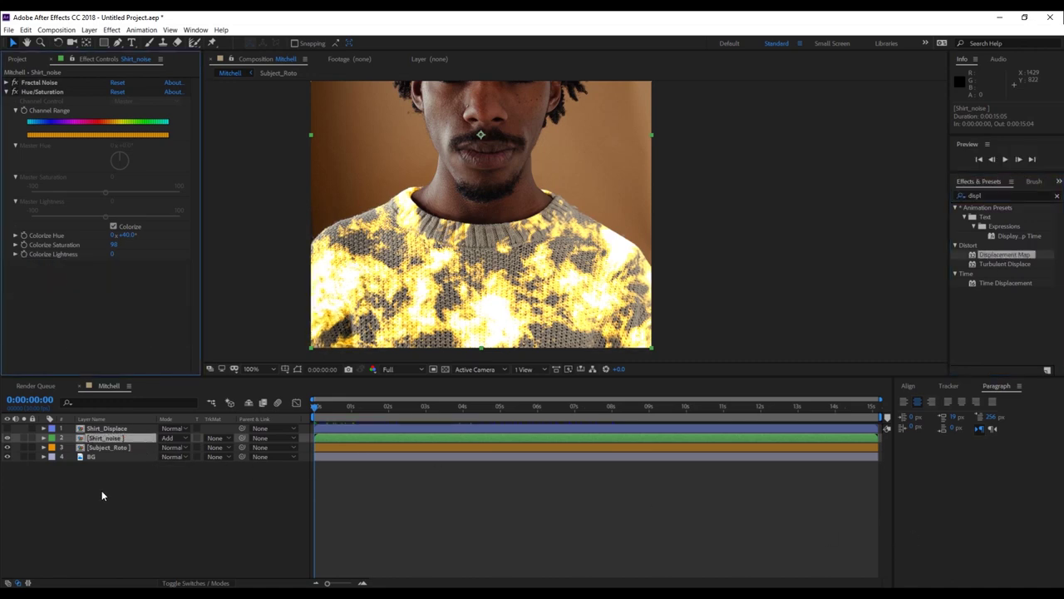
- Show the Shirt_Displace layer and move it directly below the Shirt_noise layer
click(7, 437)
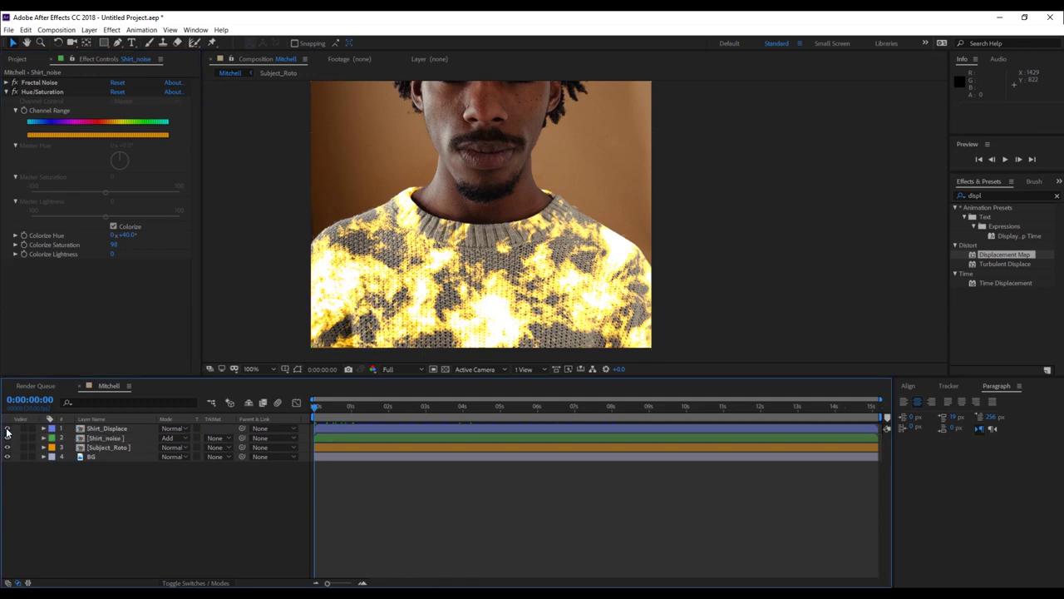
drag(104, 428, 108, 445)
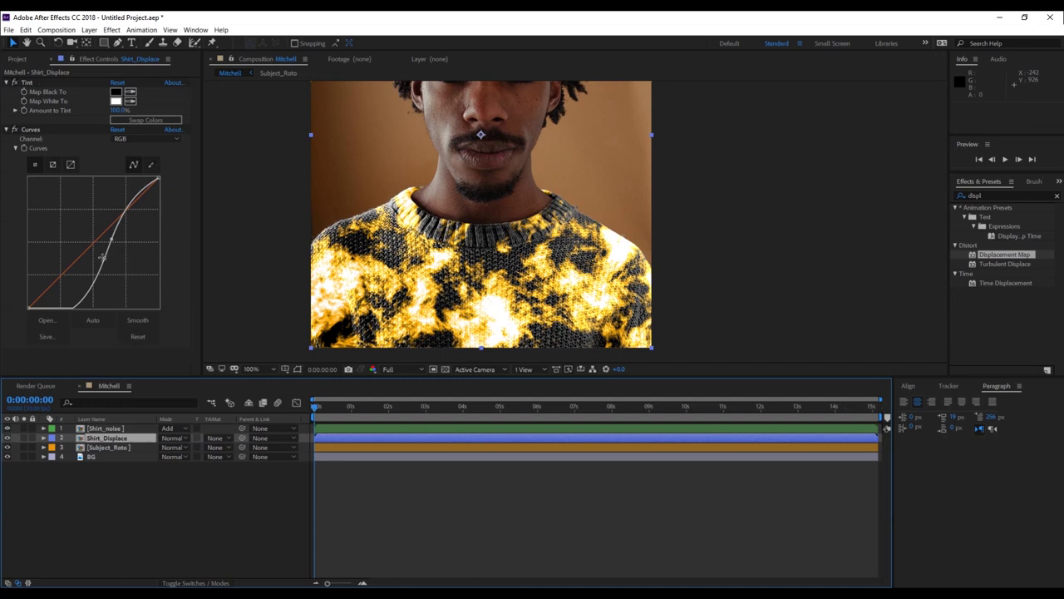
- Set Map Black To in Shirt_Displace's Tint effect to a dark blue with a hue of 204°
click(115, 92)
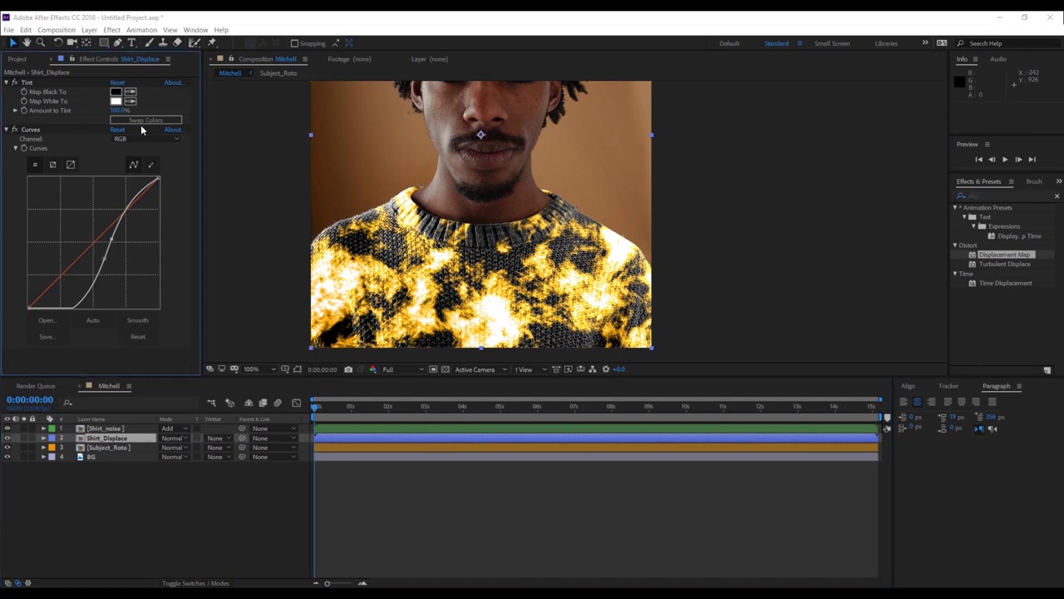
drag(426, 268, 312, 381)
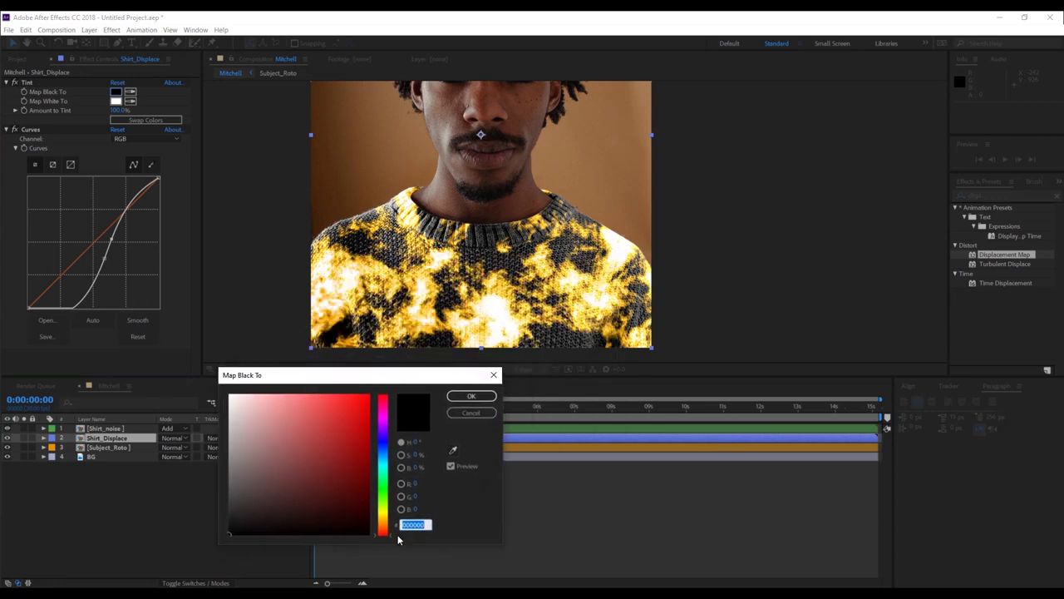
click(383, 460)
mouse_move(384, 460)
mouse_down()
mouse_move(383, 492)
mouse_move(405, 508)
mouse_up()
click(368, 504)
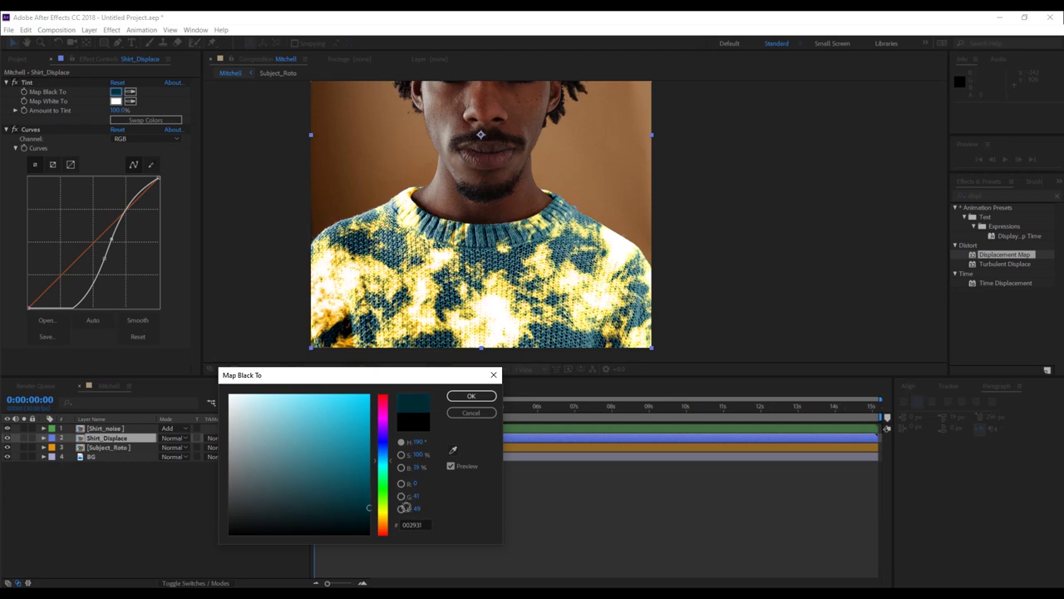
click(389, 456)
drag(389, 455, 397, 463)
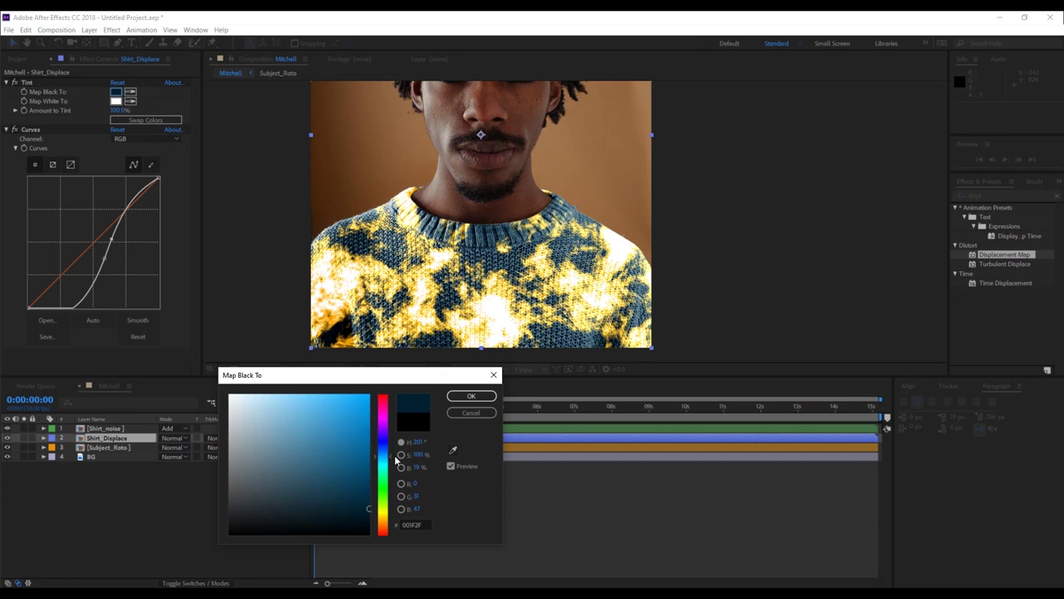
drag(397, 462, 397, 453)
mouse_move(357, 490)
mouse_down()
mouse_move(382, 524)
mouse_move(398, 510)
mouse_move(337, 499)
mouse_move(365, 504)
mouse_up()
drag(390, 449, 403, 456)
click(471, 397)
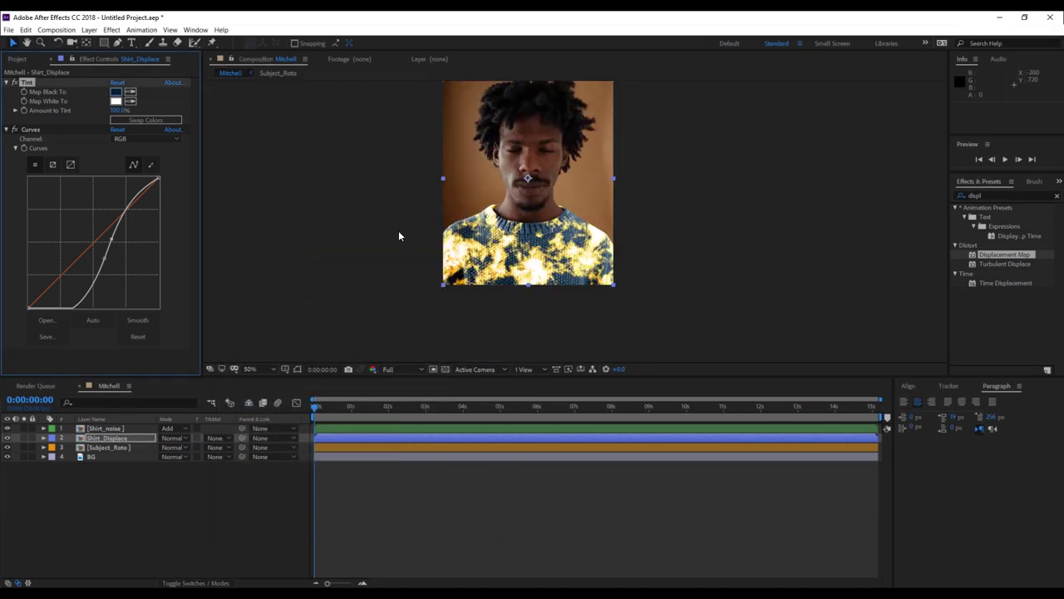
key(slash)
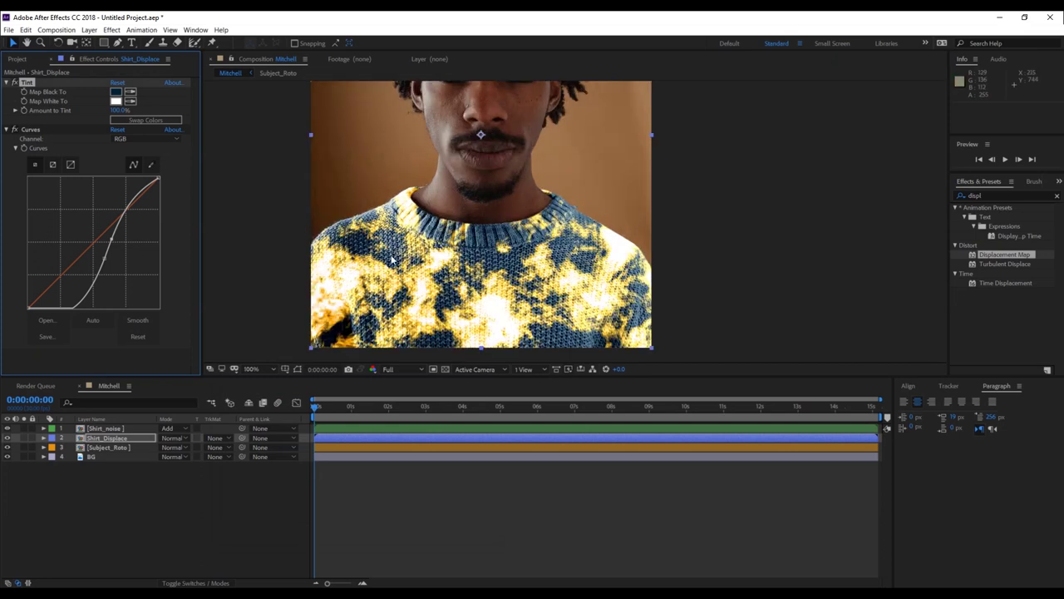
- Set Shirt_noise's Colorize Saturation to 100 and adjust its Colorize Hue to a brighter yellow
click(104, 428)
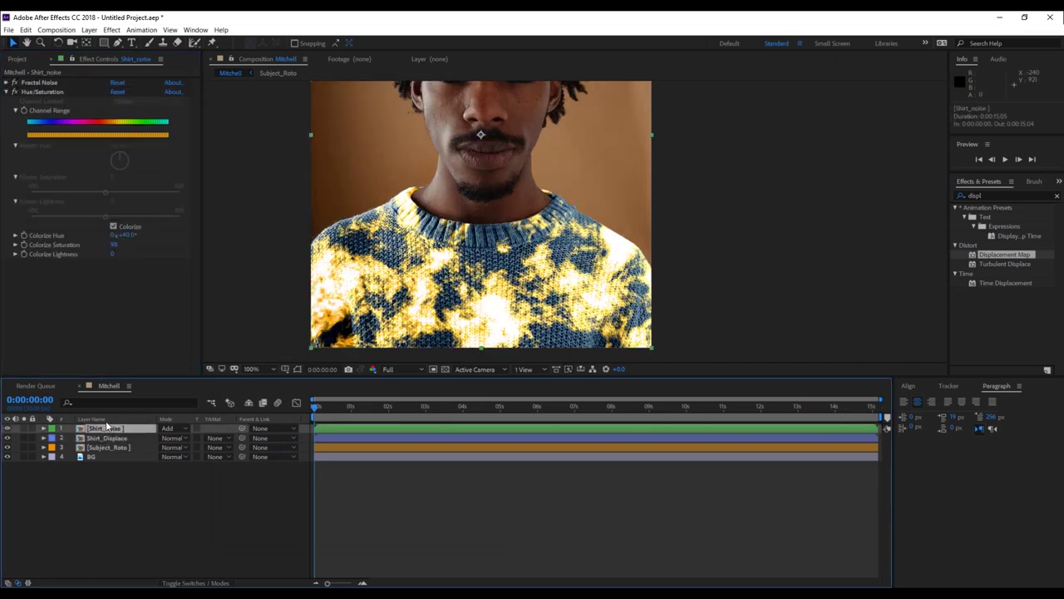
drag(127, 236, 170, 259)
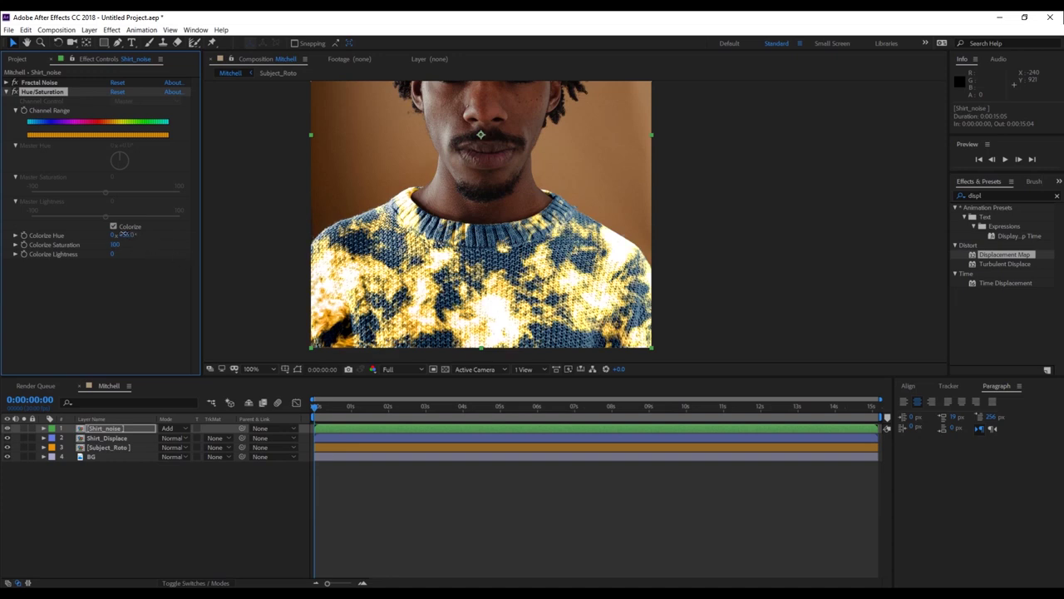
mouse_move(135, 237)
mouse_down()
mouse_move(156, 247)
mouse_move(138, 248)
mouse_up()
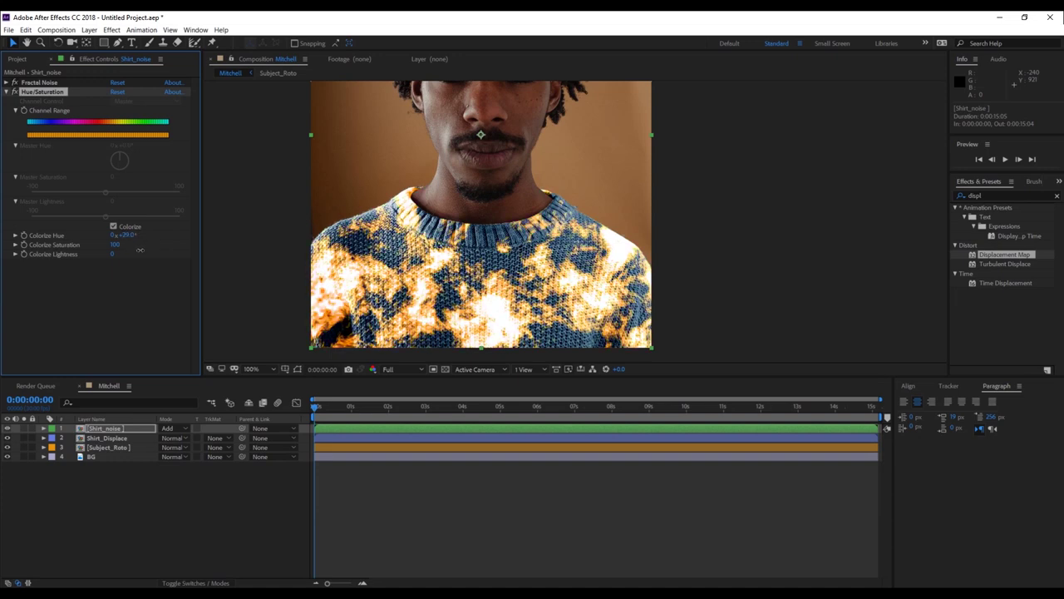
drag(145, 250, 150, 251)
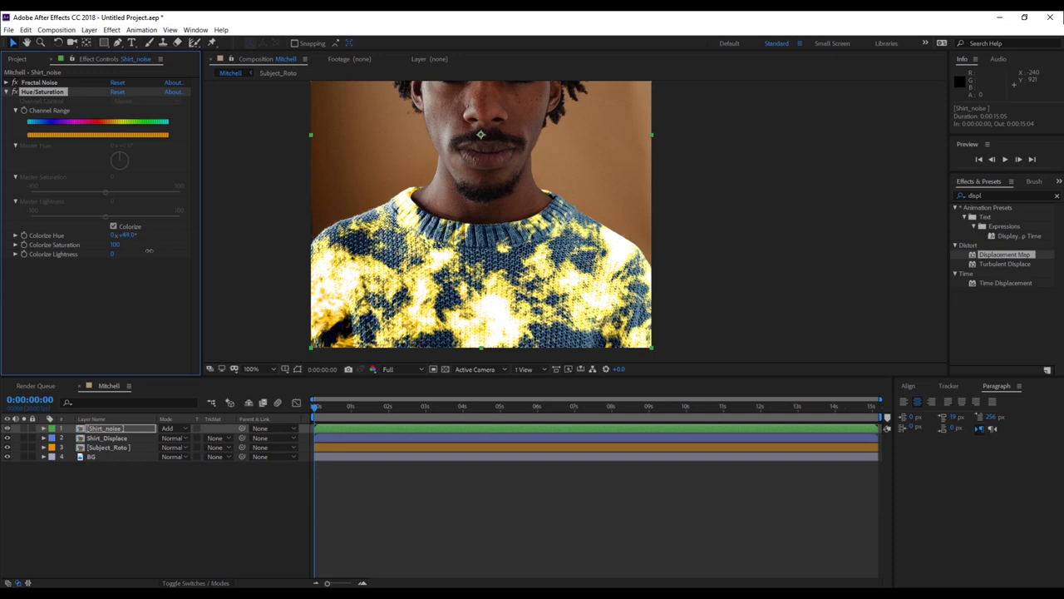
- Refine the dark blue Map Black To color on Shirt_Displace and steepen its Curves adjustment for deeper shadows
click(109, 441)
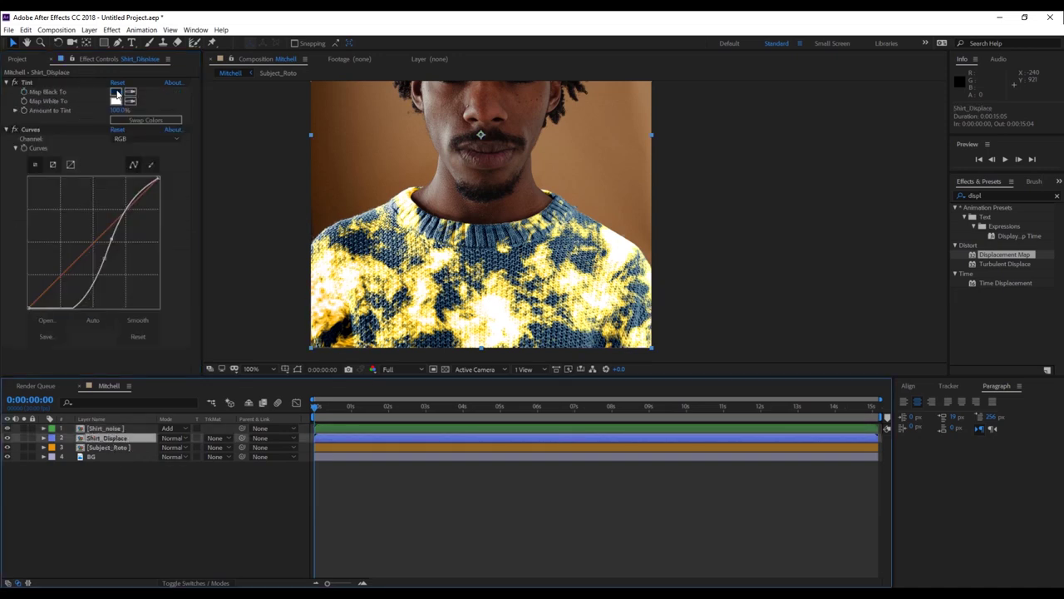
click(117, 92)
drag(365, 505, 392, 539)
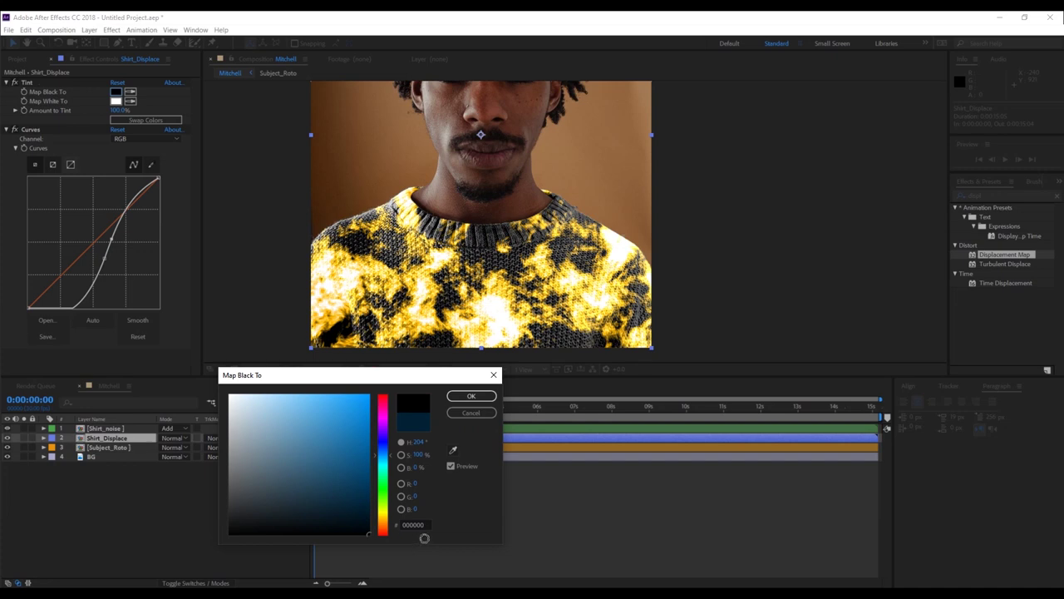
click(261, 467)
mouse_move(261, 468)
mouse_down()
mouse_move(443, 504)
mouse_move(478, 486)
mouse_move(498, 508)
mouse_up()
click(470, 396)
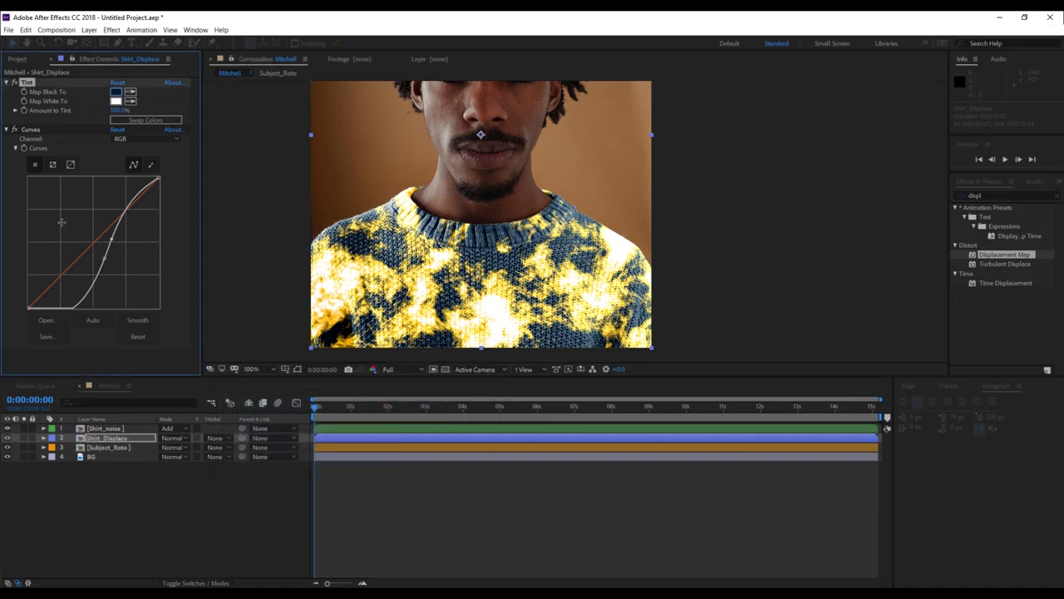
drag(104, 257, 106, 255)
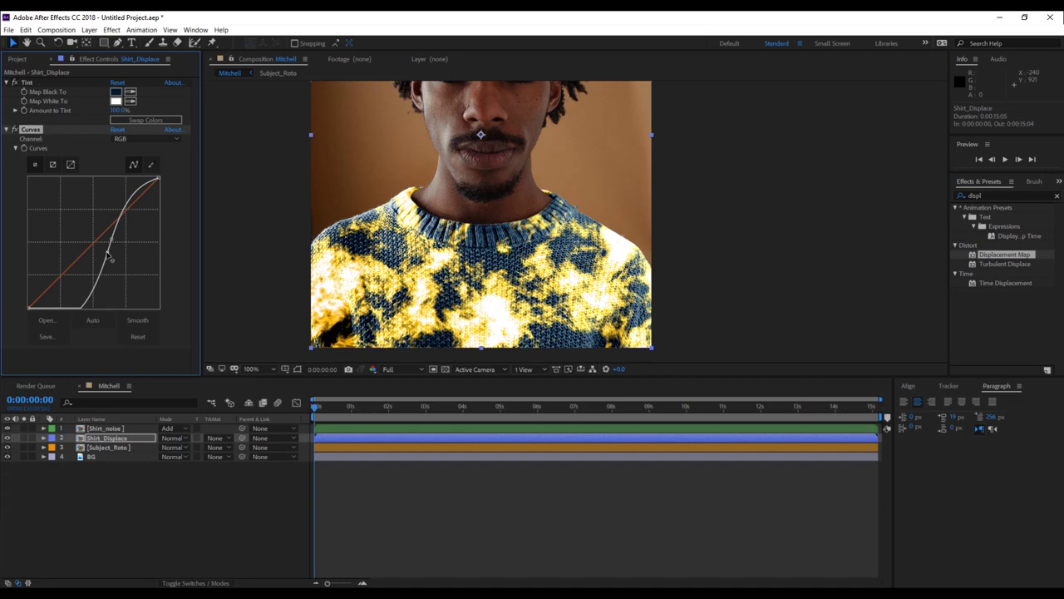
- Preview the recolored sweater animation from the start of the Mitchell composition
click(409, 495)
key(comma)
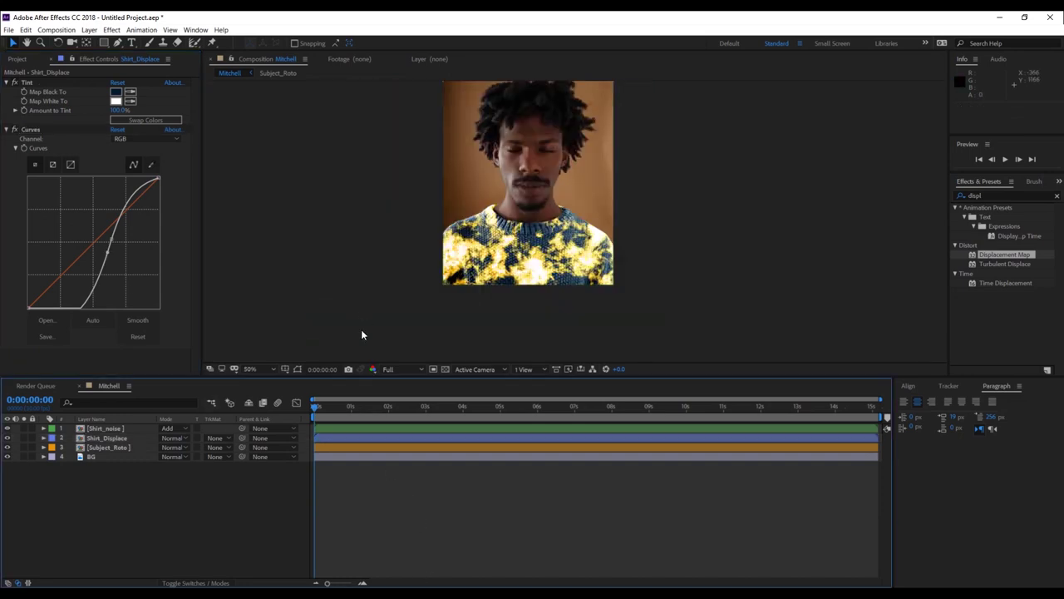
drag(319, 407, 303, 468)
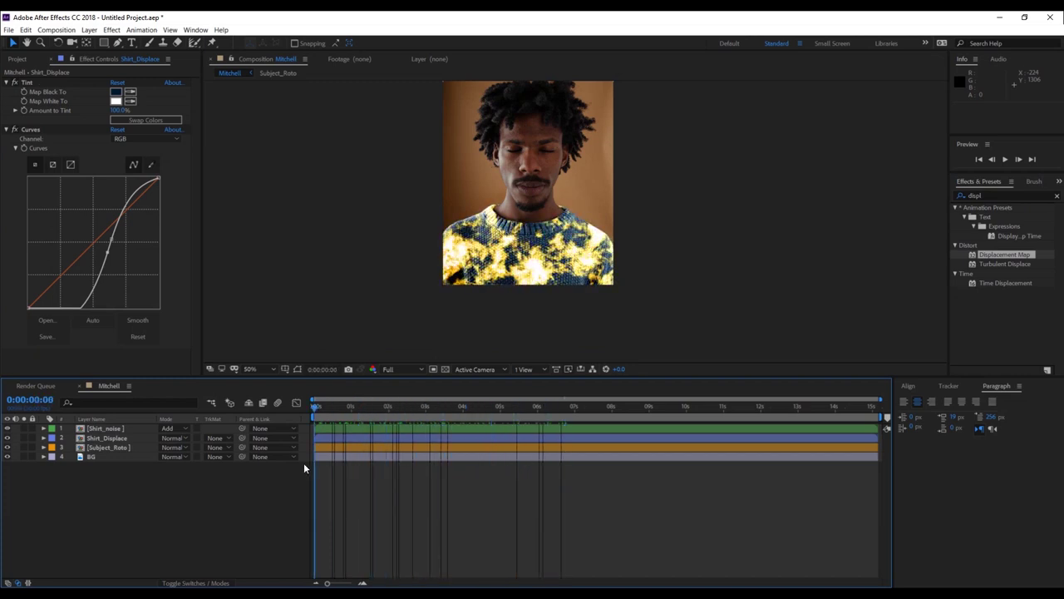
- Apply a Displacement Map effect to Shirt_noise and use Shirt_Displace as its displacement map layer
click(93, 438)
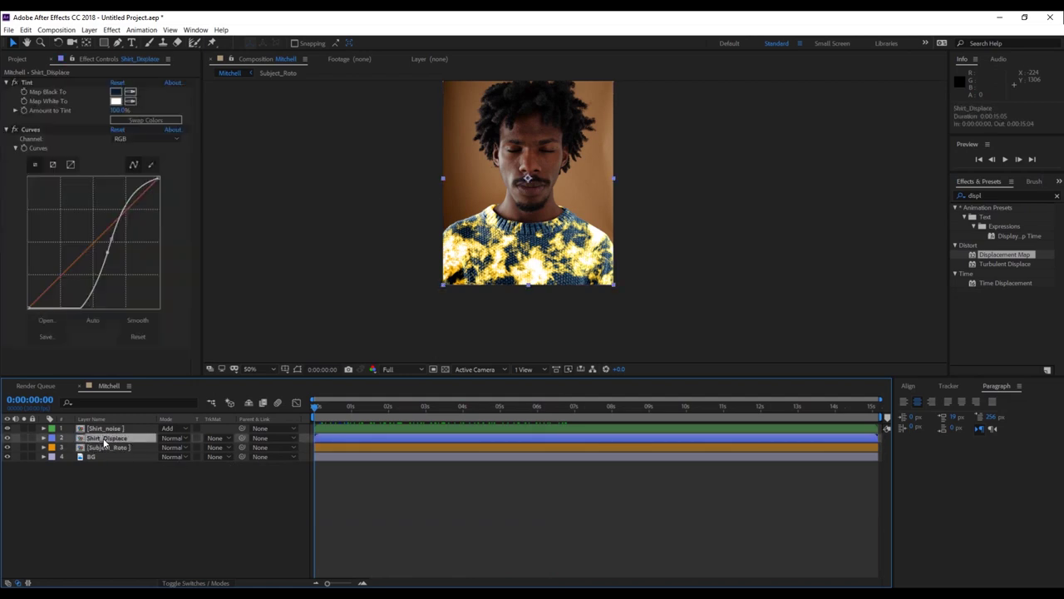
click(108, 429)
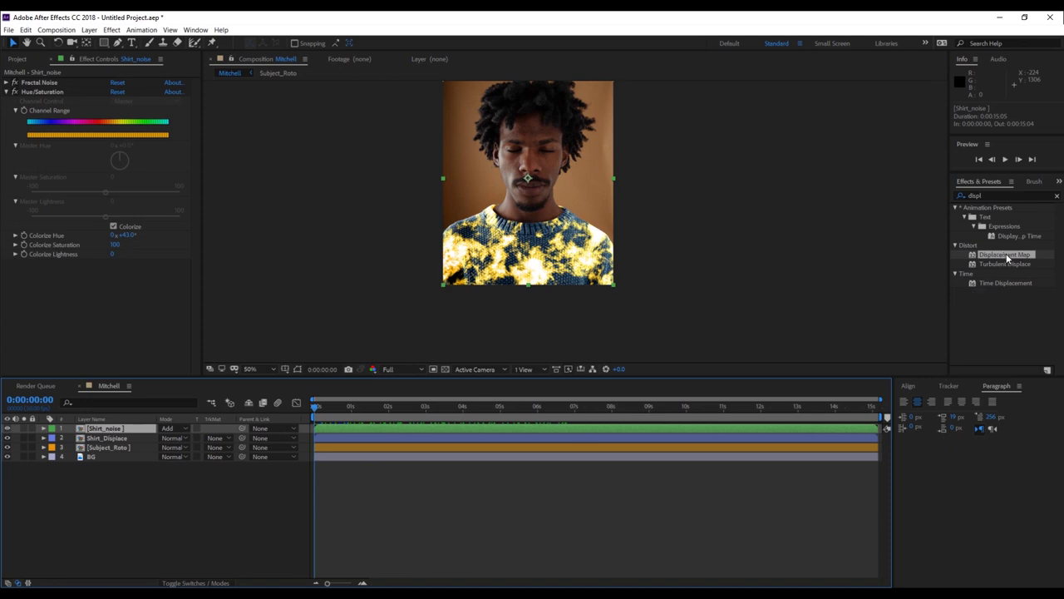
double_click(1006, 255)
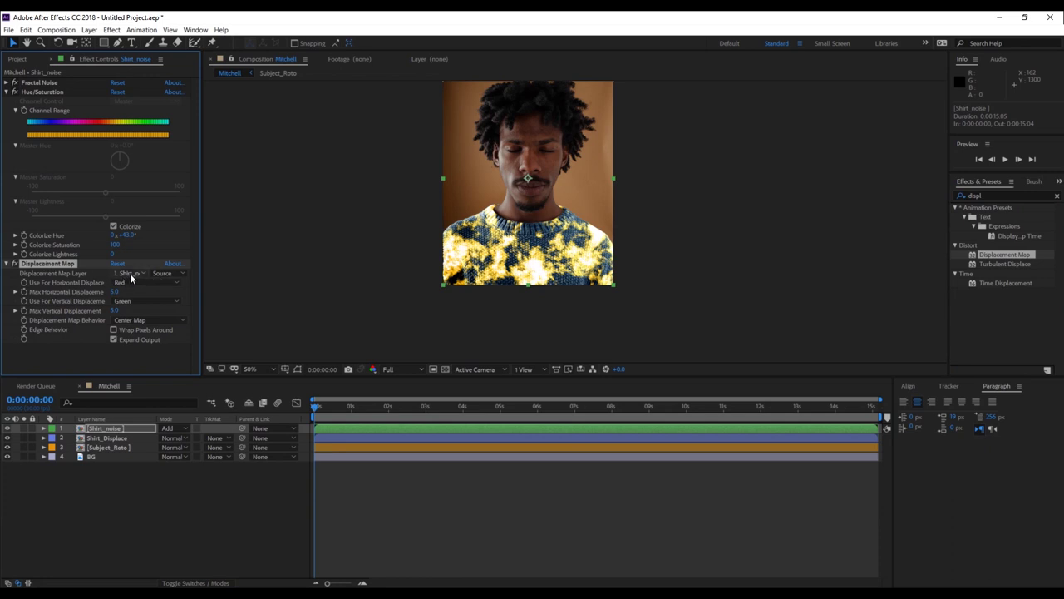
click(109, 438)
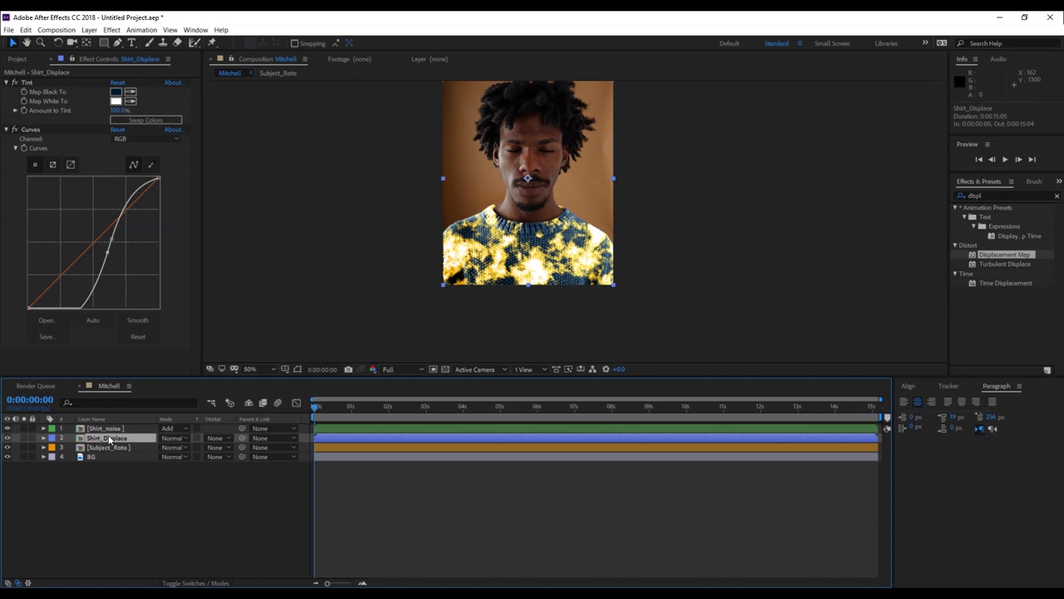
click(104, 428)
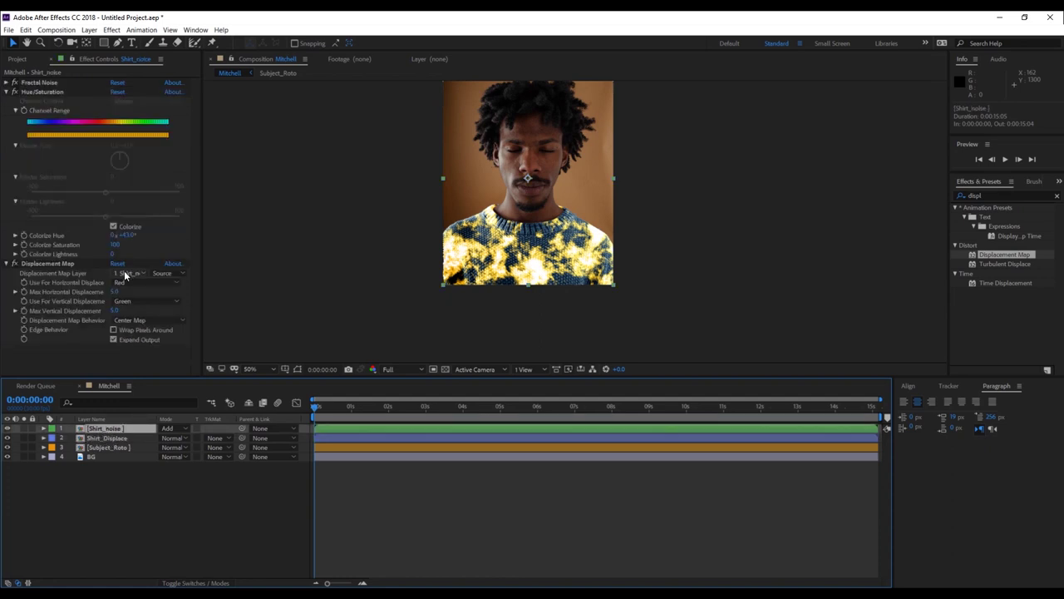
click(127, 274)
click(149, 308)
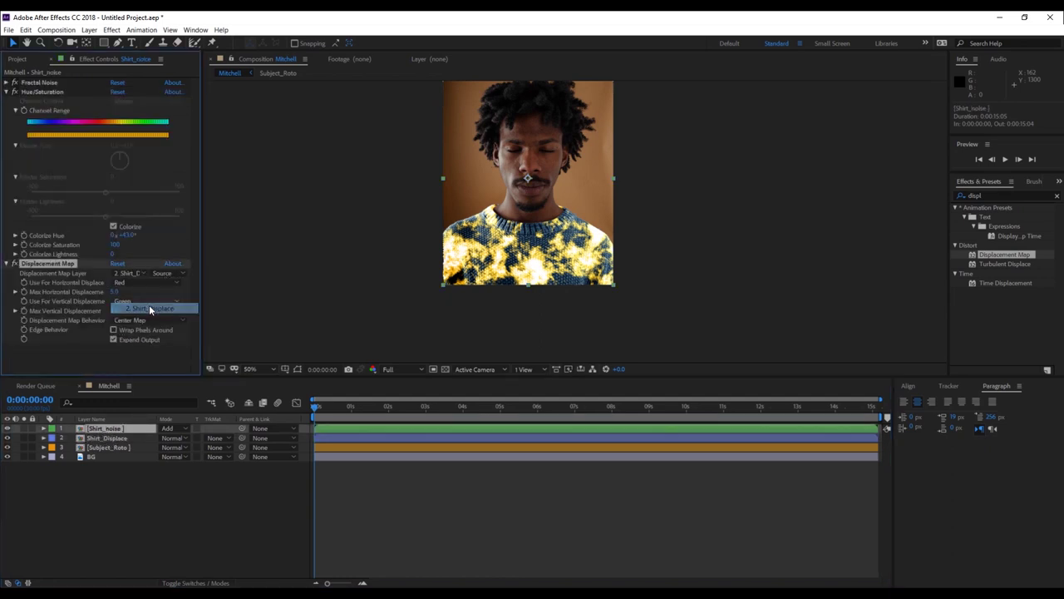
- Set Shirt_noise's Max Horizontal Displacement to 21 and Max Vertical Displacement to 26
key(period)
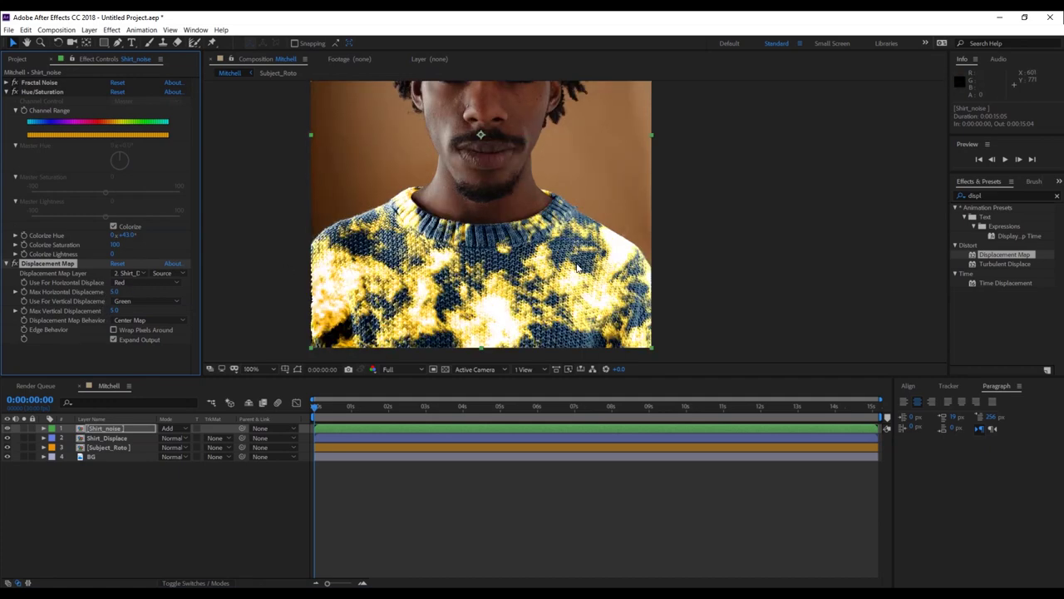
key(period)
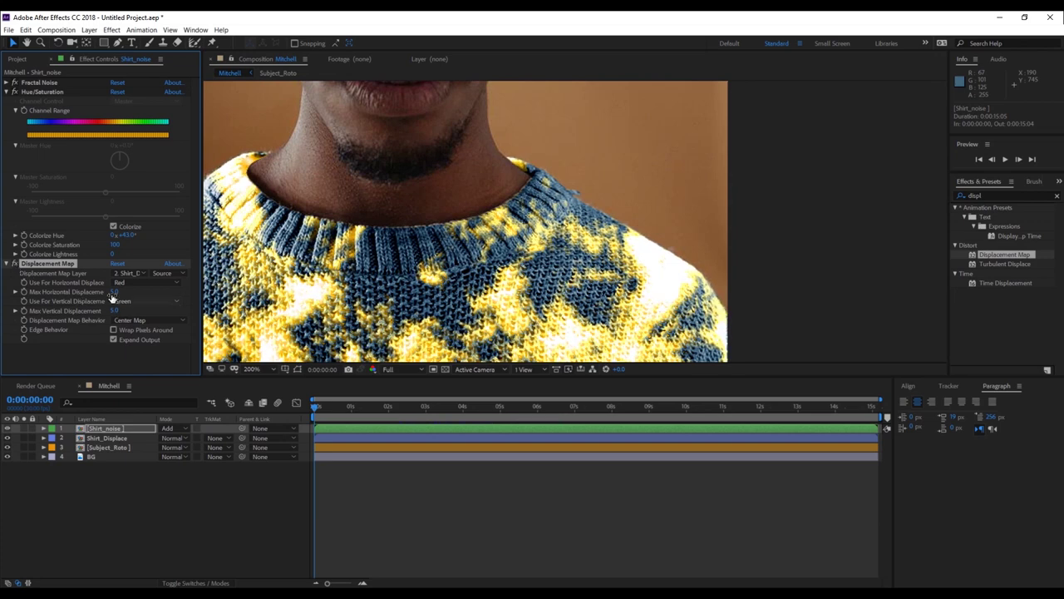
drag(114, 292, 128, 310)
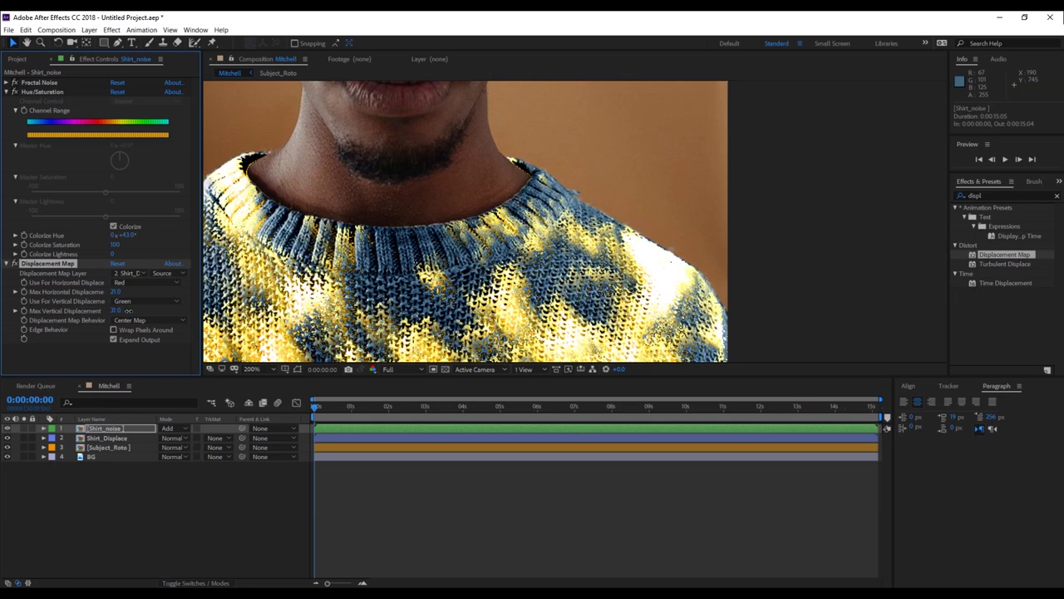
scroll(432, 299, down, 4)
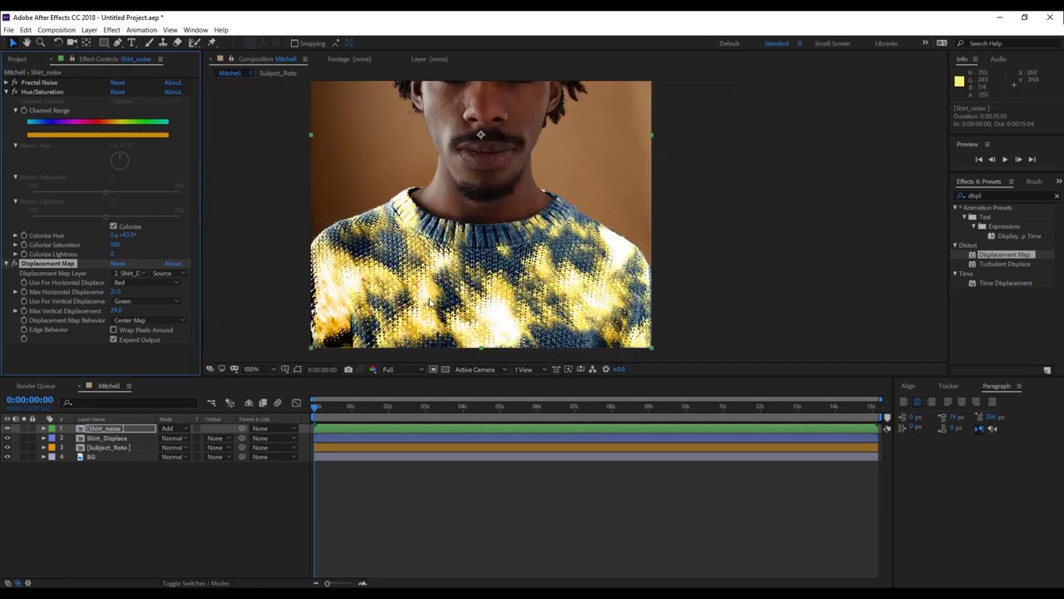
scroll(432, 301, up, 2)
drag(114, 292, 116, 292)
drag(115, 310, 113, 310)
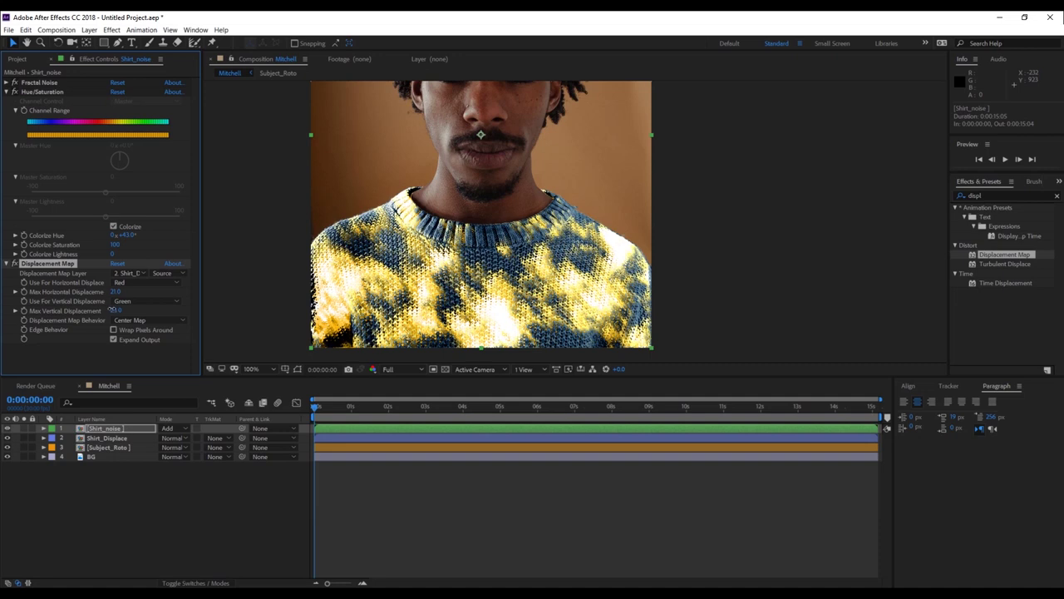
- Play back the displaced noise pattern on the sweater and return to the first frame
key(space)
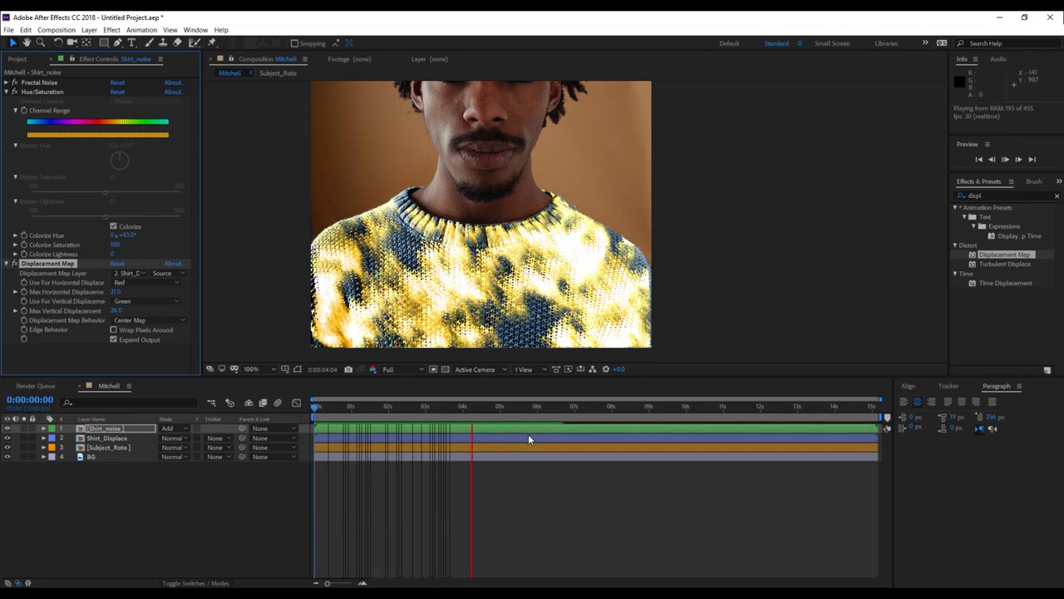
key(space)
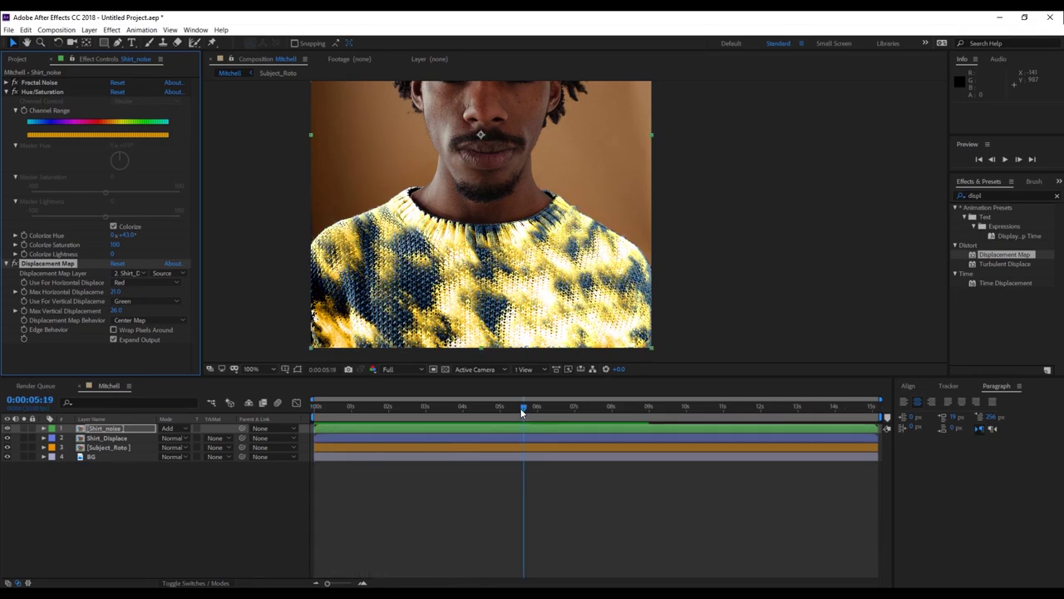
drag(513, 411, 291, 425)
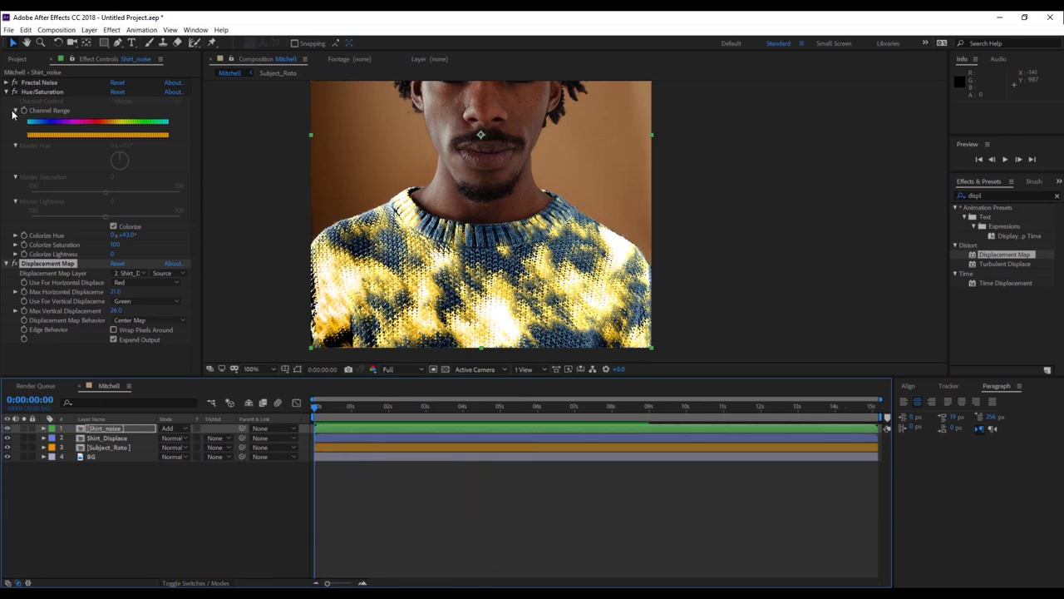
- Set the Fractal Noise Sub Scaling to 53.3 and Sub Rotation to 229° on Shirt_noise
click(7, 83)
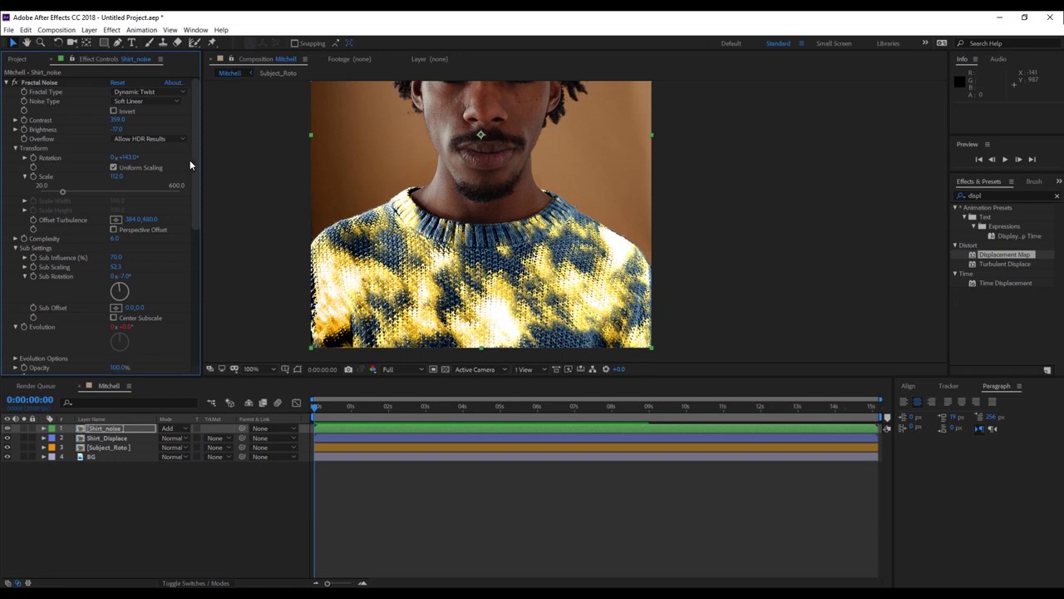
drag(116, 267, 171, 280)
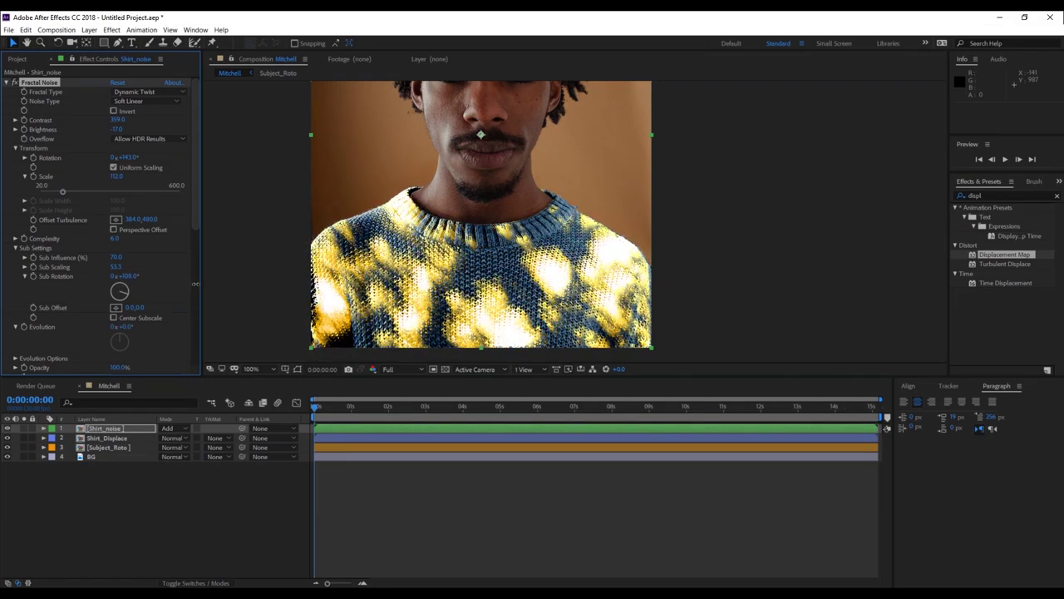
drag(198, 284, 283, 309)
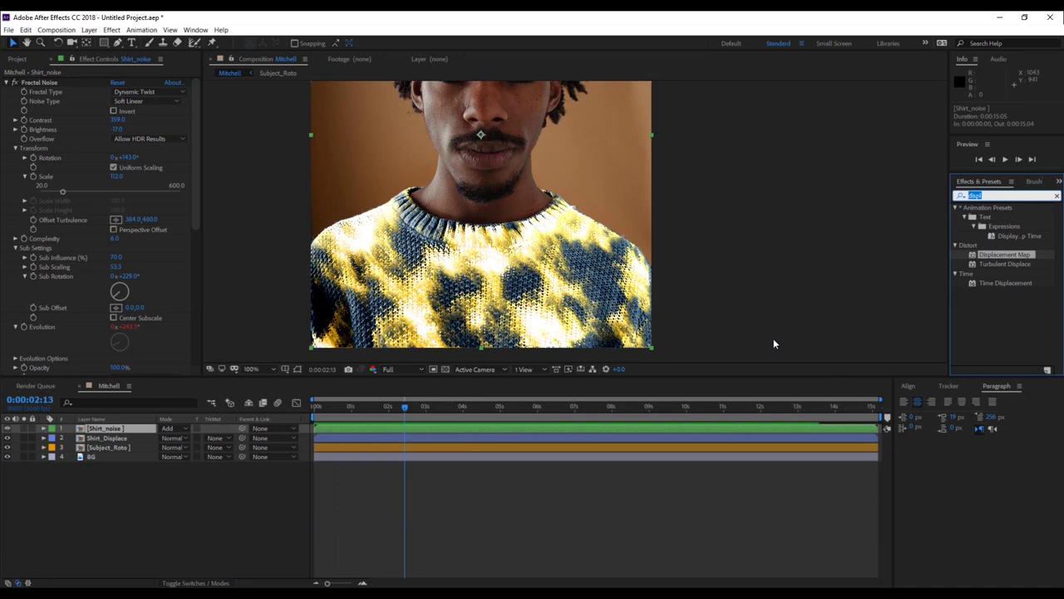
- Find the Stylize Glow effect and apply it to the Shirt_noise layer
text(glow)
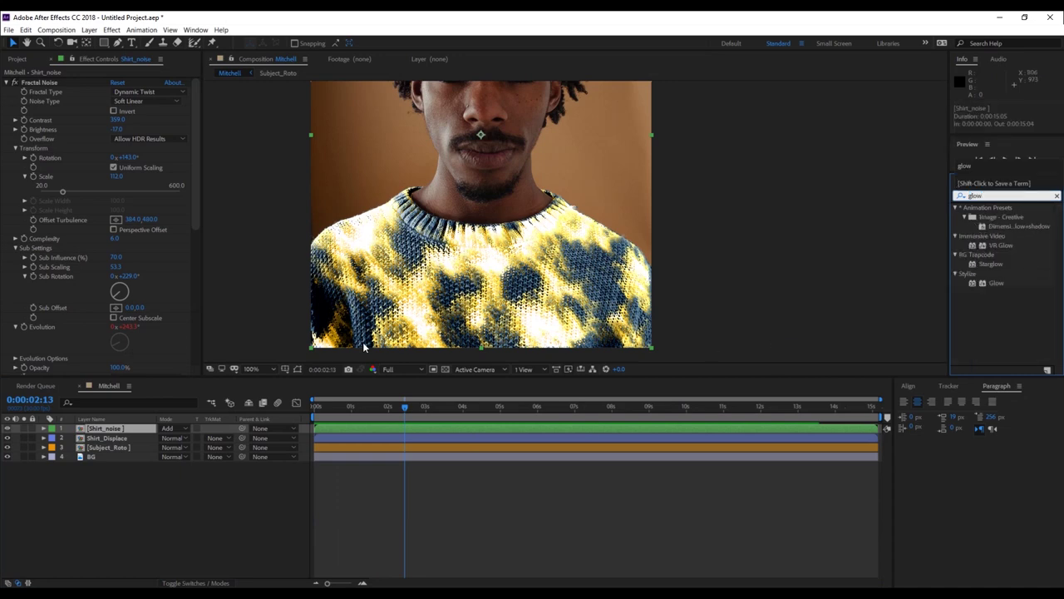
key(Return)
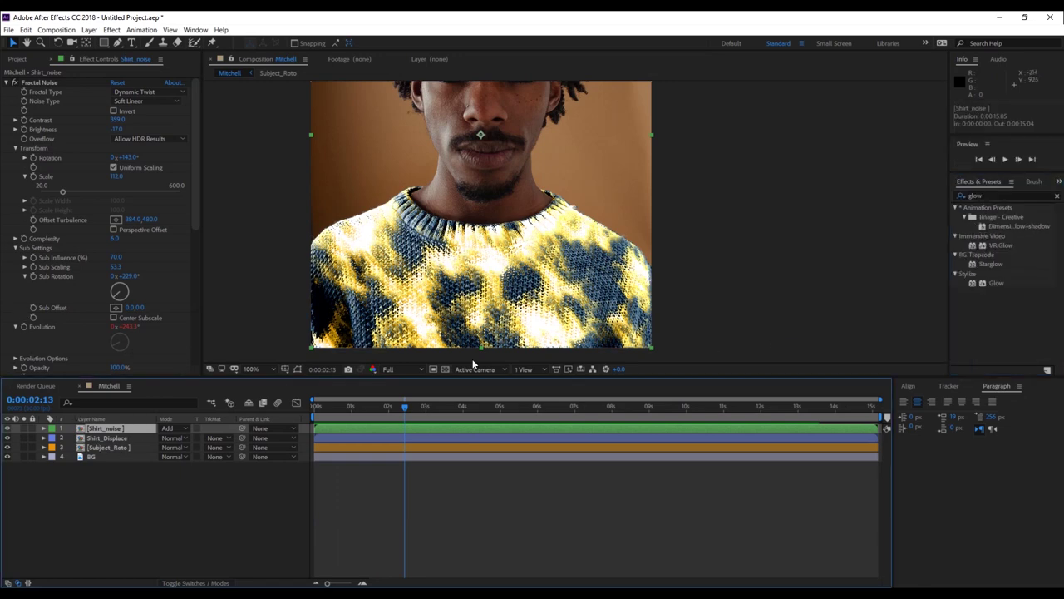
double_click(993, 283)
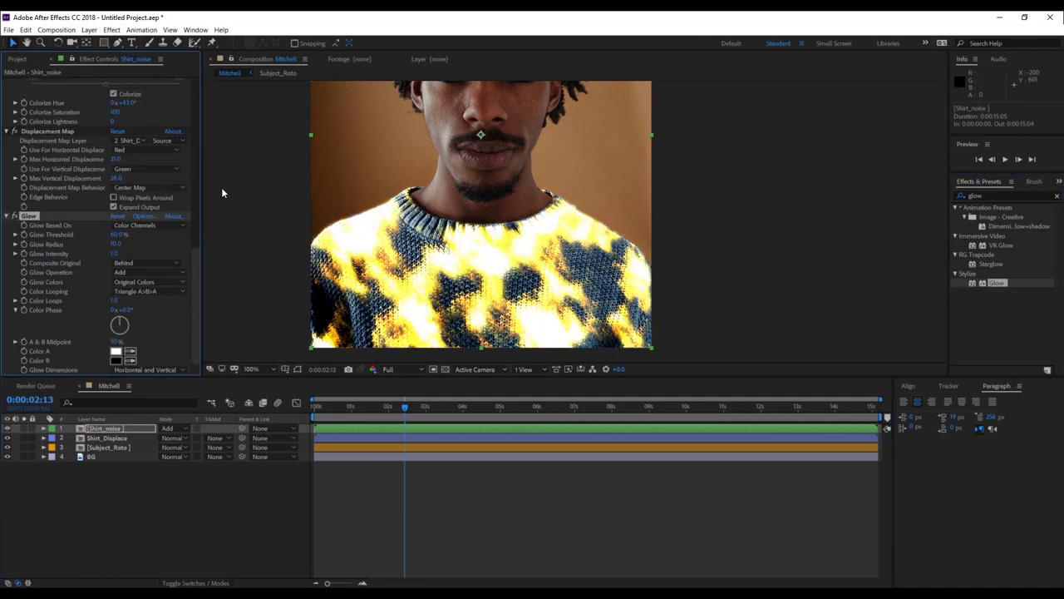
click(112, 30)
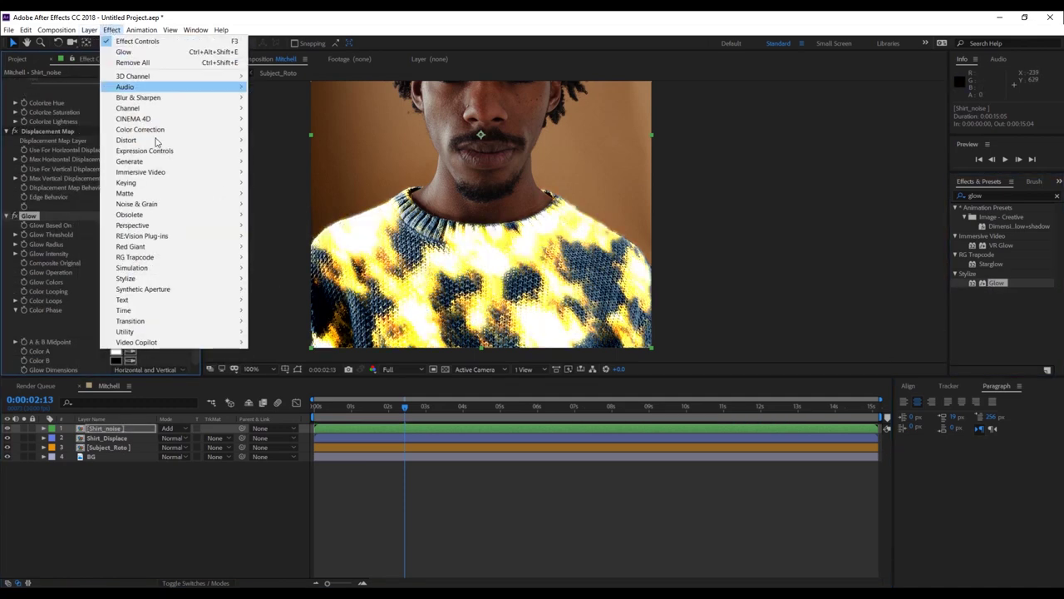
mouse_move(166, 279)
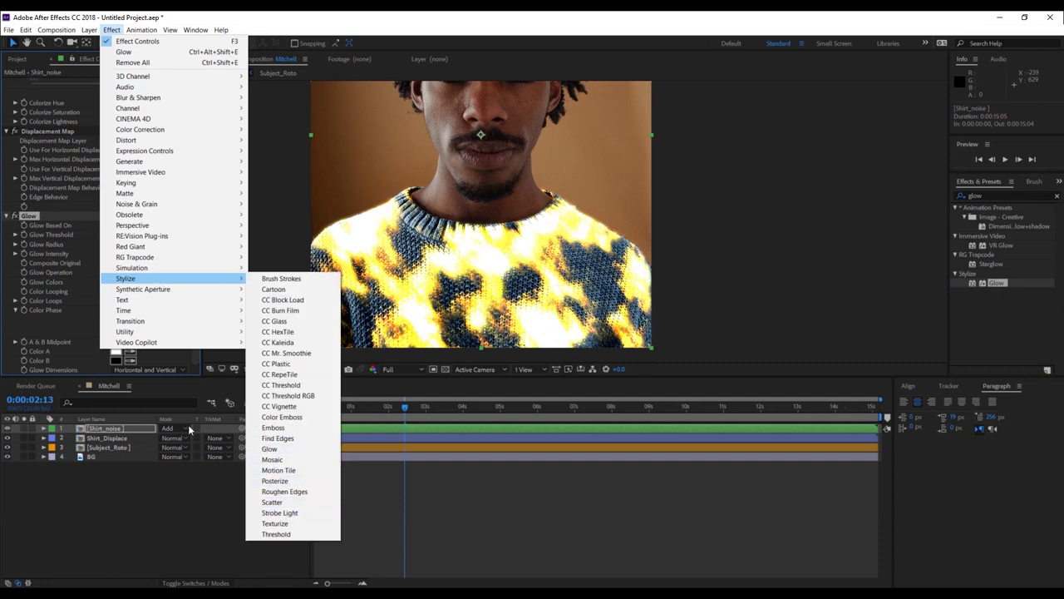
click(28, 217)
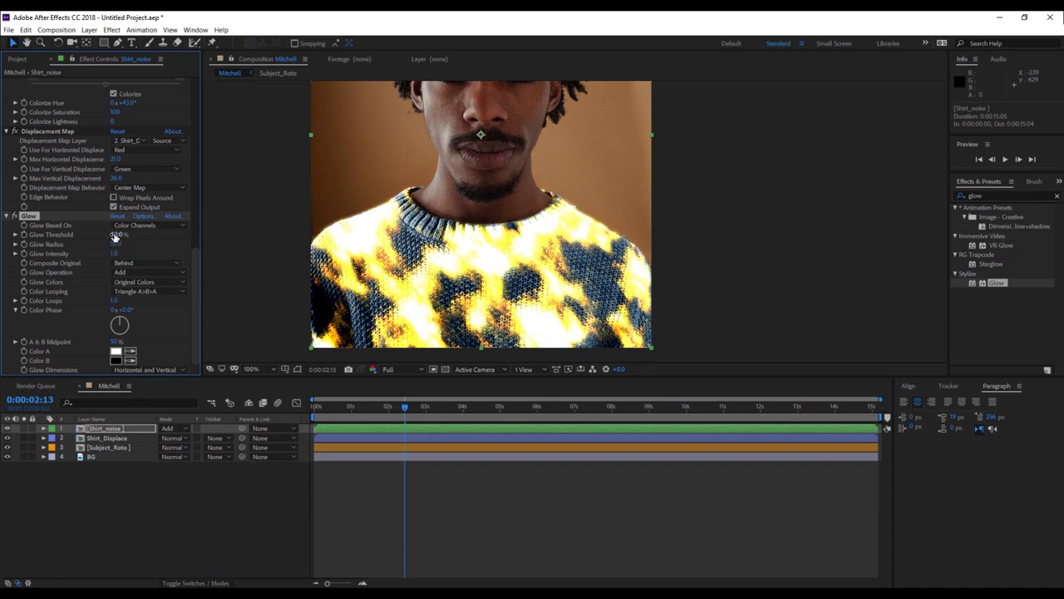
- Set the Glow Threshold on Shirt_noise to about 92% and the Glow Radius to 51
drag(120, 233, 236, 254)
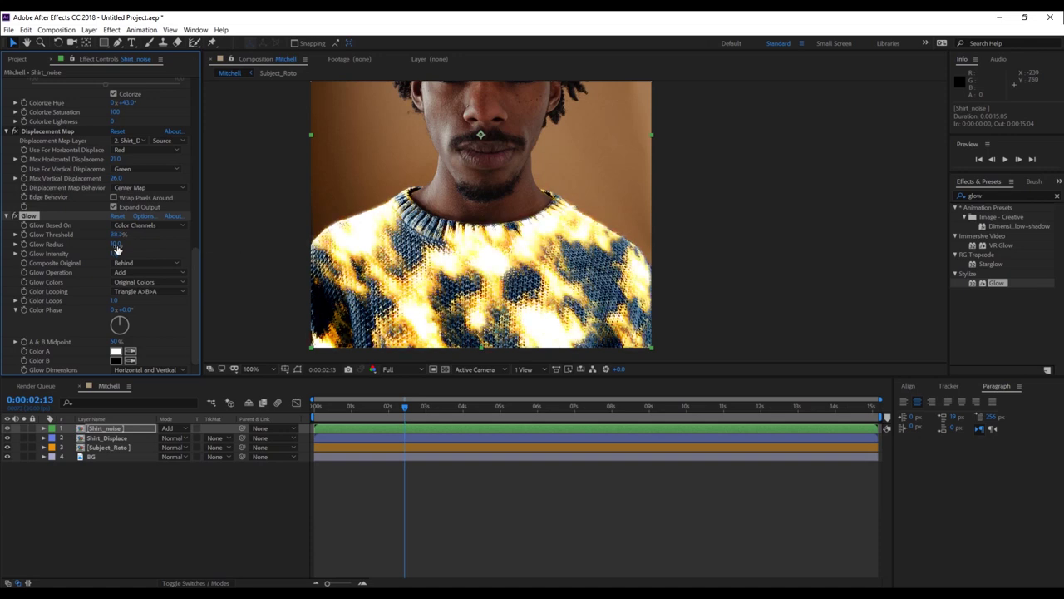
drag(116, 244, 184, 245)
drag(116, 237, 184, 253)
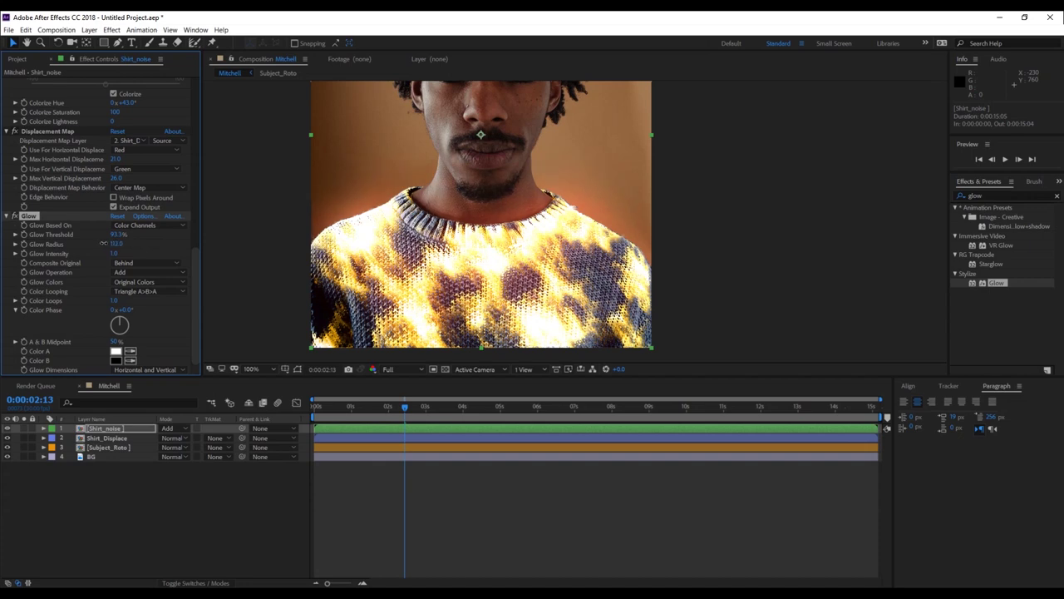
mouse_move(114, 253)
mouse_down()
mouse_move(126, 253)
mouse_move(86, 259)
mouse_move(119, 261)
mouse_move(99, 243)
mouse_move(127, 238)
mouse_up()
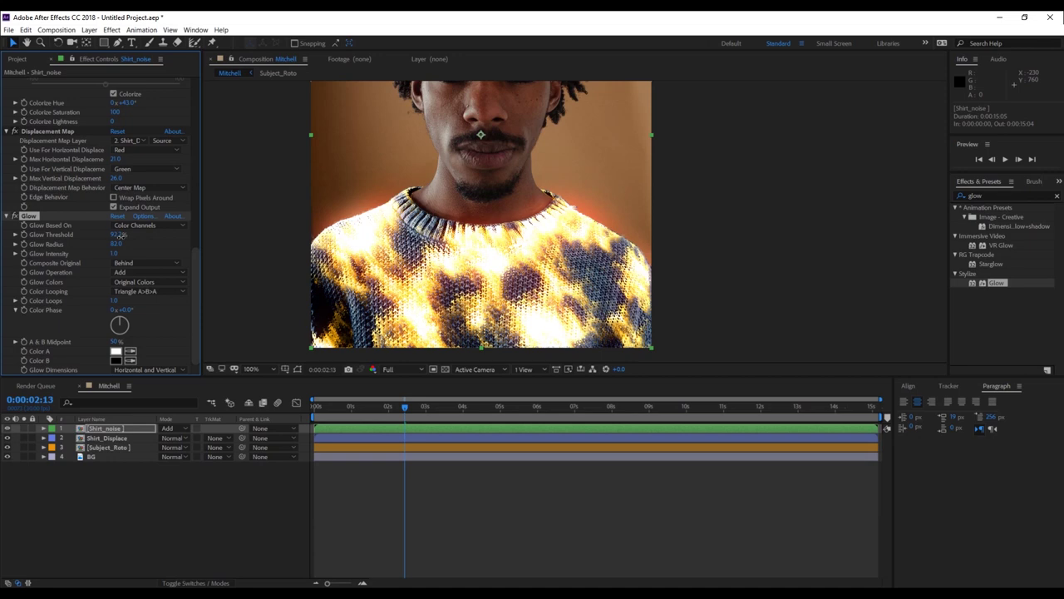
drag(112, 244, 101, 243)
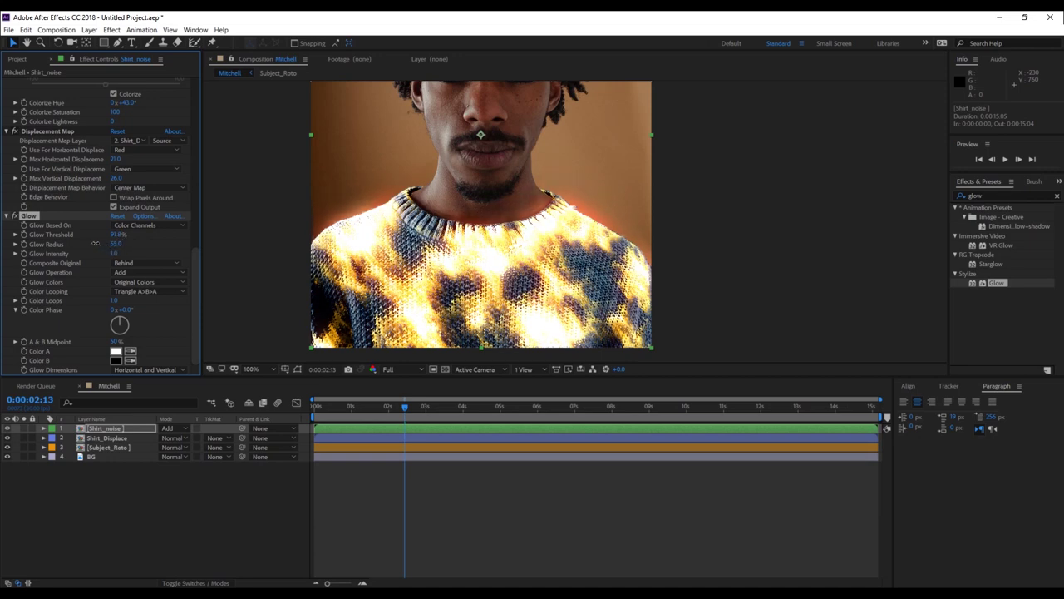
- Play back the glowing sweater animation from the start, check it up close, and return to the first frame
scroll(498, 172, down, 2)
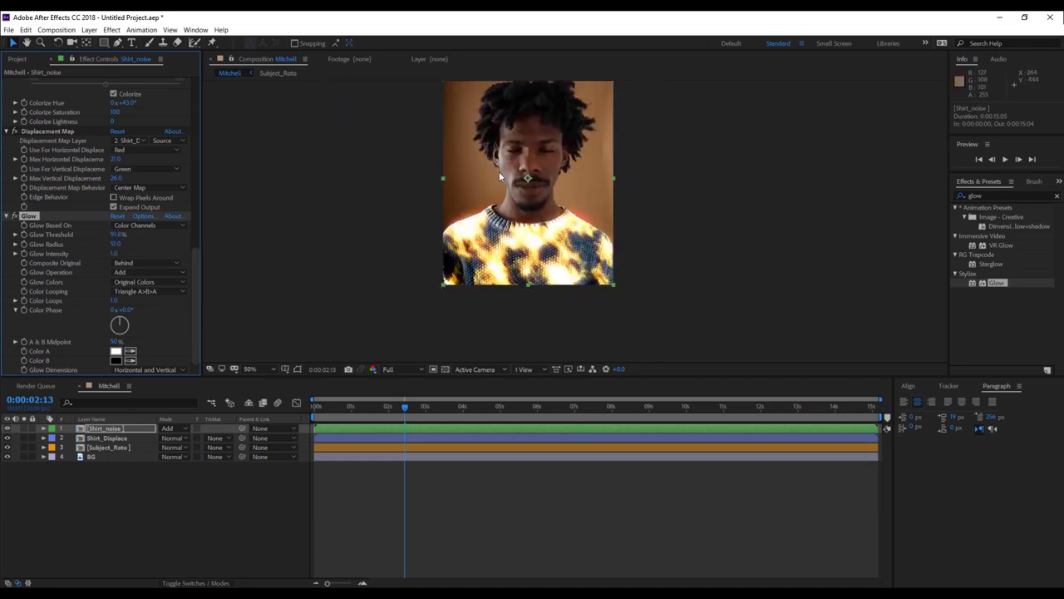
drag(406, 406, 273, 410)
key(space)
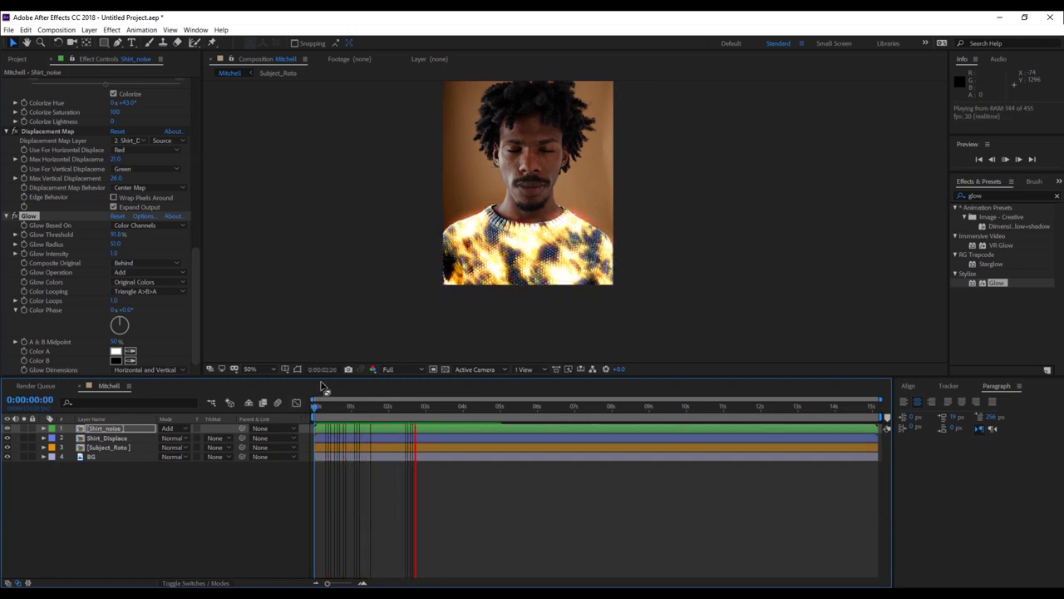
key(period)
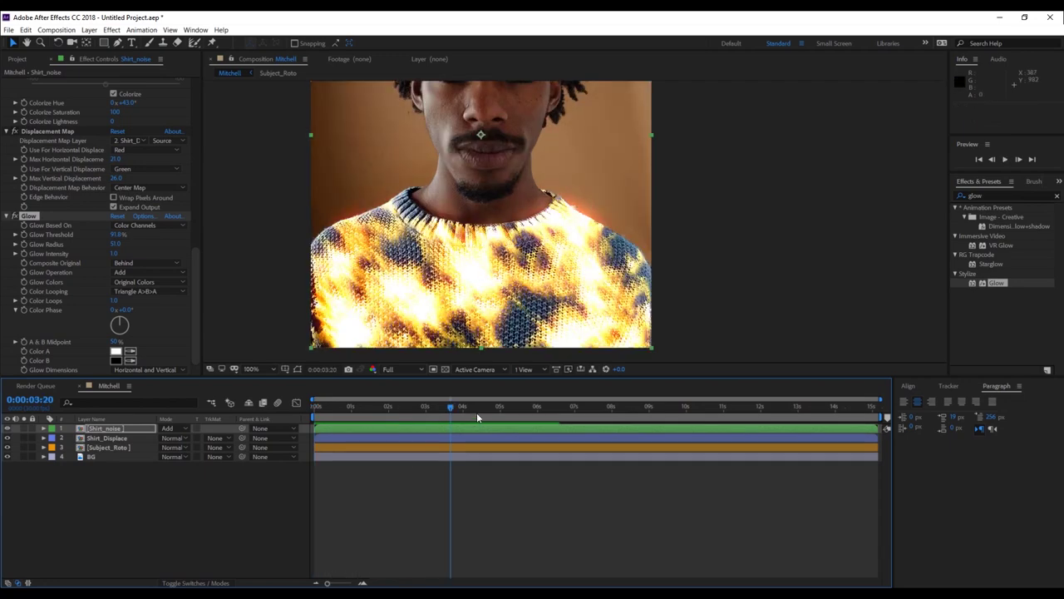
key(space)
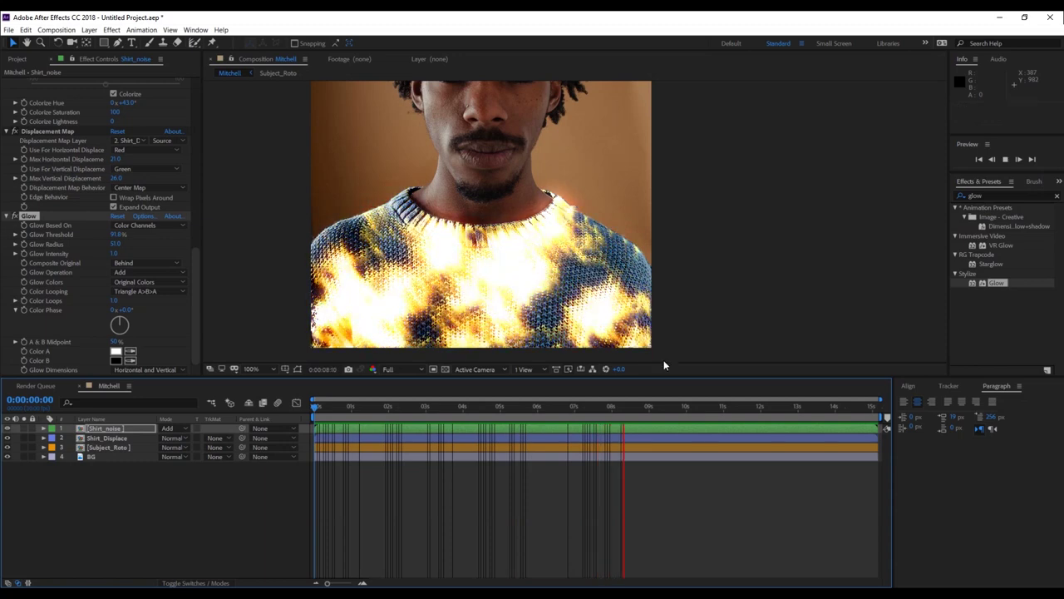
key(space)
drag(627, 409, 268, 410)
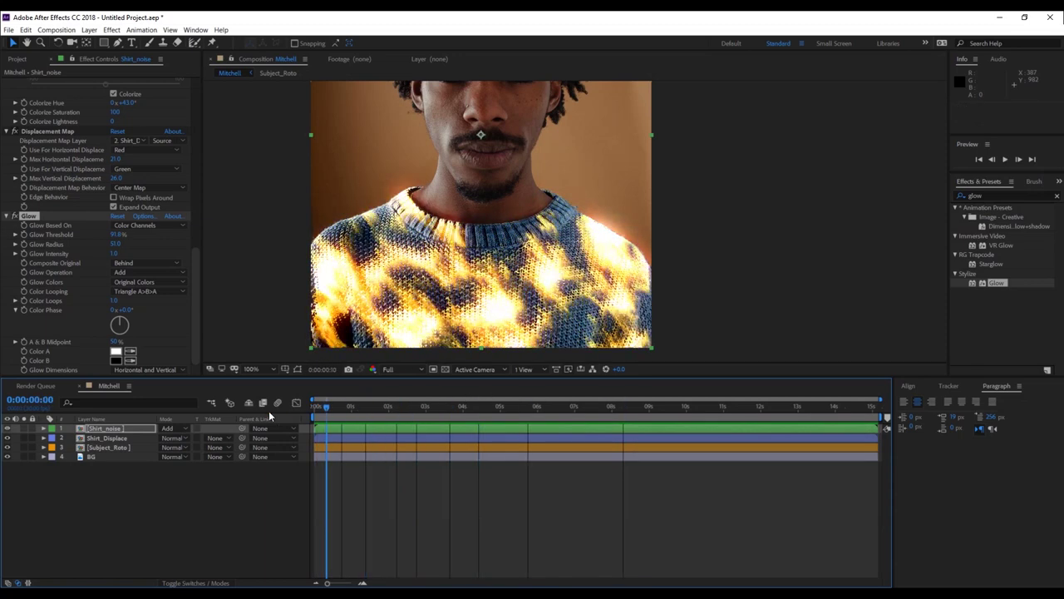
scroll(468, 270, down, 1)
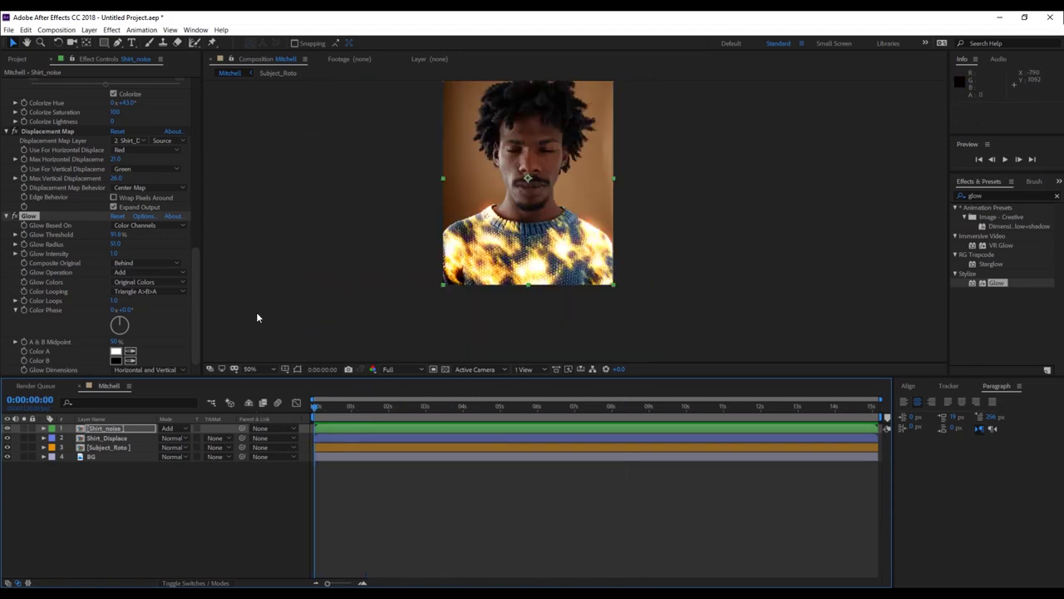
- Collapse the Fractal Noise, Hue/Saturation, Displacement Map and Glow settings of the Shirt_noise layer
scroll(6, 220, up, 5)
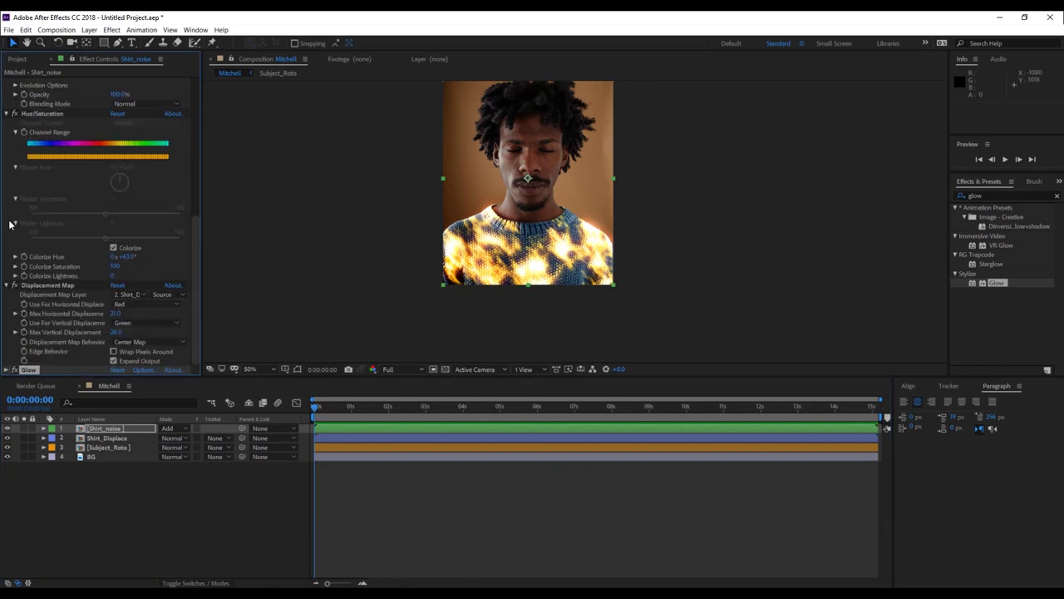
scroll(8, 123, up, 2)
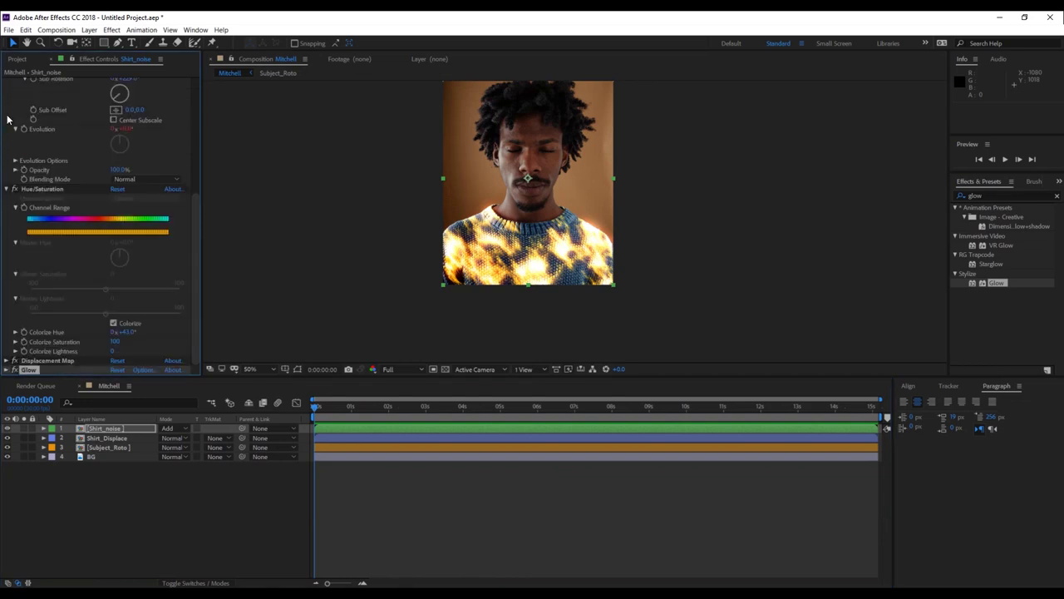
click(6, 190)
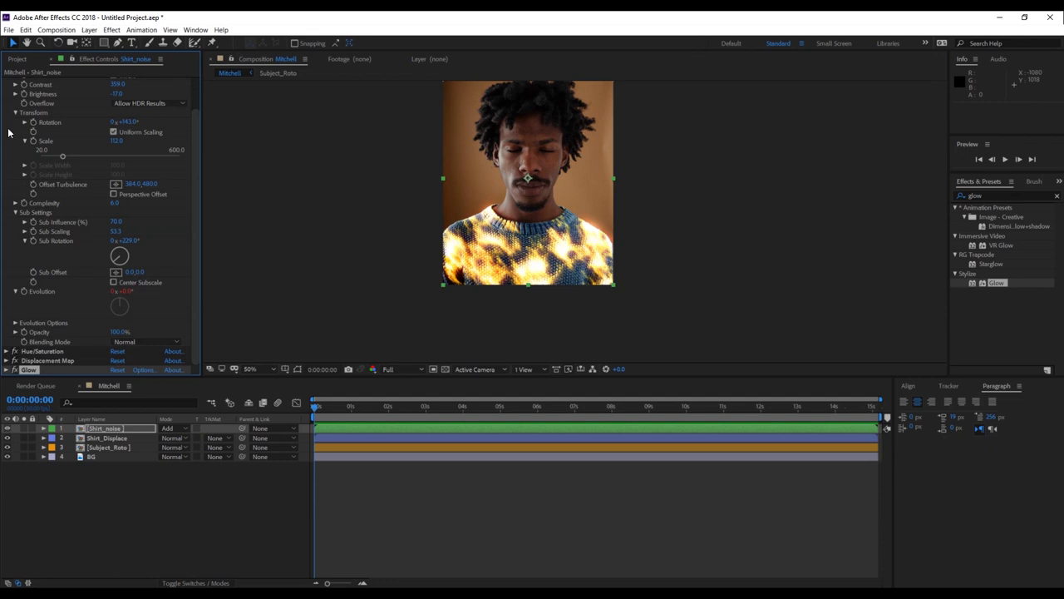
scroll(15, 120, up, 1)
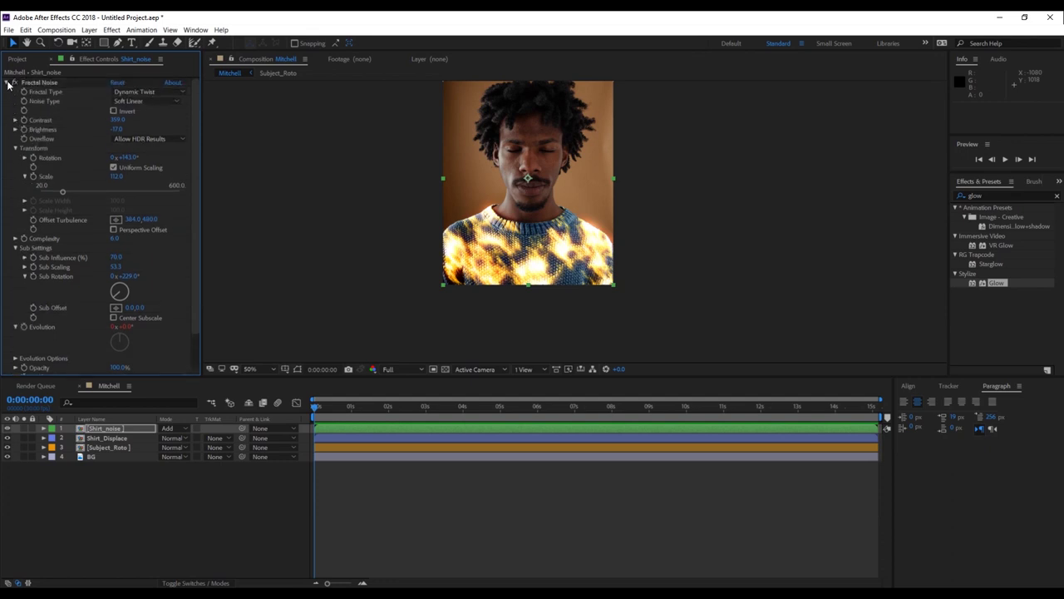
click(9, 84)
click(104, 154)
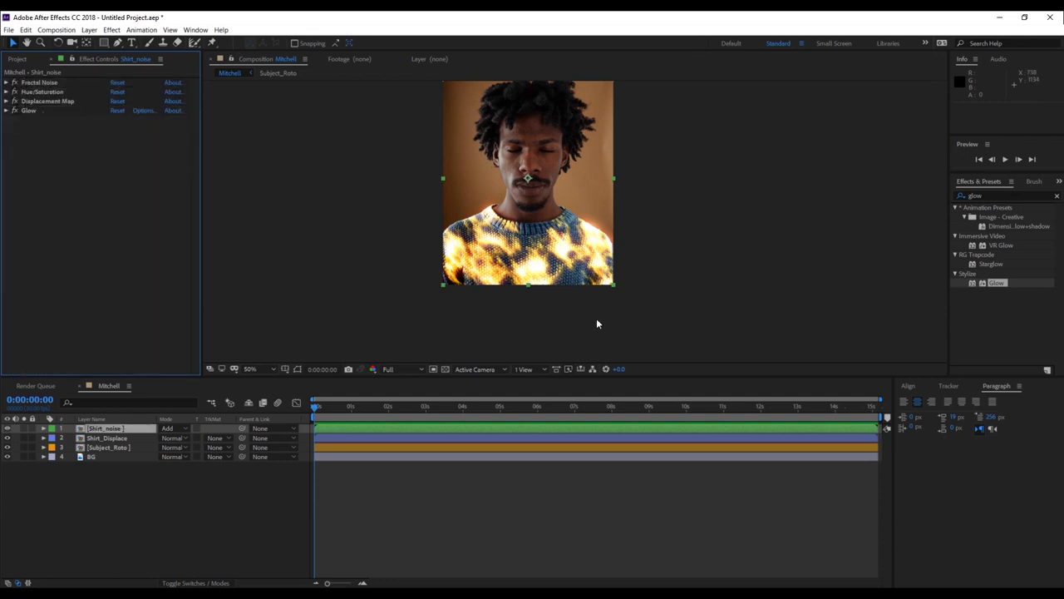
- Search the effects for "rays" and apply CC Light Rays to the Shirt_noise layer
click(984, 197)
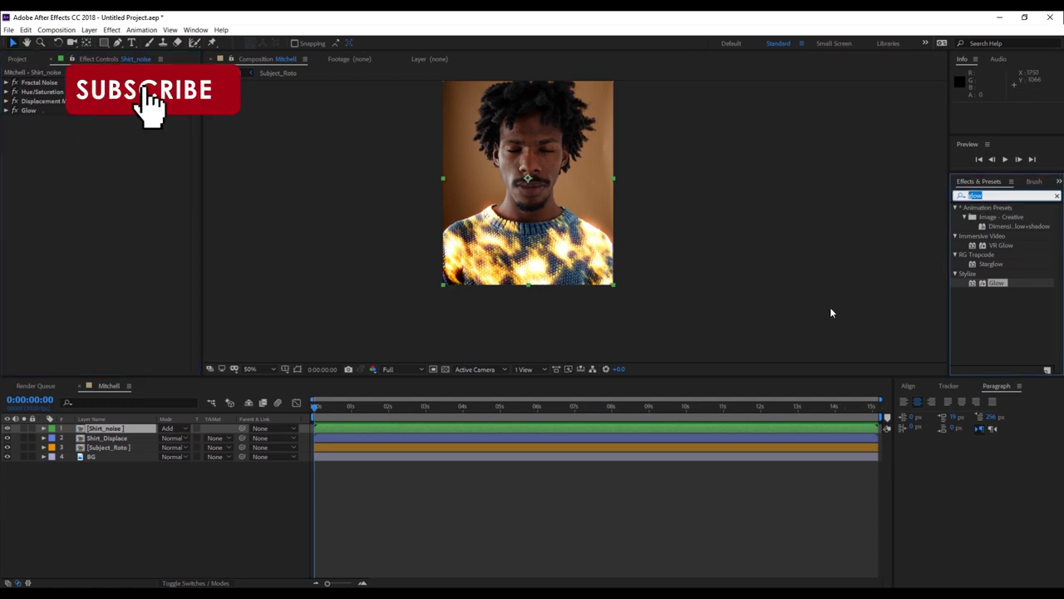
text(rays)
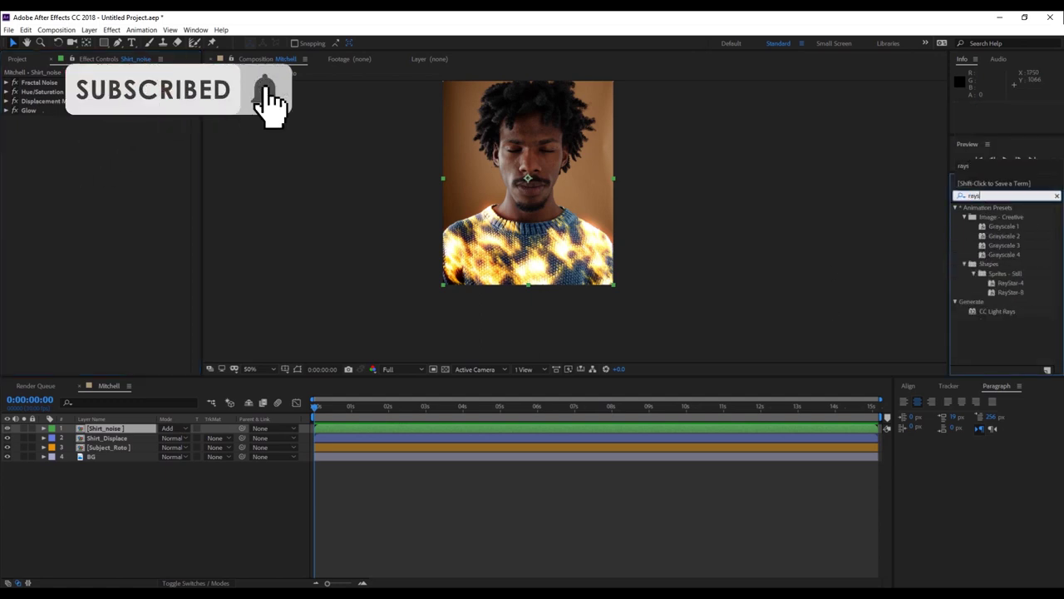
click(1004, 311)
double_click(1013, 313)
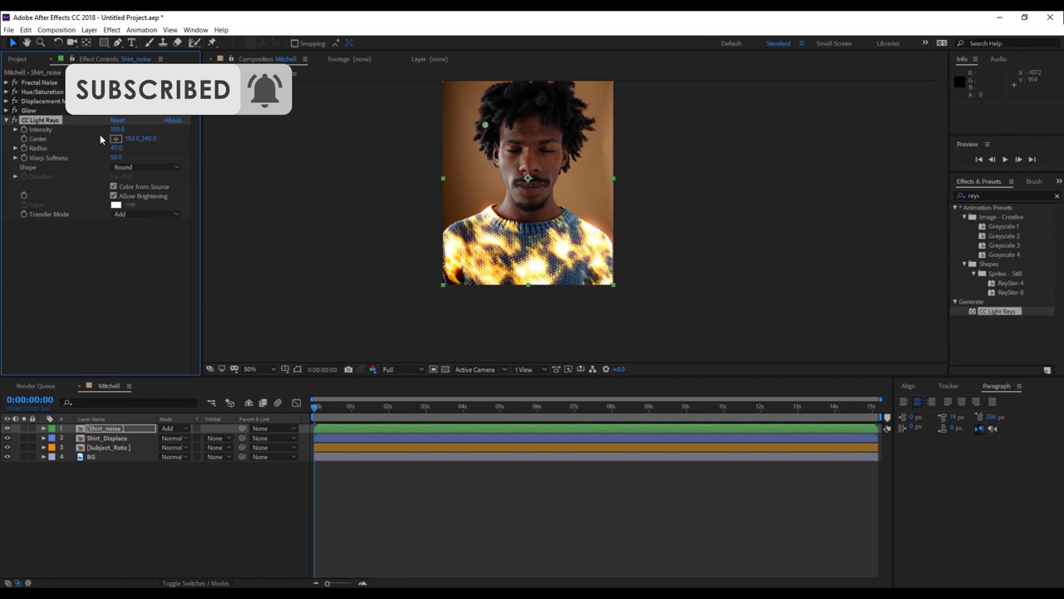
- Reposition the center point of the CC Light Rays effect within the Mitchell composition
click(117, 140)
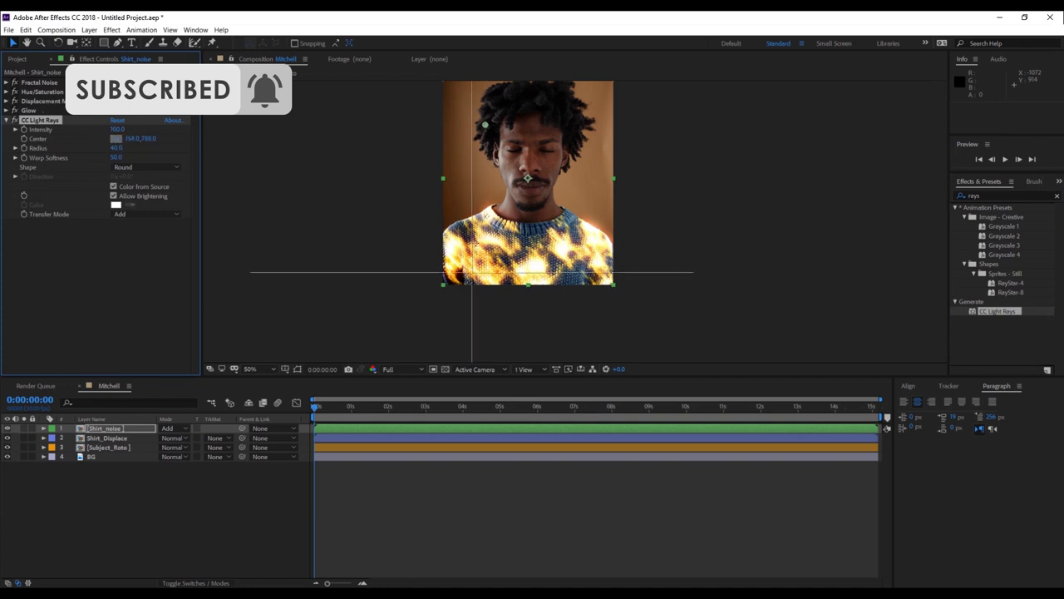